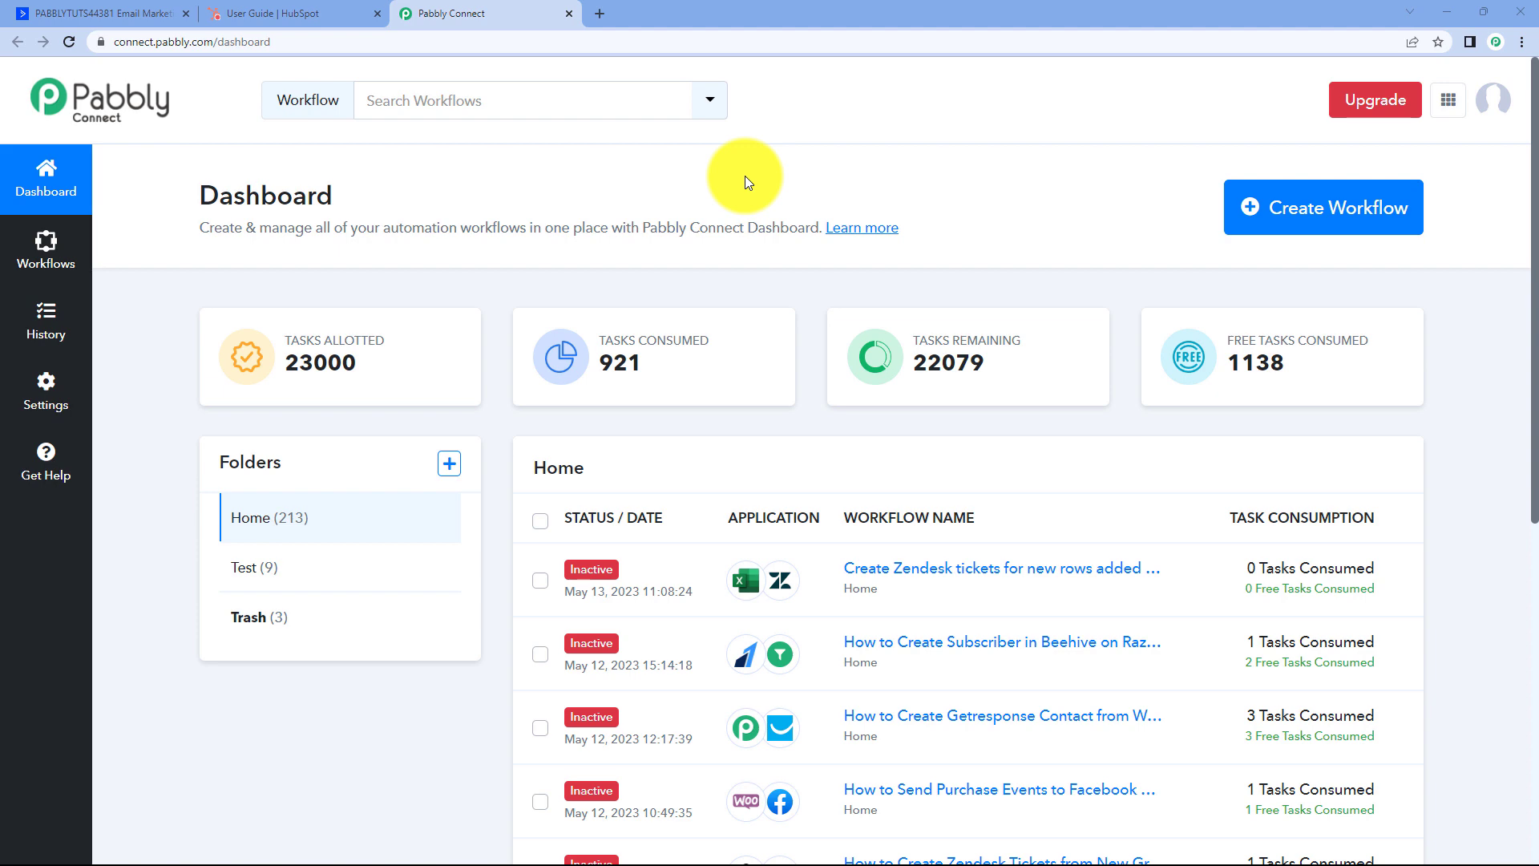
Create a new workflow named 'ActiveCampaign to HubSpot', fixing the typo in the name.
left_click(1264, 211)
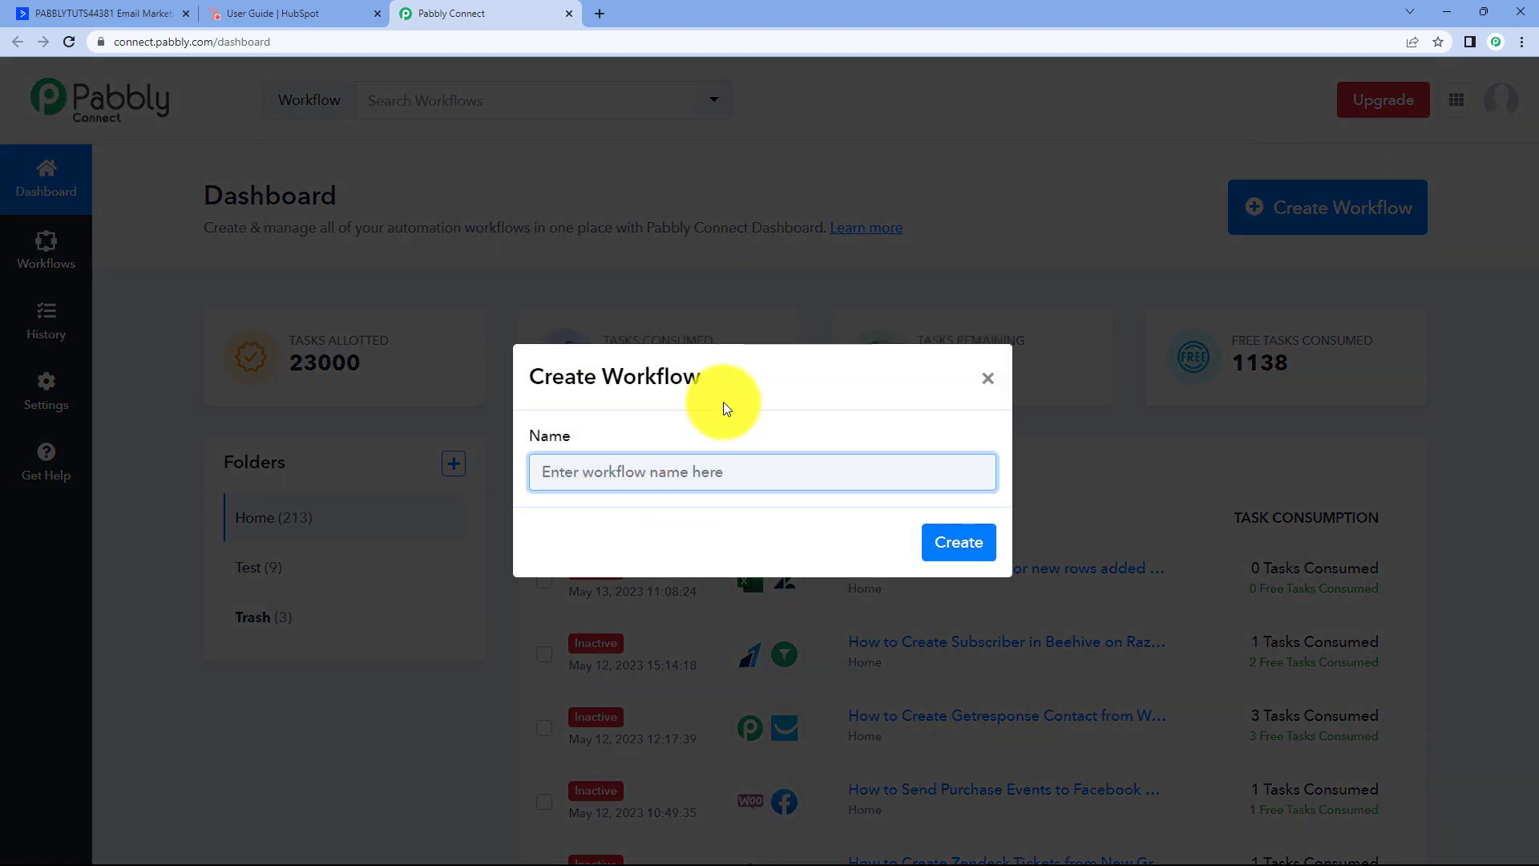
type("Acti")
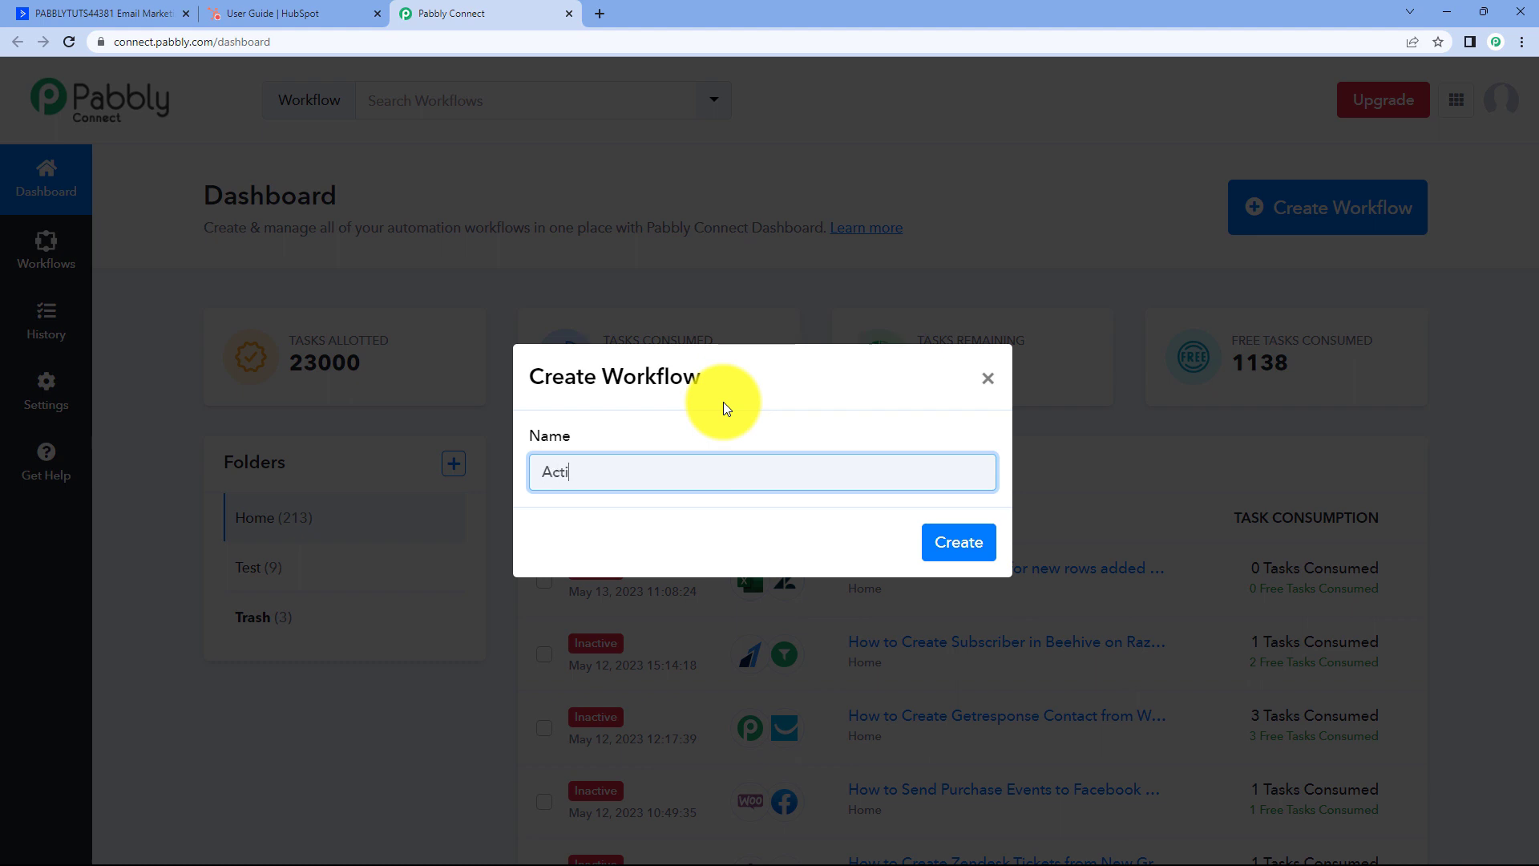
type("veCamapign to HubSpot")
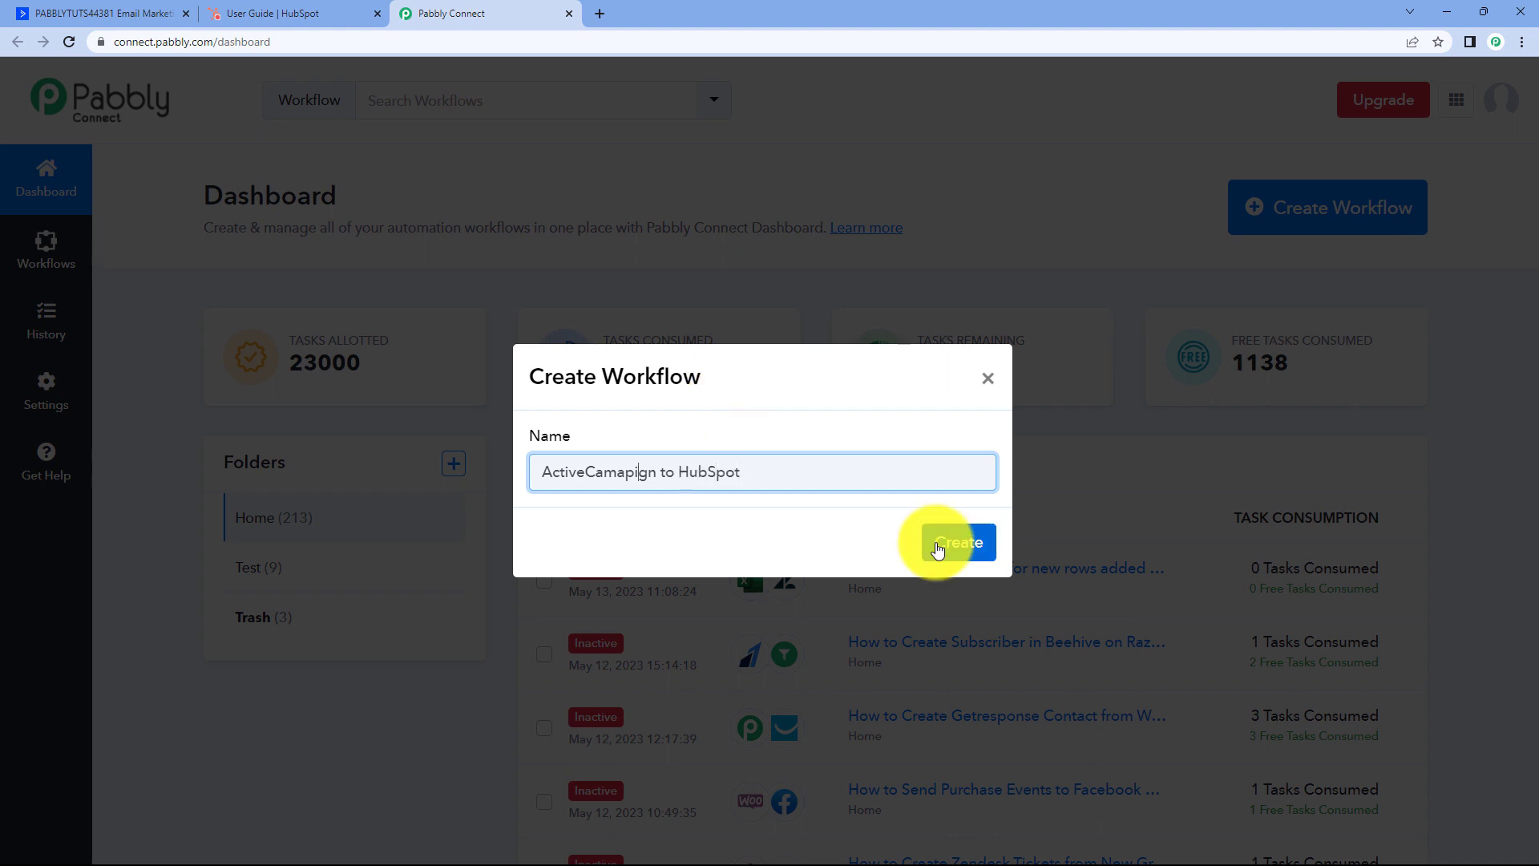
key("BackSpace")
key("Right")
type("a")
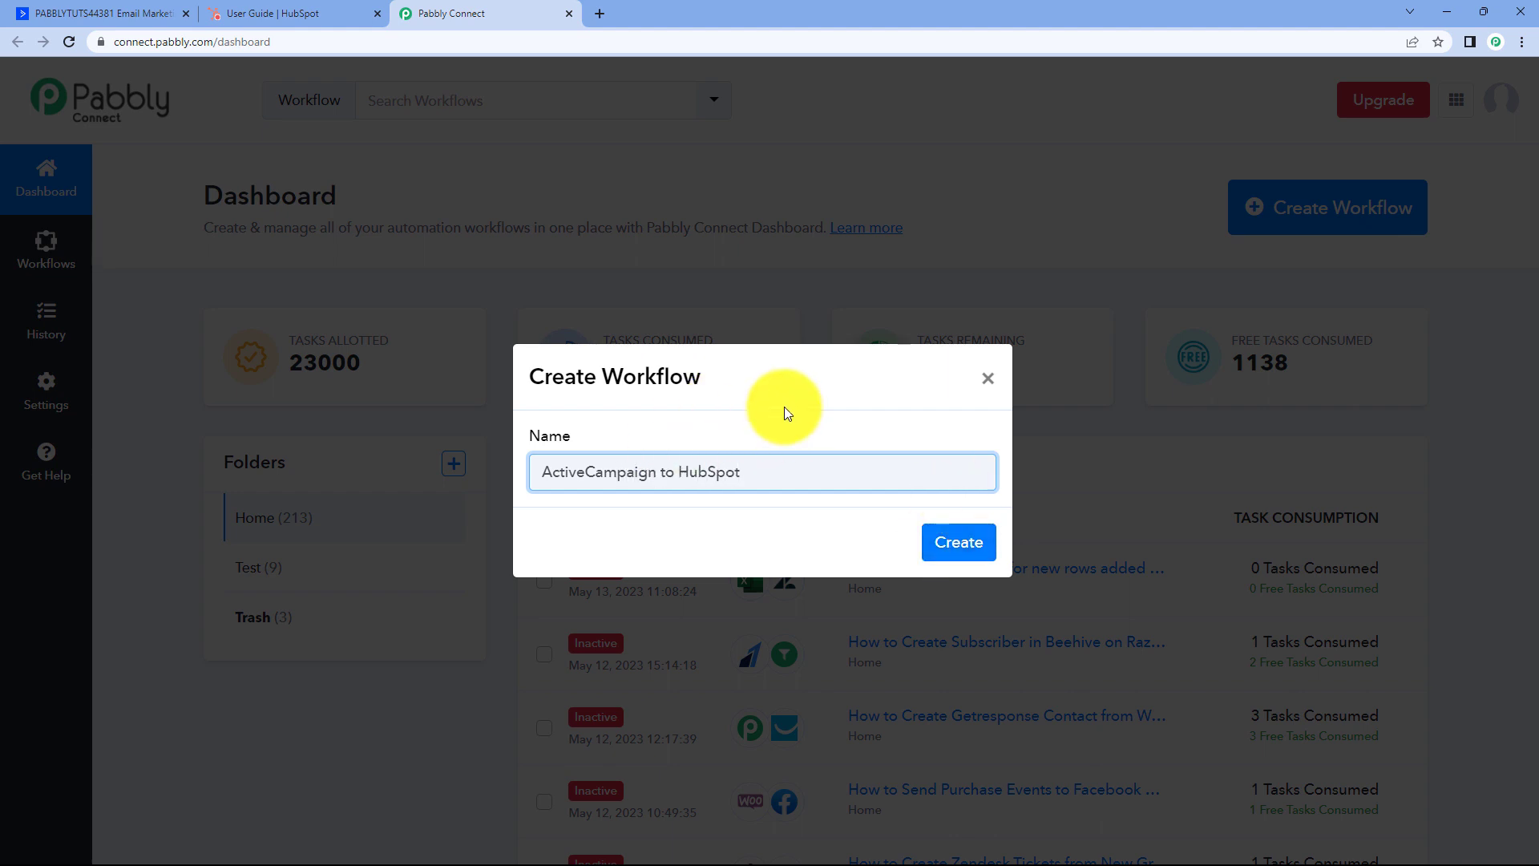
left_click(974, 548)
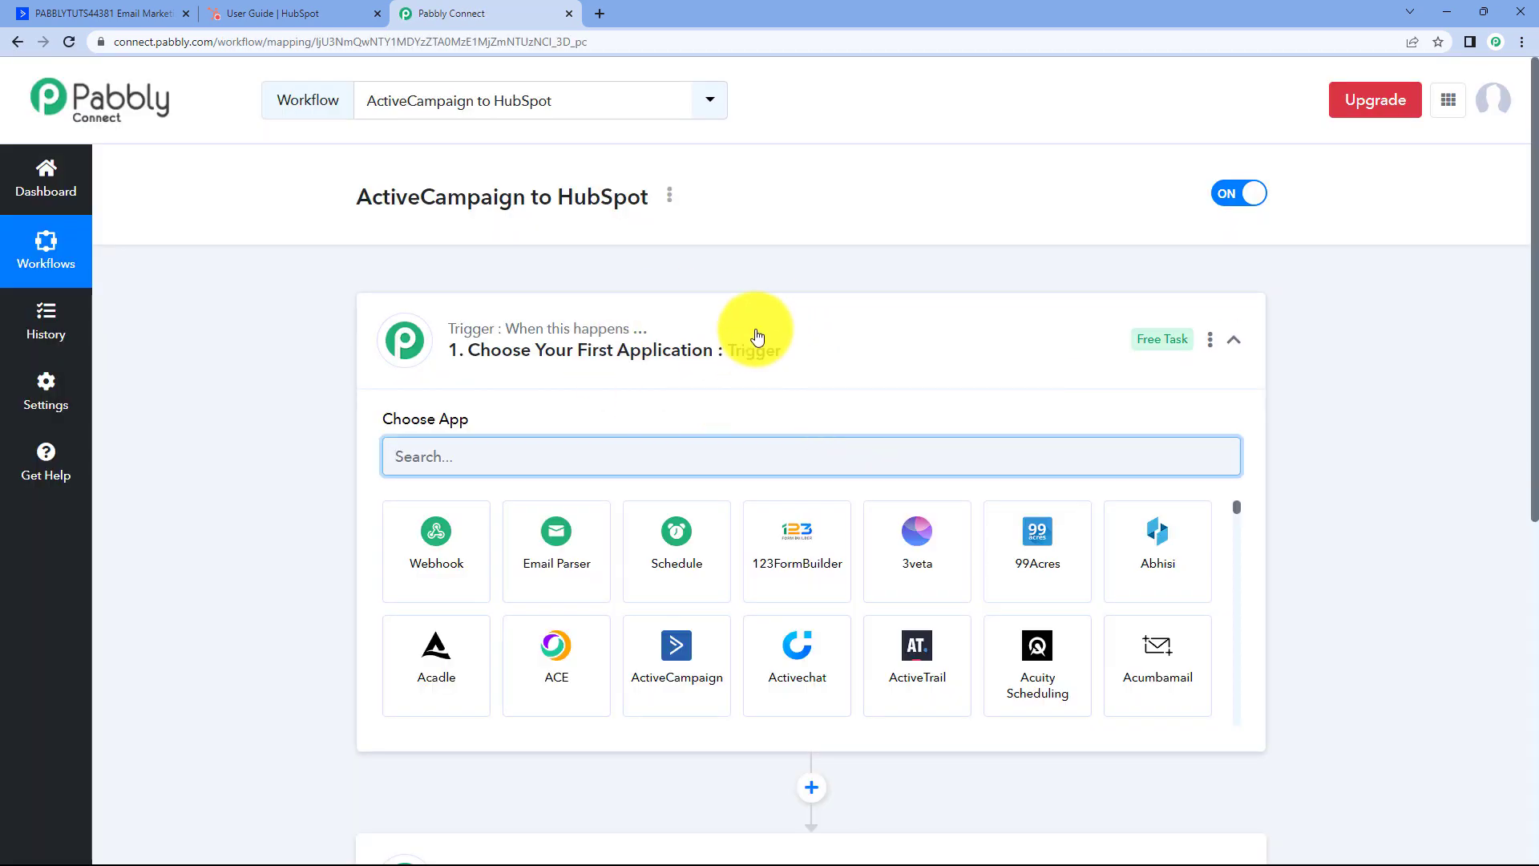
Expand the trigger step to reveal the Choose App grid.
left_click(755, 333)
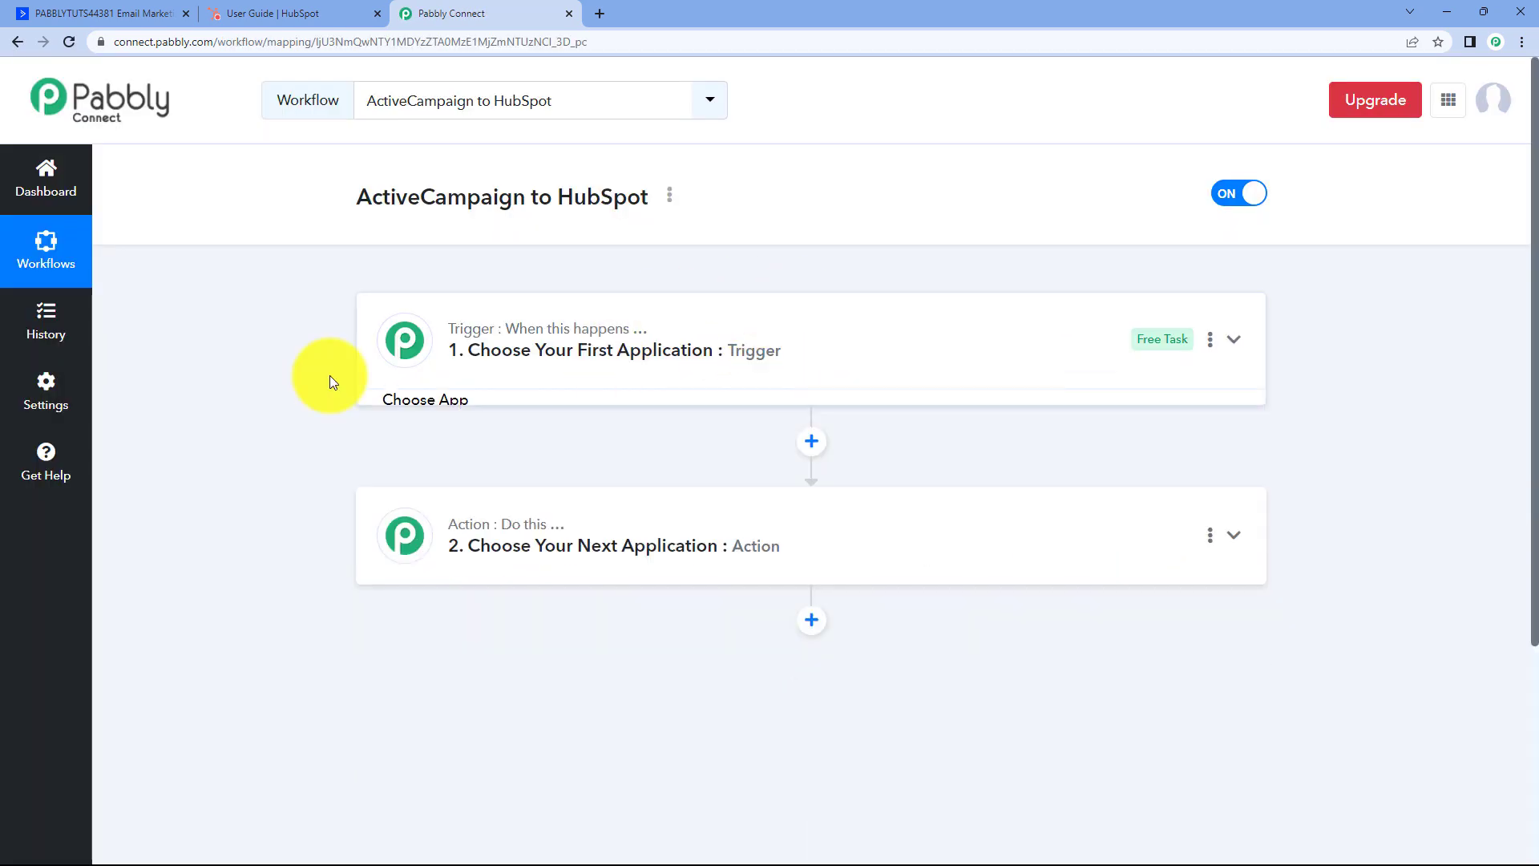
scroll(330, 287, "down", 1)
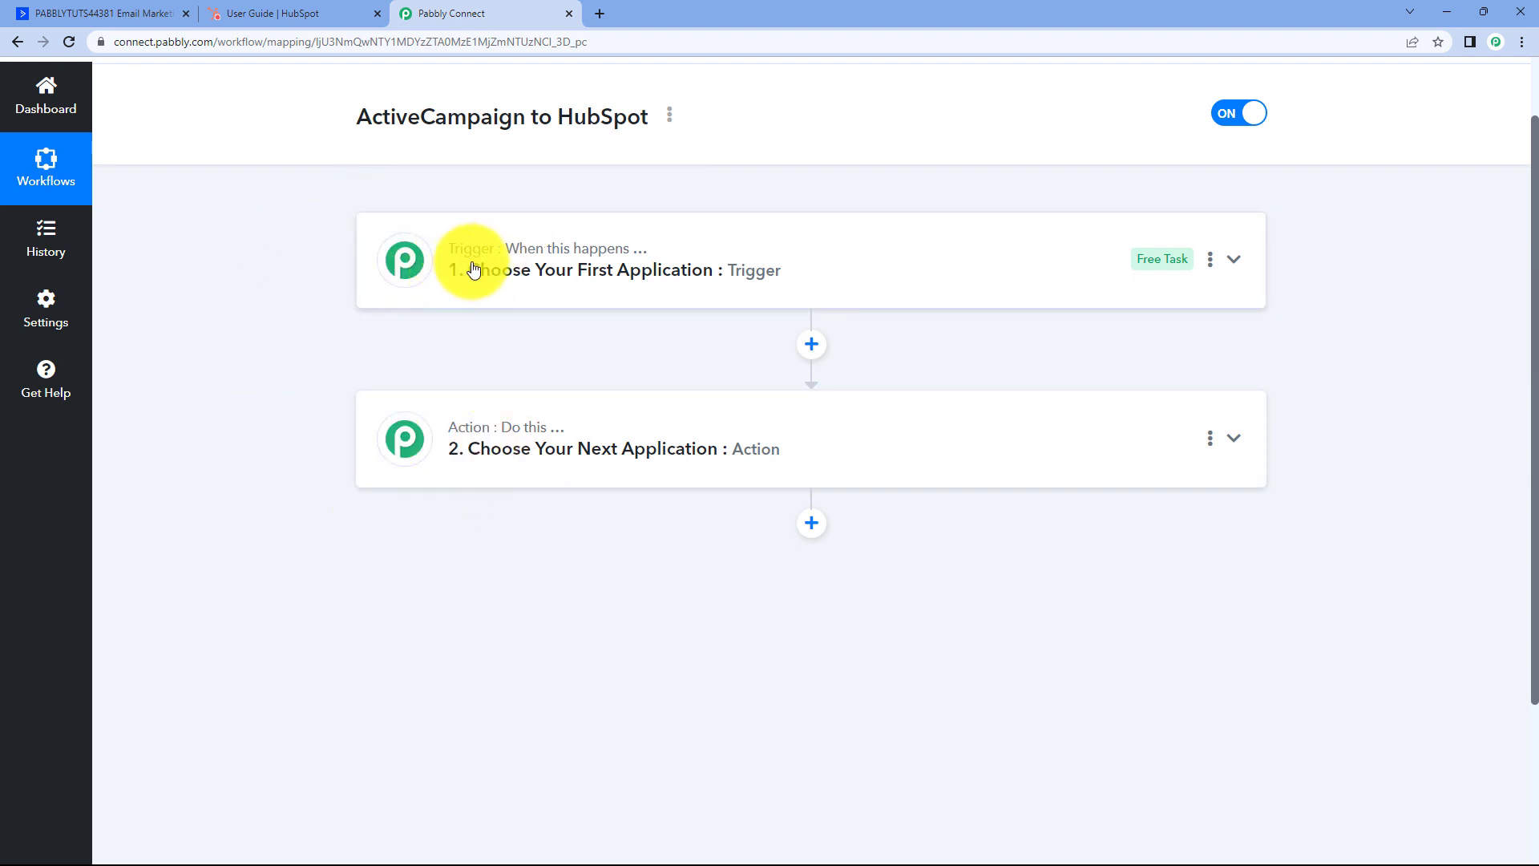
mouse_move(502, 454)
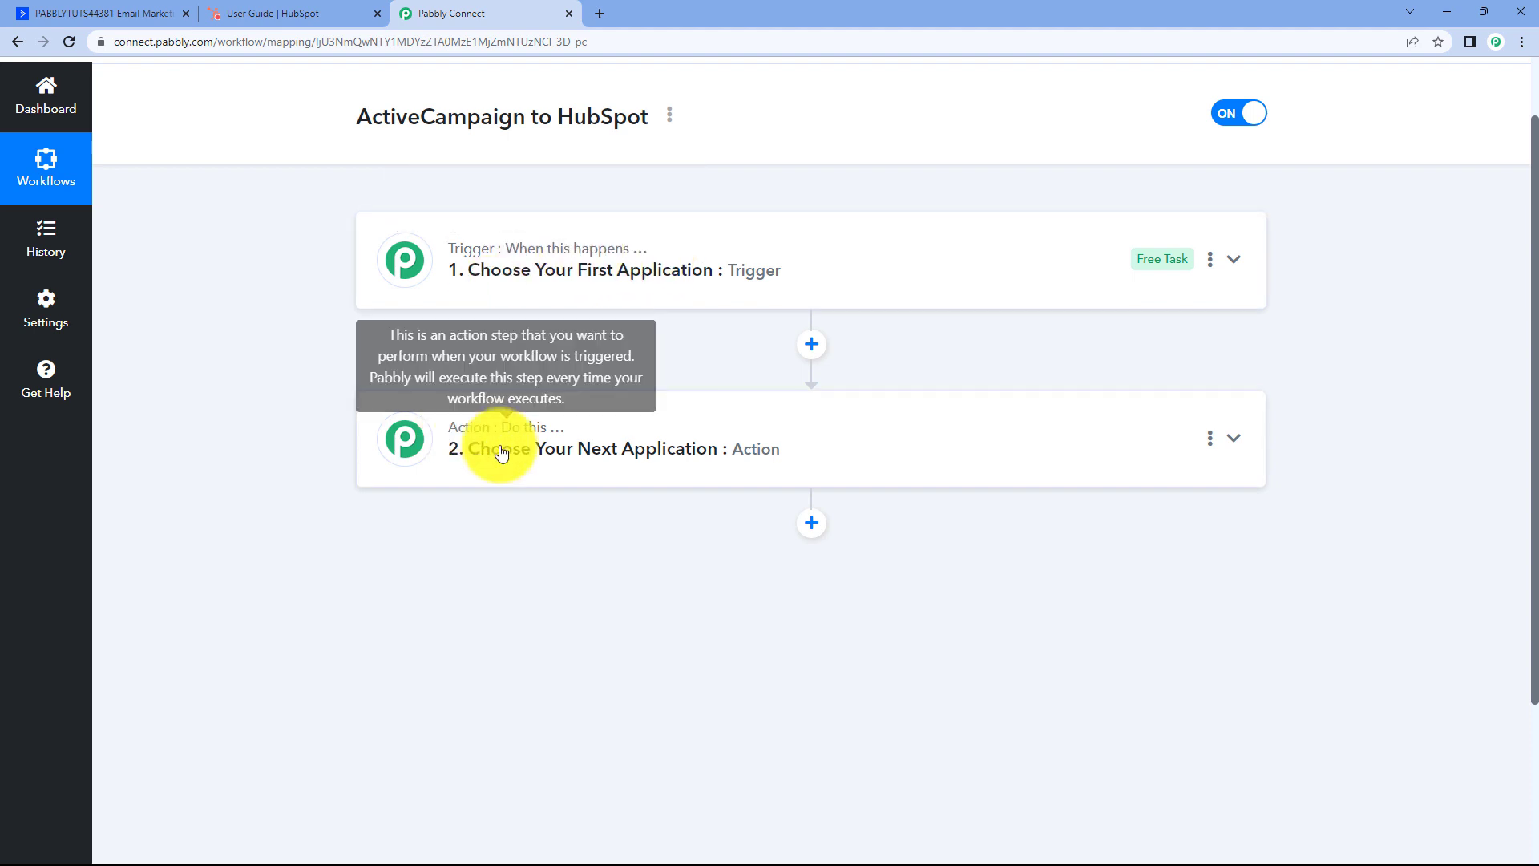
left_click(775, 268)
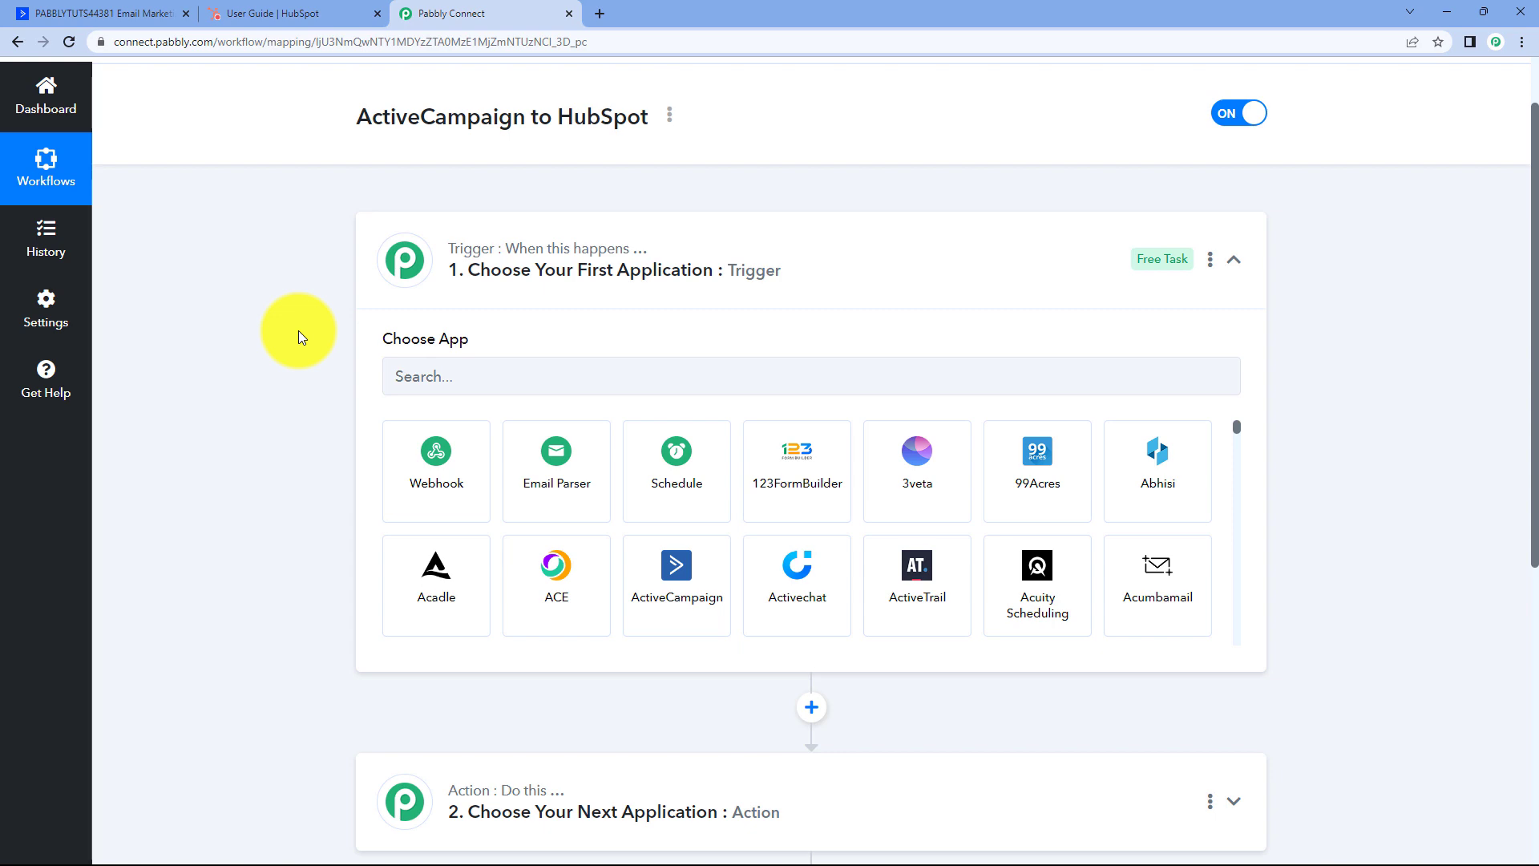
scroll(282, 284, "down", 1)
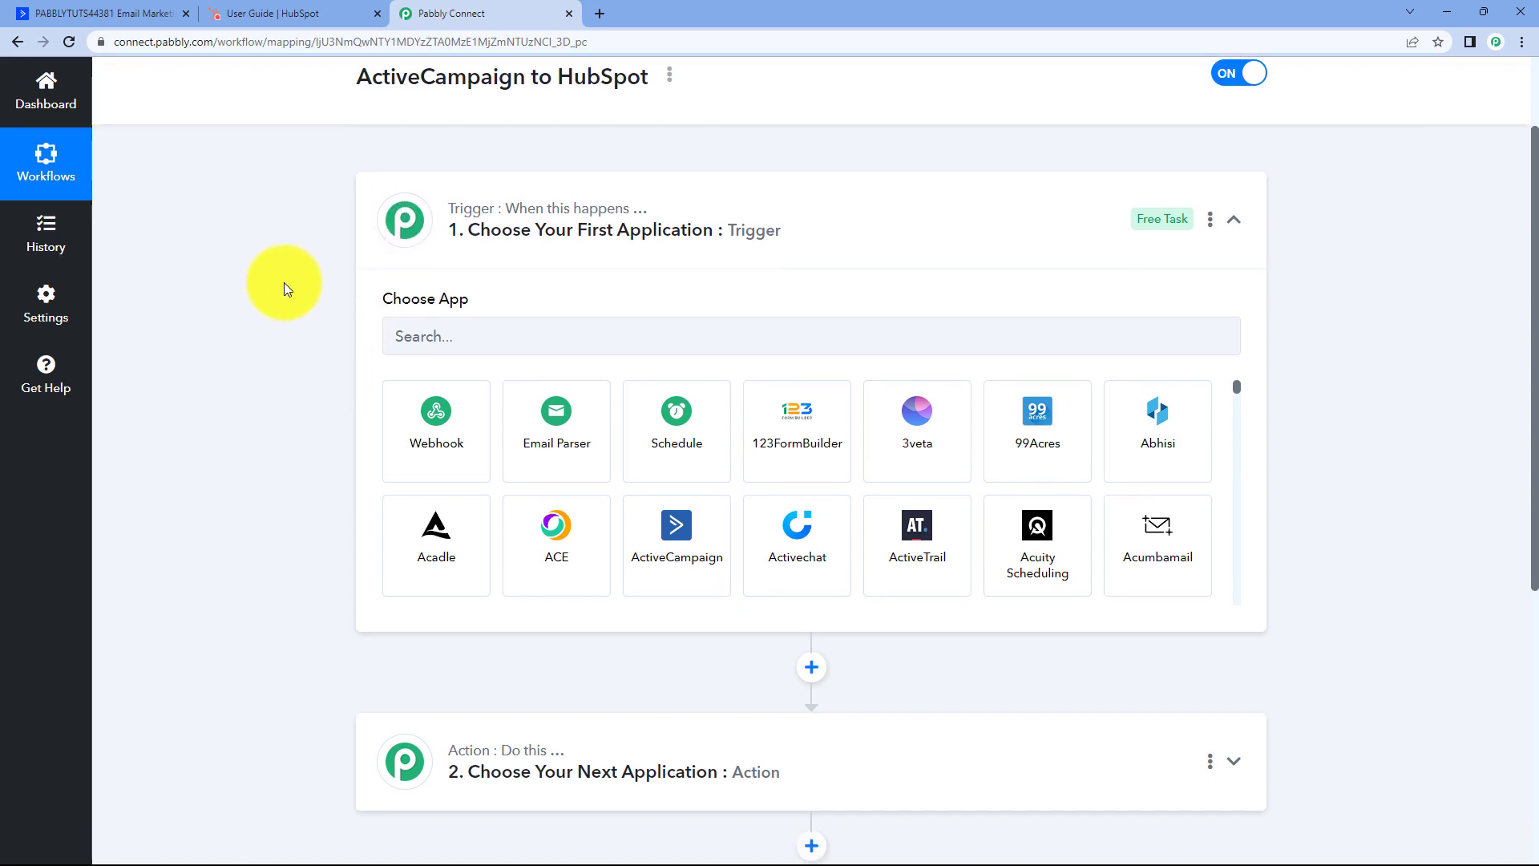
Check the ActiveCampaign dashboard, then return to the workflow editor's app list.
left_click(121, 14)
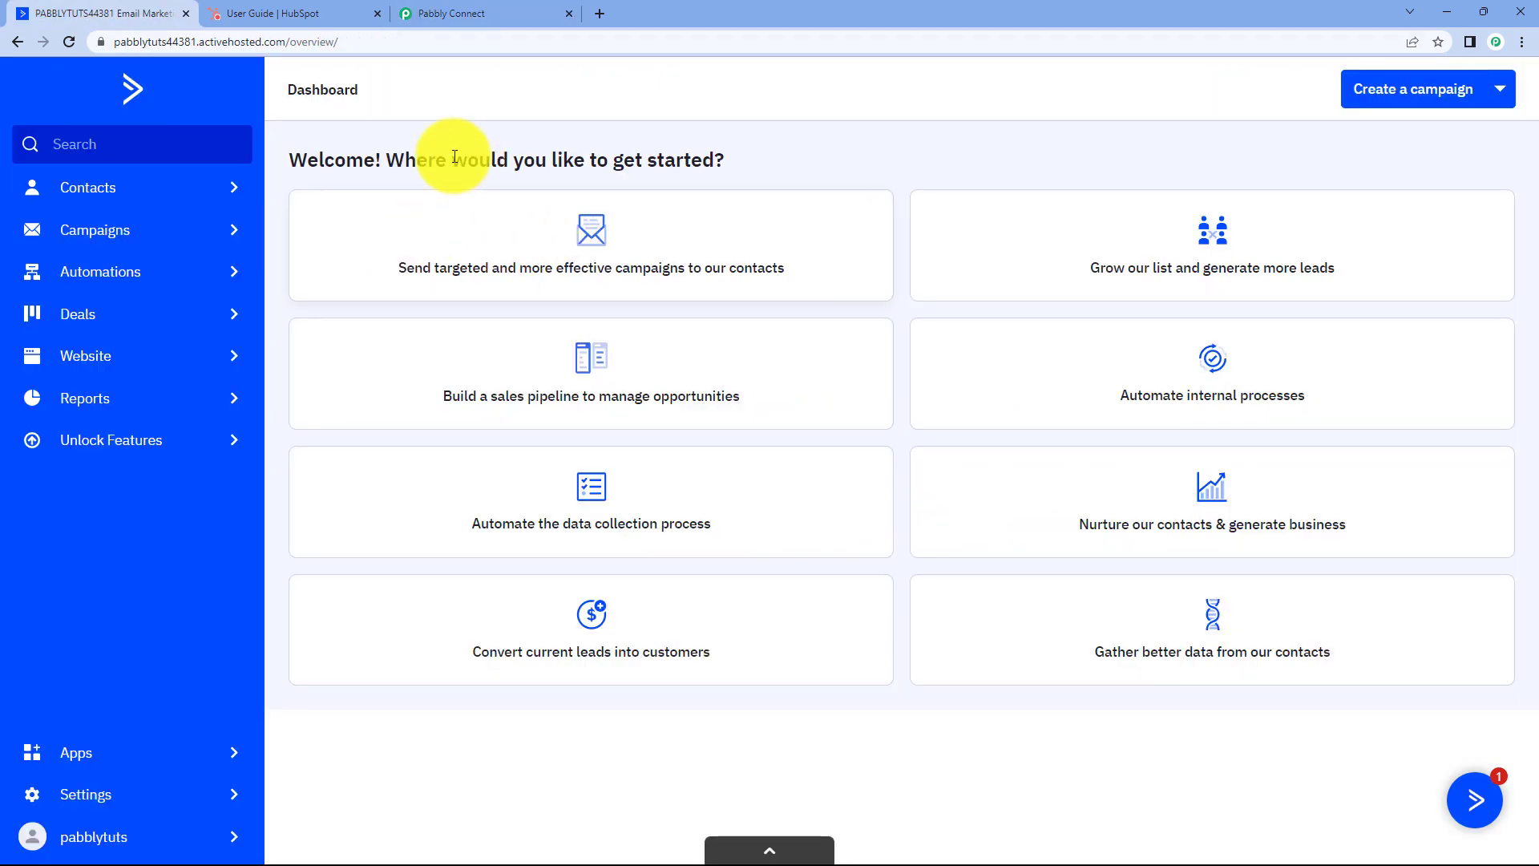
left_click(425, 14)
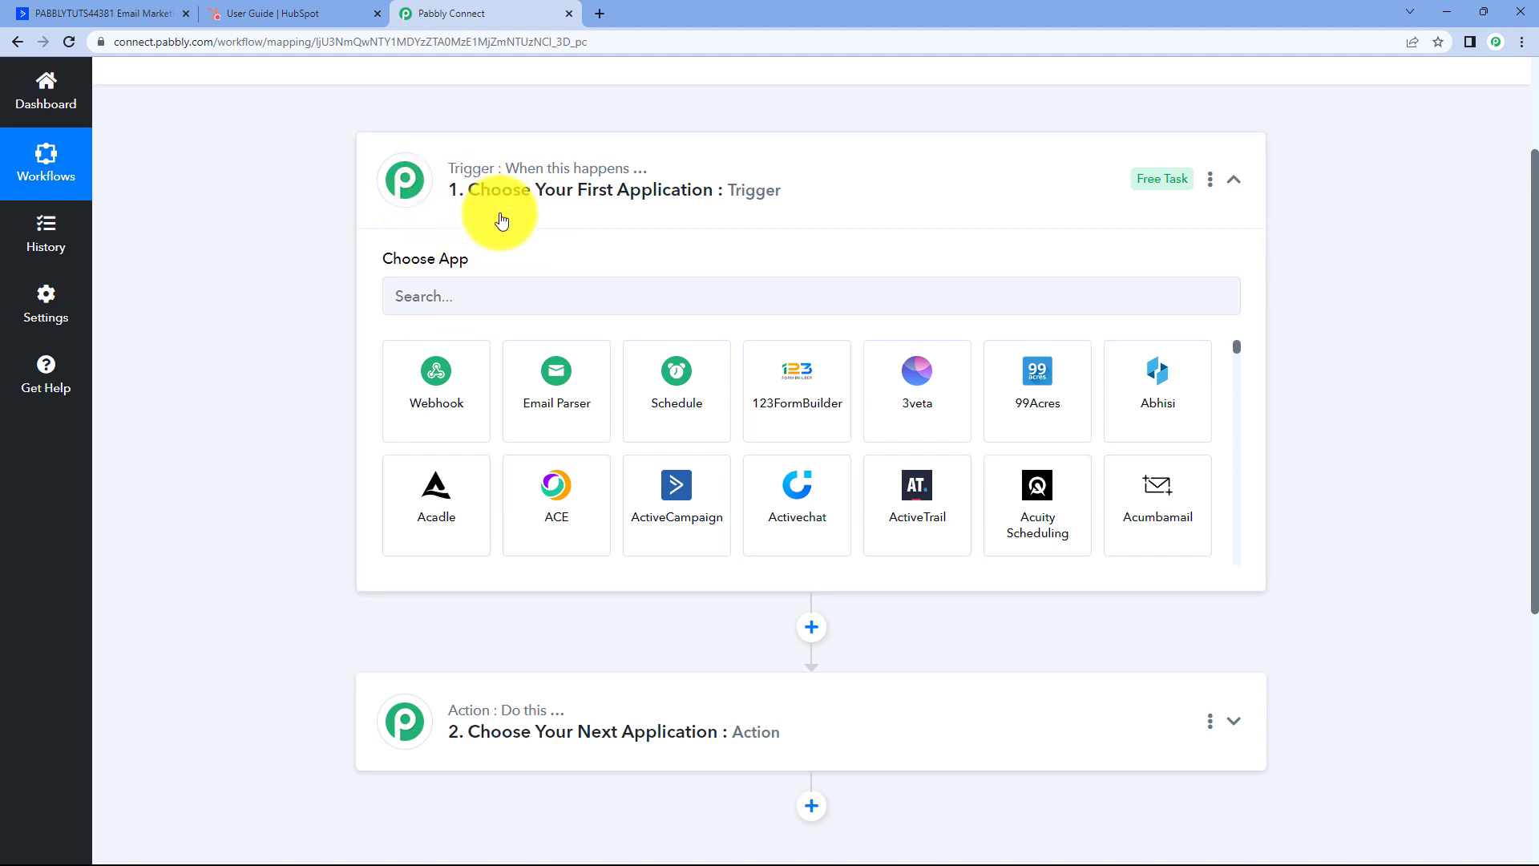
left_click(143, 13)
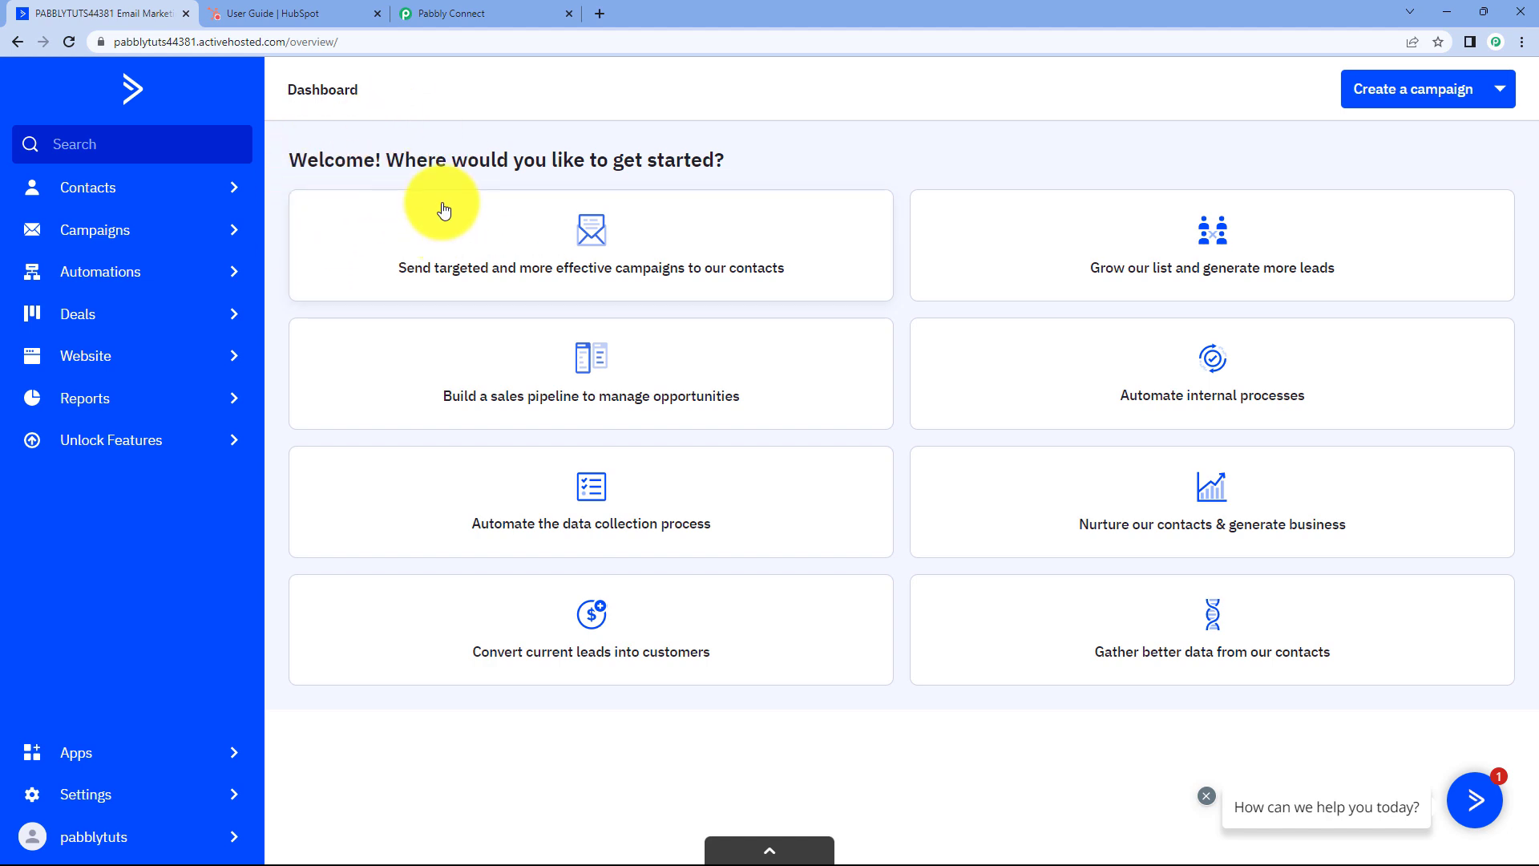
left_click(487, 11)
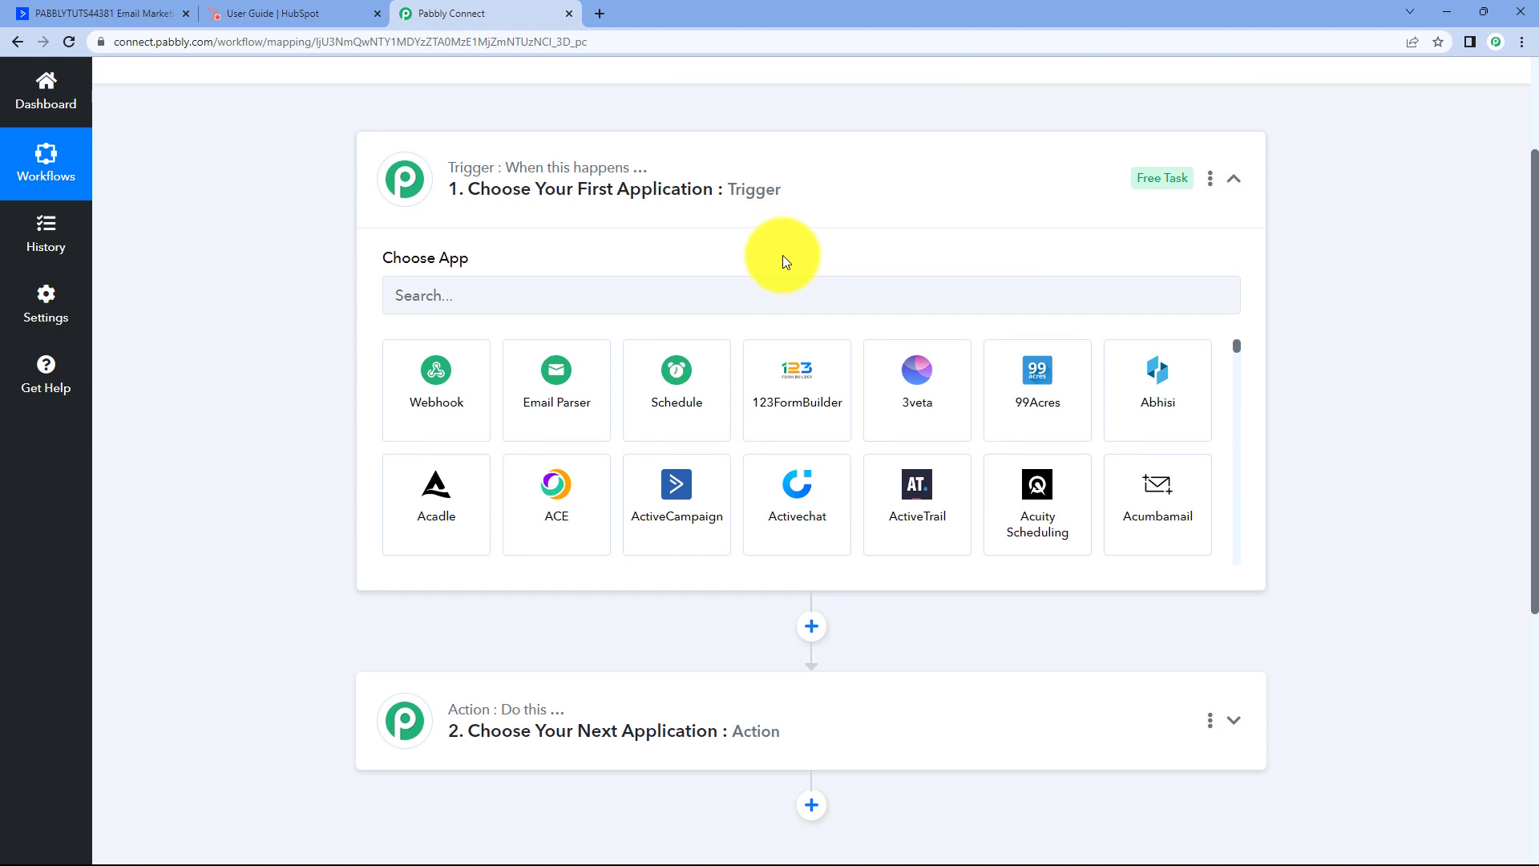
scroll(783, 255, "down", 1)
scroll(282, 389, "down", 1)
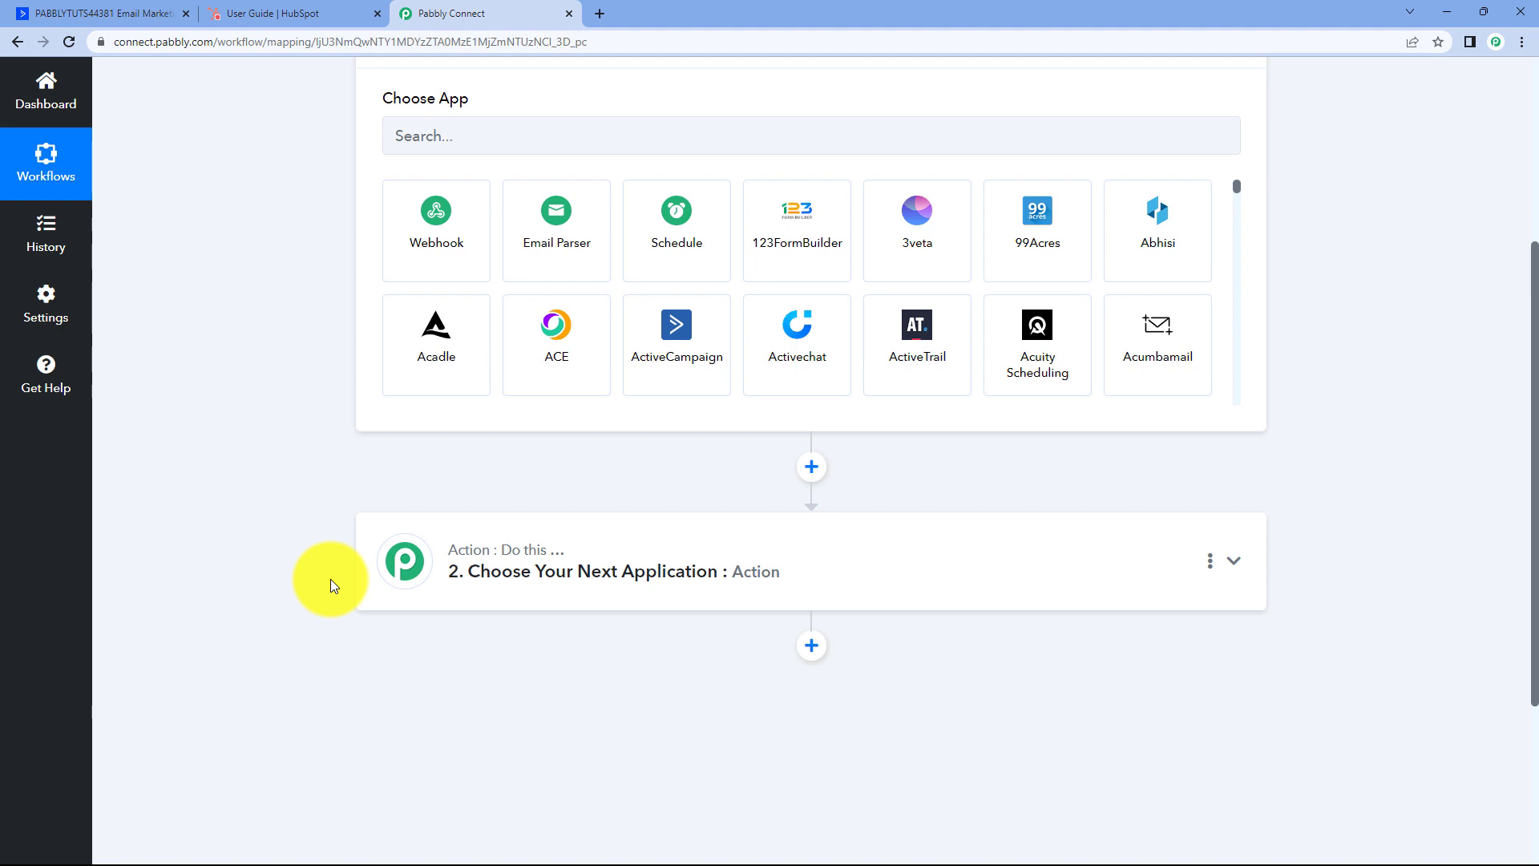
scroll(328, 550, "up", 2)
Set the trigger to ActiveCampaign with the Contact Added event, then choose Connect.
left_click(405, 297)
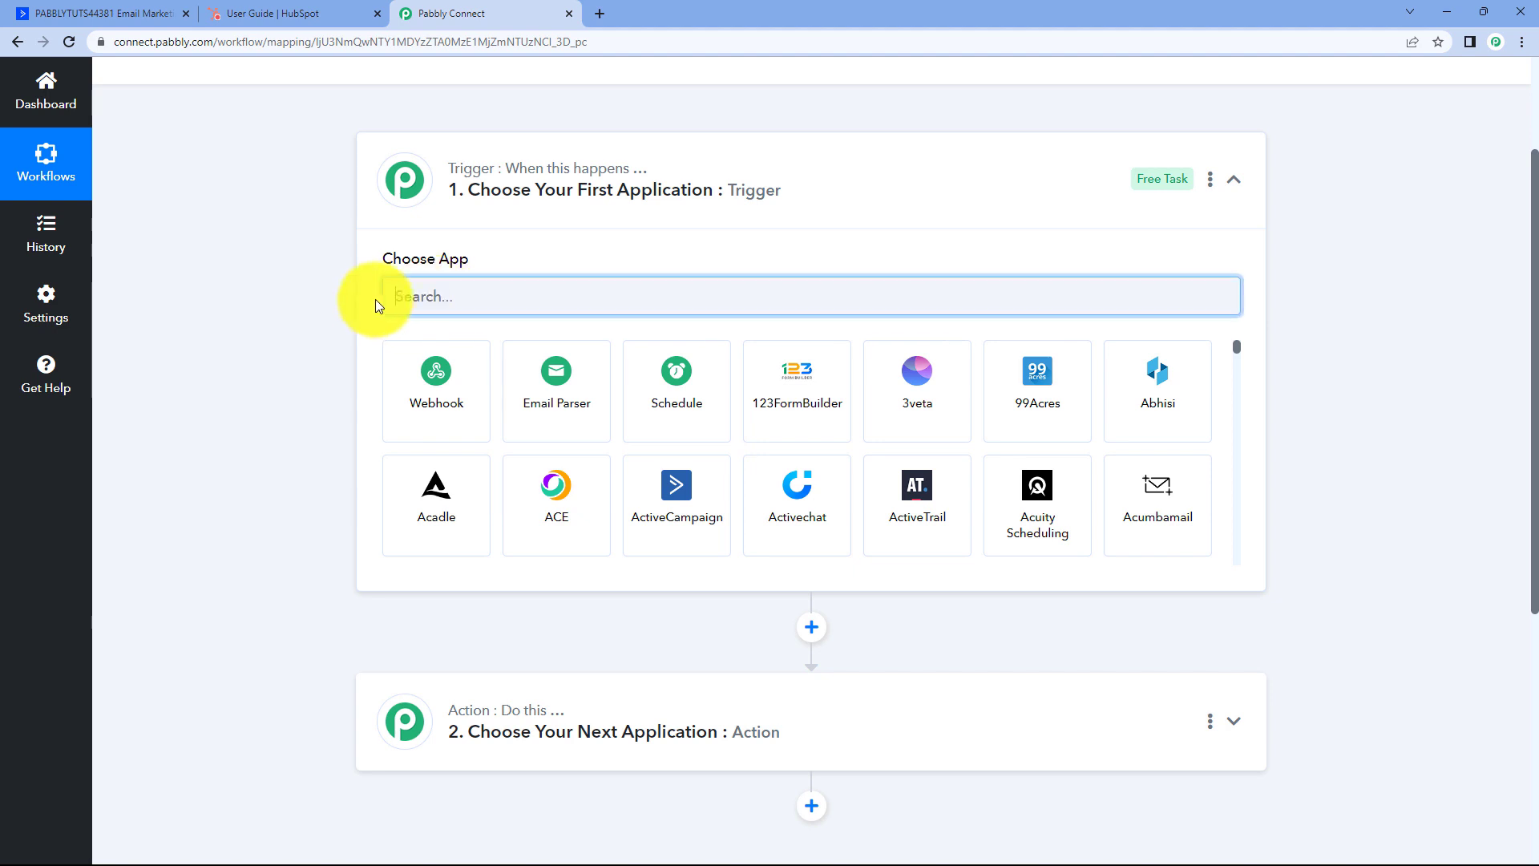
type("Ac")
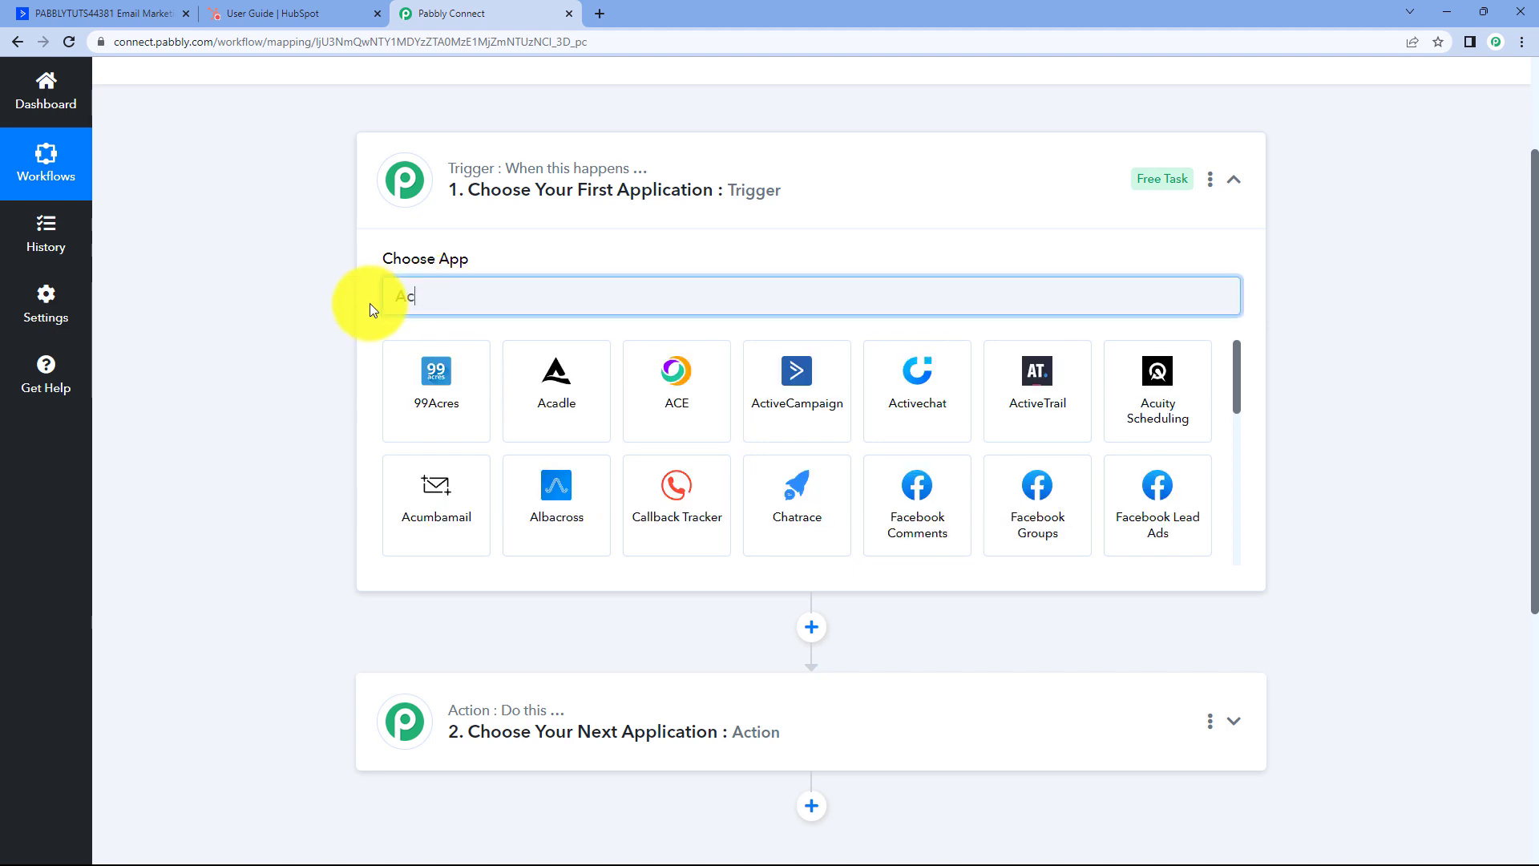
type("tiv")
left_click(447, 397)
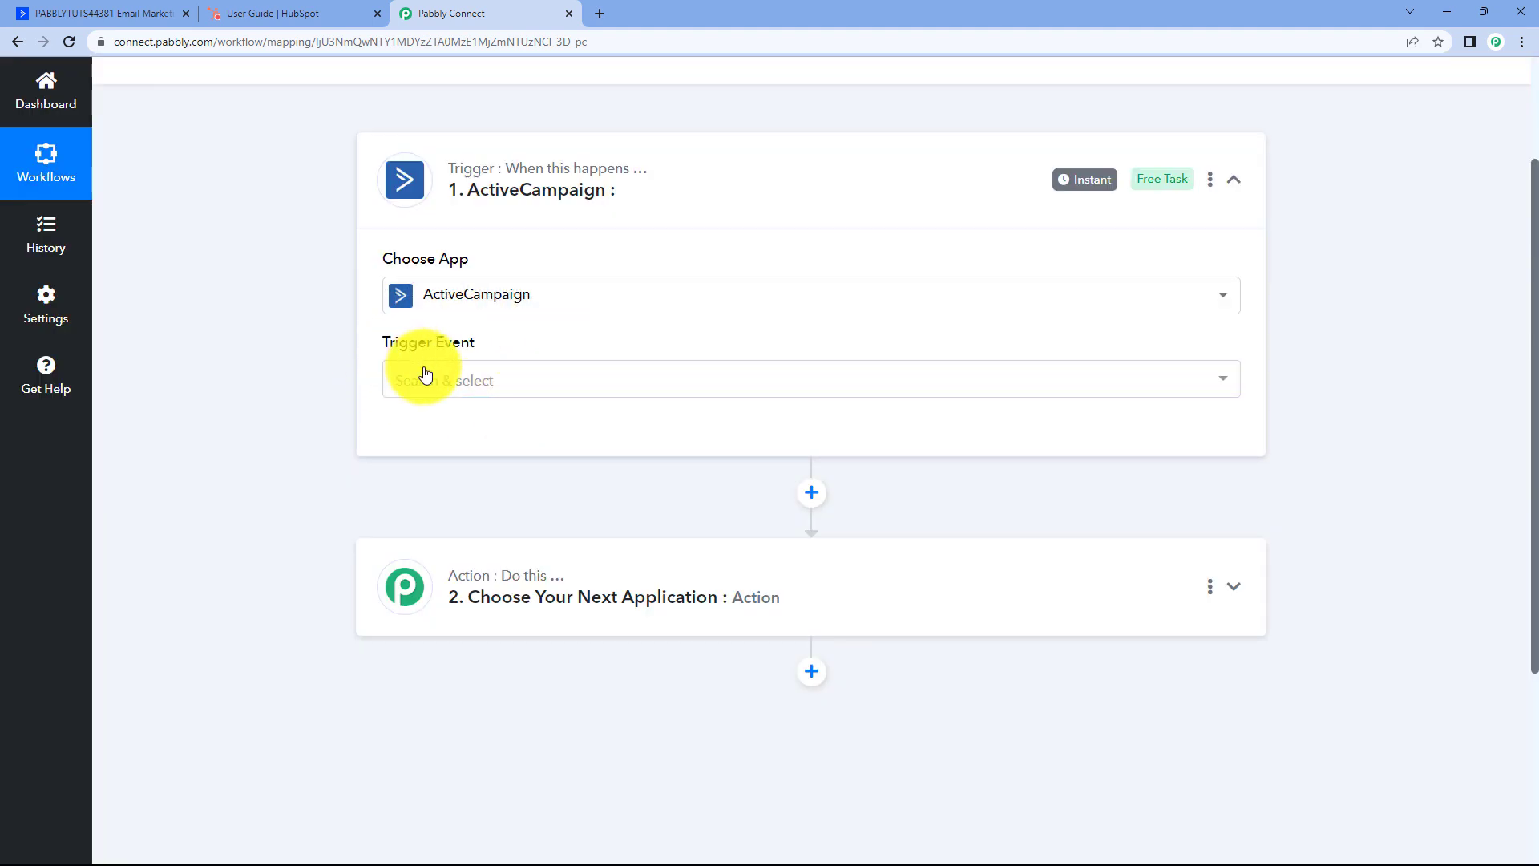
left_click(540, 380)
scroll(316, 397, "down", 1)
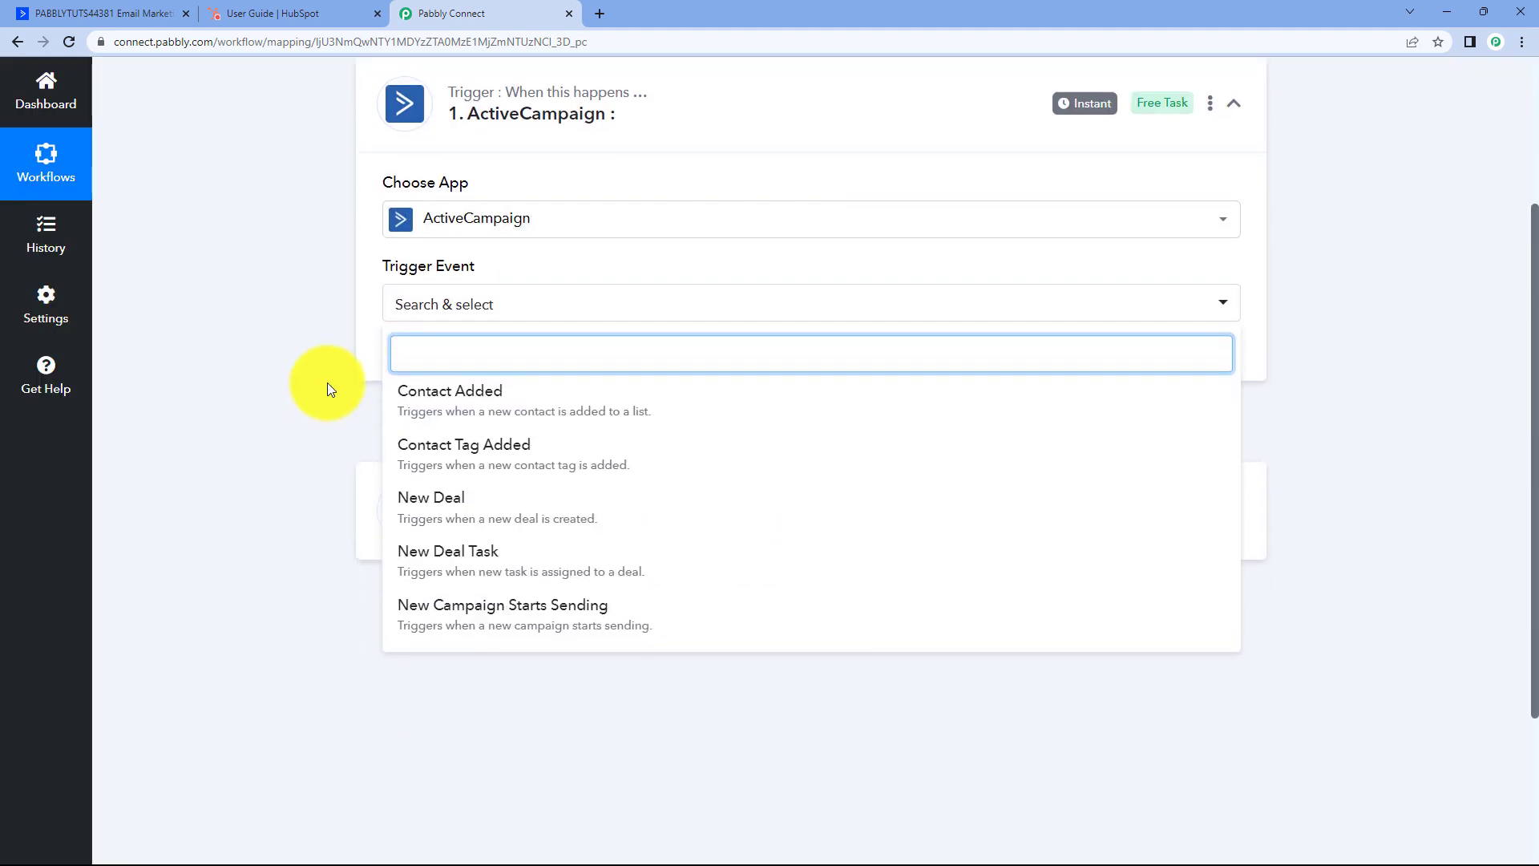
left_click(517, 397)
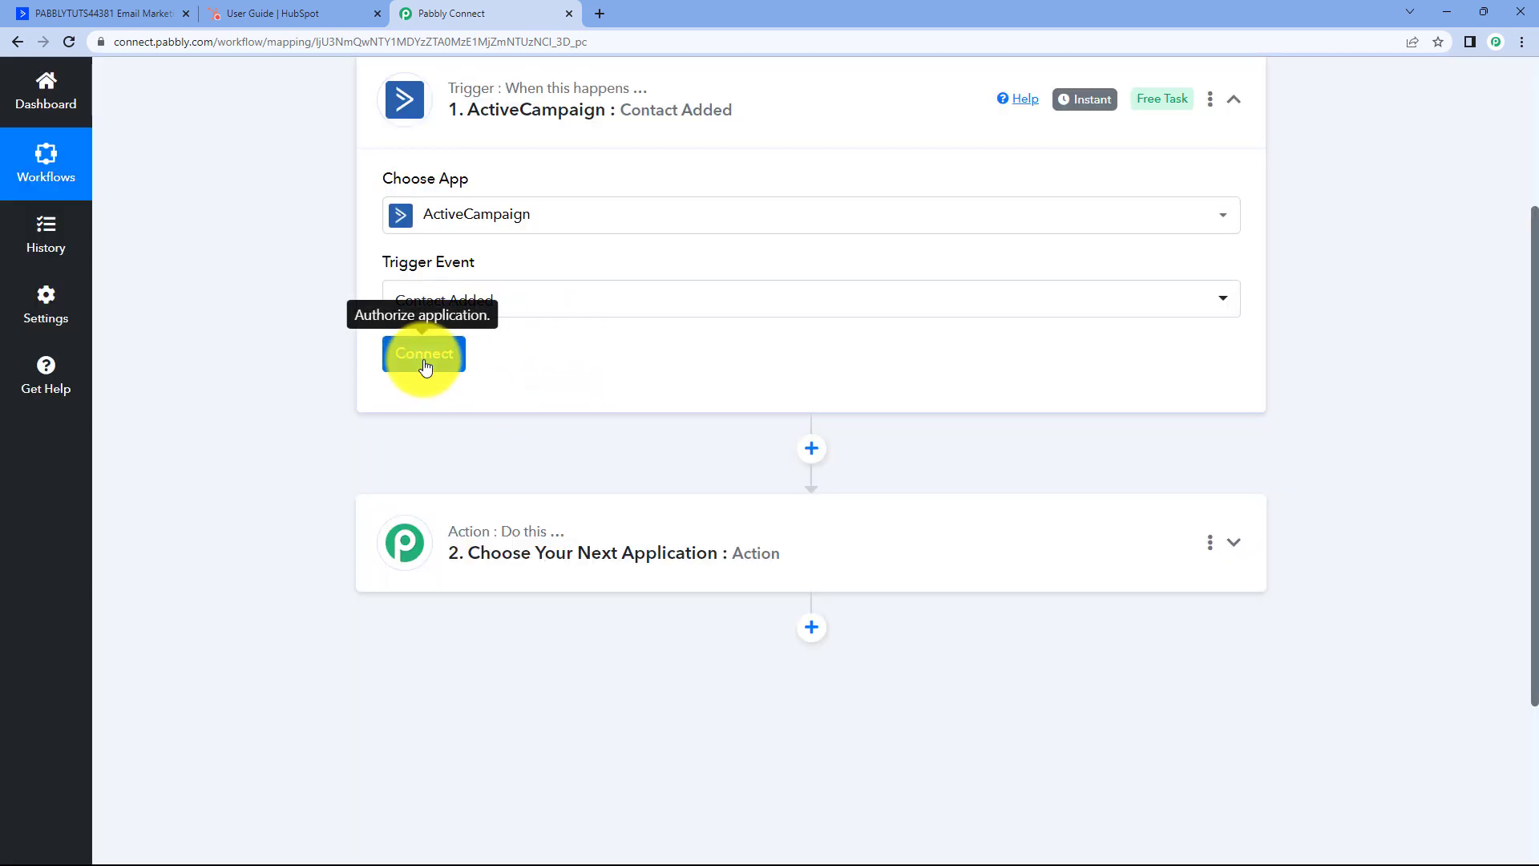
left_click(423, 358)
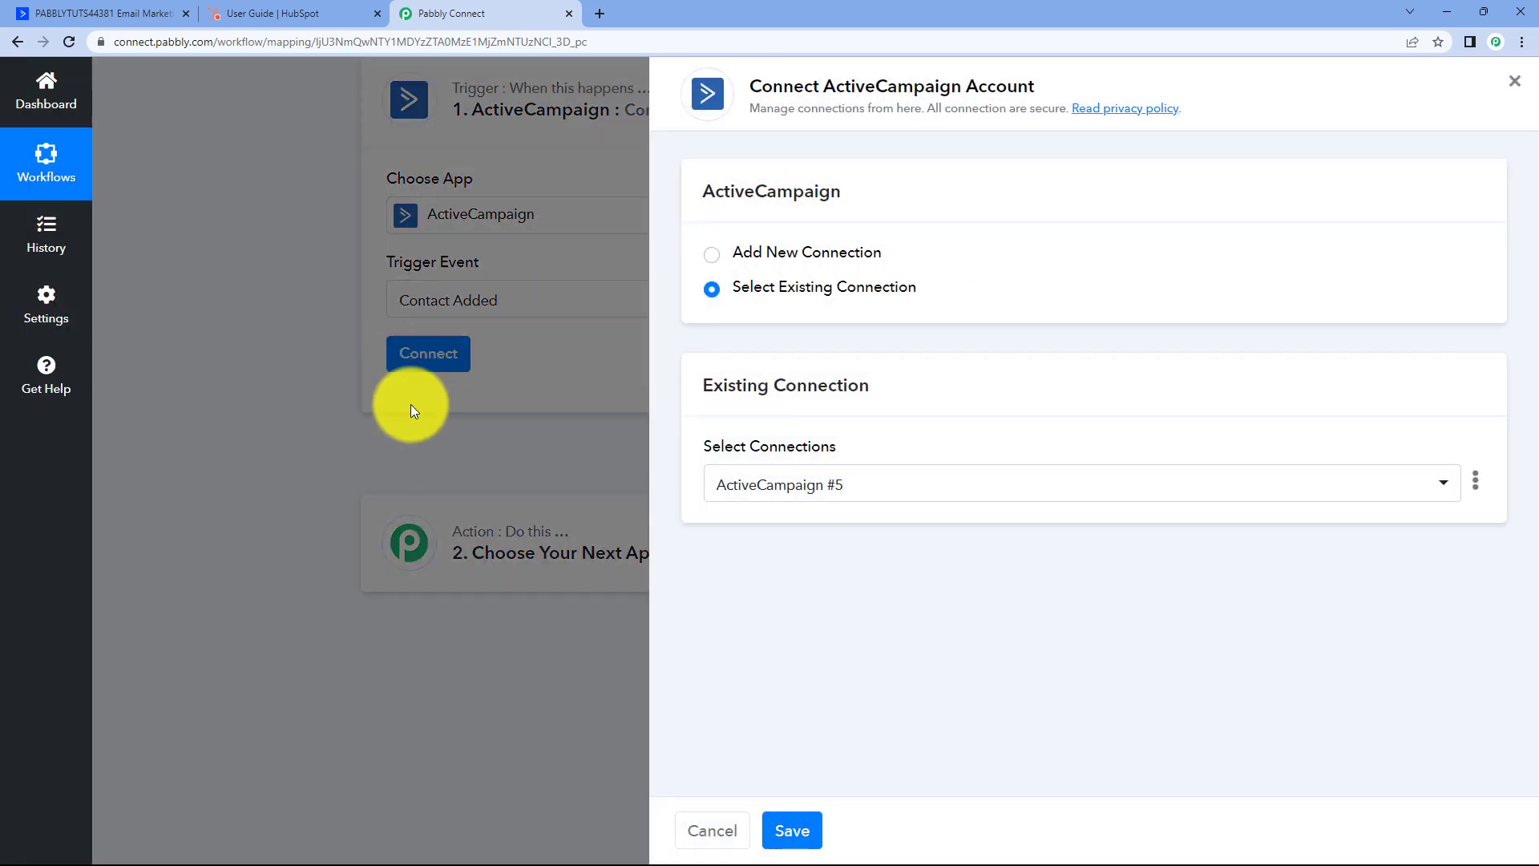
Choose Add New Connection, then switch to the ActiveCampaign dashboard to find credentials.
left_click(726, 254)
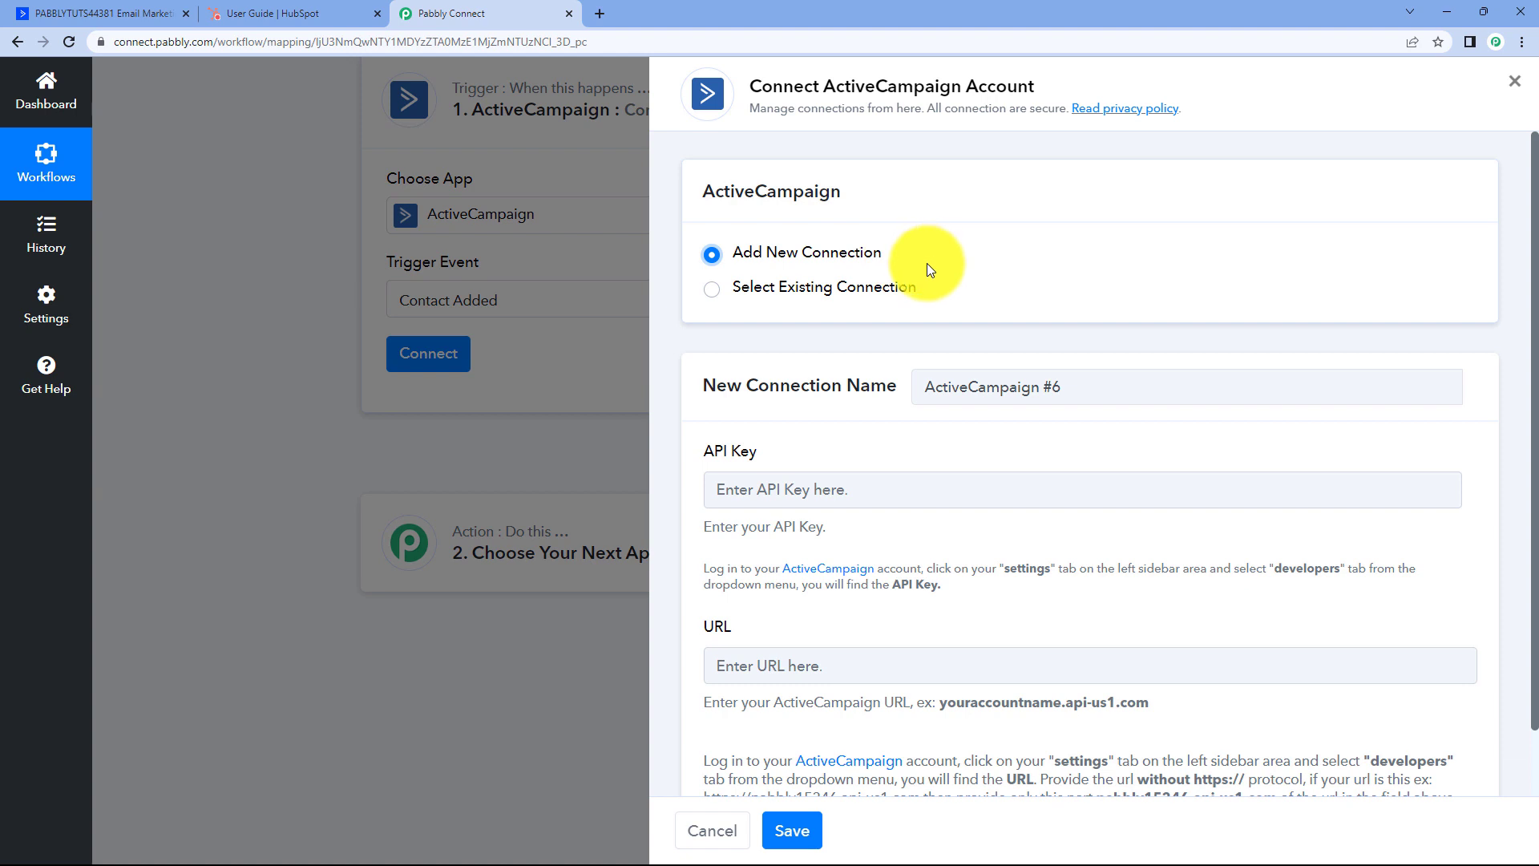
scroll(885, 427, "down", 1)
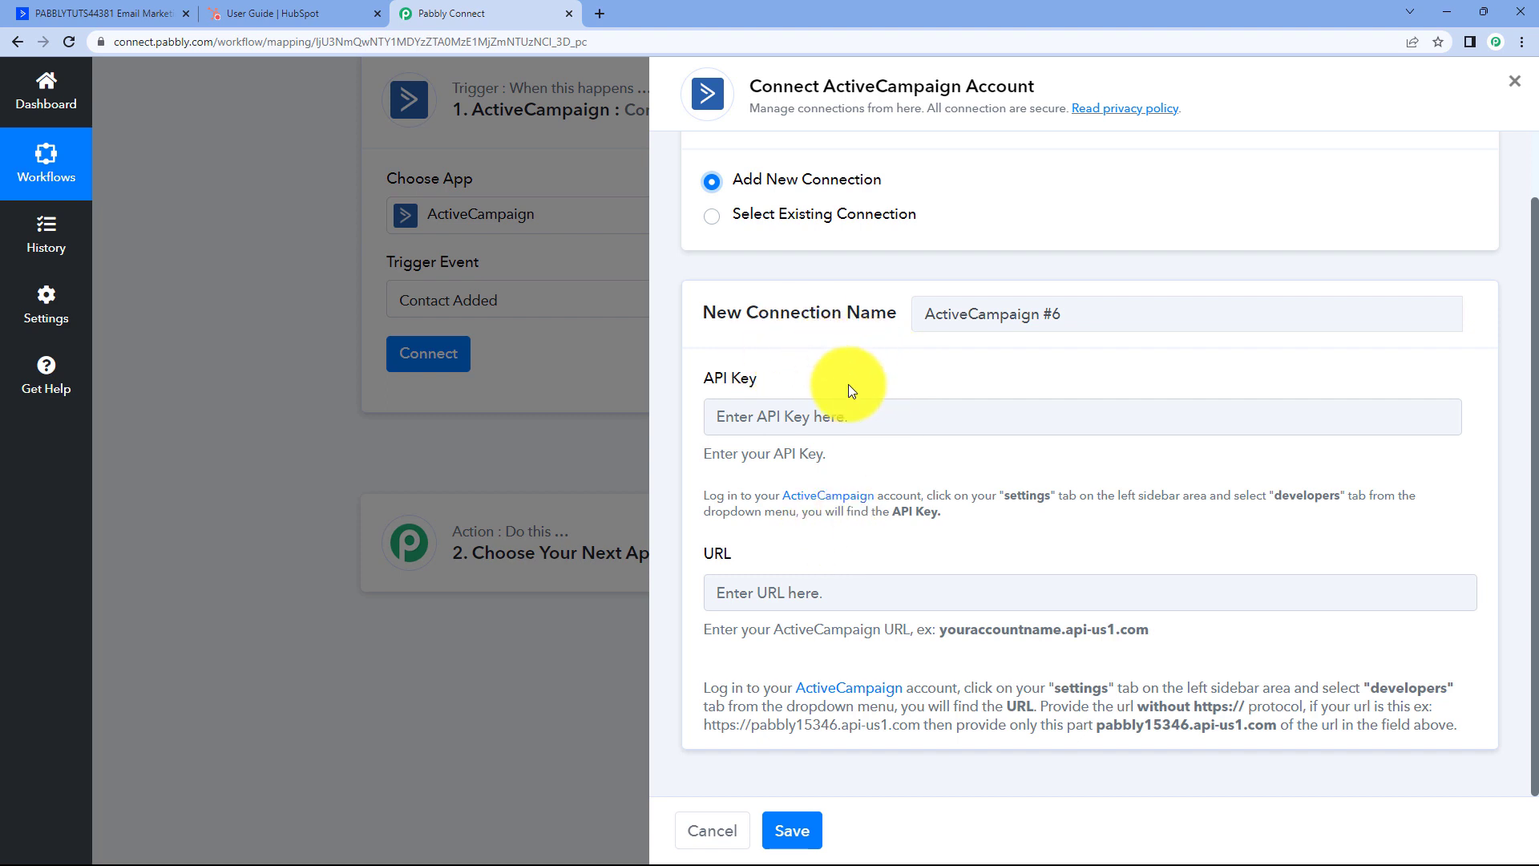
left_click(133, 6)
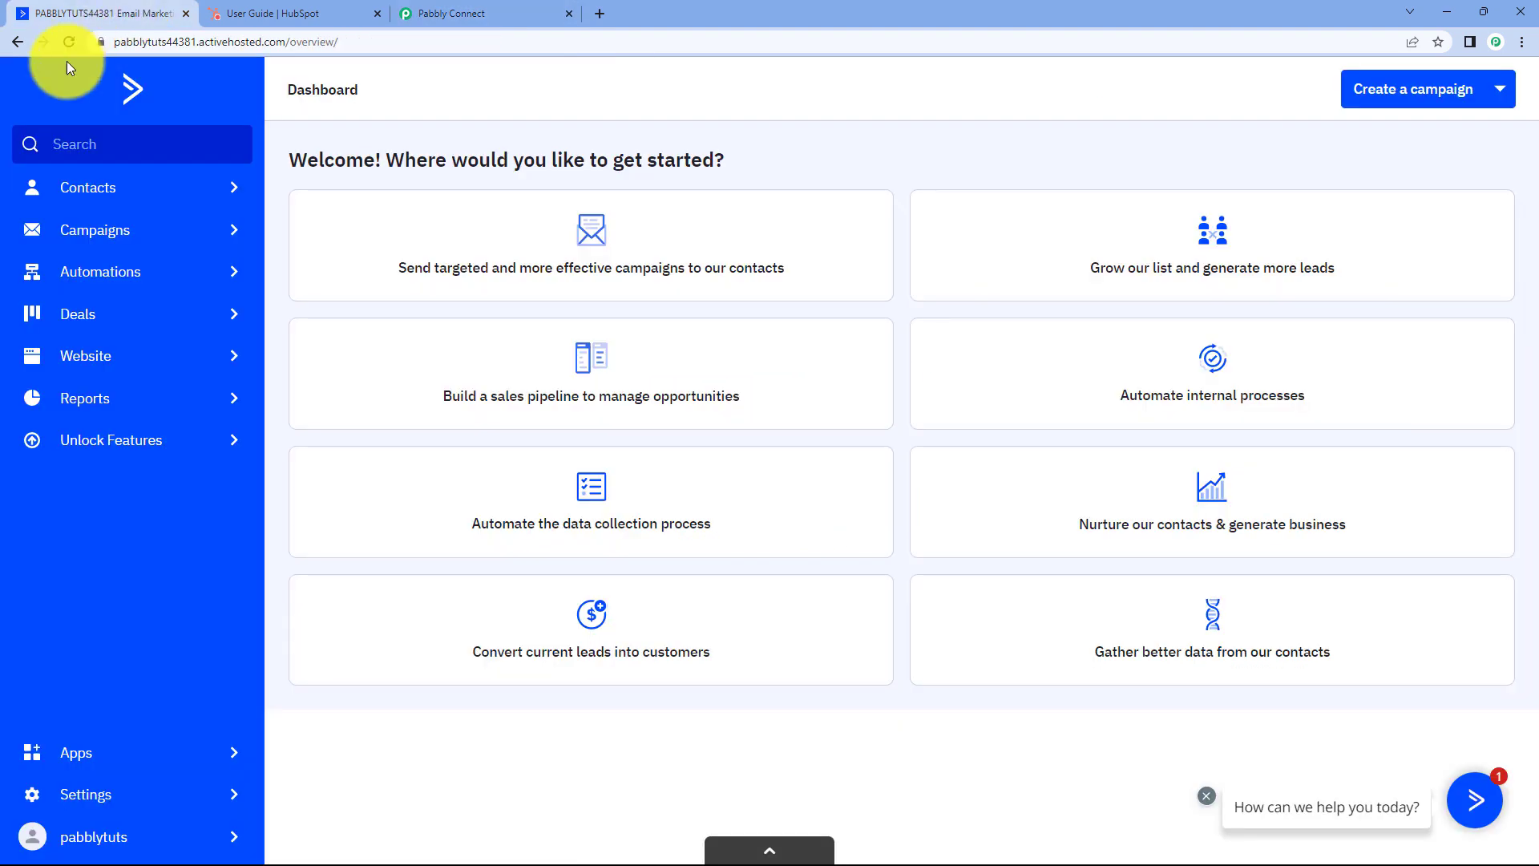
Copy the API key from ActiveCampaign's Developer settings into Pabbly's API Key field.
left_click(103, 794)
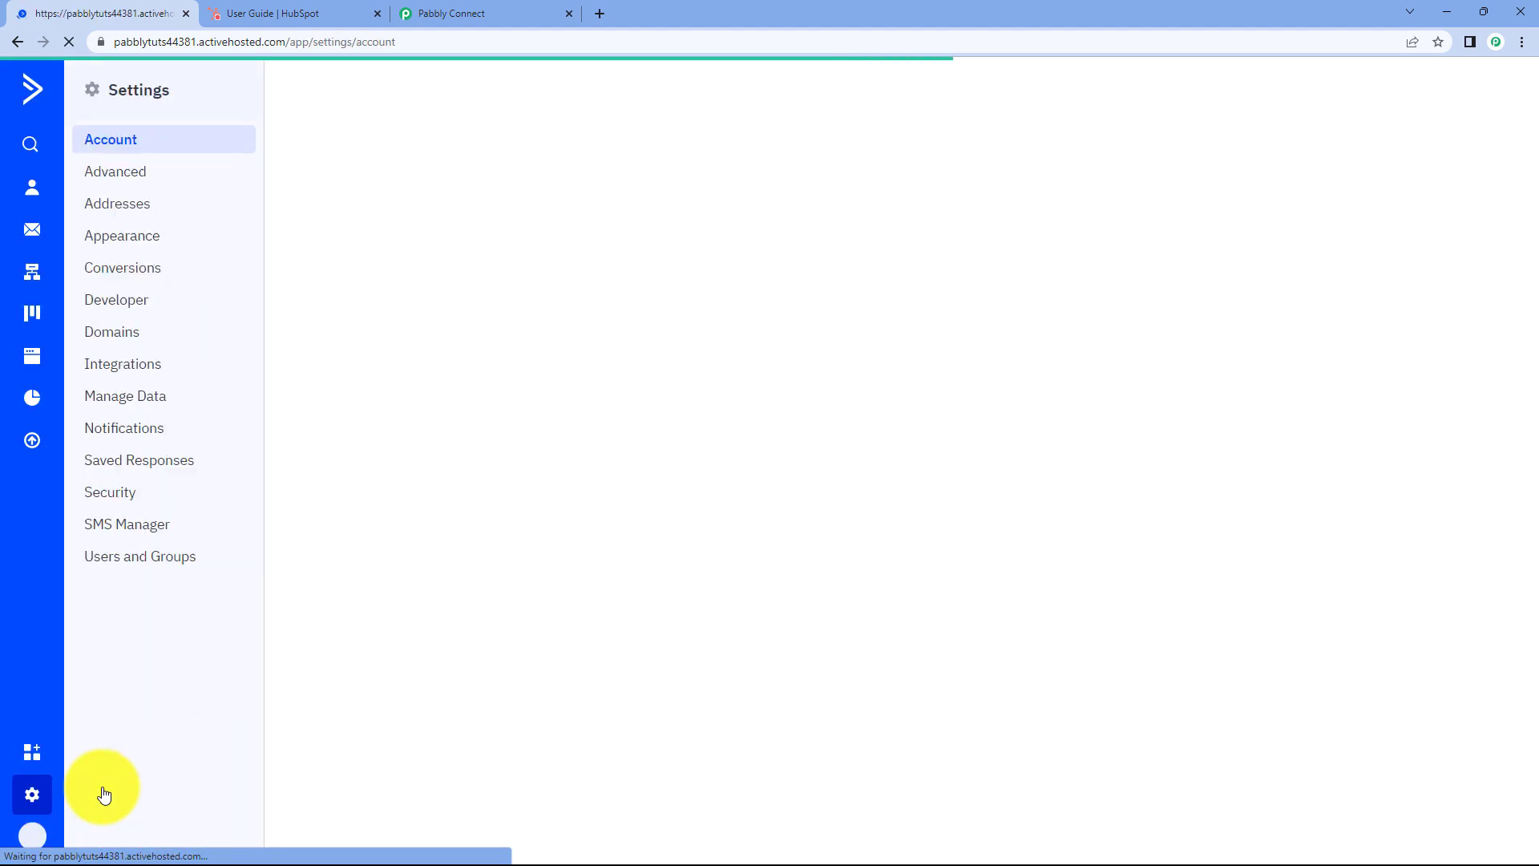
left_click(166, 303)
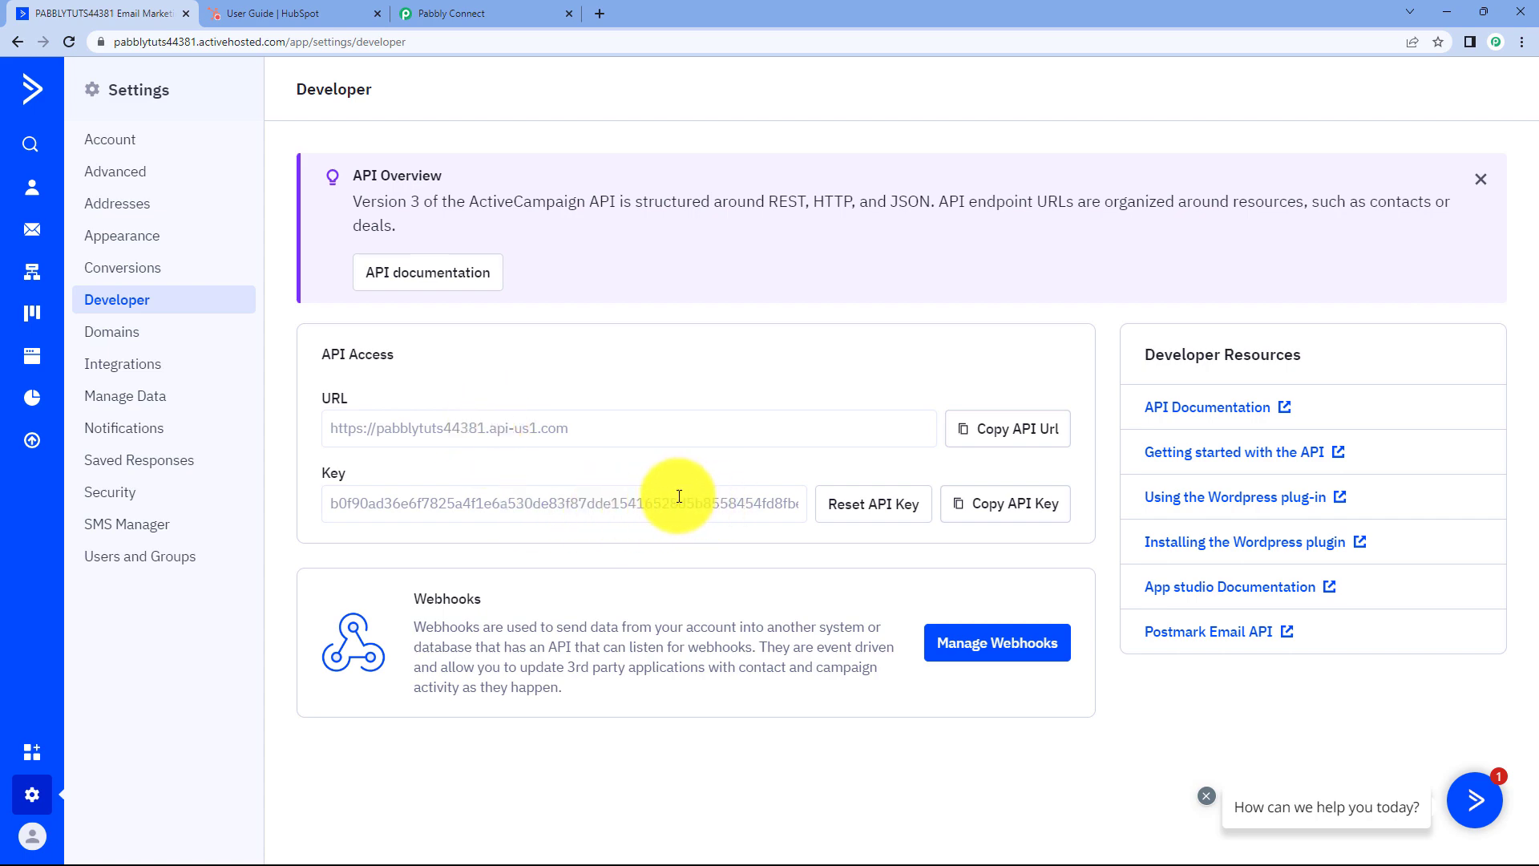
left_click(1017, 507)
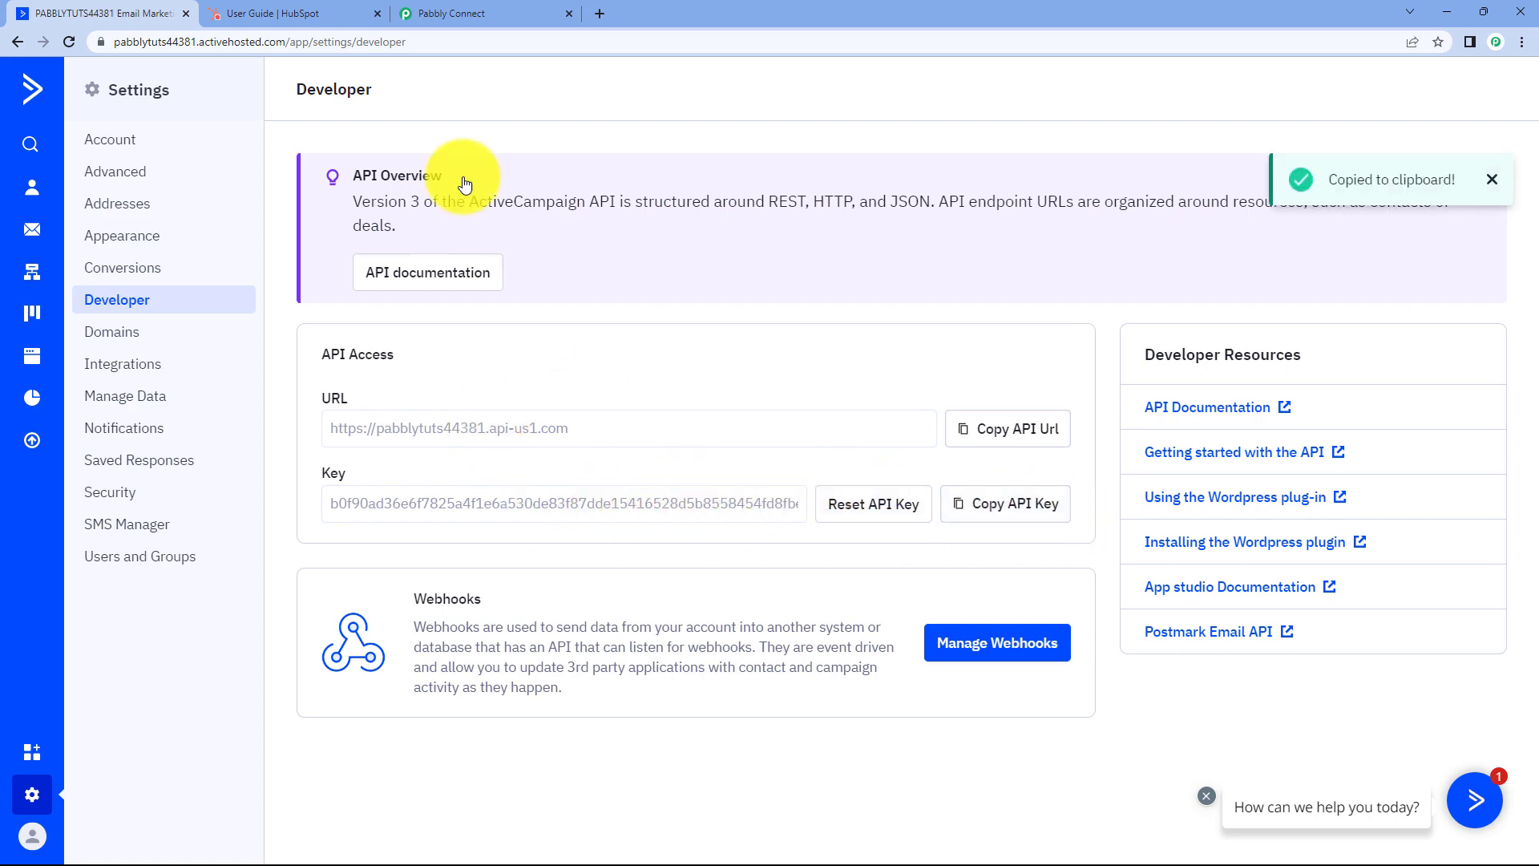
left_click(529, 13)
right_click(812, 414)
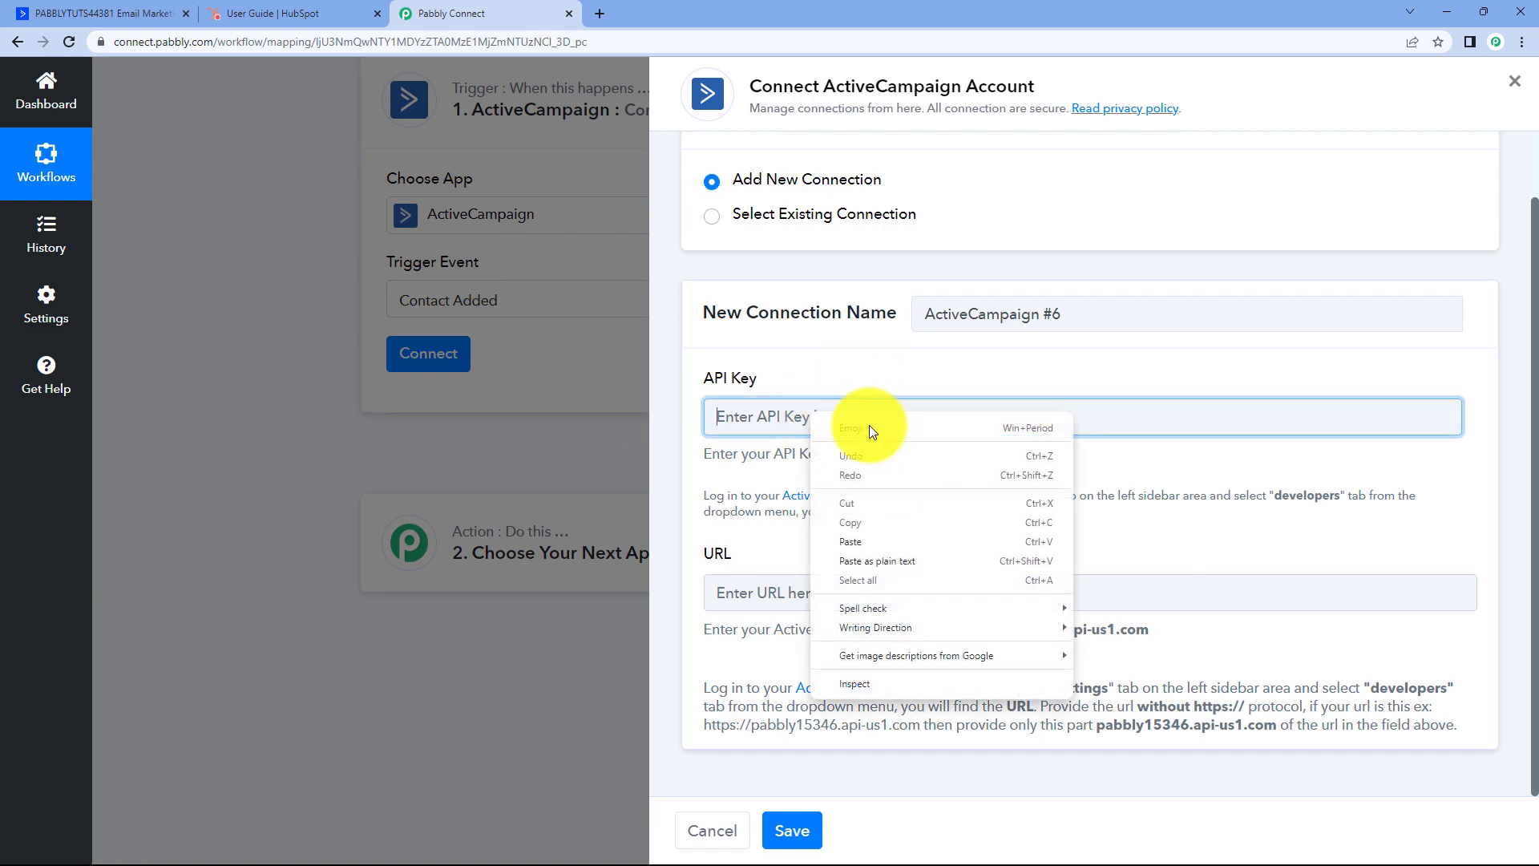
left_click(875, 546)
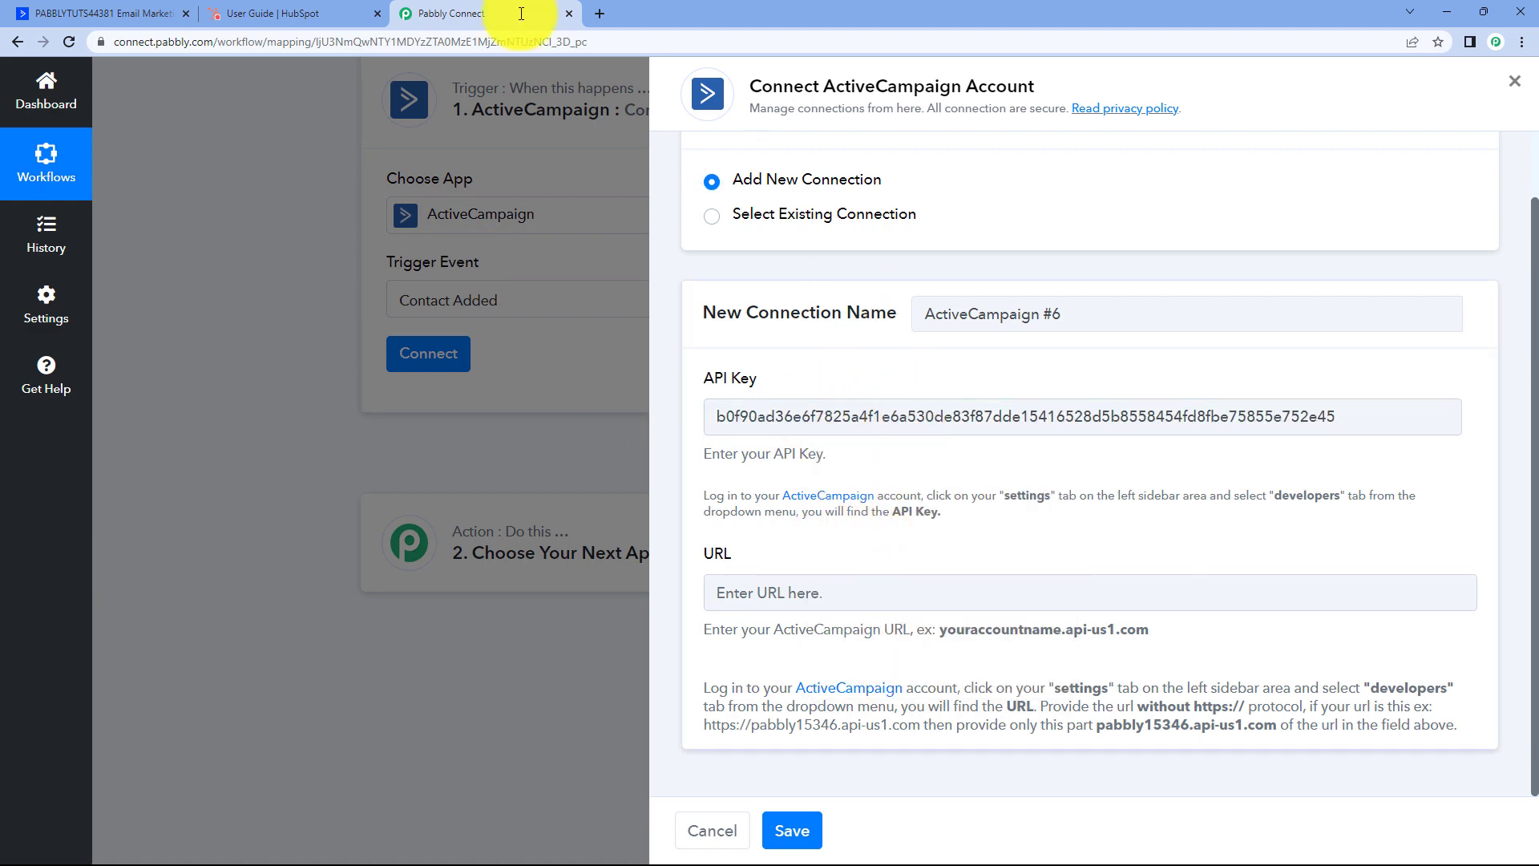
Copy the ActiveCampaign API URL and place the cursor in Pabbly's URL field.
left_click(103, 13)
left_click(948, 441)
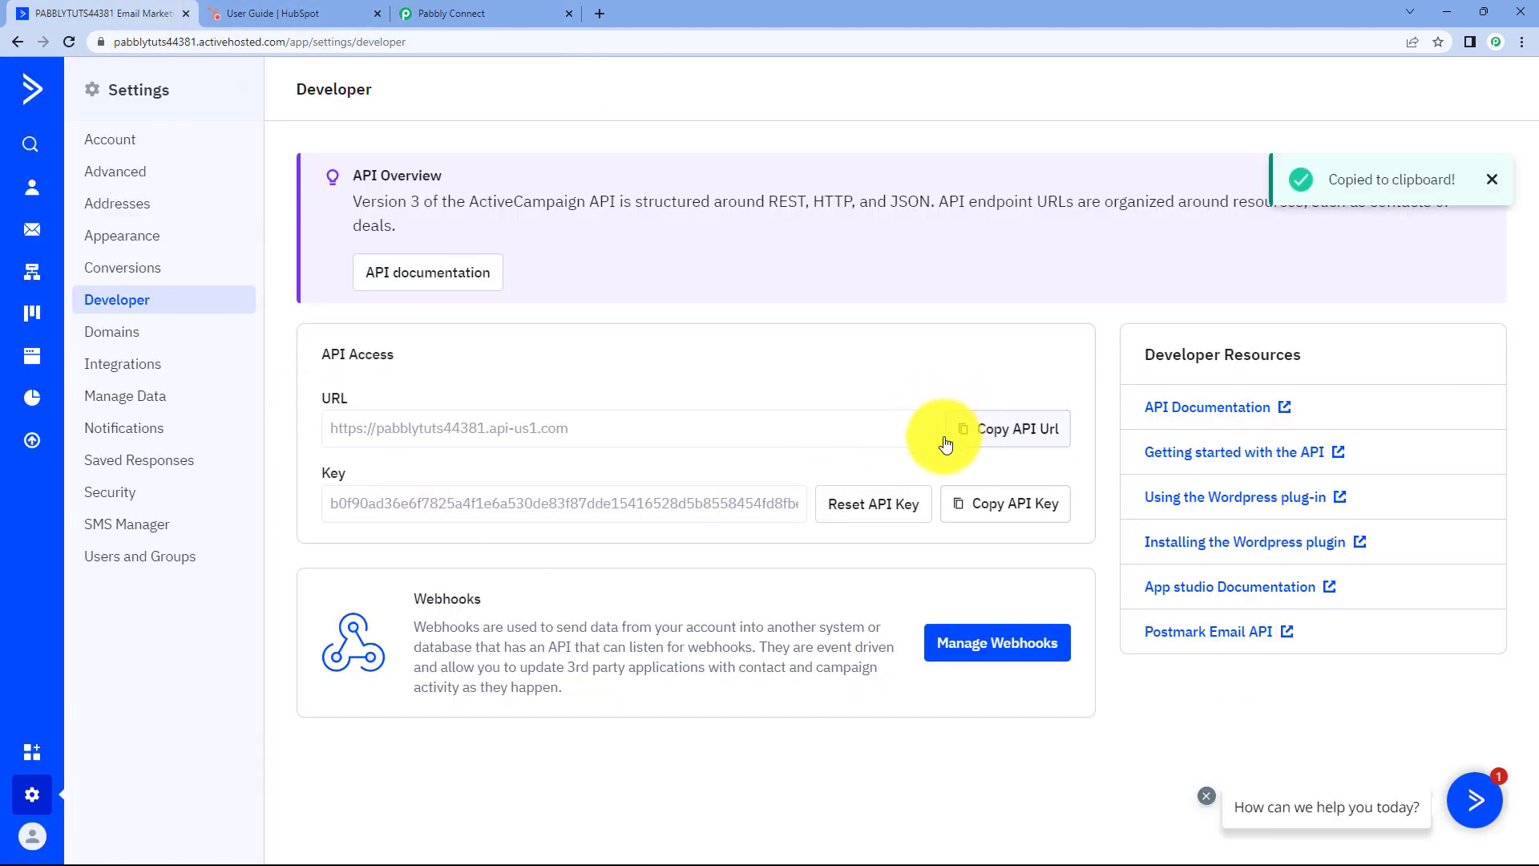
left_click(457, 13)
left_click(746, 589)
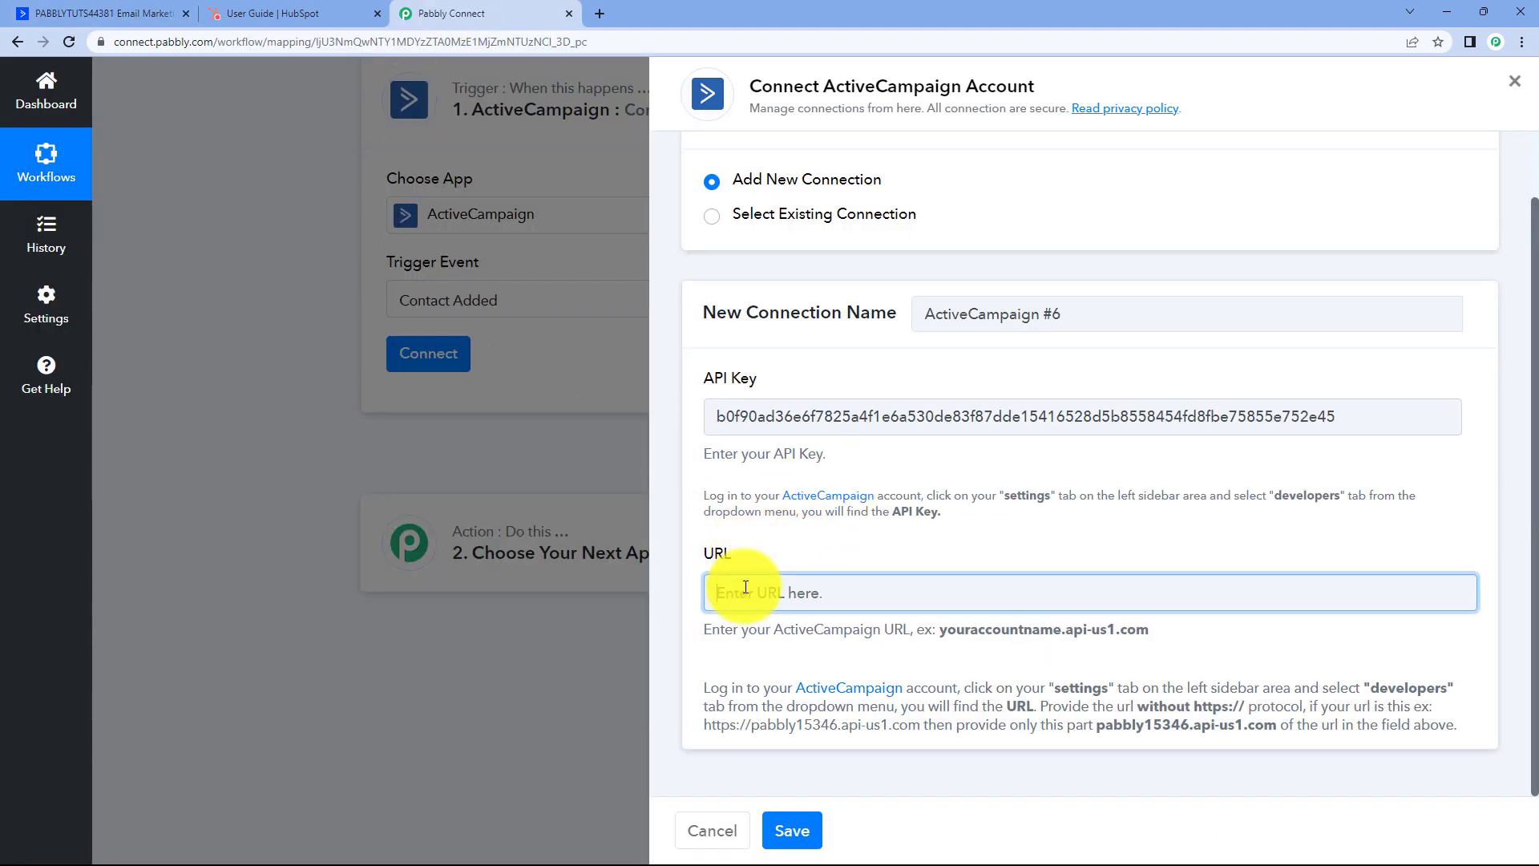
Paste the API URL and save, dismissing the 'Invalid API Key or URL' warning.
right_click(745, 589)
left_click(792, 431)
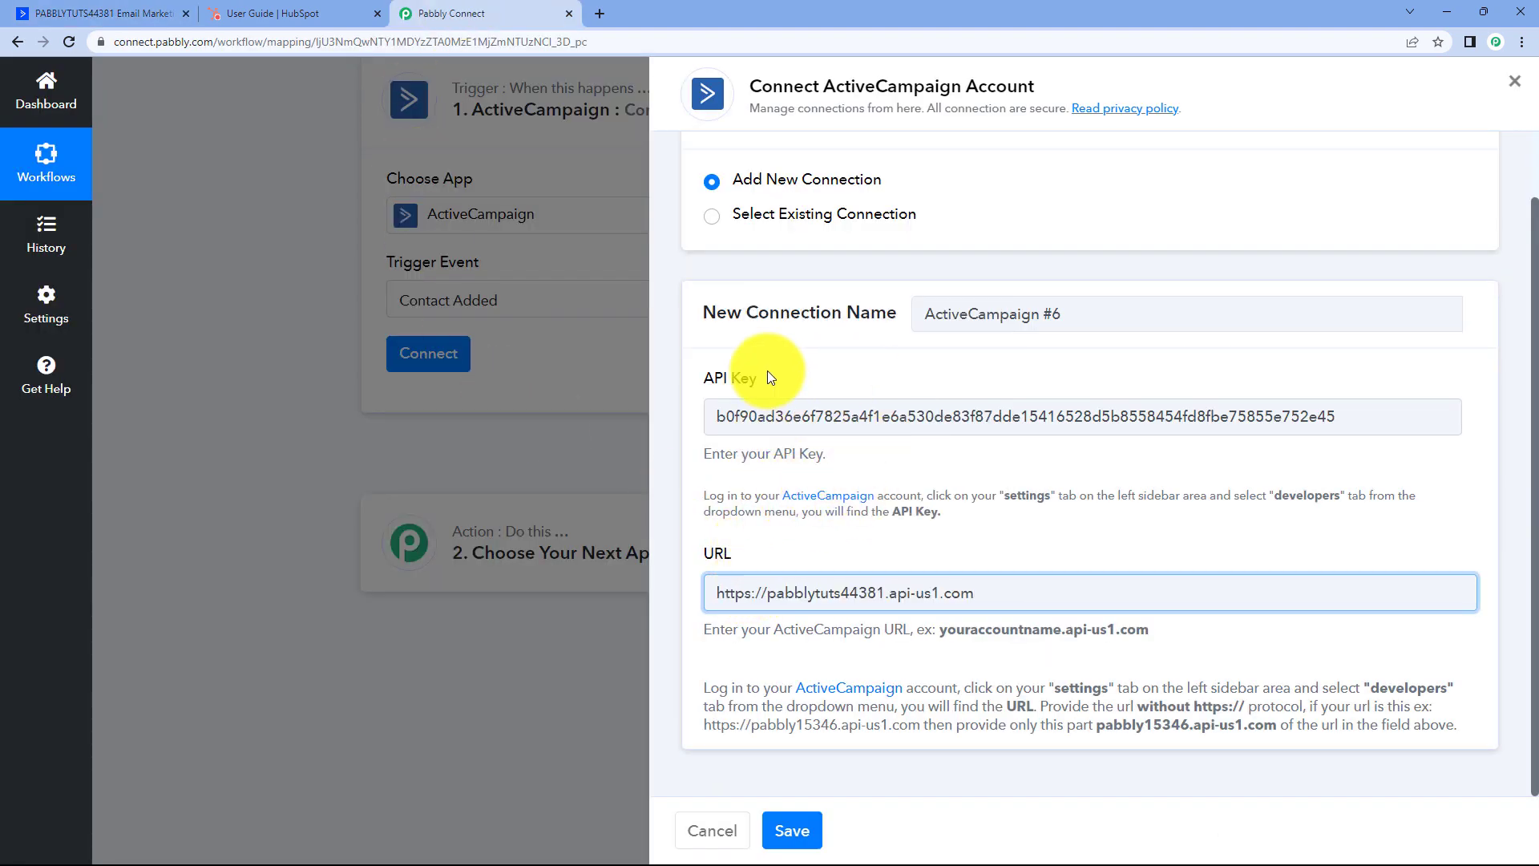
left_click(785, 828)
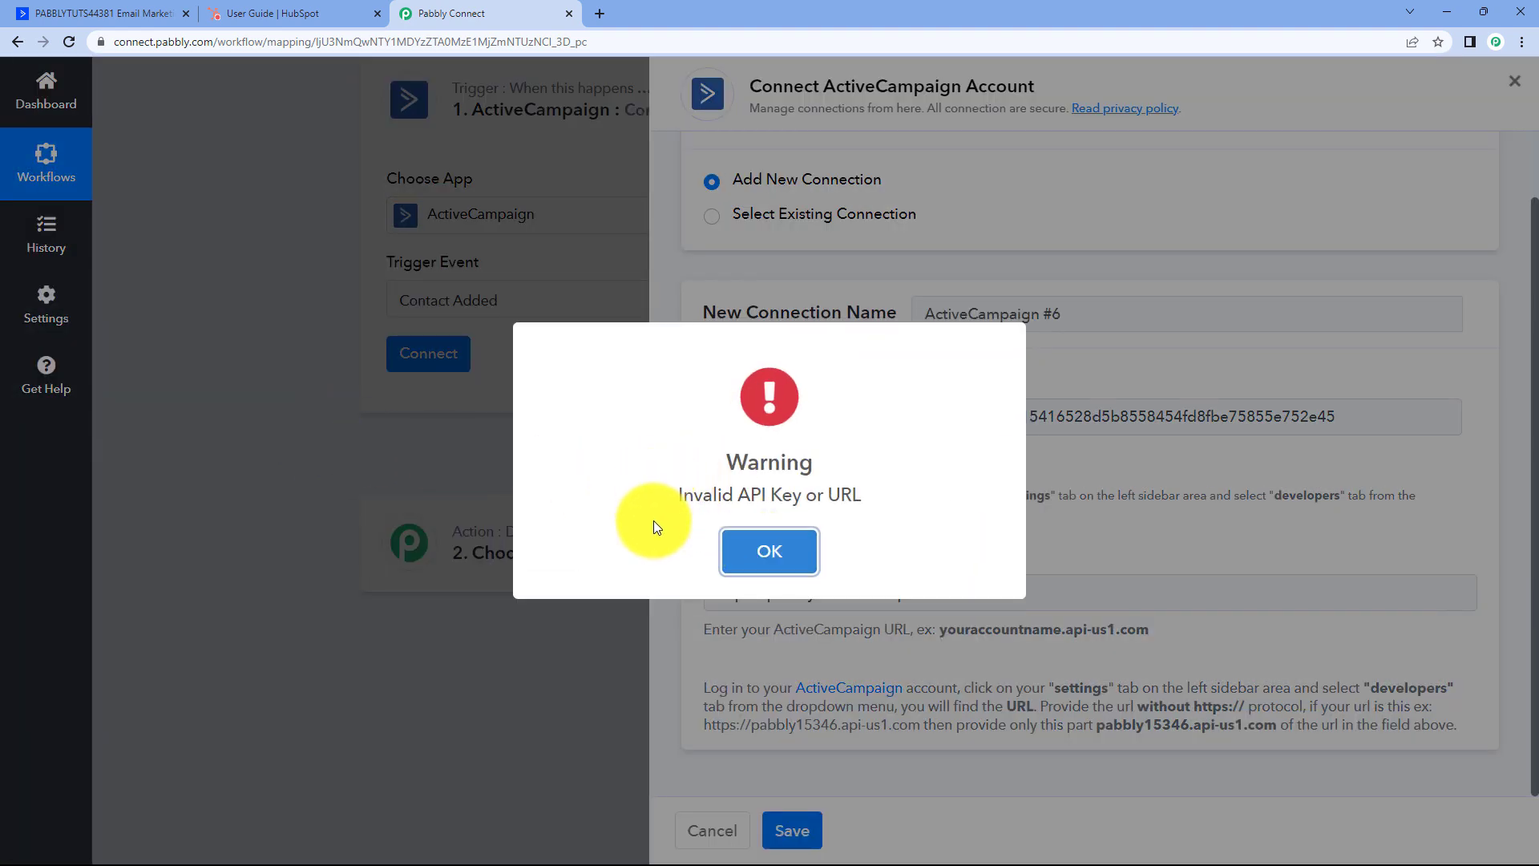
left_click(768, 550)
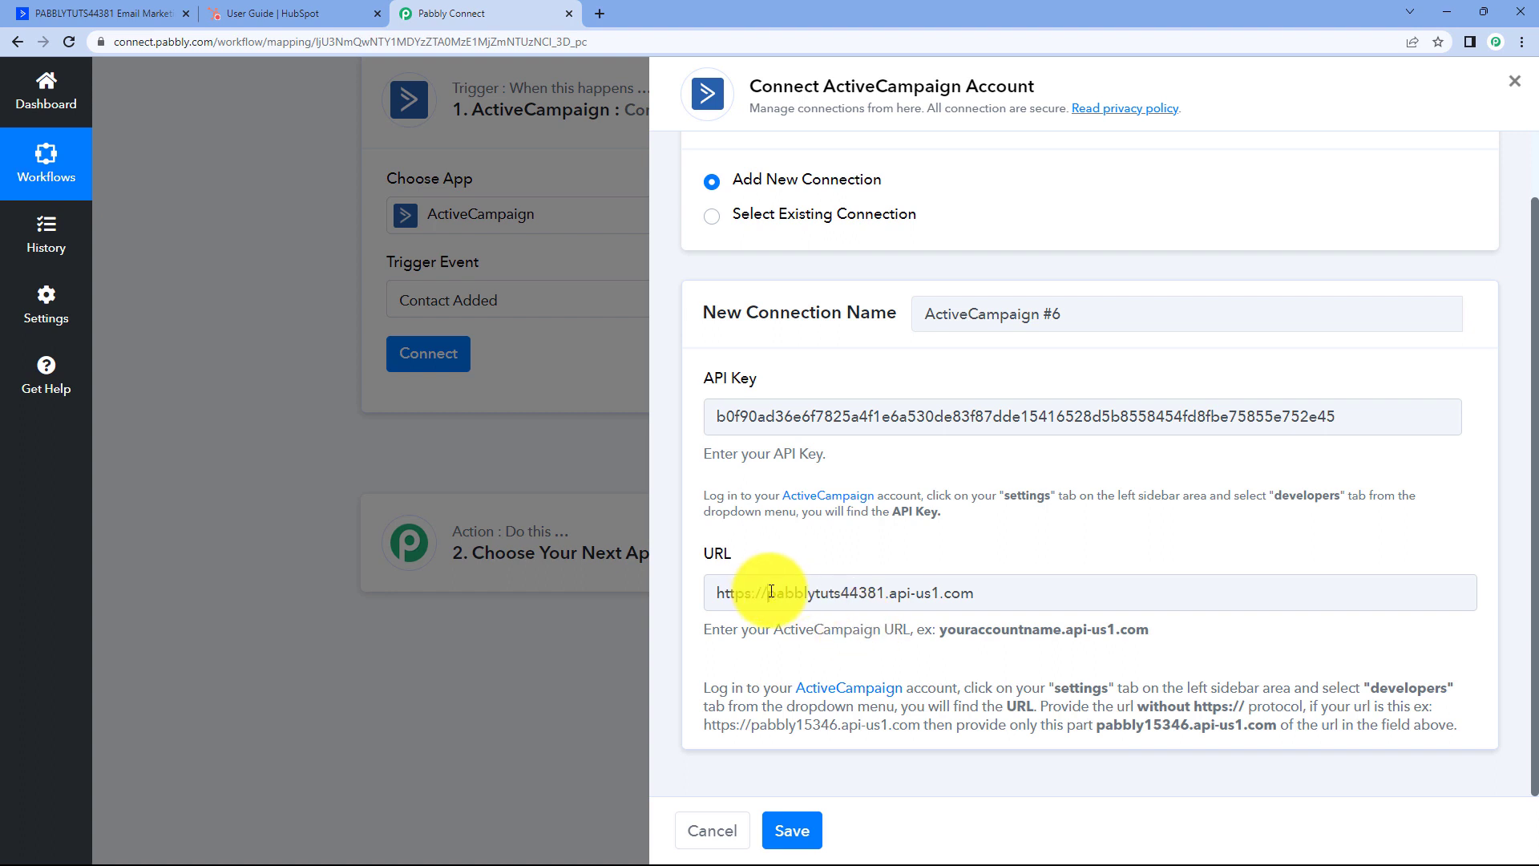
left_click_drag(771, 592, 706, 592)
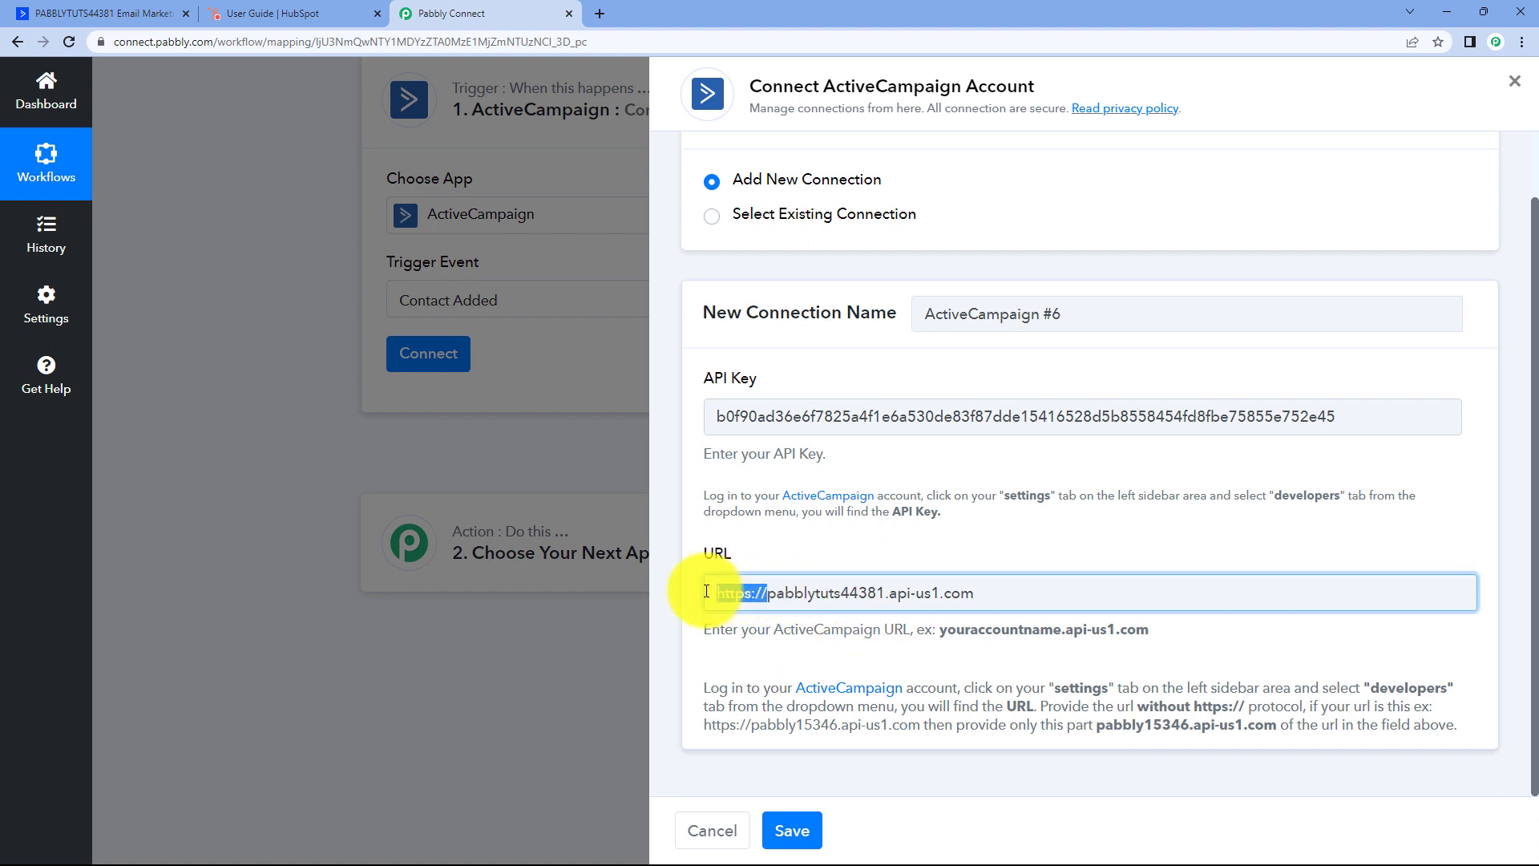
key("BackSpace")
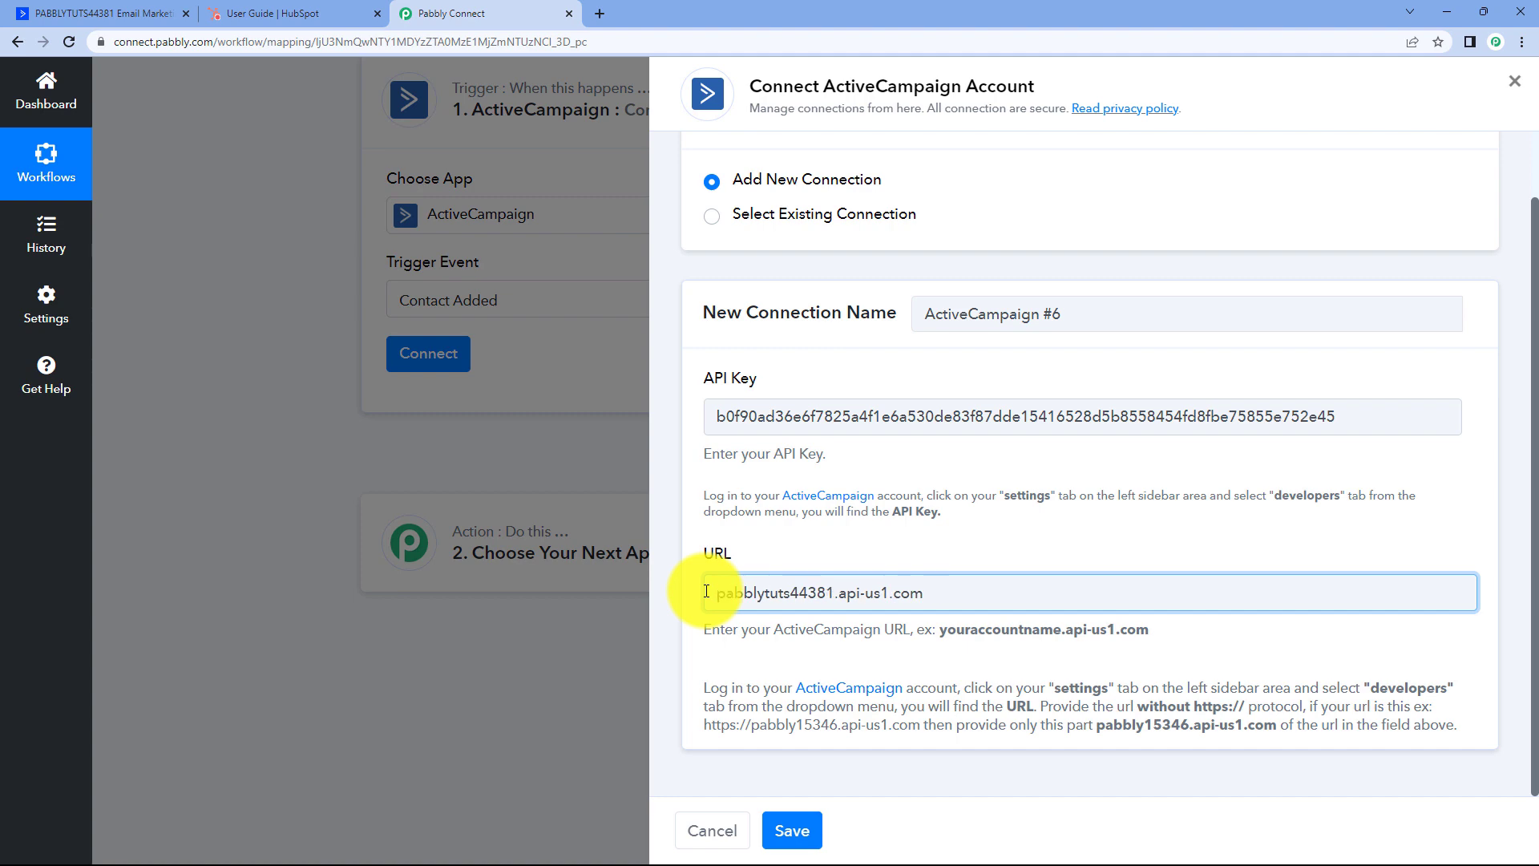
left_click(786, 832)
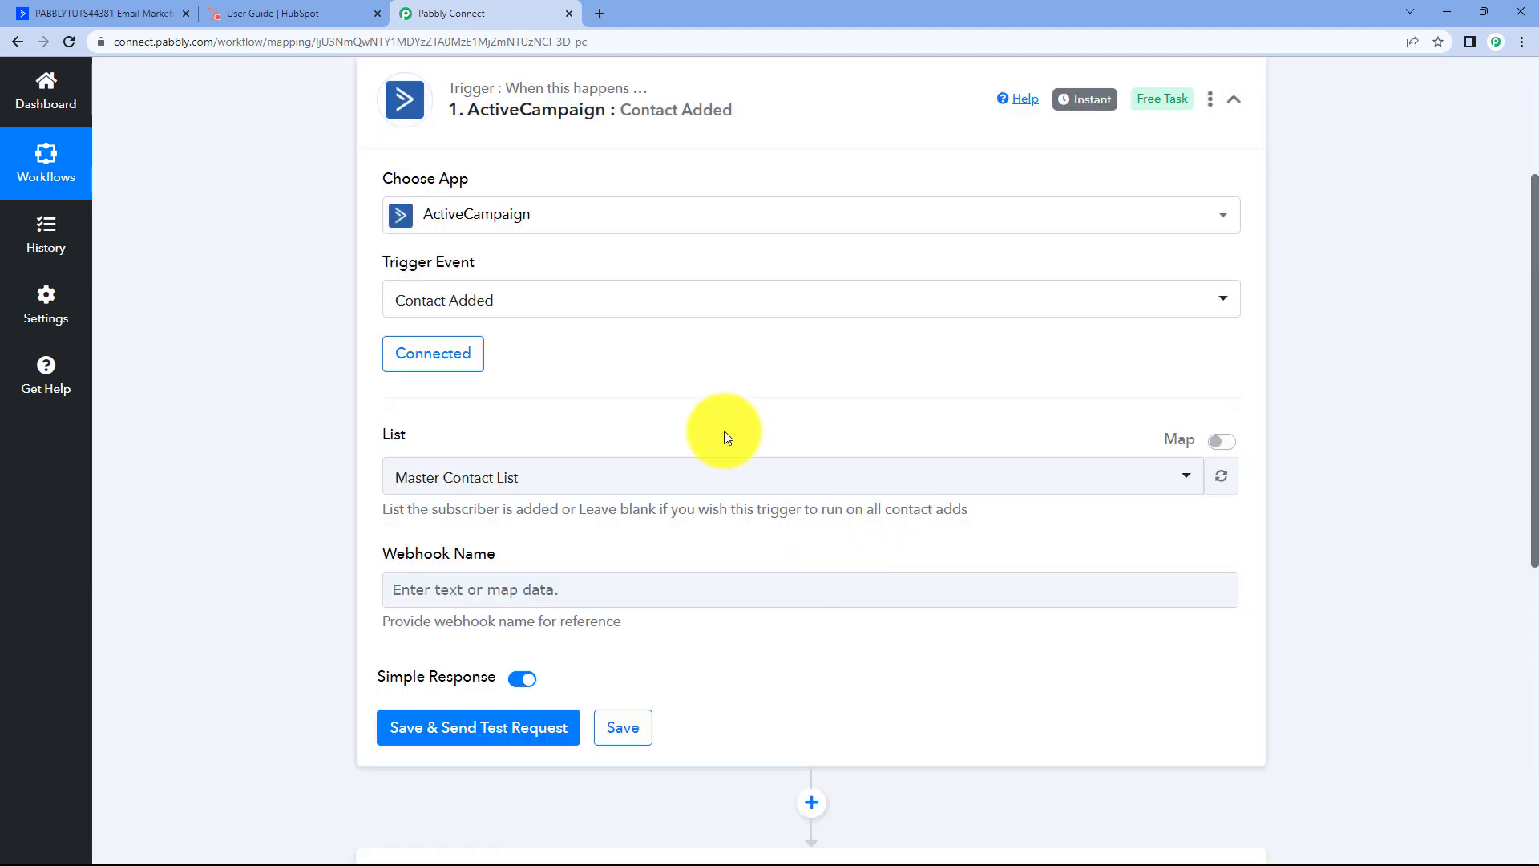
Set the trigger's contact list to Master Contact List.
scroll(654, 416, "down", 2)
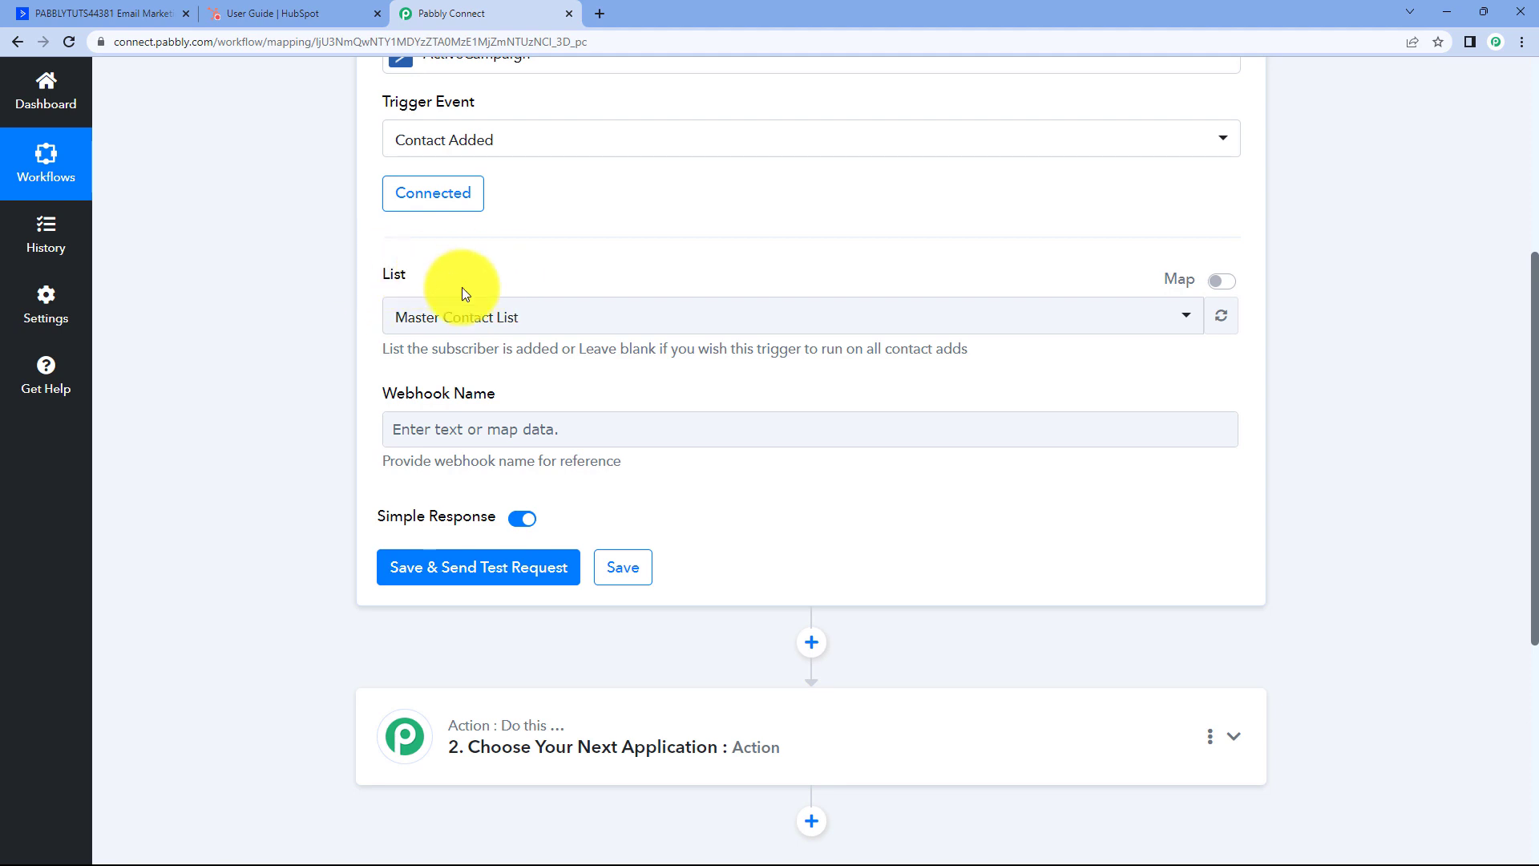
left_click(617, 330)
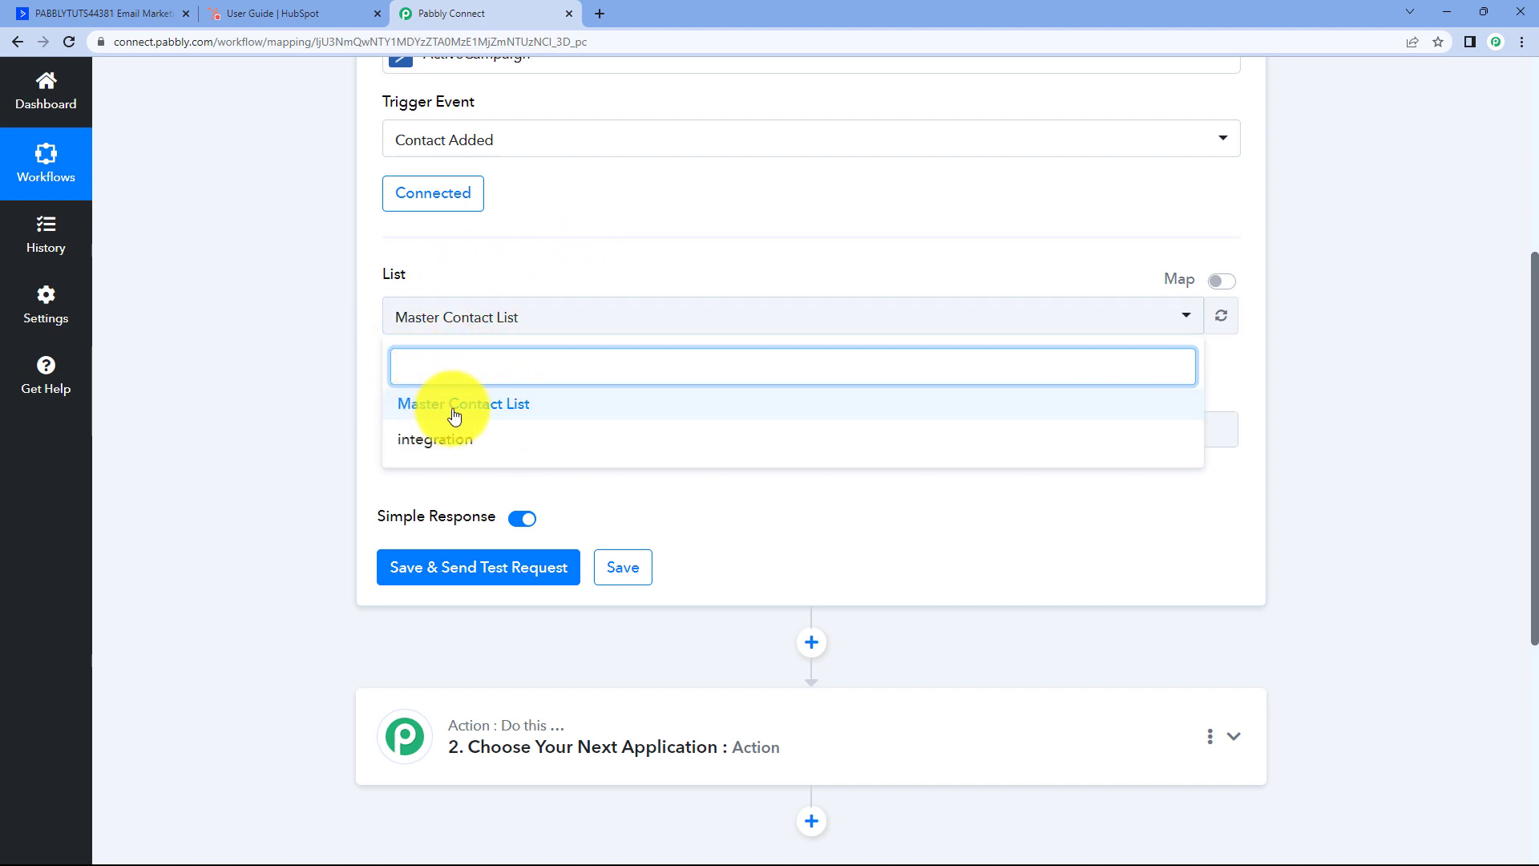
left_click(479, 413)
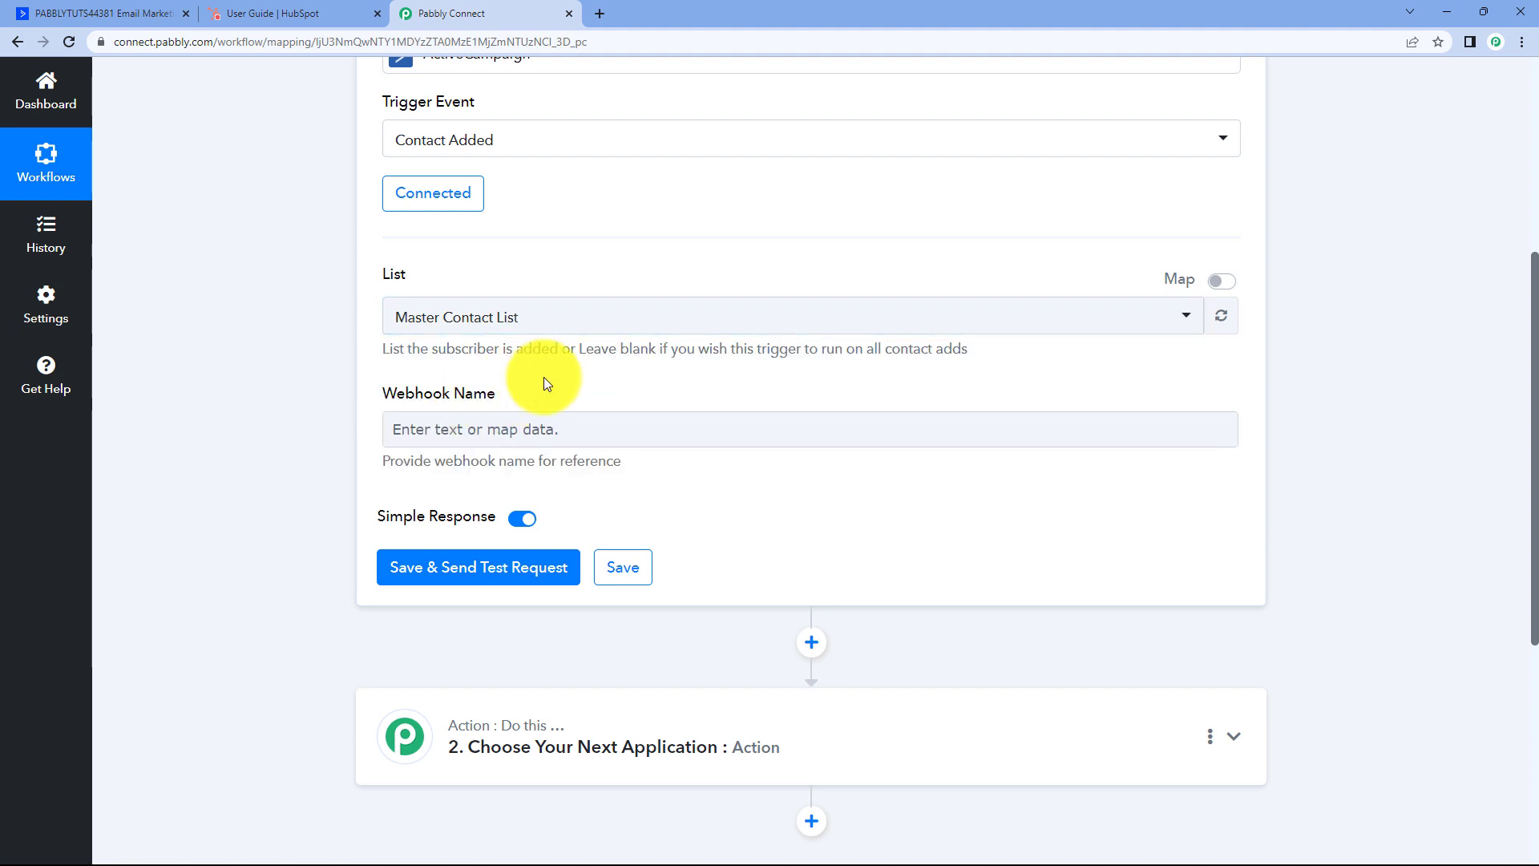
Name the trigger's webhook 'Pabbly'.
scroll(544, 377, "down", 1)
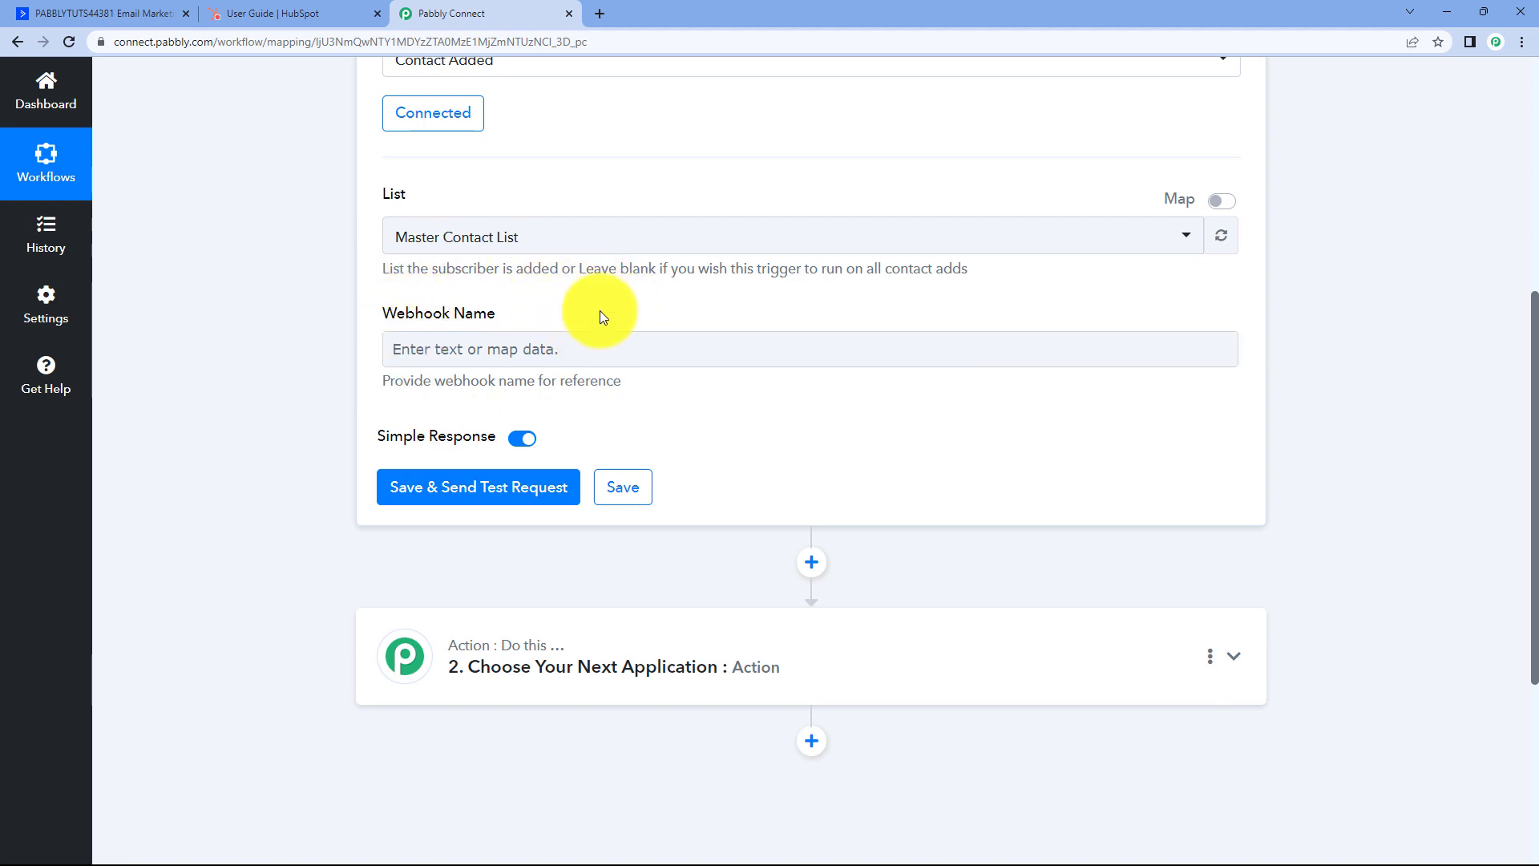
left_click(514, 349)
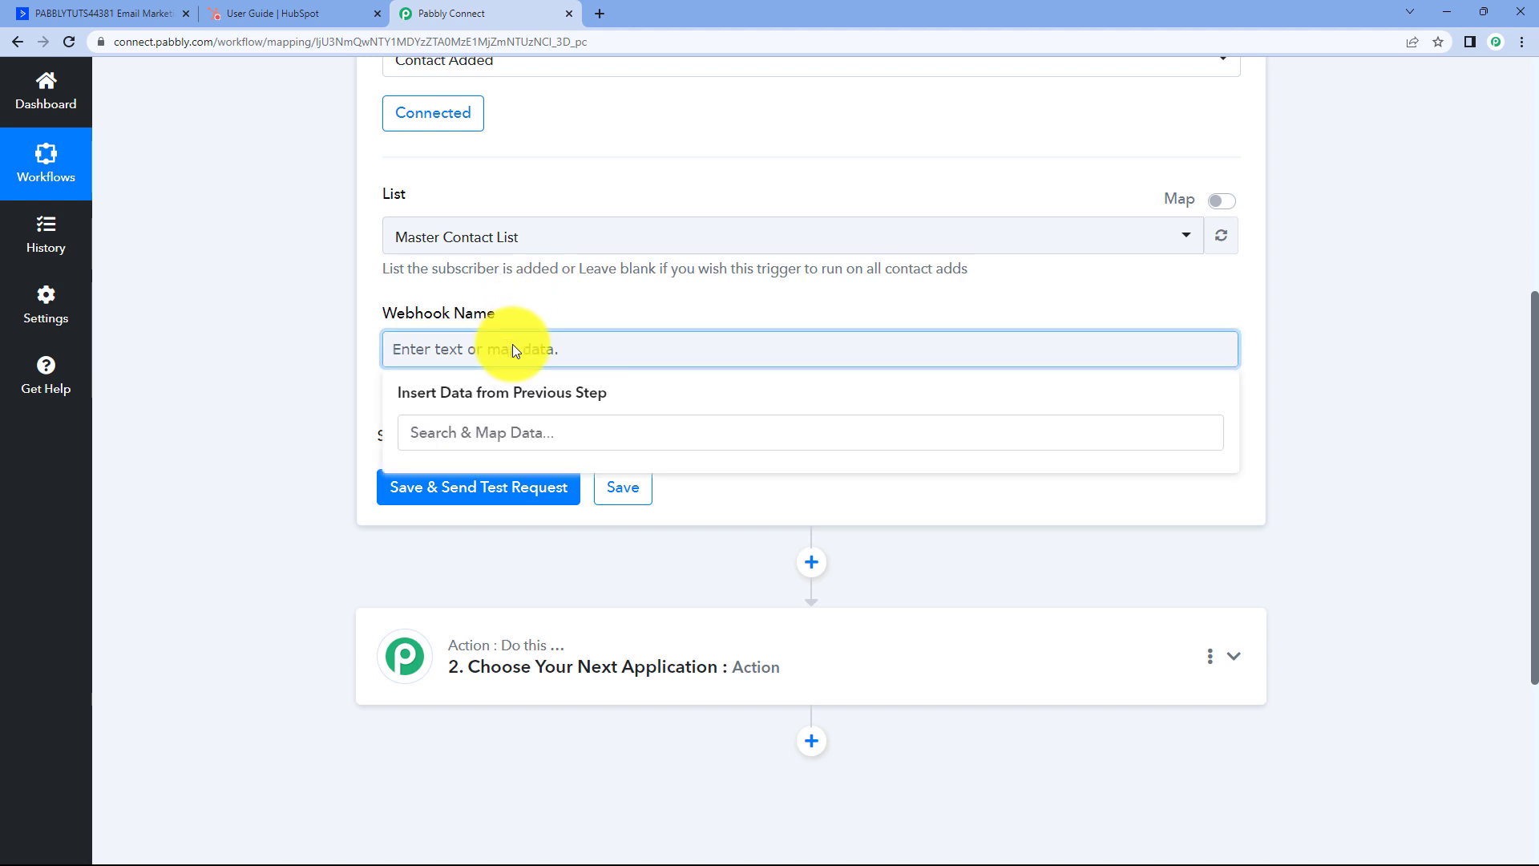
type("Pabbly")
left_click(555, 300)
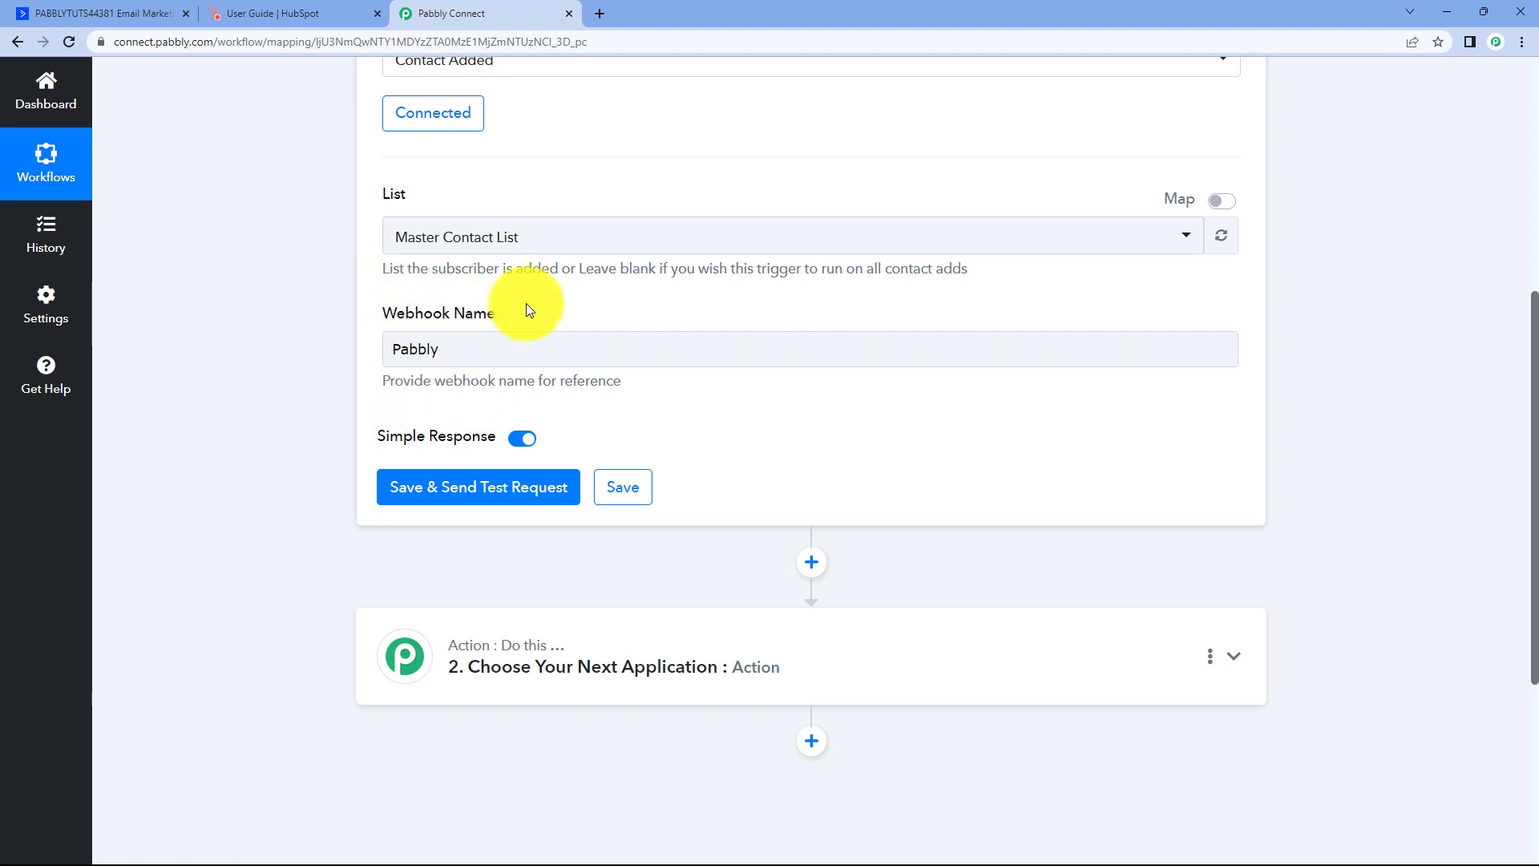
scroll(526, 311, "down", 1)
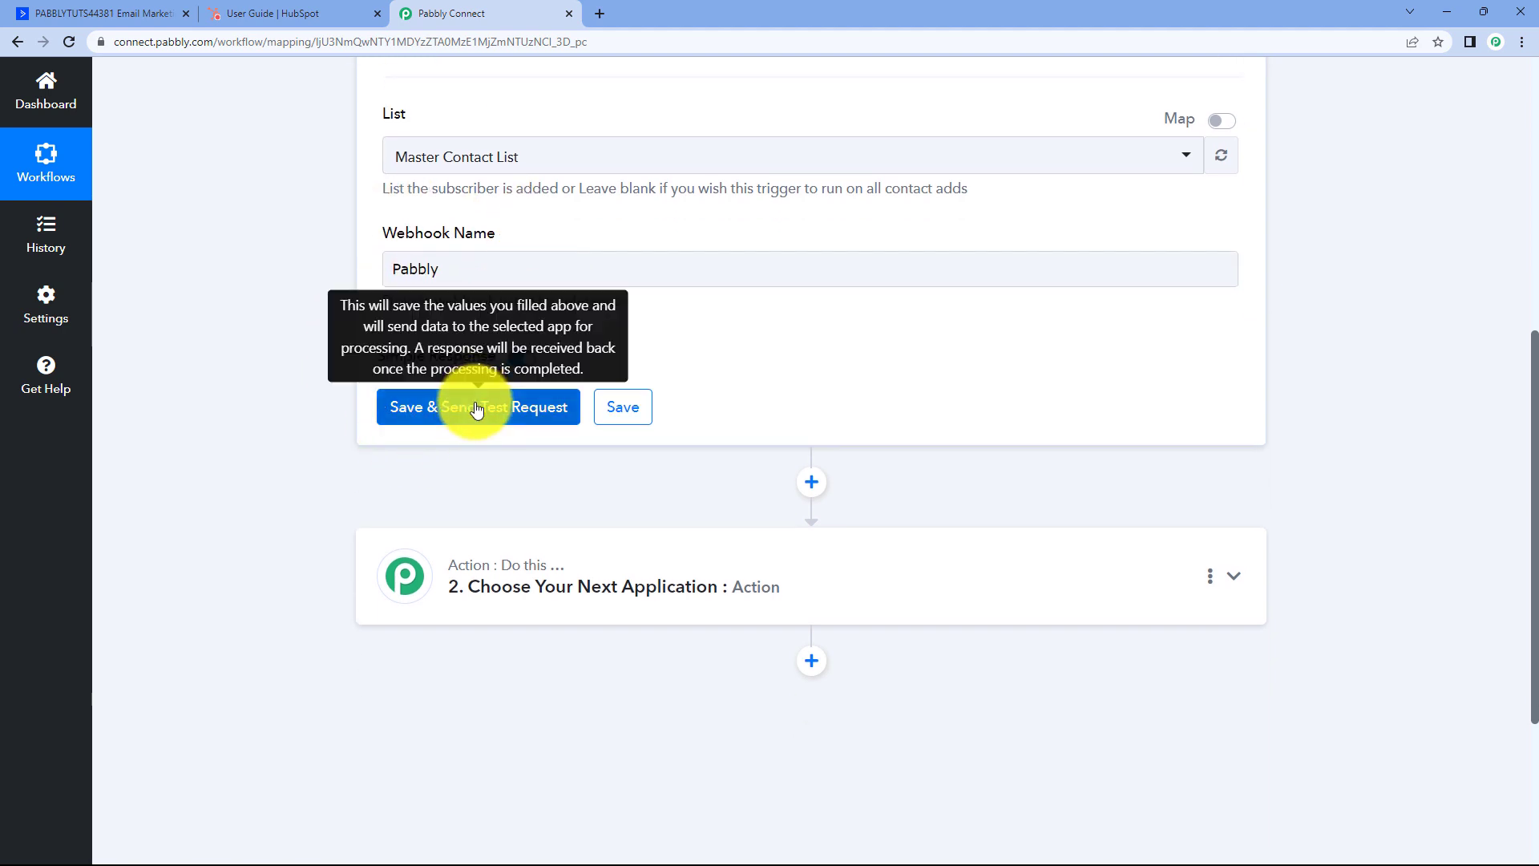
Save the trigger with Save & Send Test Request so it waits for a response.
left_click(565, 404)
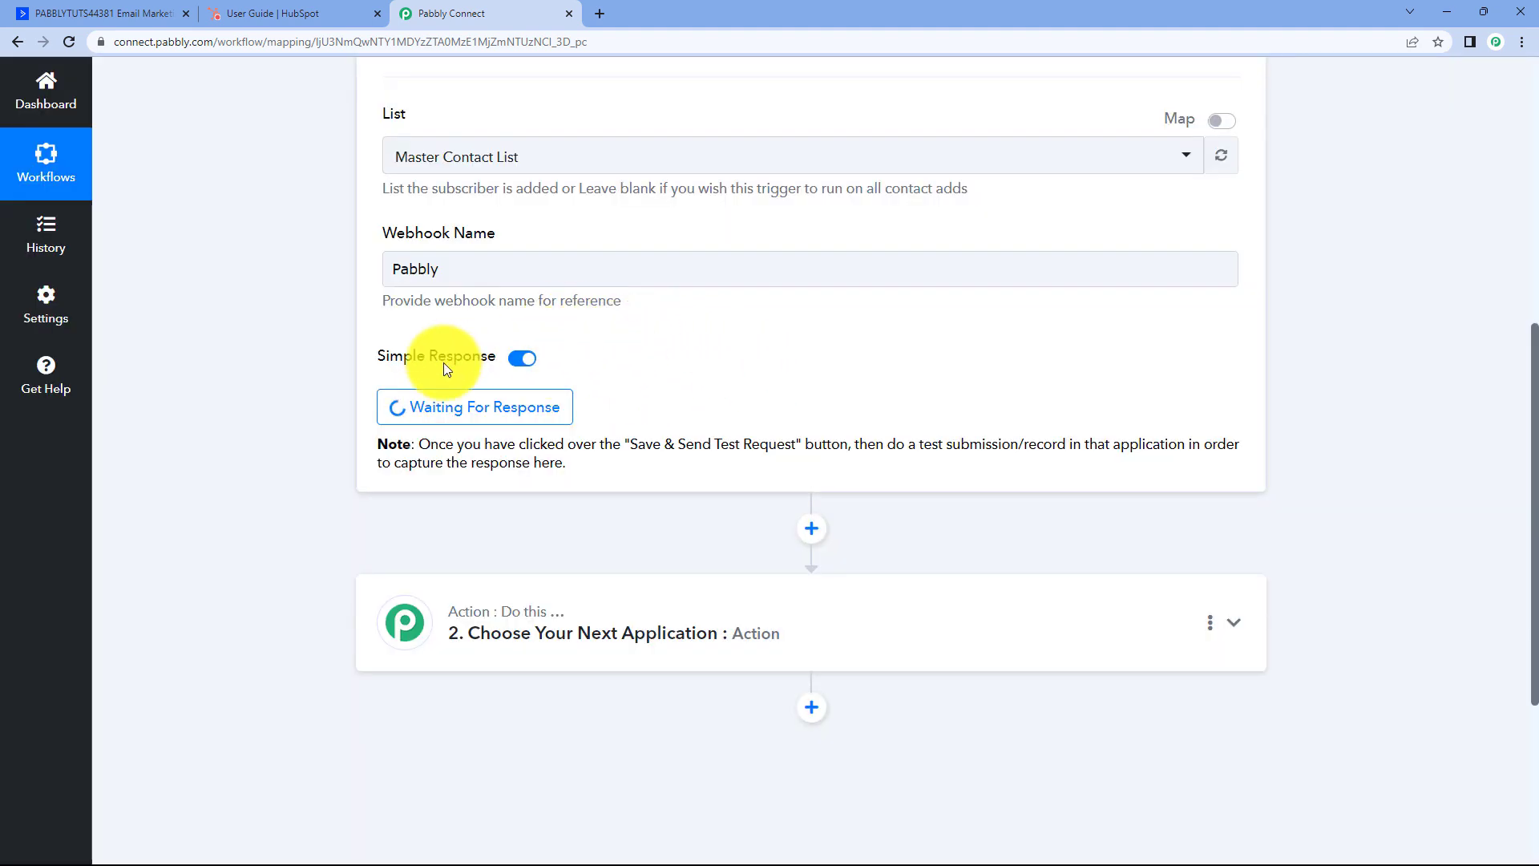
scroll(667, 401, "up", 1)
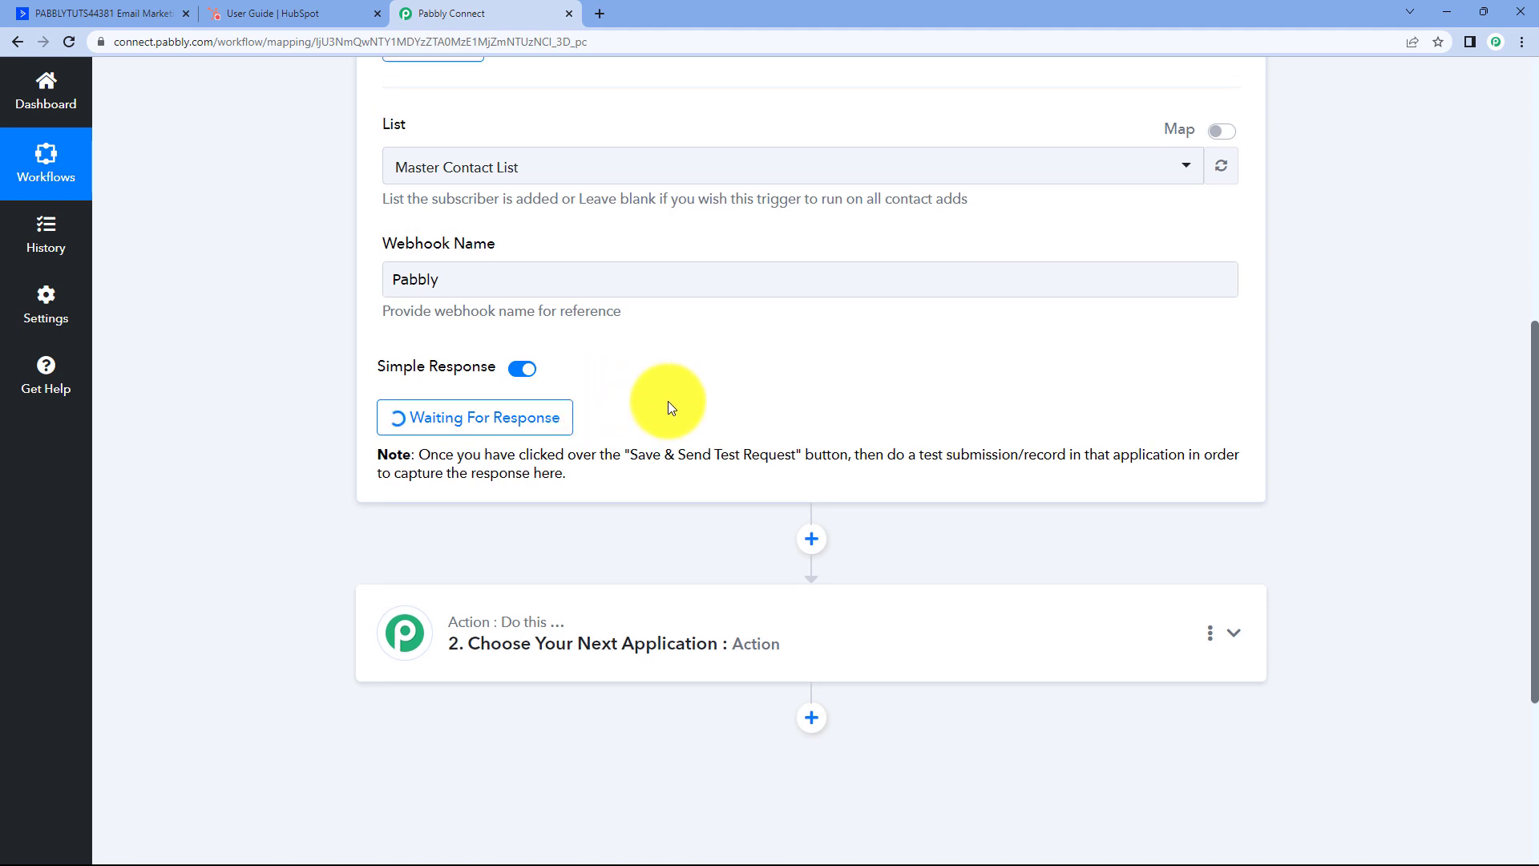
scroll(623, 461, "up", 1)
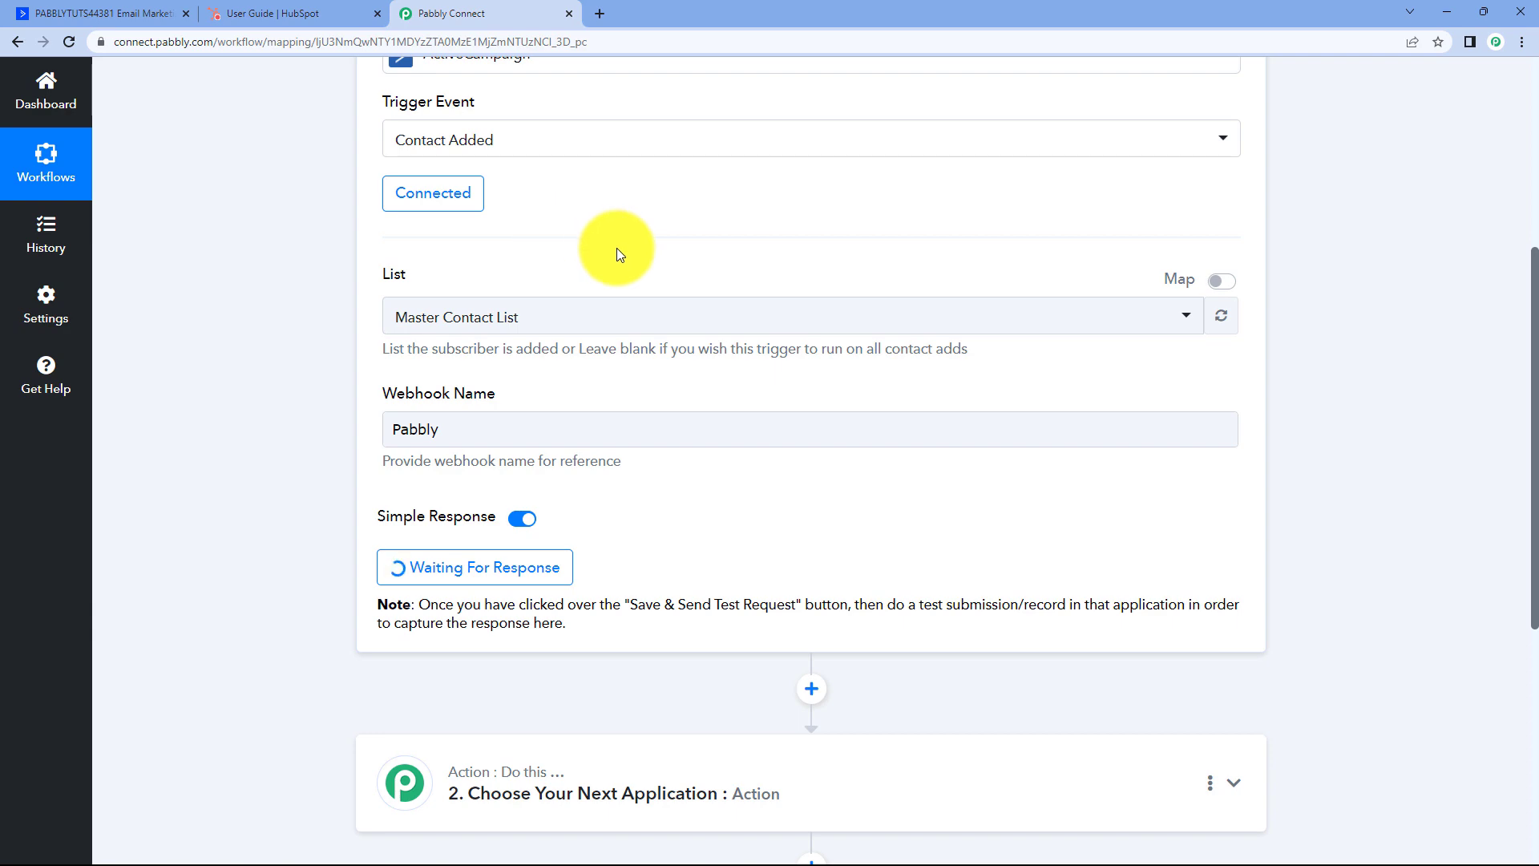
Open ActiveCampaign's Contacts and start adding a new contact.
left_click(148, 9)
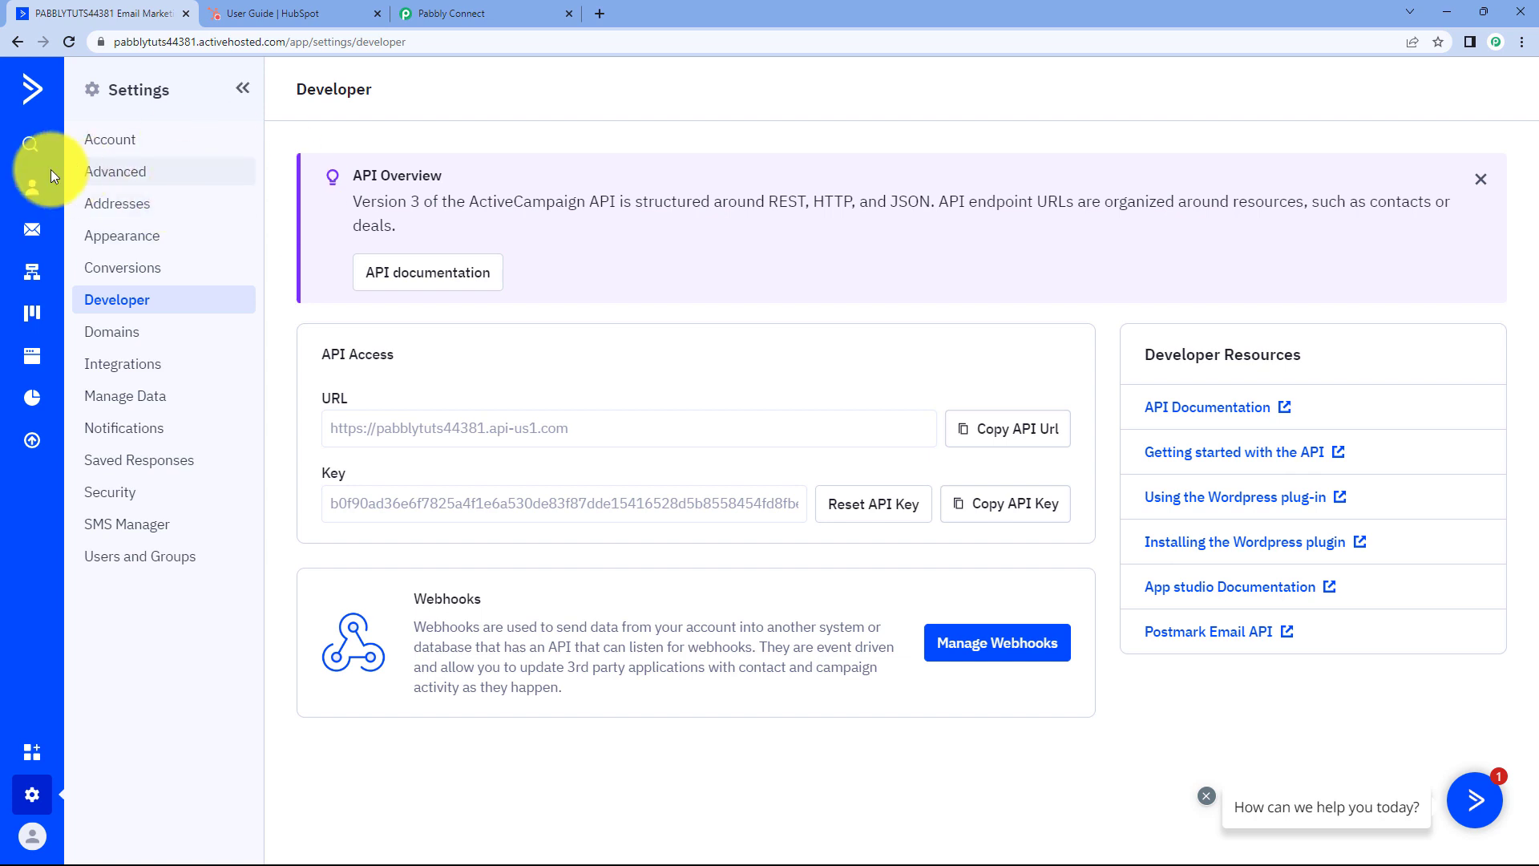
left_click(32, 193)
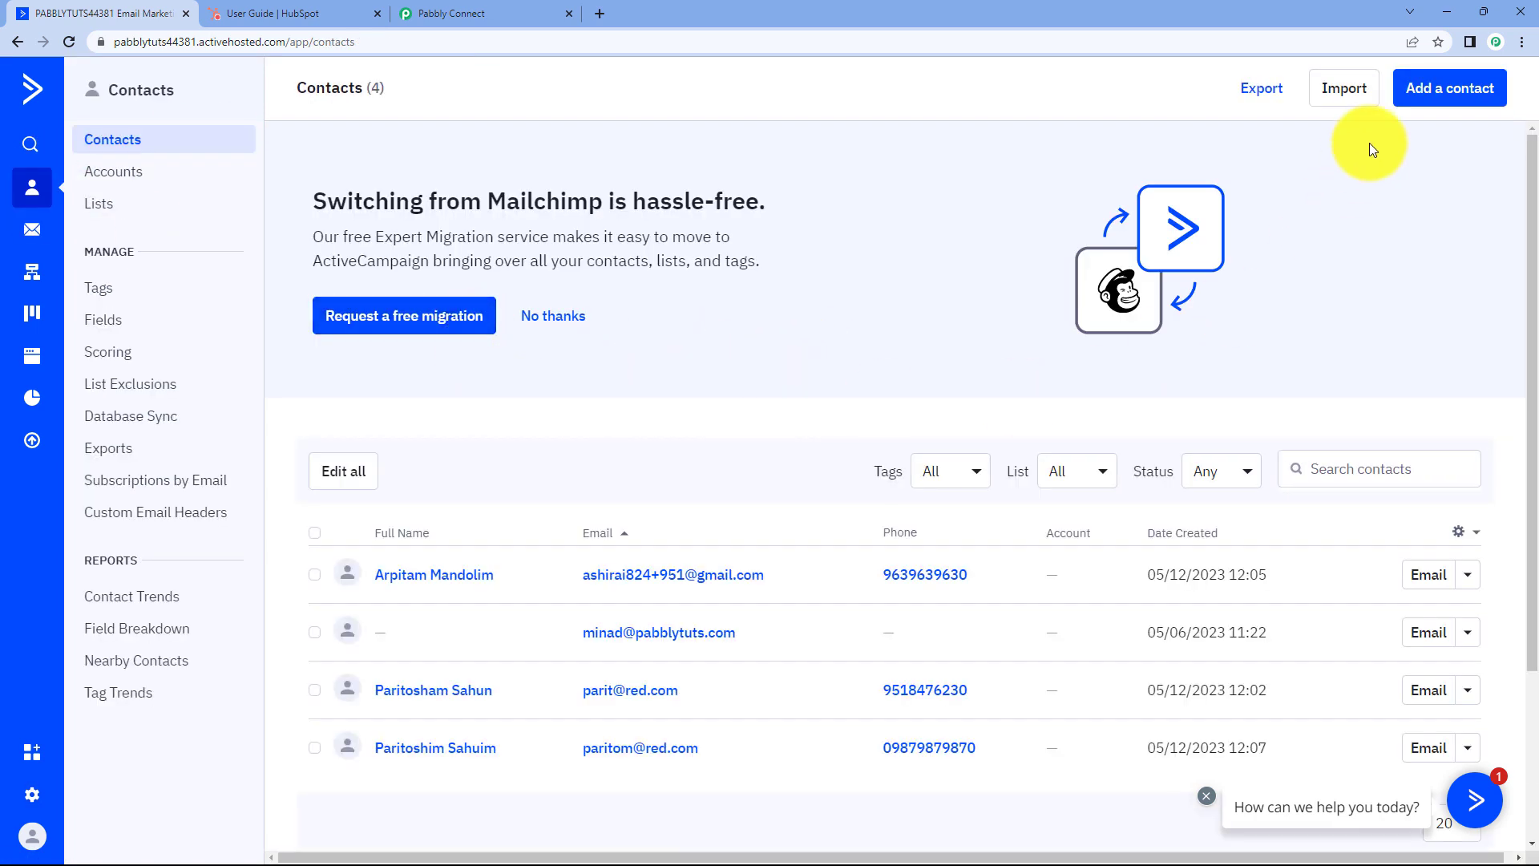
left_click(1419, 87)
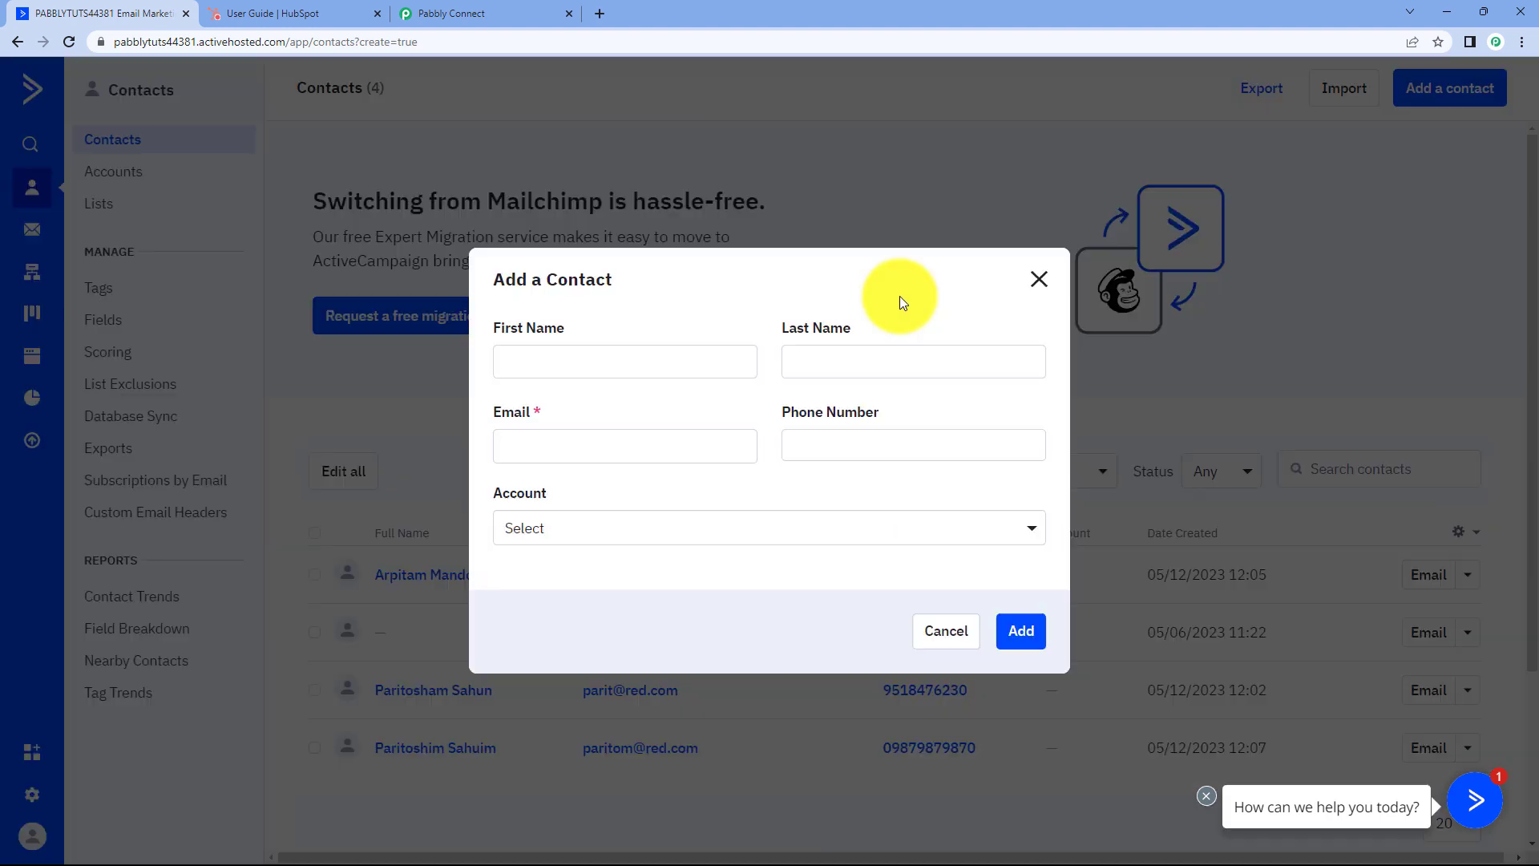
Fill in the test contact's first and last name, e-mail address and phone number.
left_click(601, 377)
type("Demo")
key("Tab")
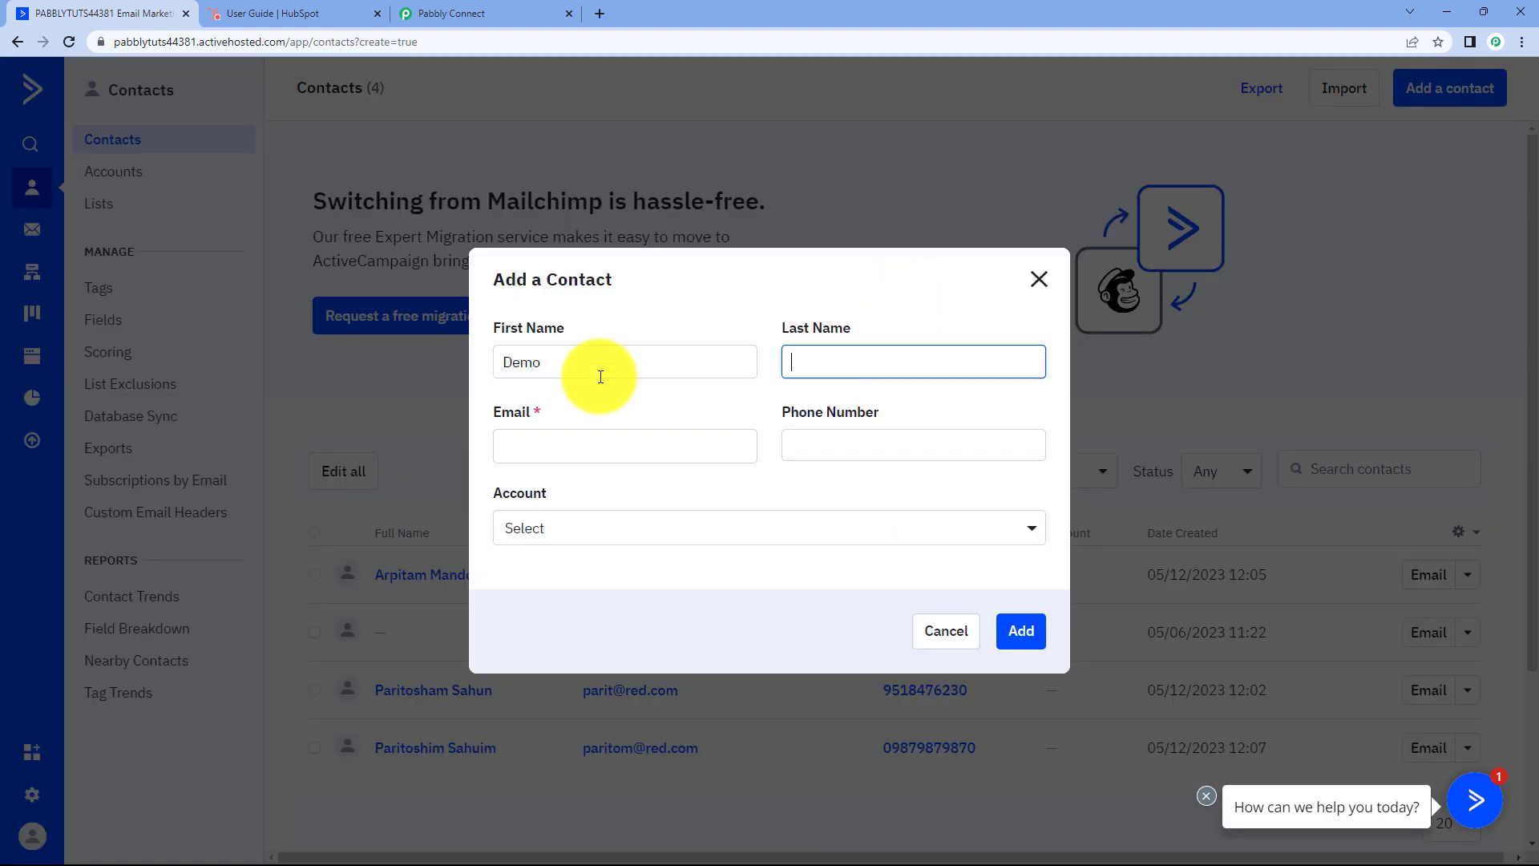
type("User")
key("Tab")
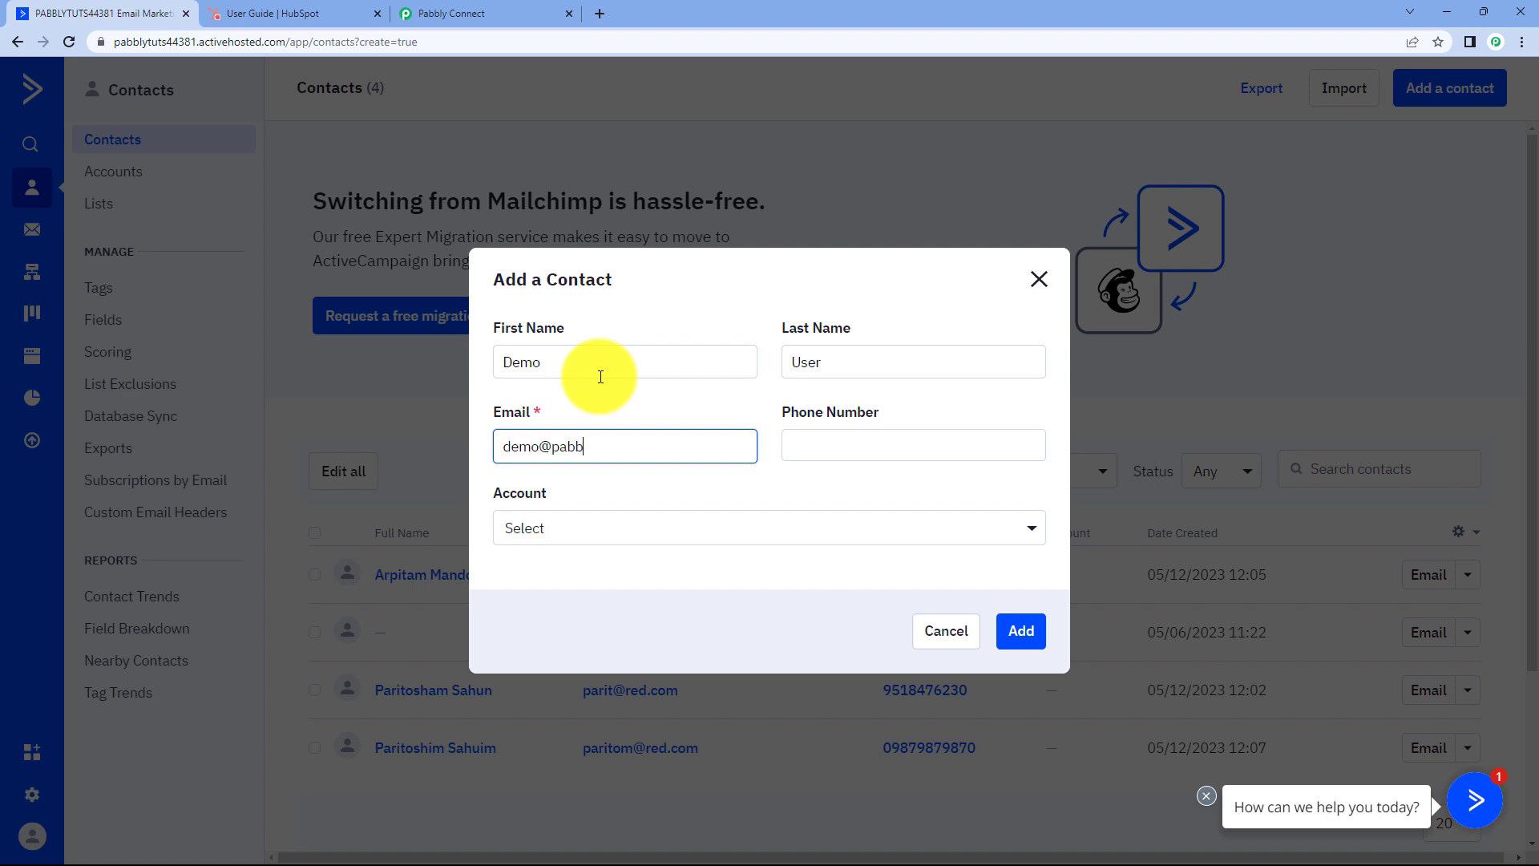
key("Tab")
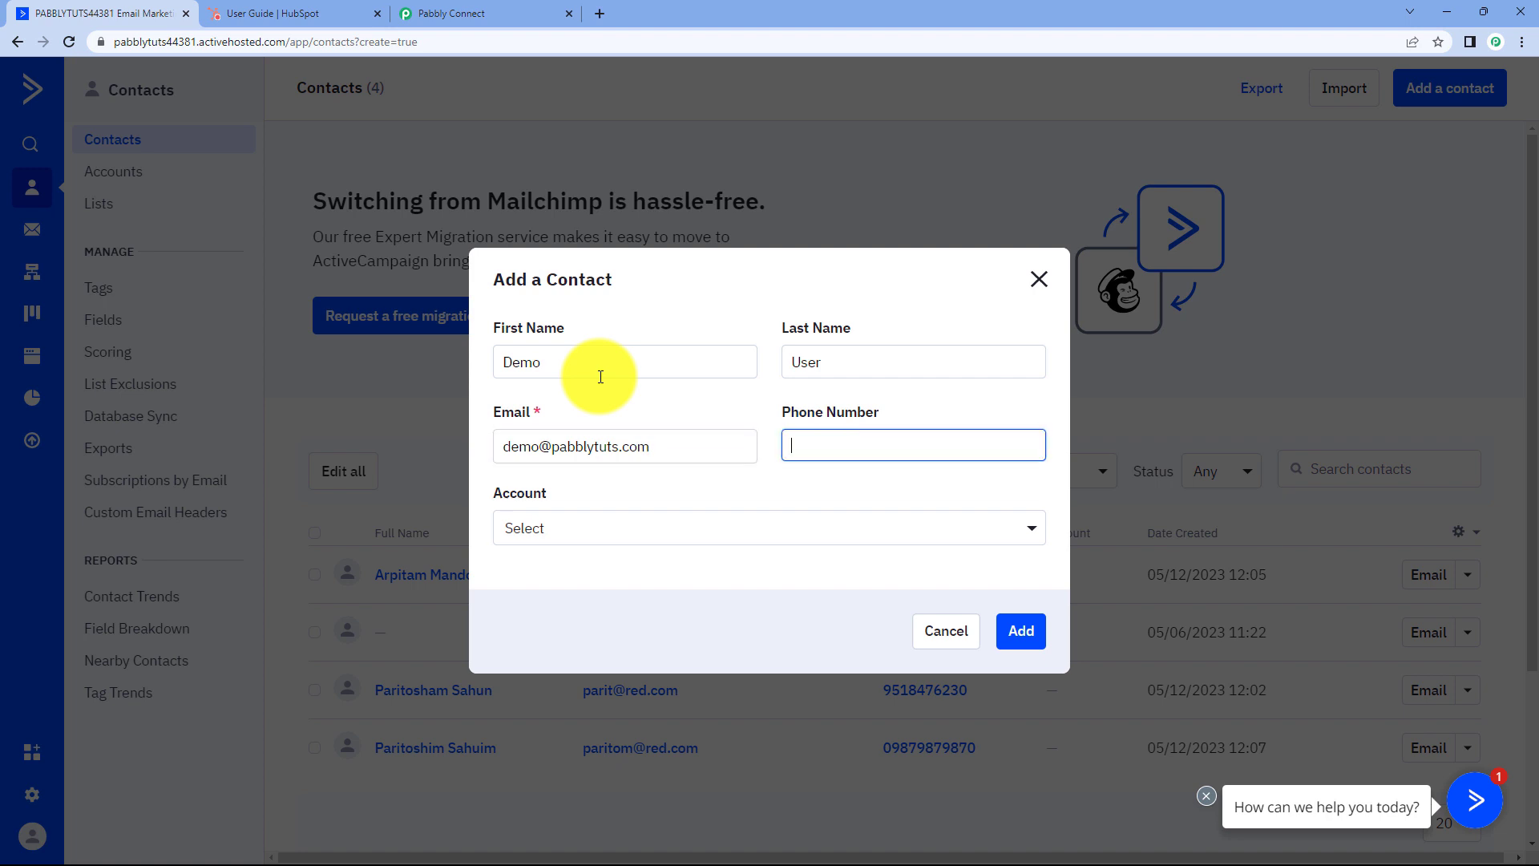
type("123467890")
left_click(636, 531)
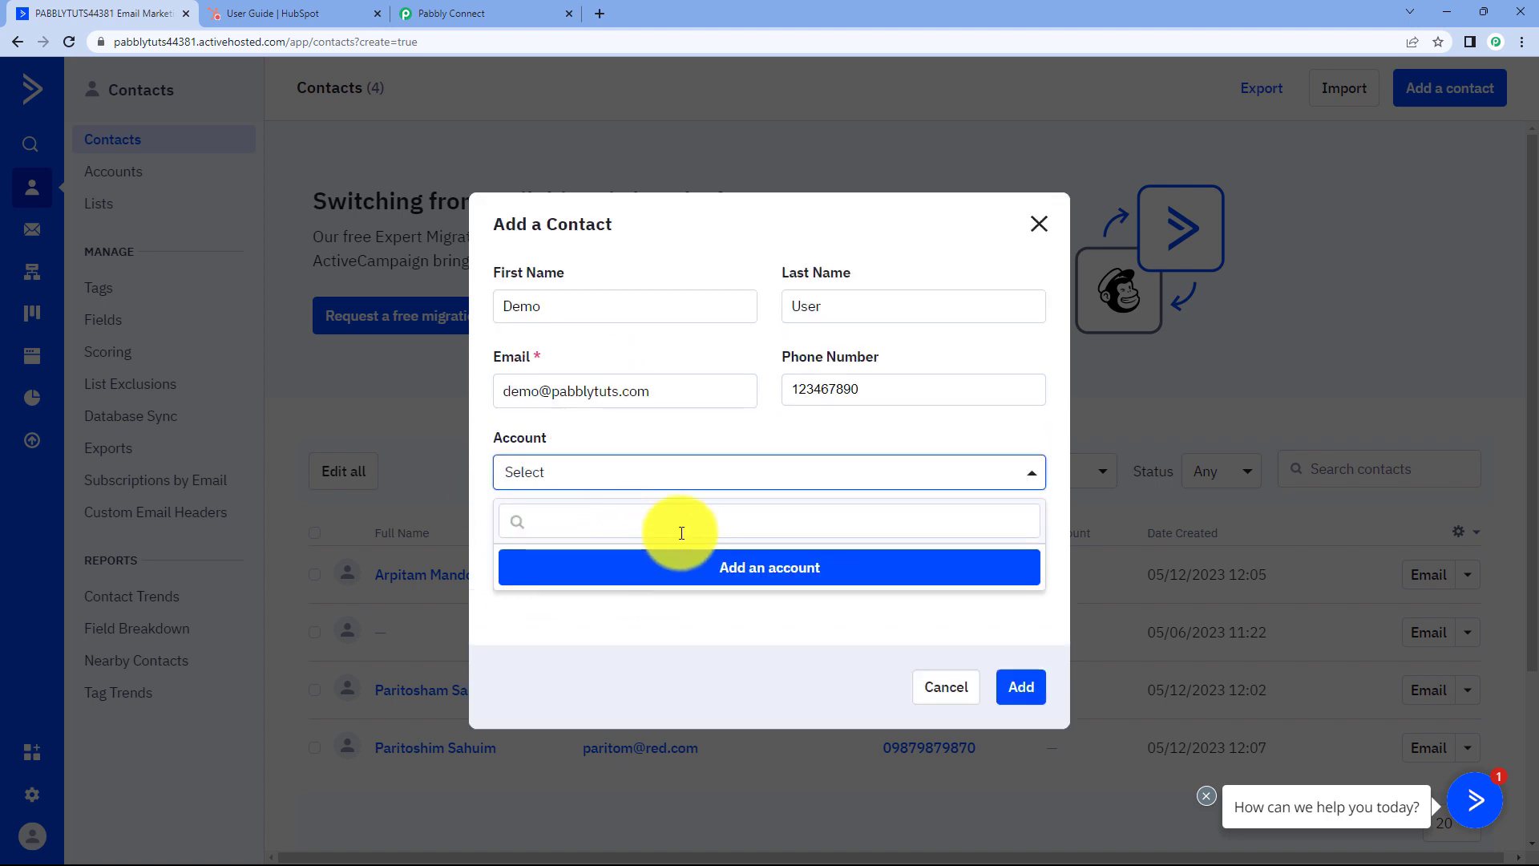
left_click(721, 440)
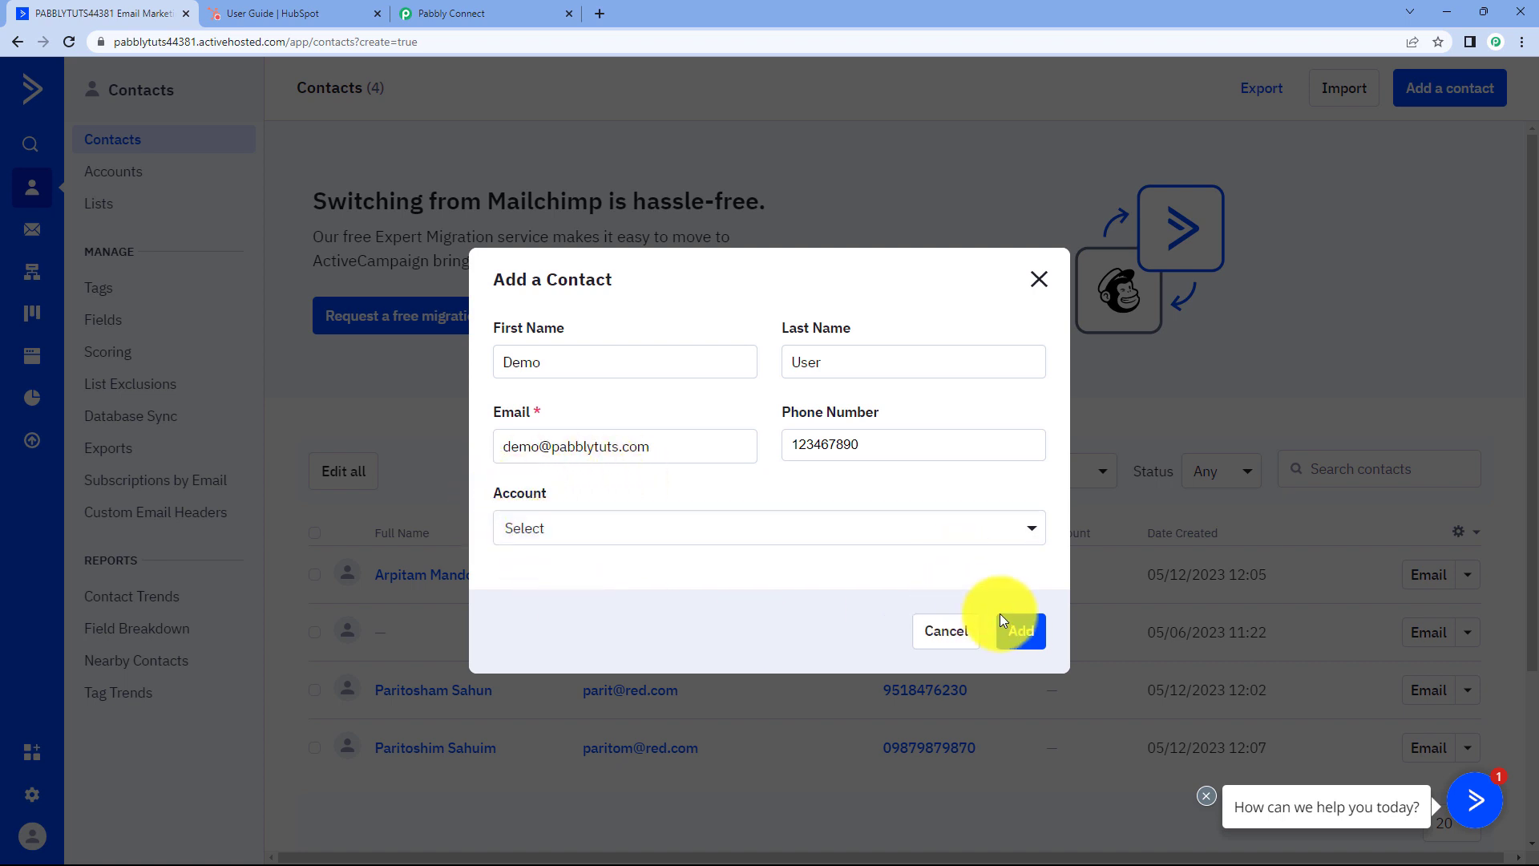
Create the contact on the Master Contact List and open its record.
left_click(1021, 637)
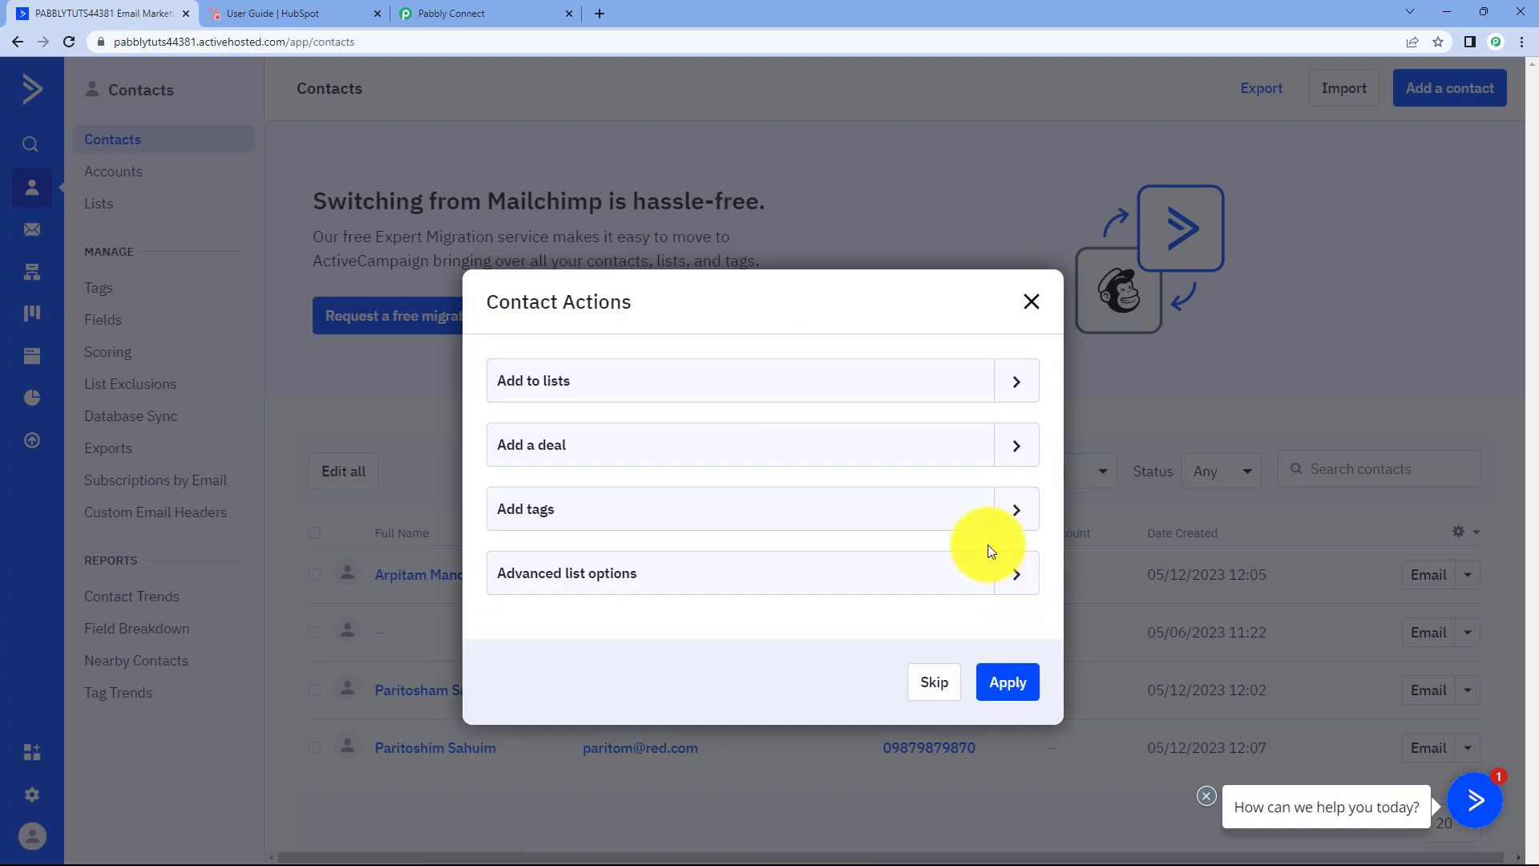
left_click(995, 385)
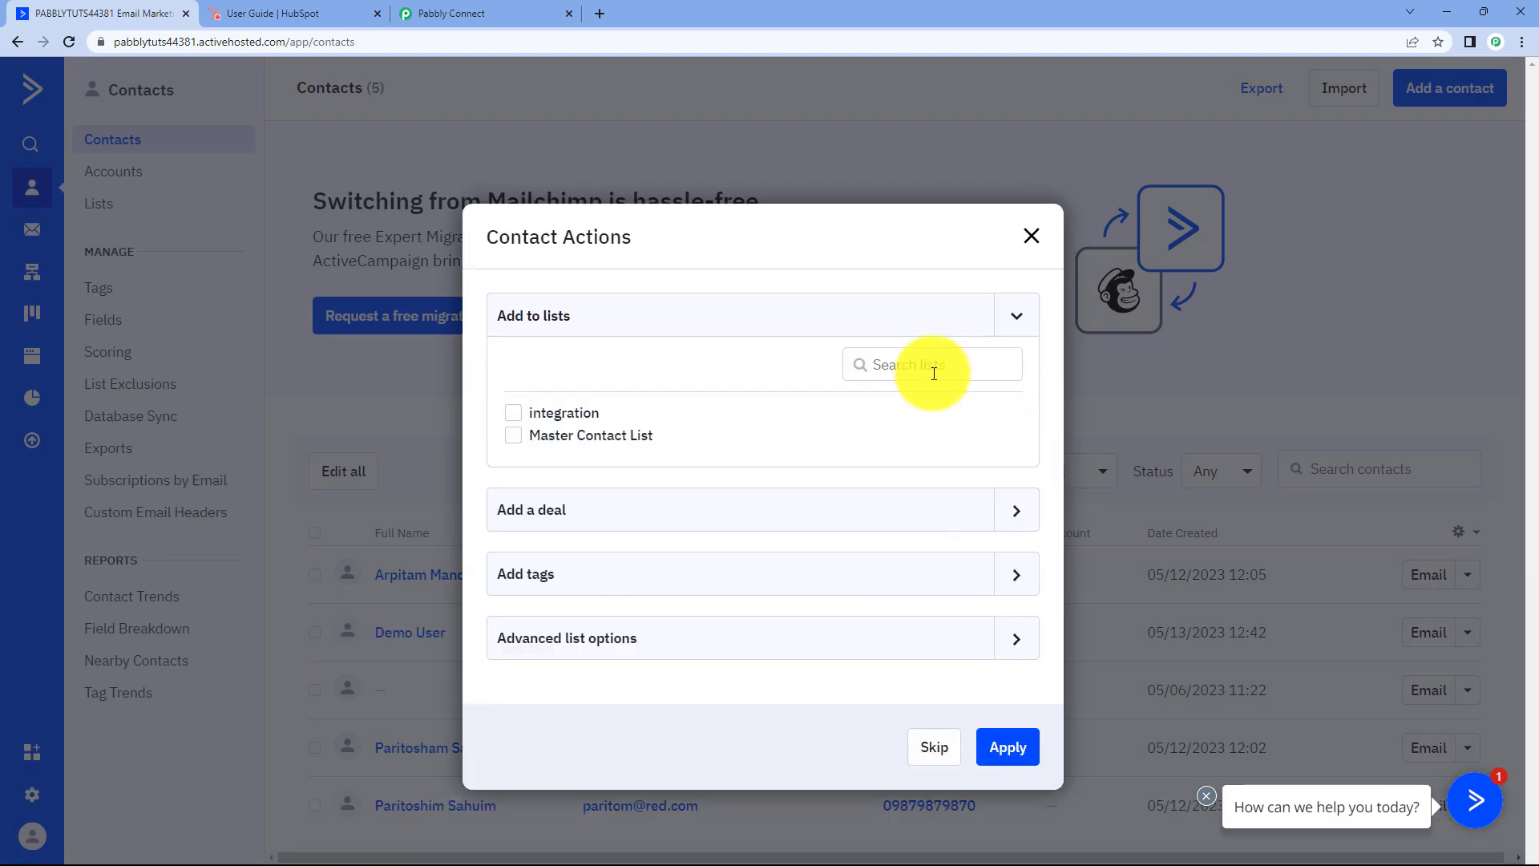
left_click(598, 439)
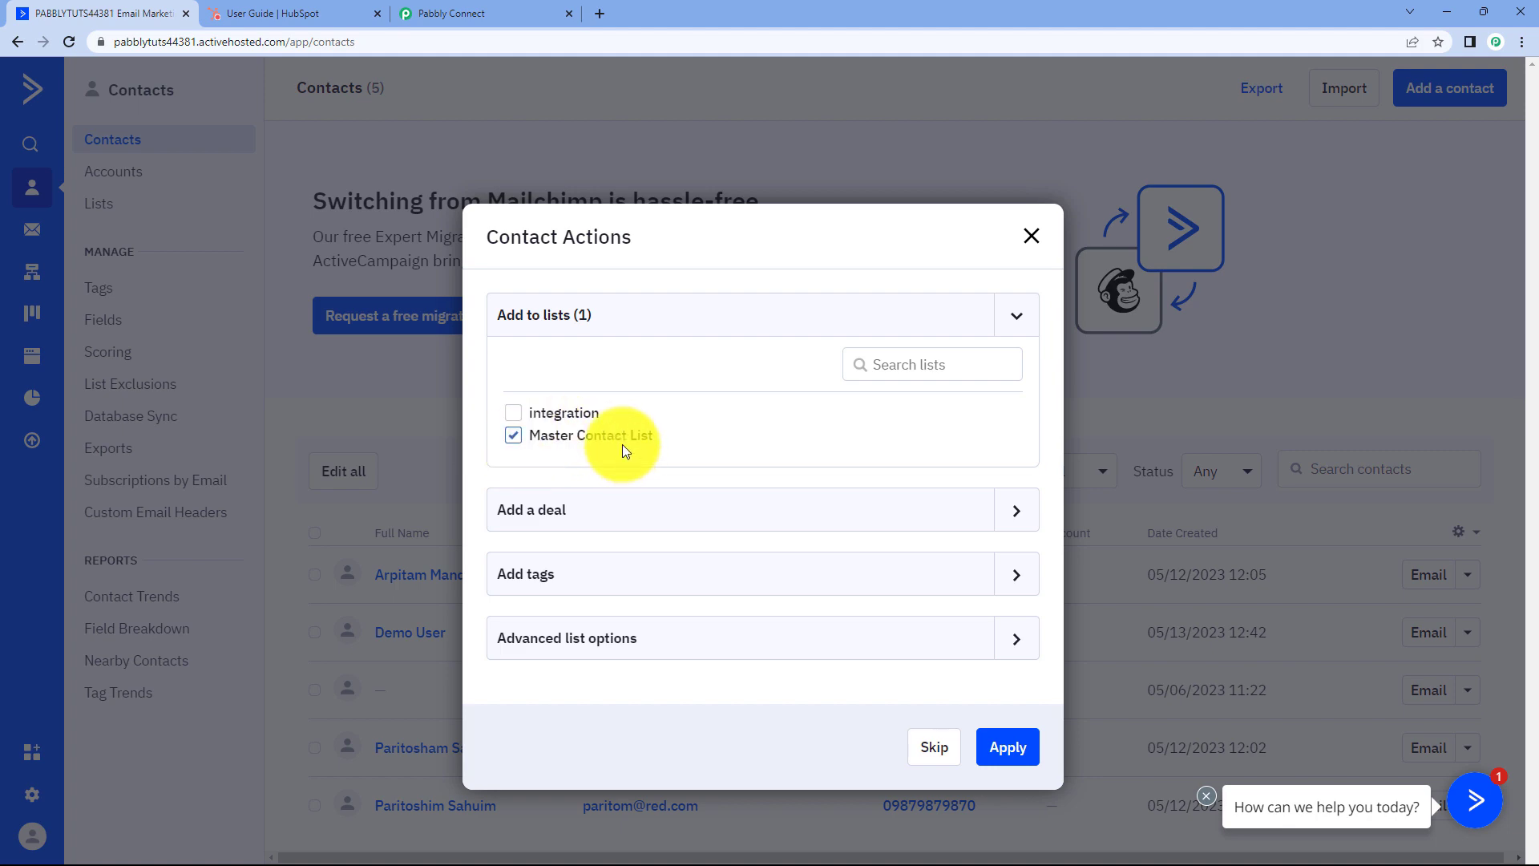
left_click(469, 11)
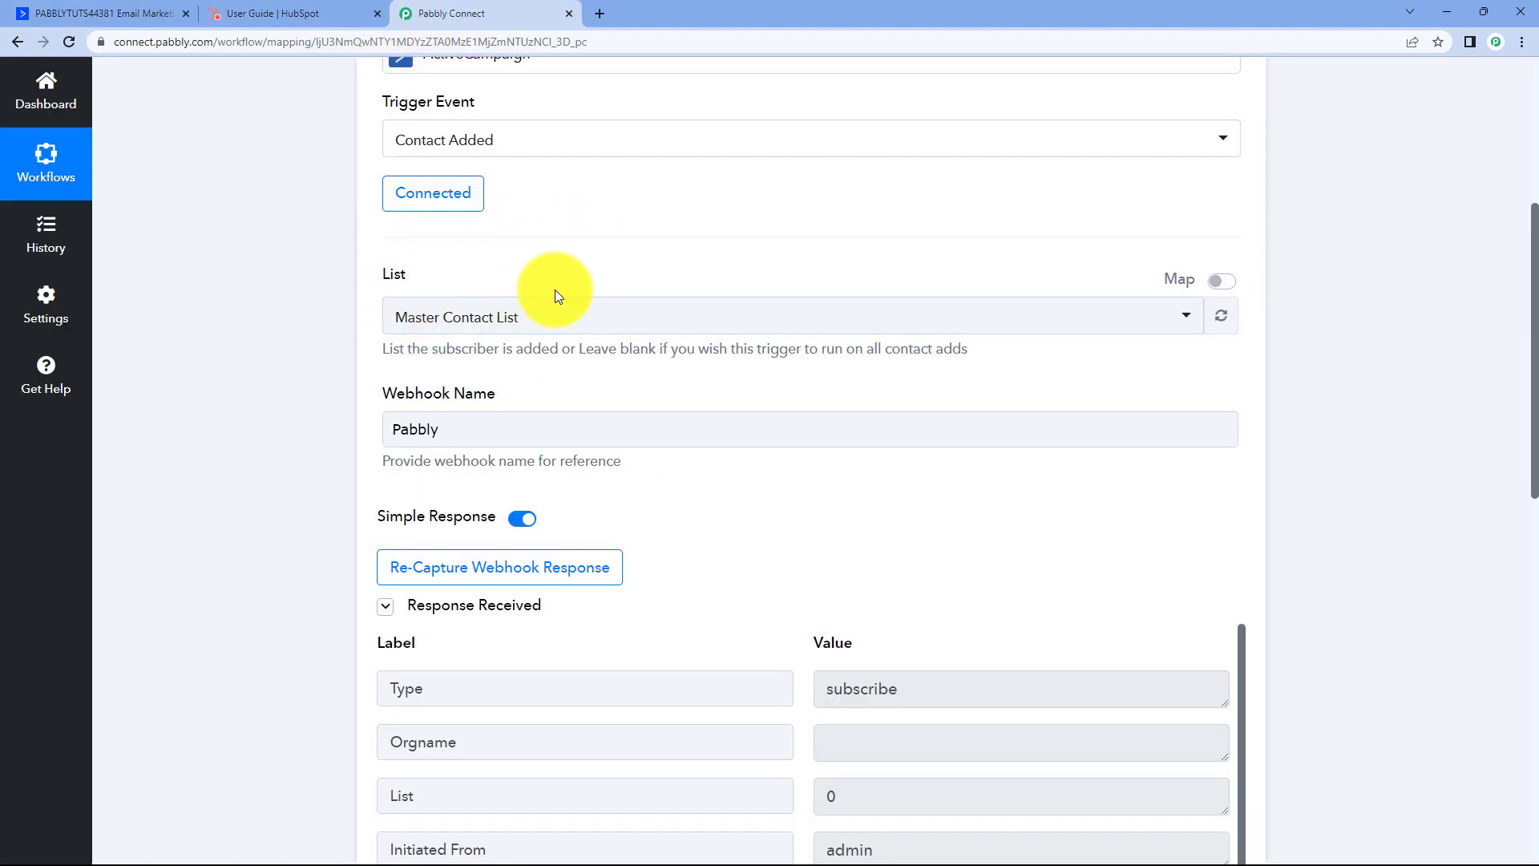
left_click(88, 13)
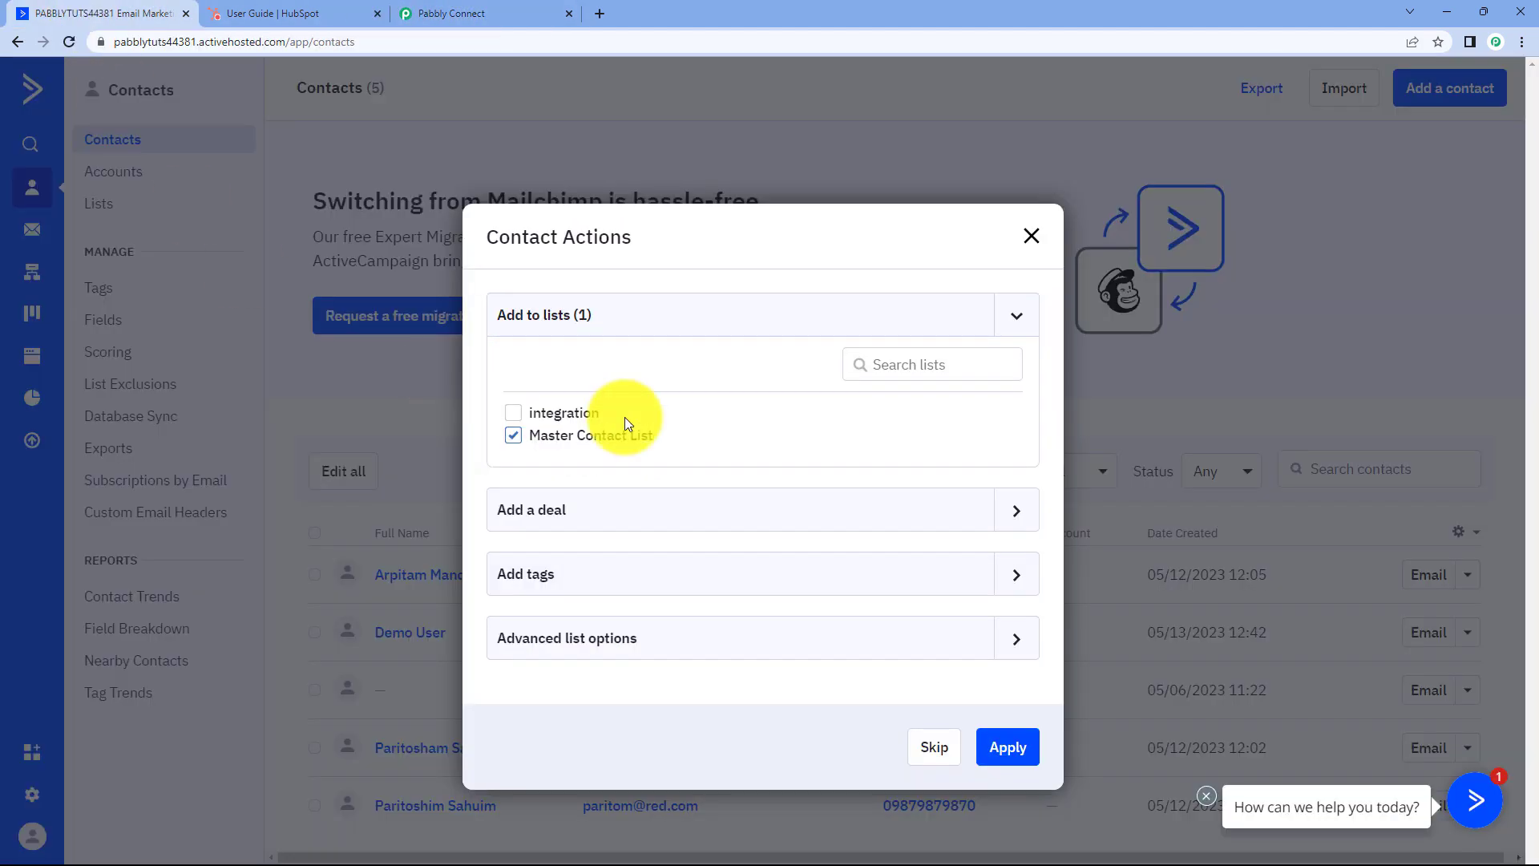
left_click(1008, 747)
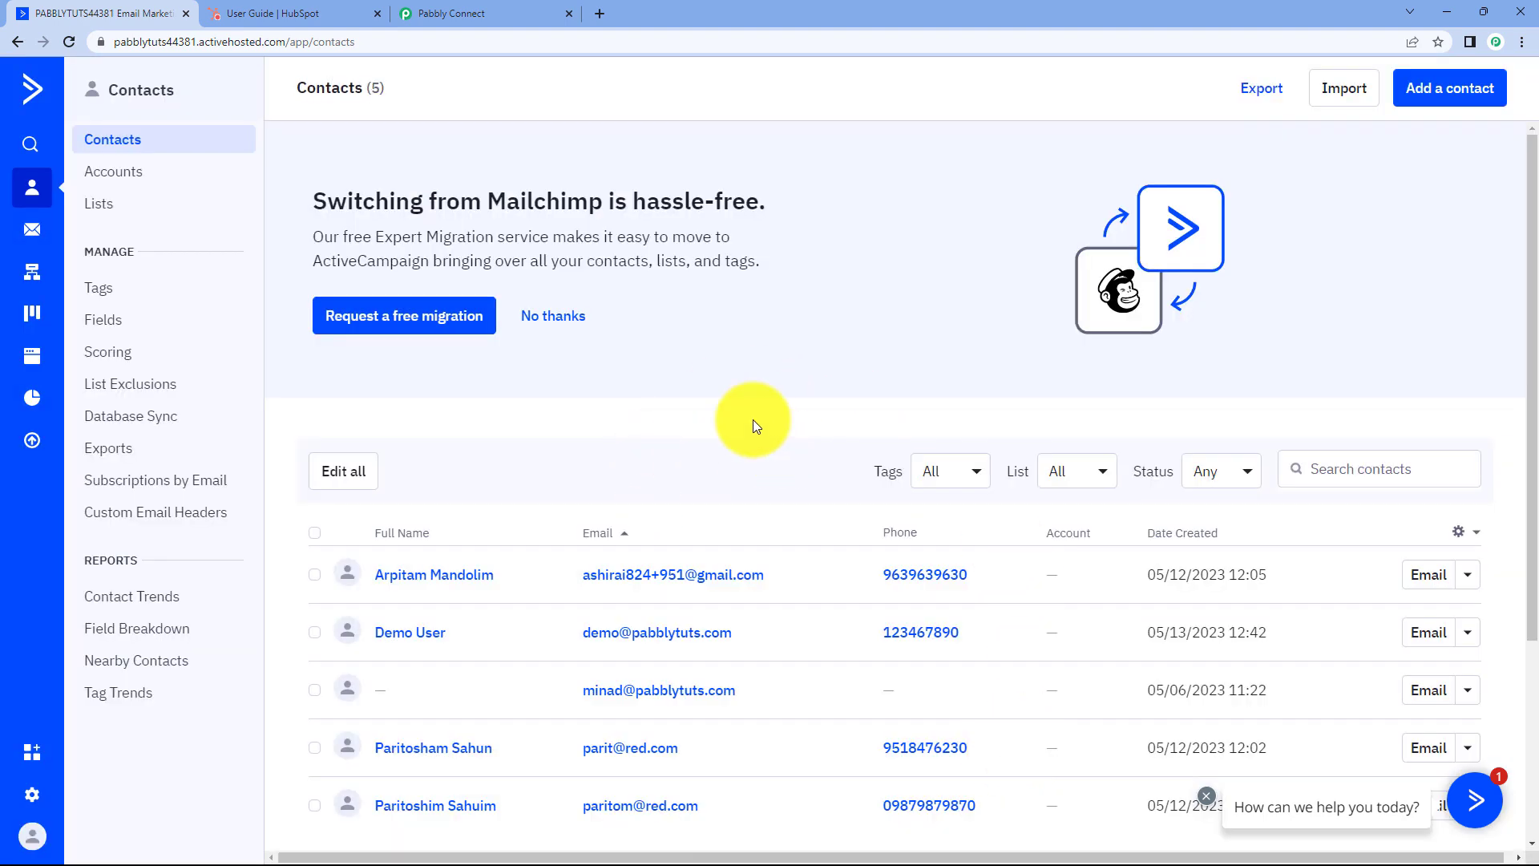
left_click(405, 634)
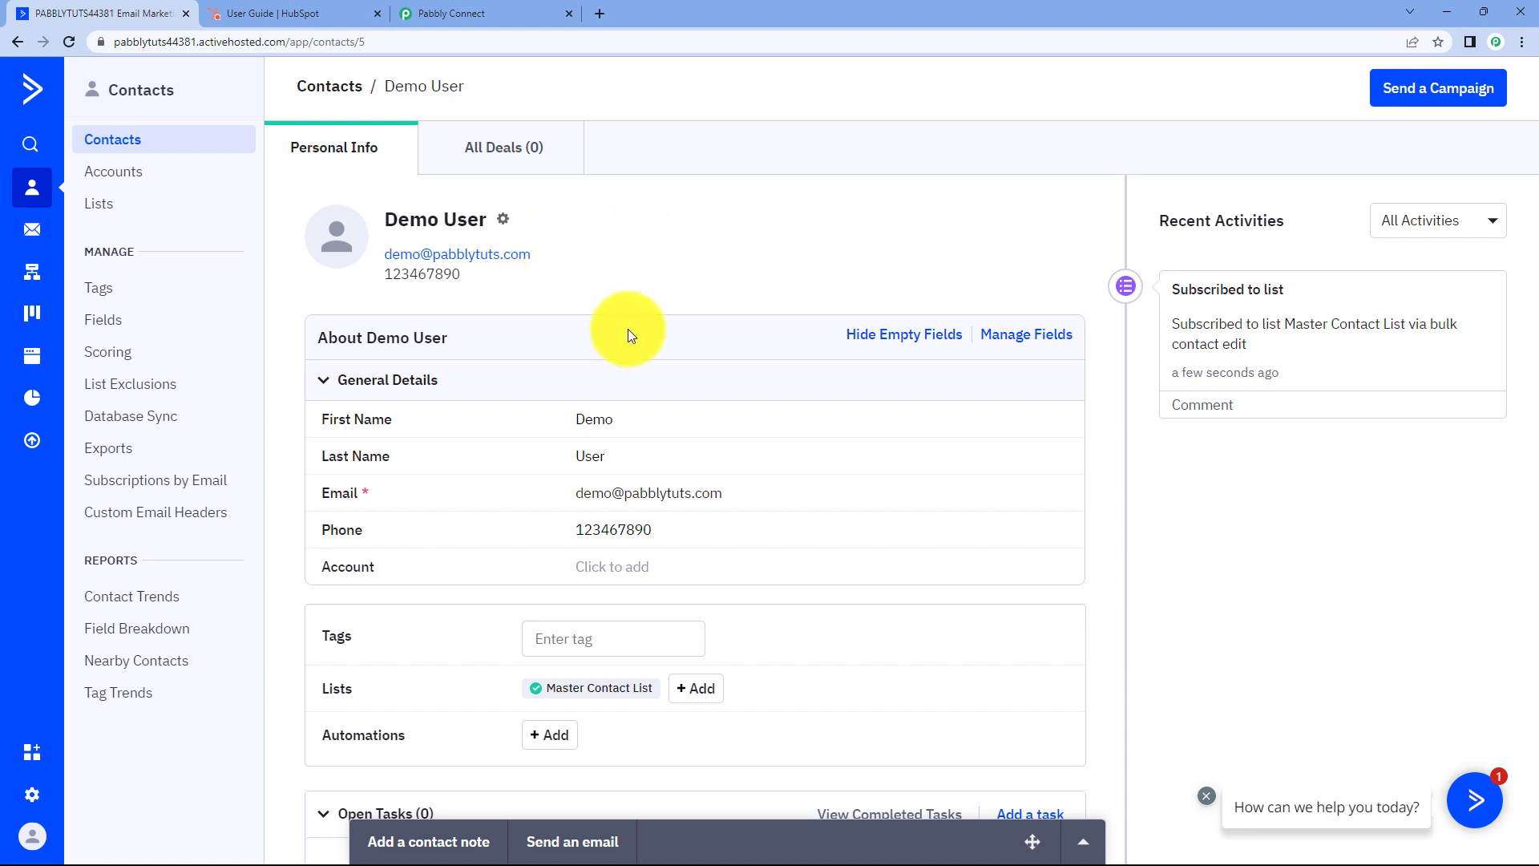
In Pabbly Connect's trigger response, locate the demo contact's first name and last name values.
left_click(500, 11)
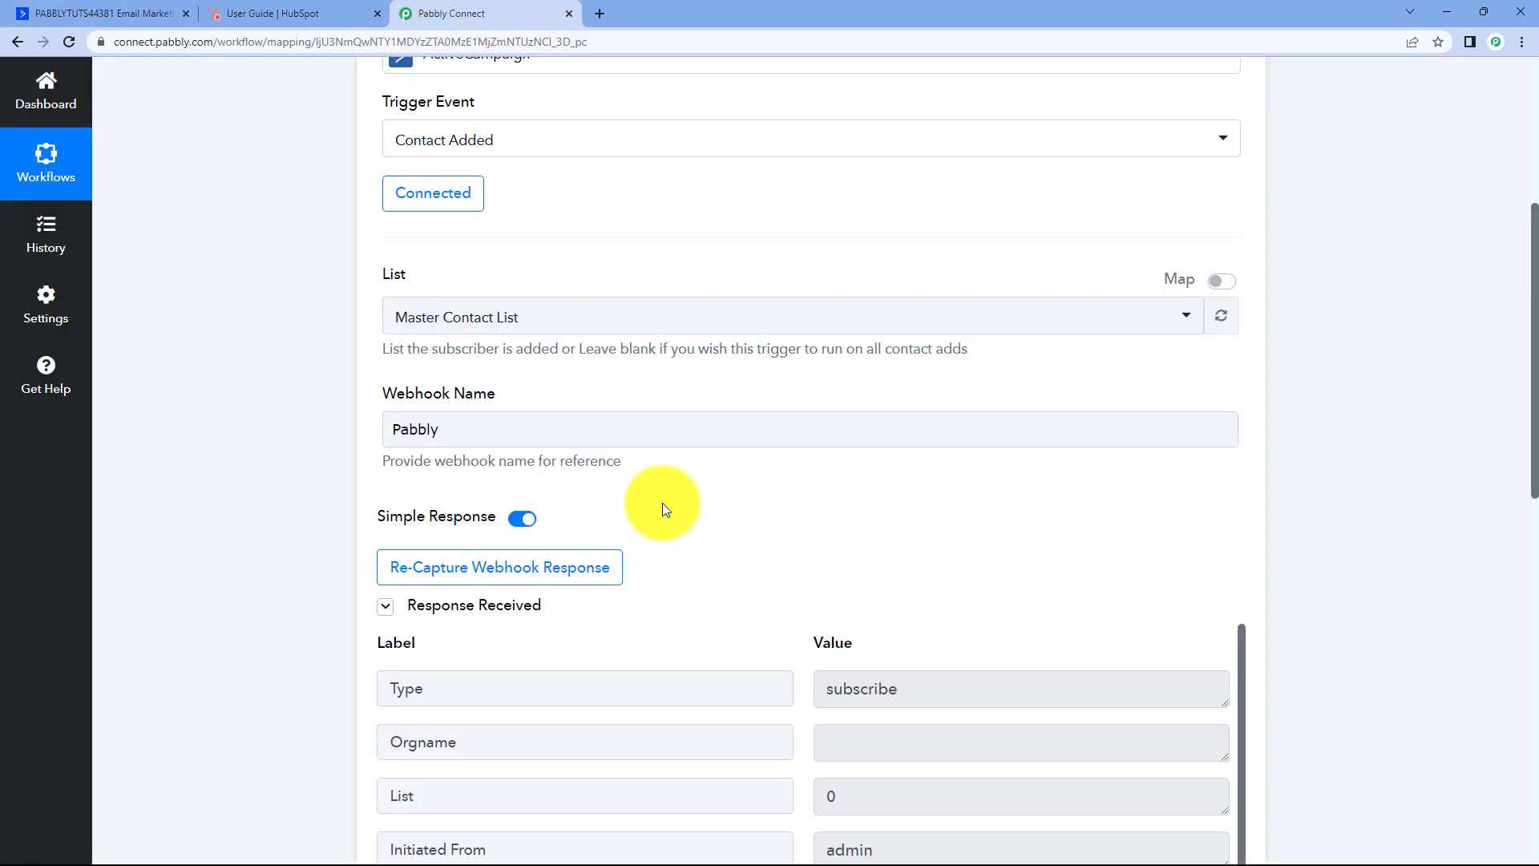
scroll(702, 487, "down", 2)
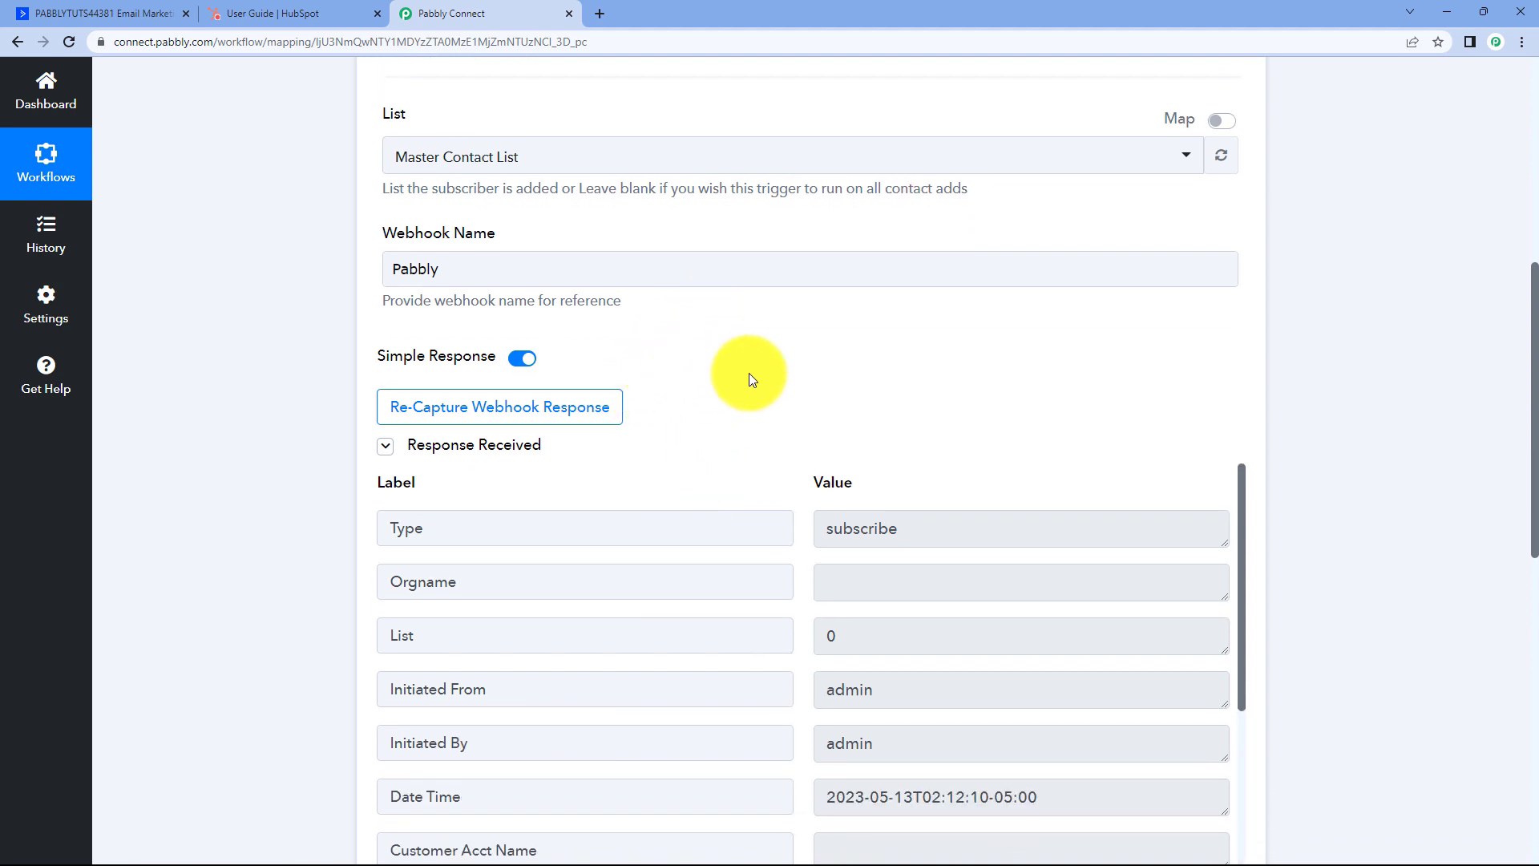
scroll(745, 370, "down", 1)
scroll(720, 362, "down", 2)
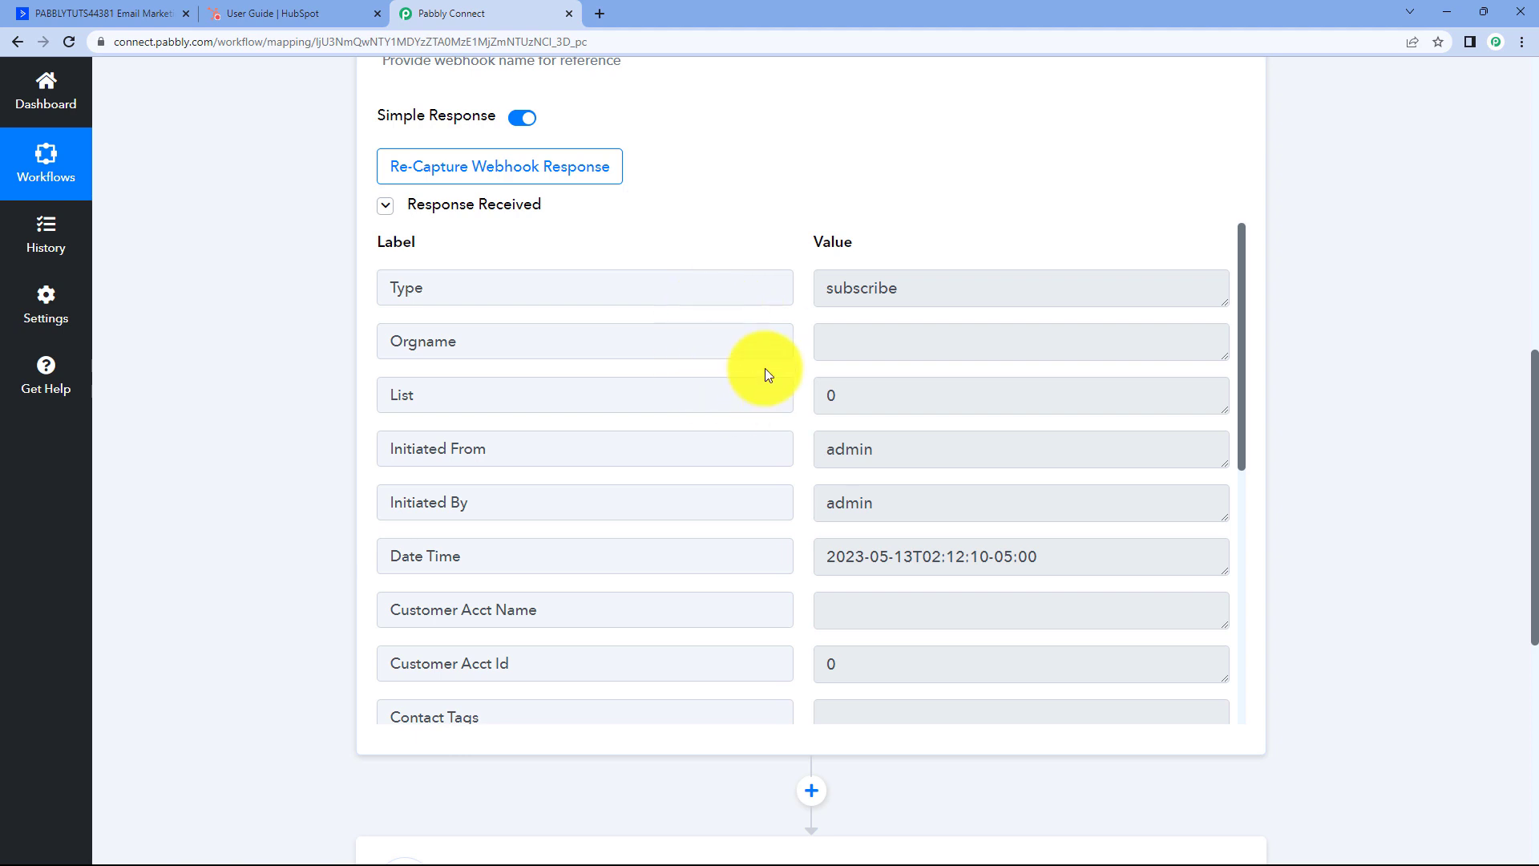
scroll(802, 388, "down", 3)
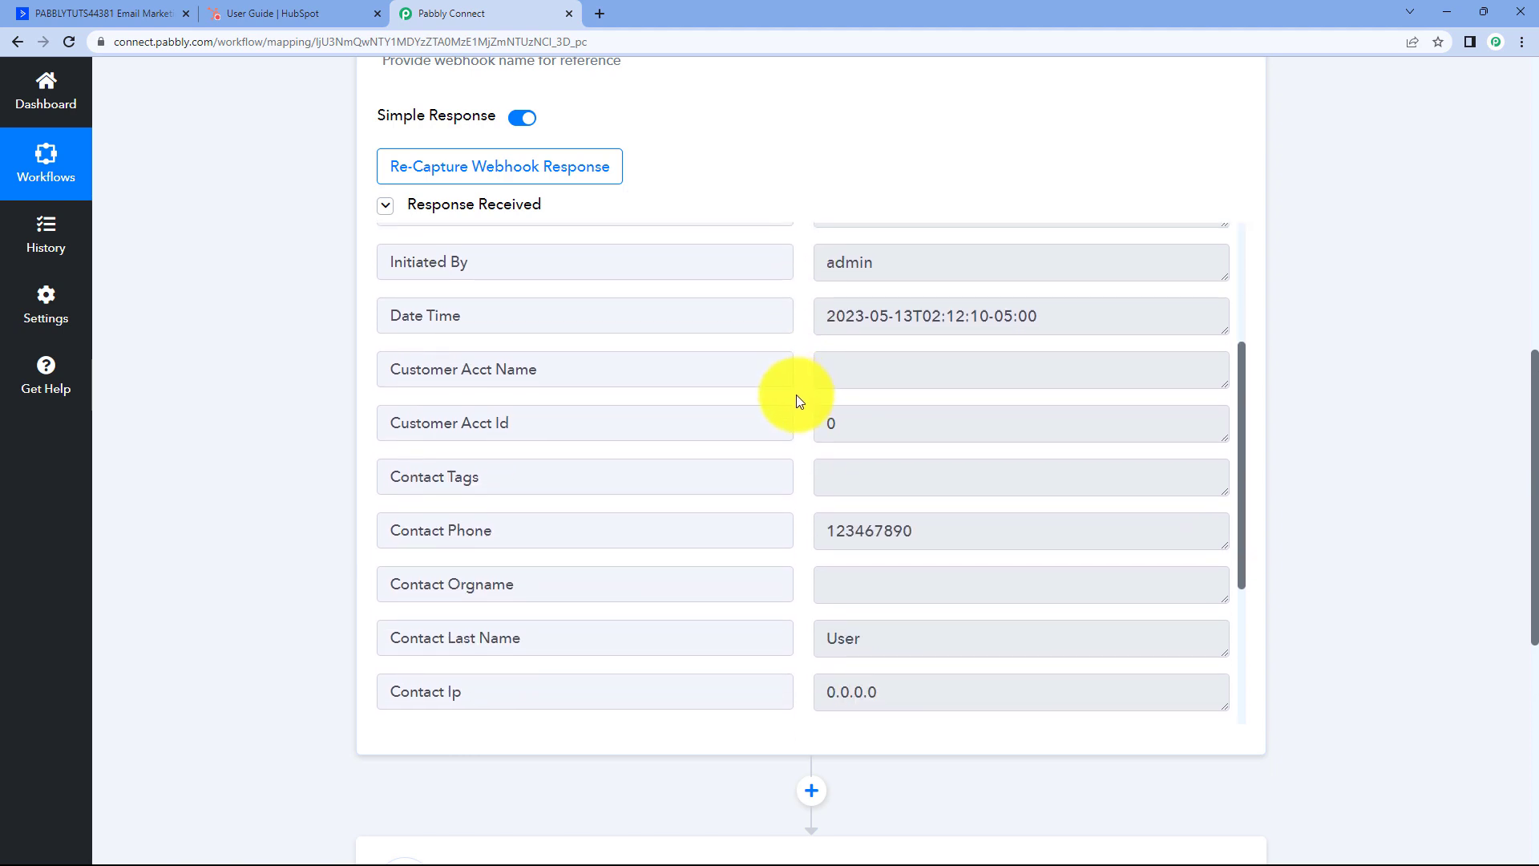
scroll(795, 396, "down", 4)
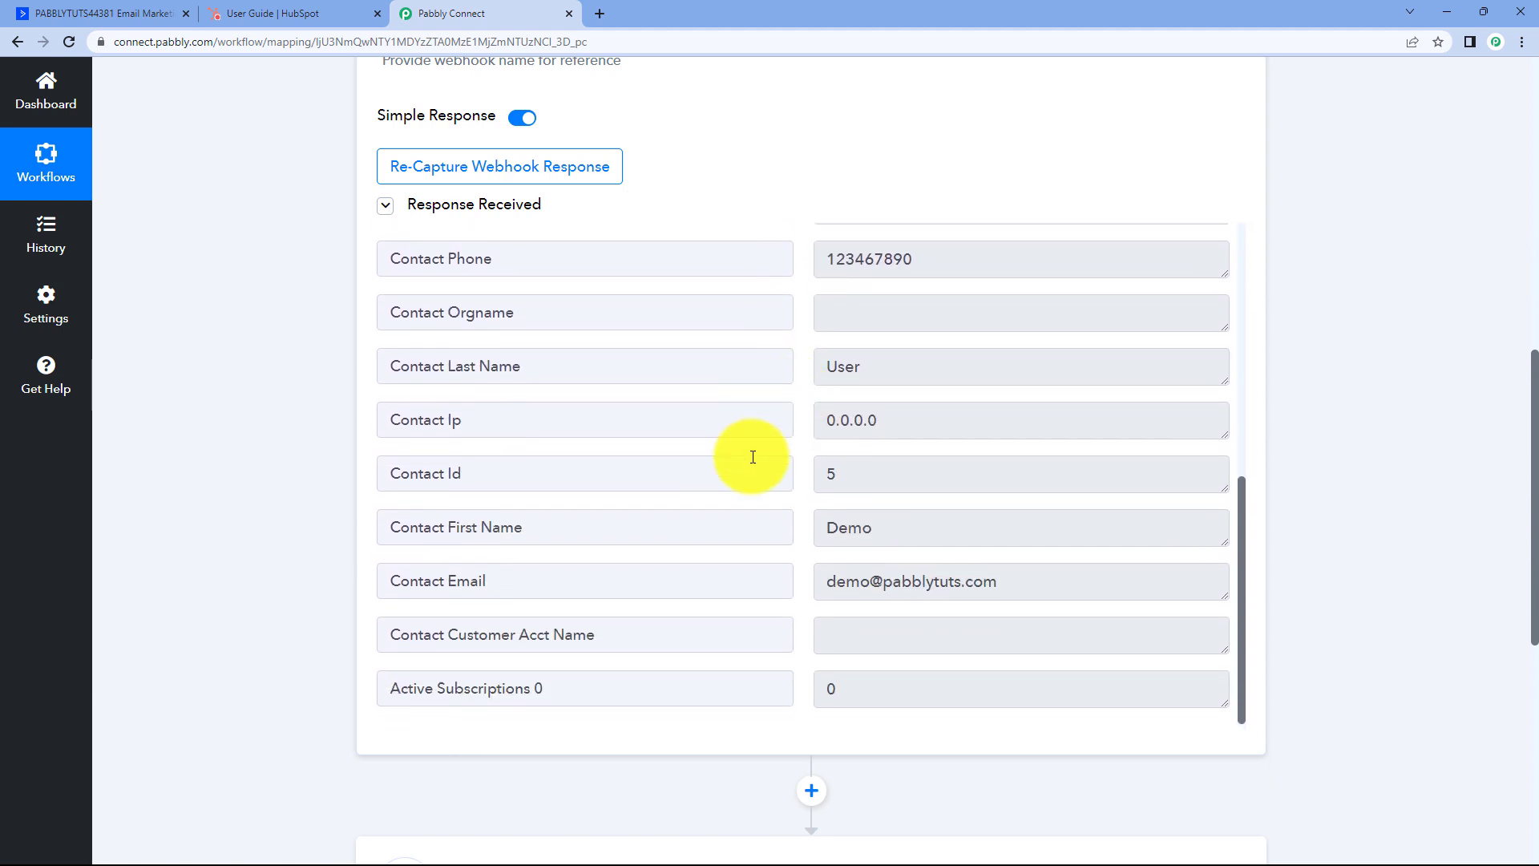
double_click(852, 525)
double_click(858, 366)
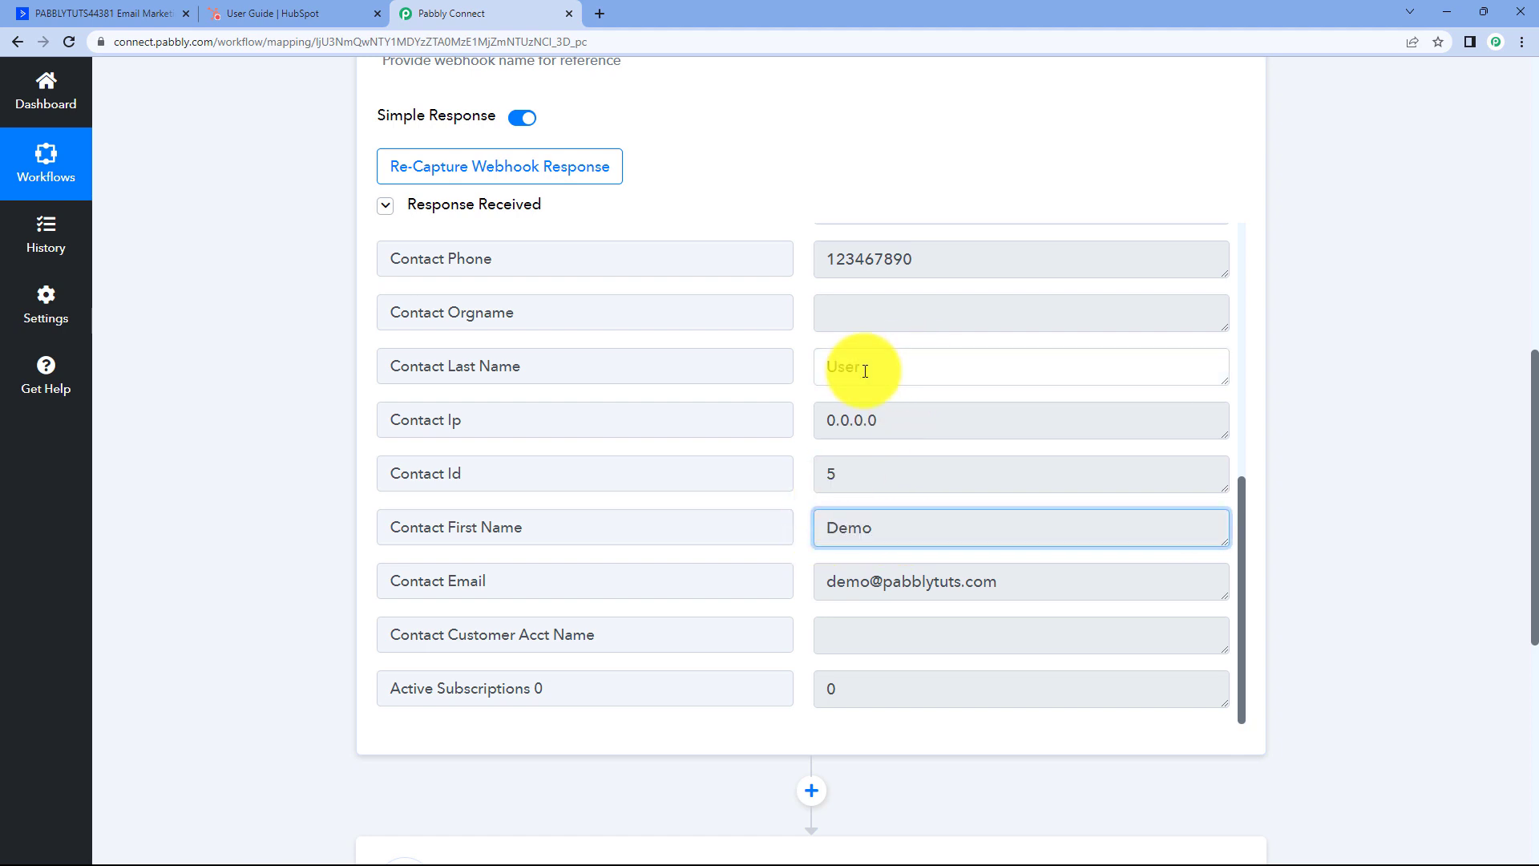
Check that the response also contains the contact's email and phone number.
left_click_drag(1044, 597, 815, 522)
scroll(927, 440, "up", 2)
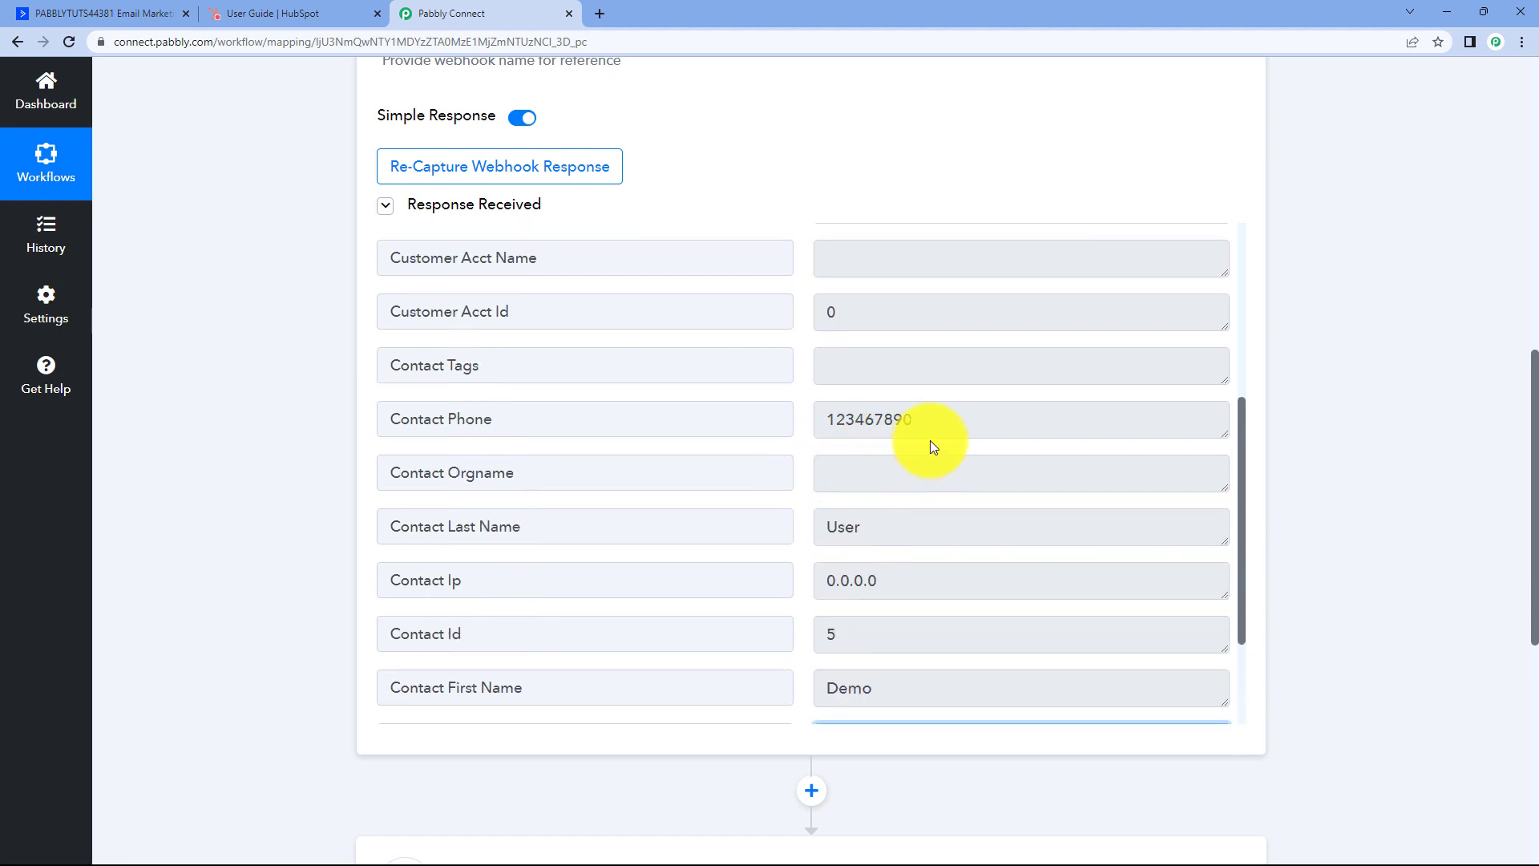
left_click_drag(956, 417, 802, 416)
left_click(800, 415)
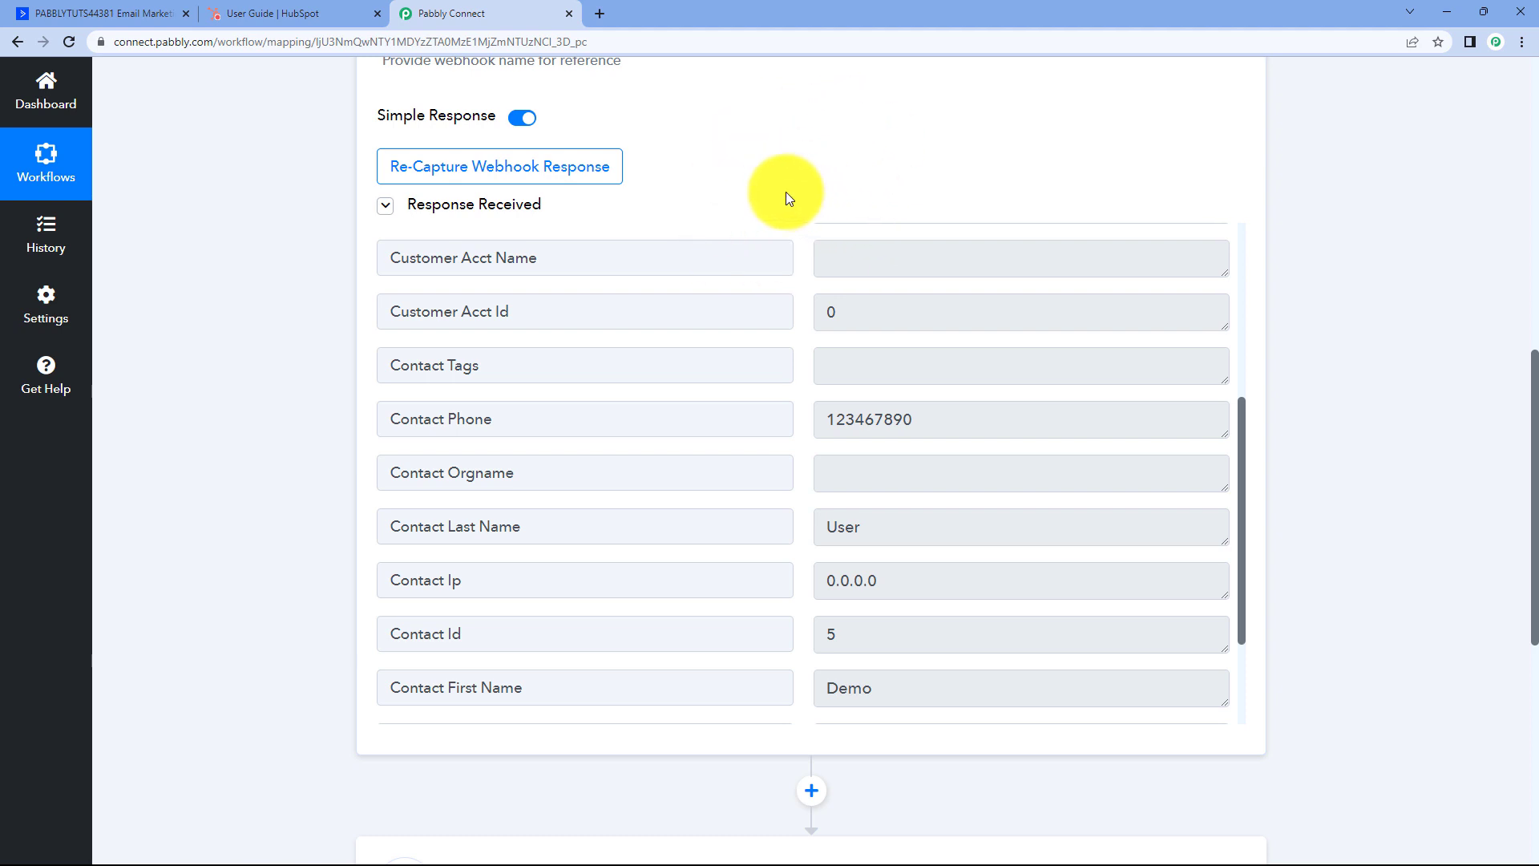
scroll(790, 289, "down", 2)
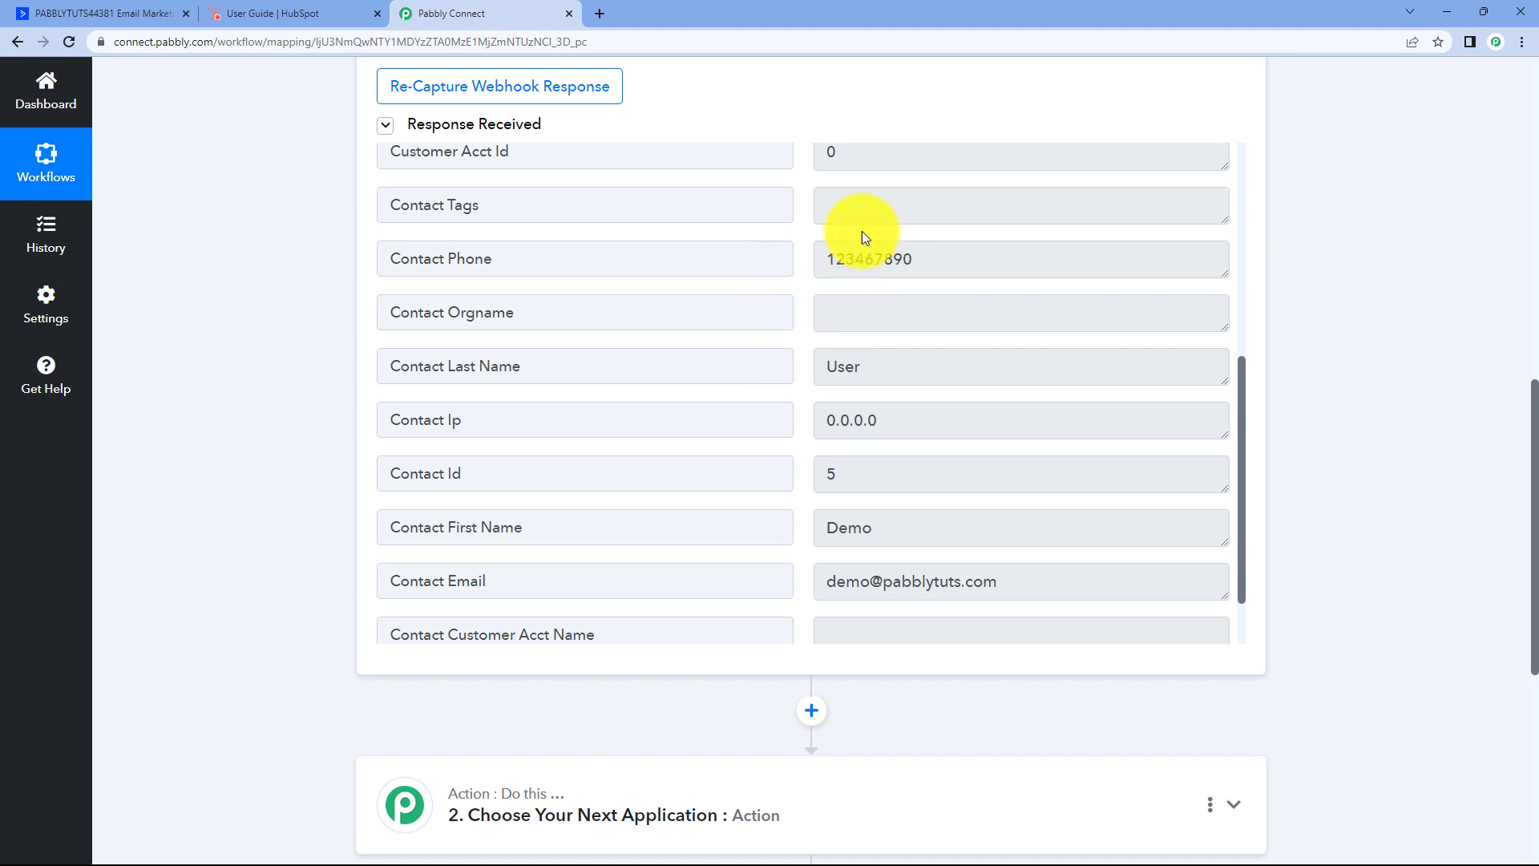
scroll(787, 446, "down", 1)
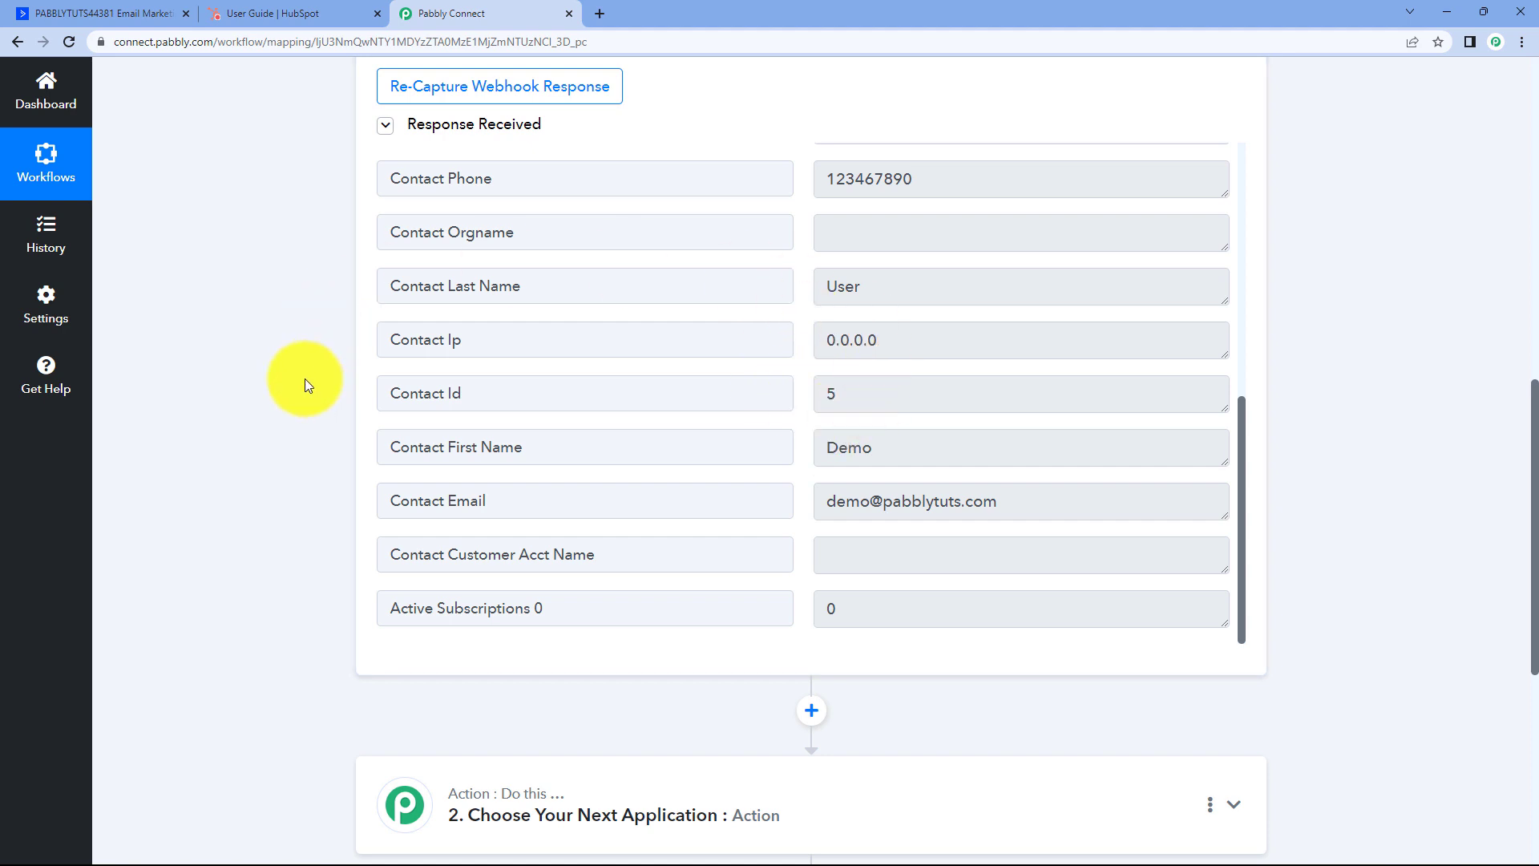
scroll(305, 382, "down", 6)
Search 'HubSpot' for the action step, pick HubSpot CRM, and choose the Create a Contact event.
left_click(663, 268)
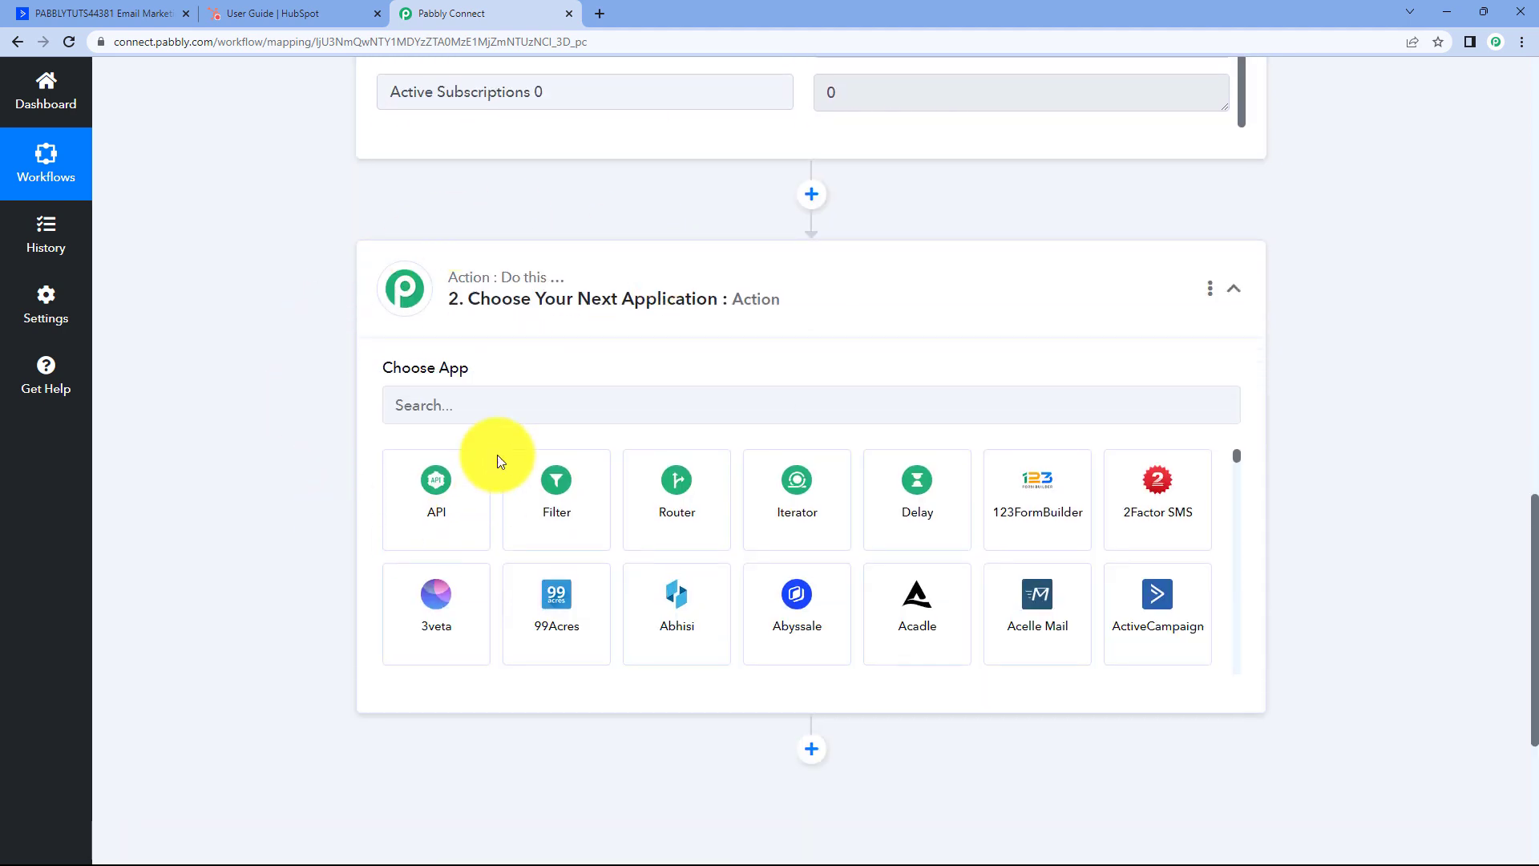
left_click(465, 406)
type("HubSpot")
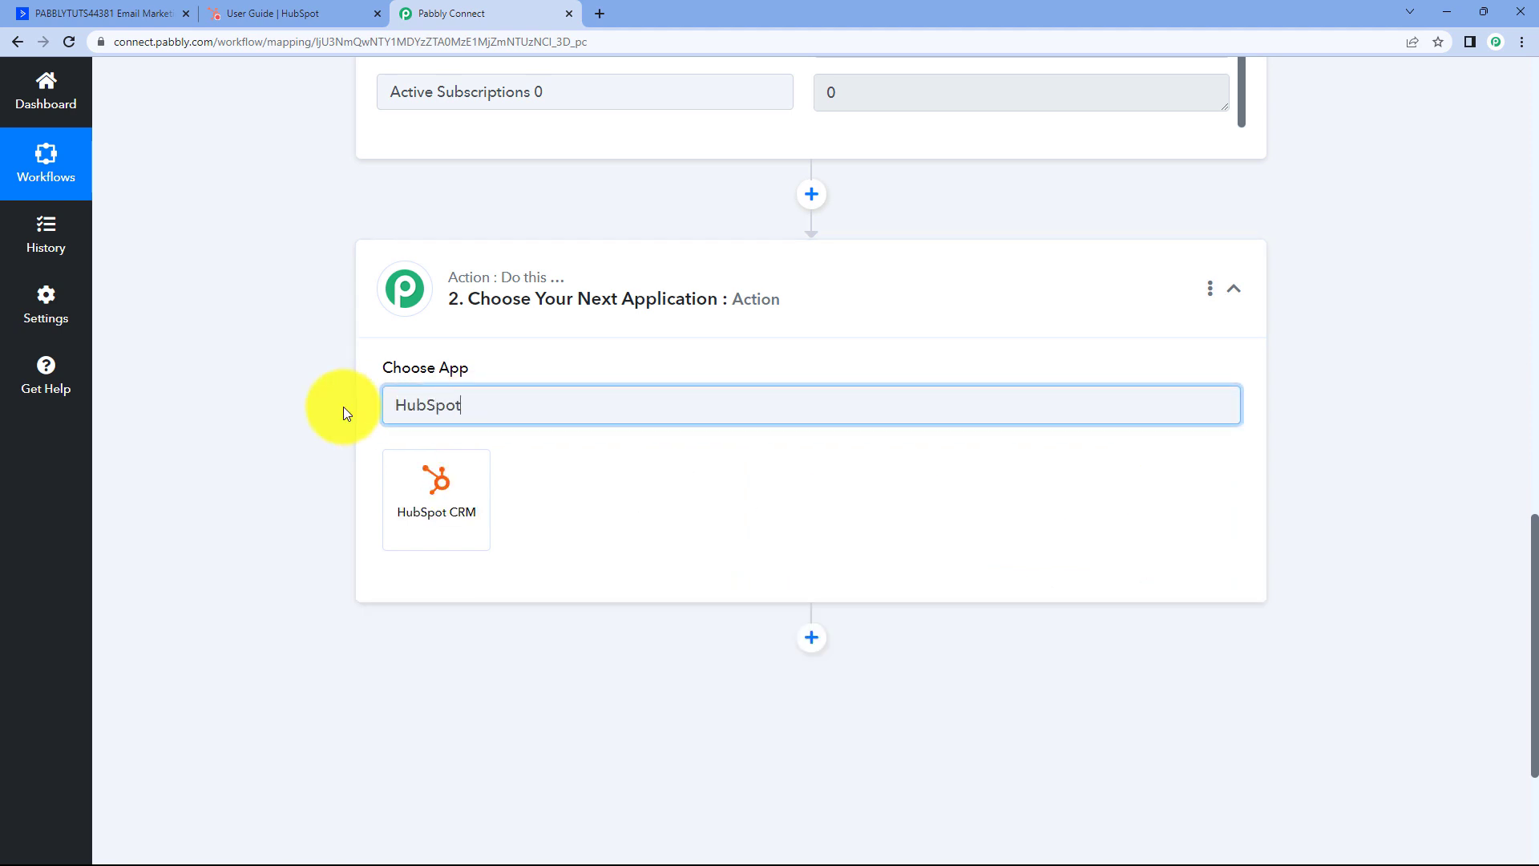
left_click(424, 487)
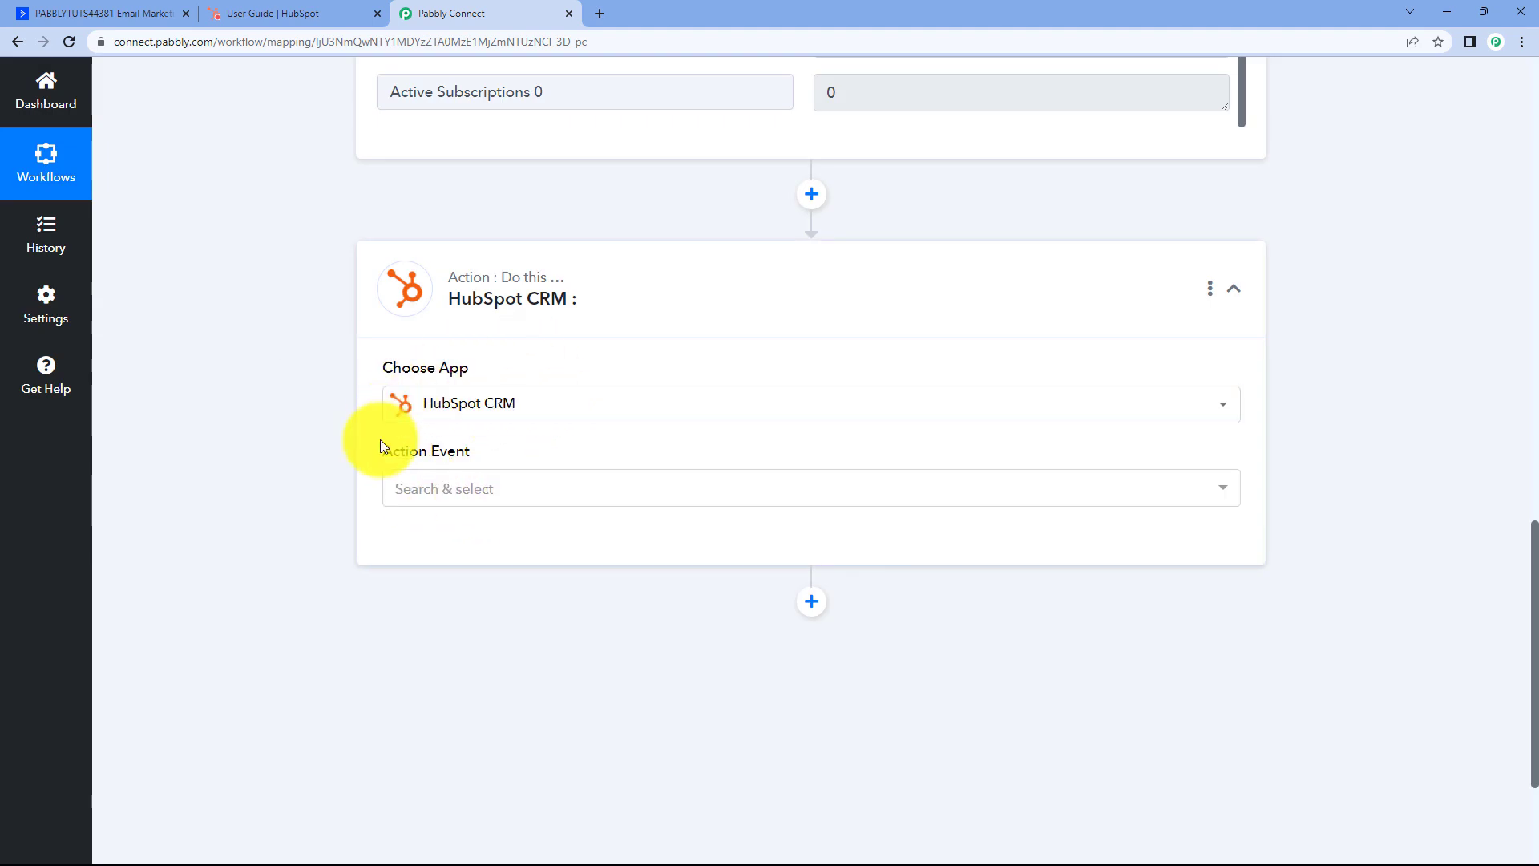
left_click(532, 481)
scroll(336, 421, "down", 1)
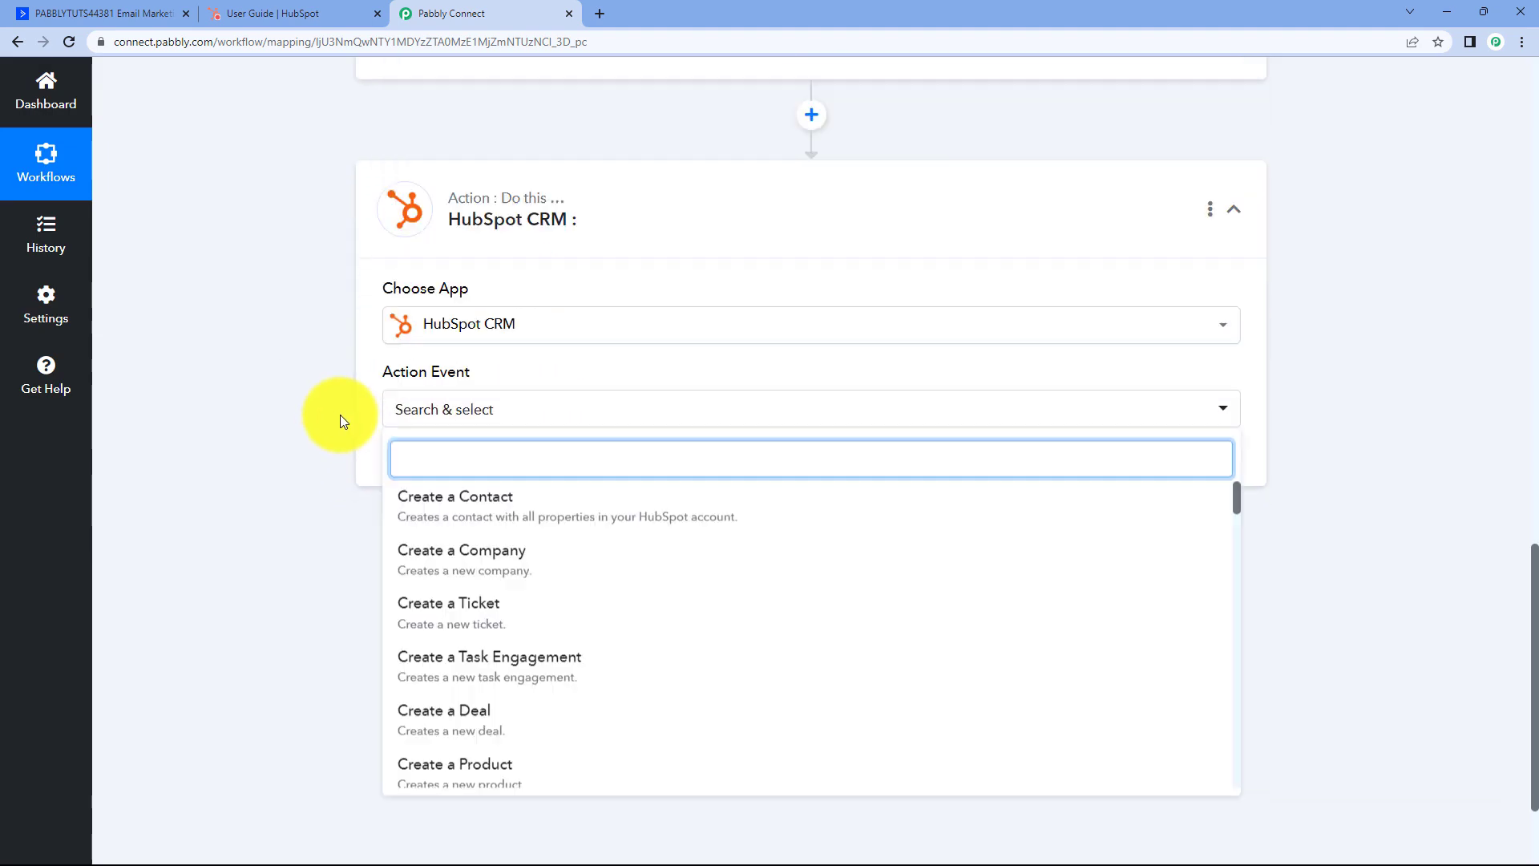
scroll(409, 468, "down", 1)
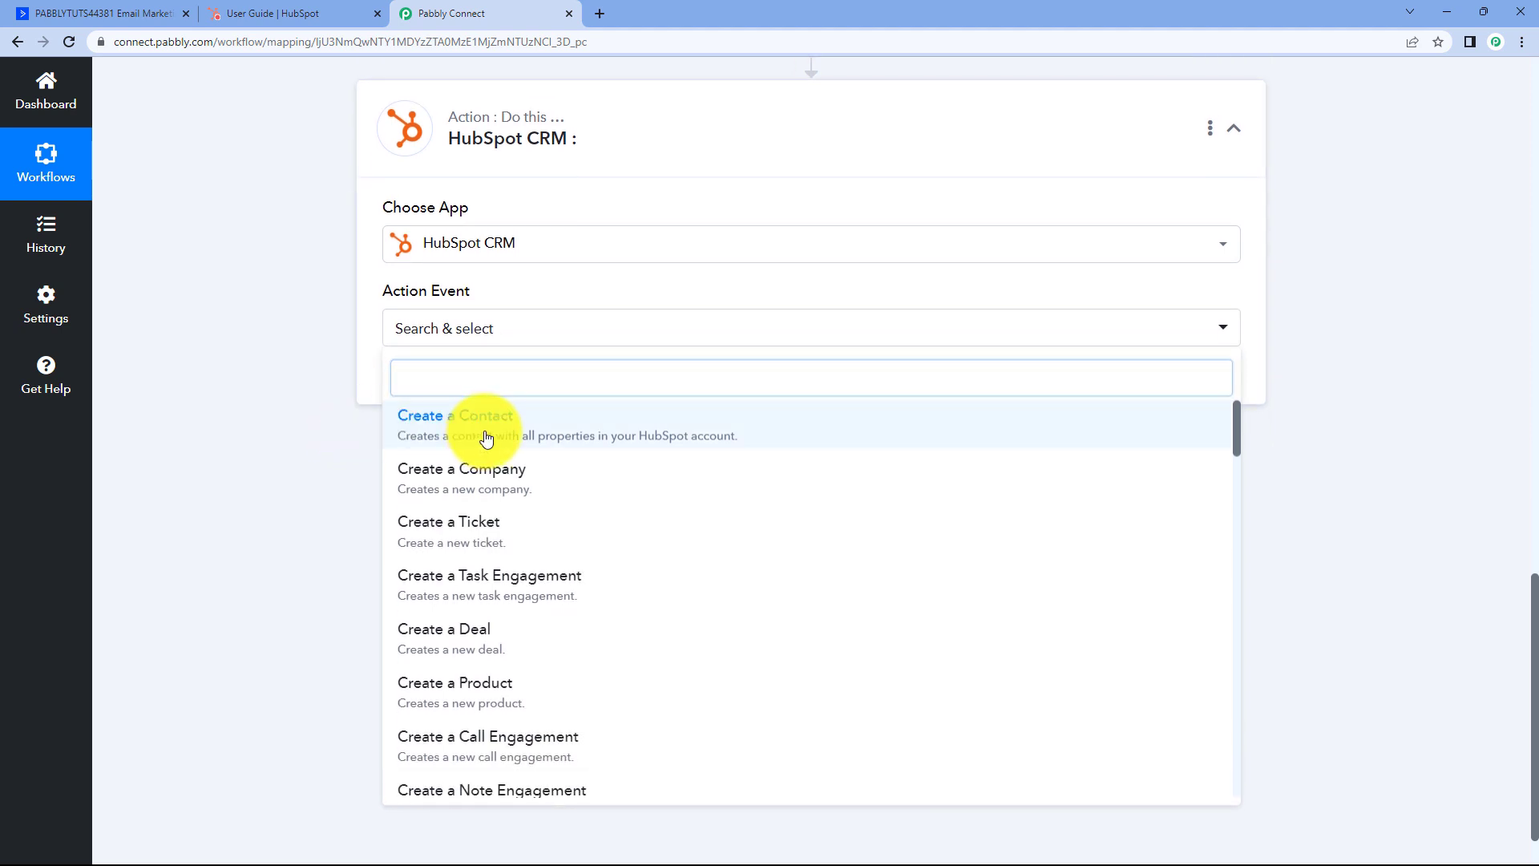
left_click(474, 436)
left_click(433, 383)
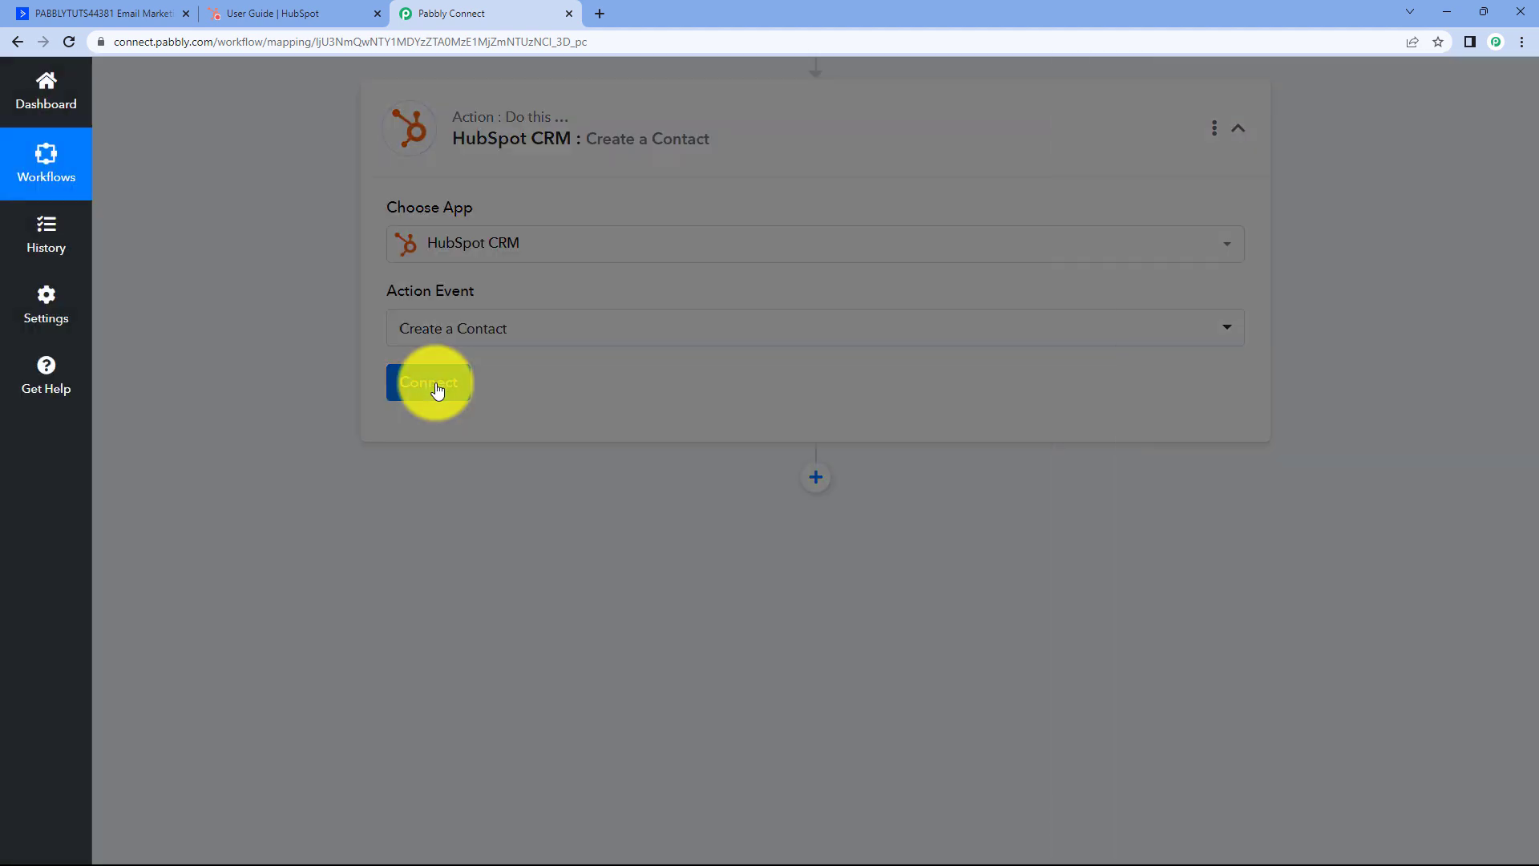
Add a new HubSpot CRM connection and authorize it by choosing the HubSpot account.
left_click(710, 255)
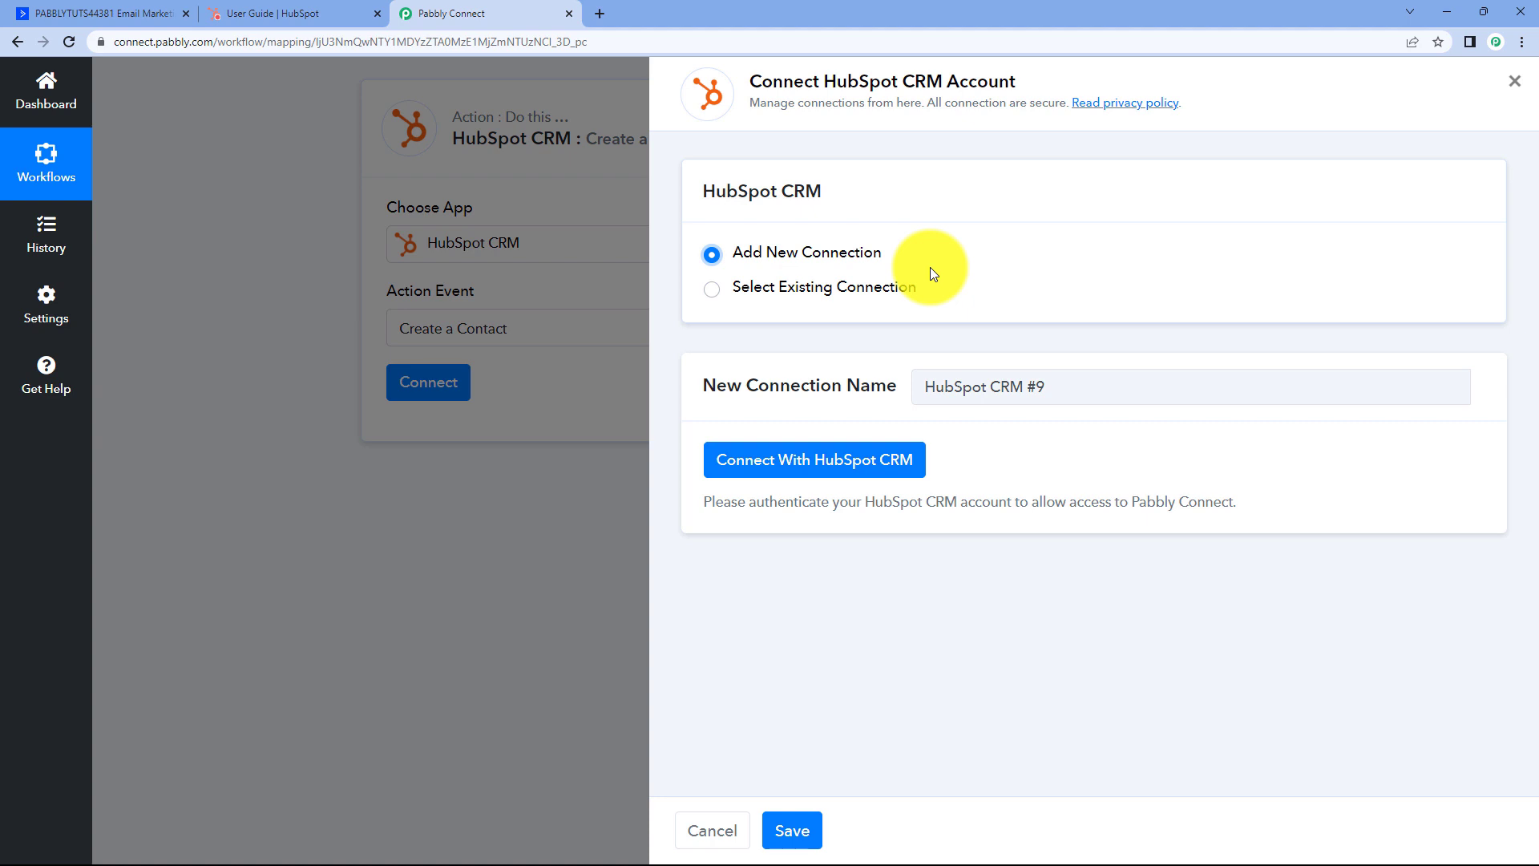
left_click(830, 464)
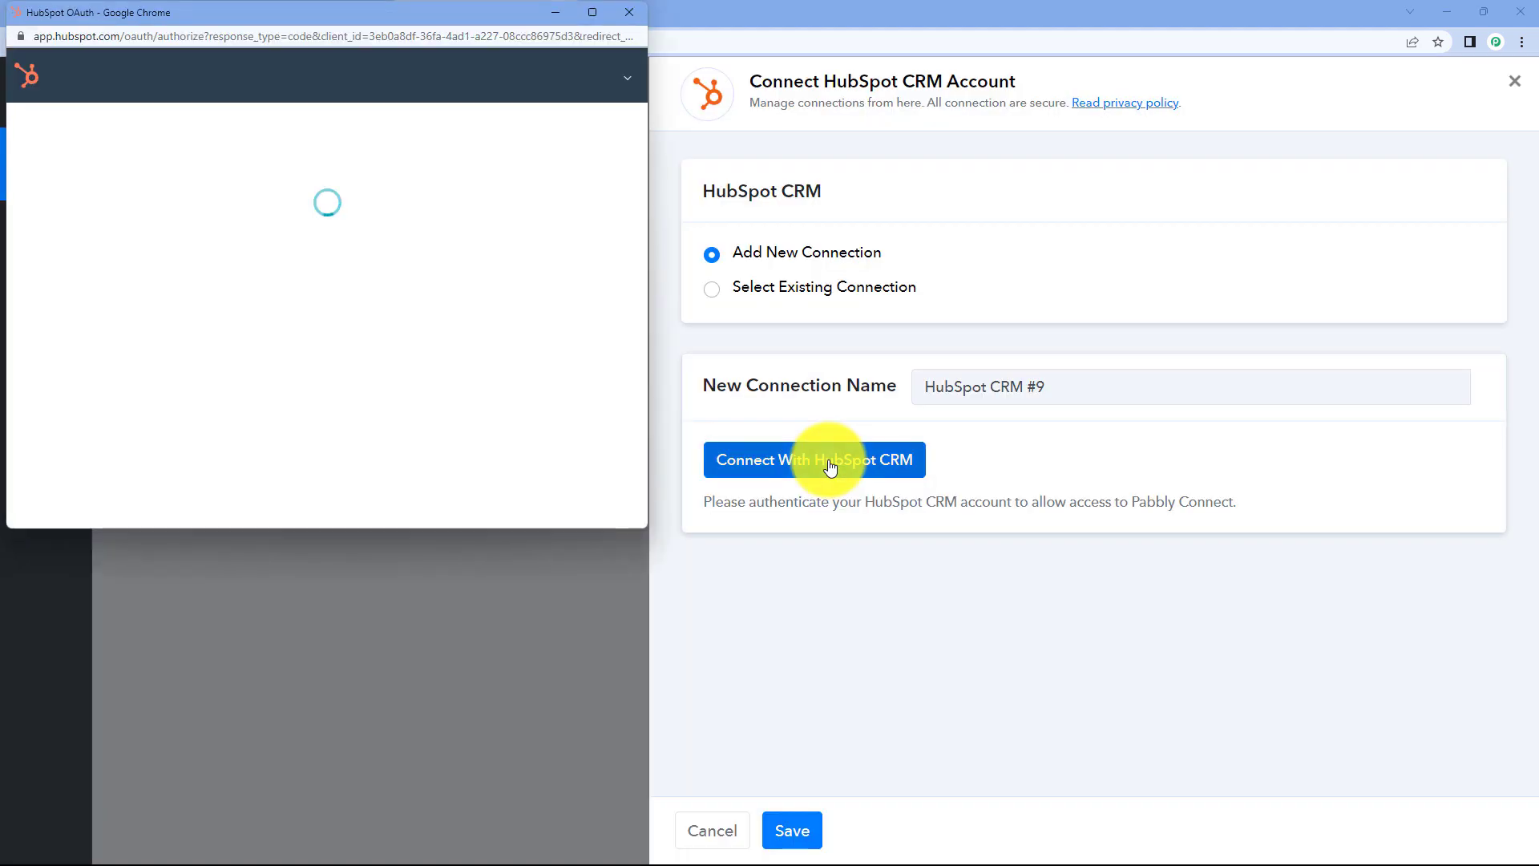
left_click_drag(316, 11, 330, 54)
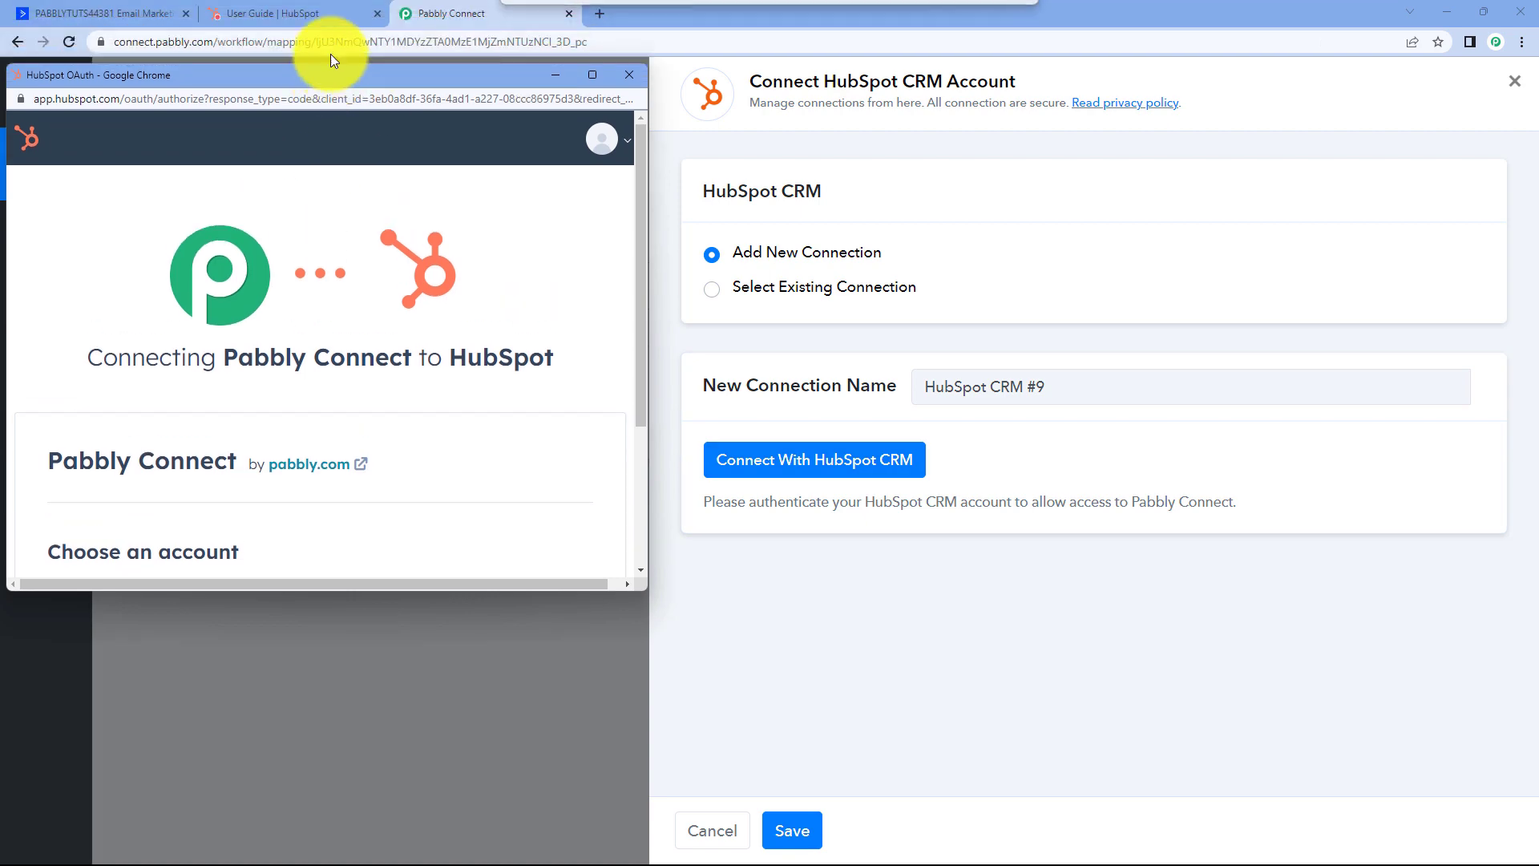
left_click(325, 13)
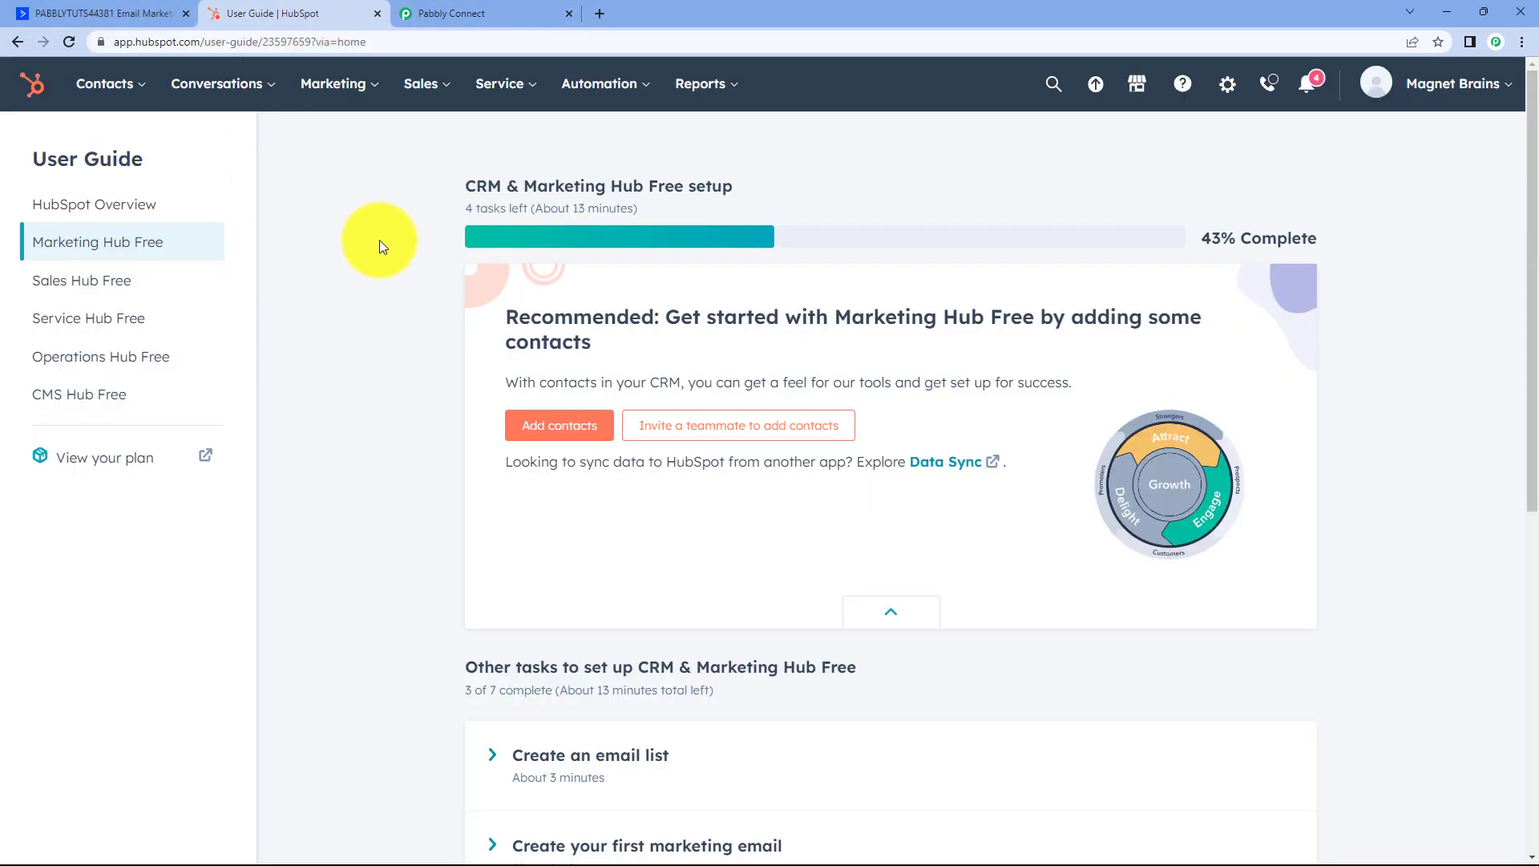
left_click(465, 11)
scroll(395, 318, "down", 3)
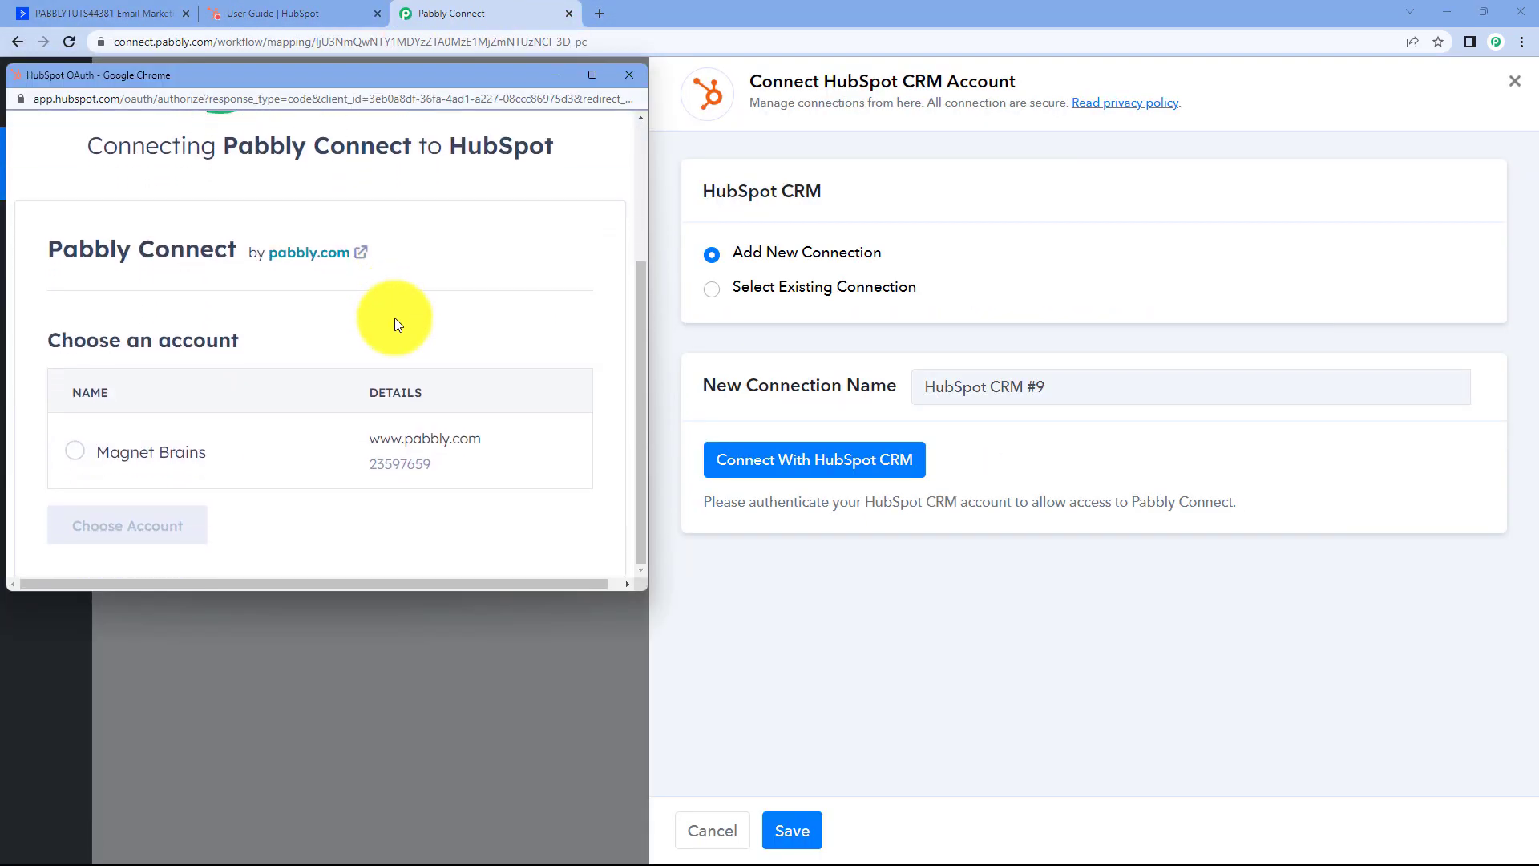
left_click(75, 450)
left_click(160, 533)
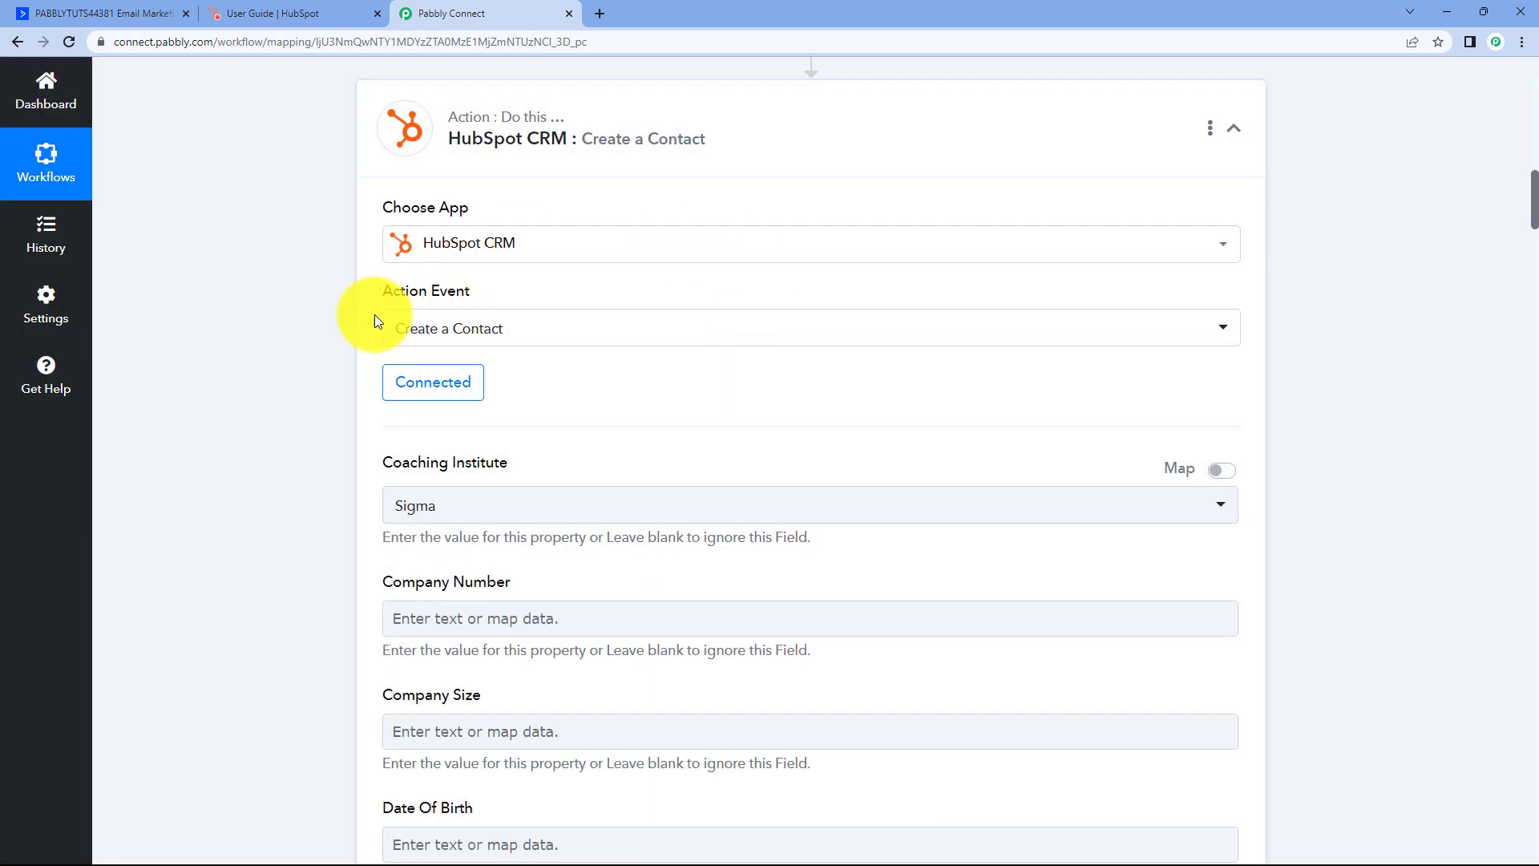
scroll(503, 320, "down", 1)
scroll(507, 325, "down", 3)
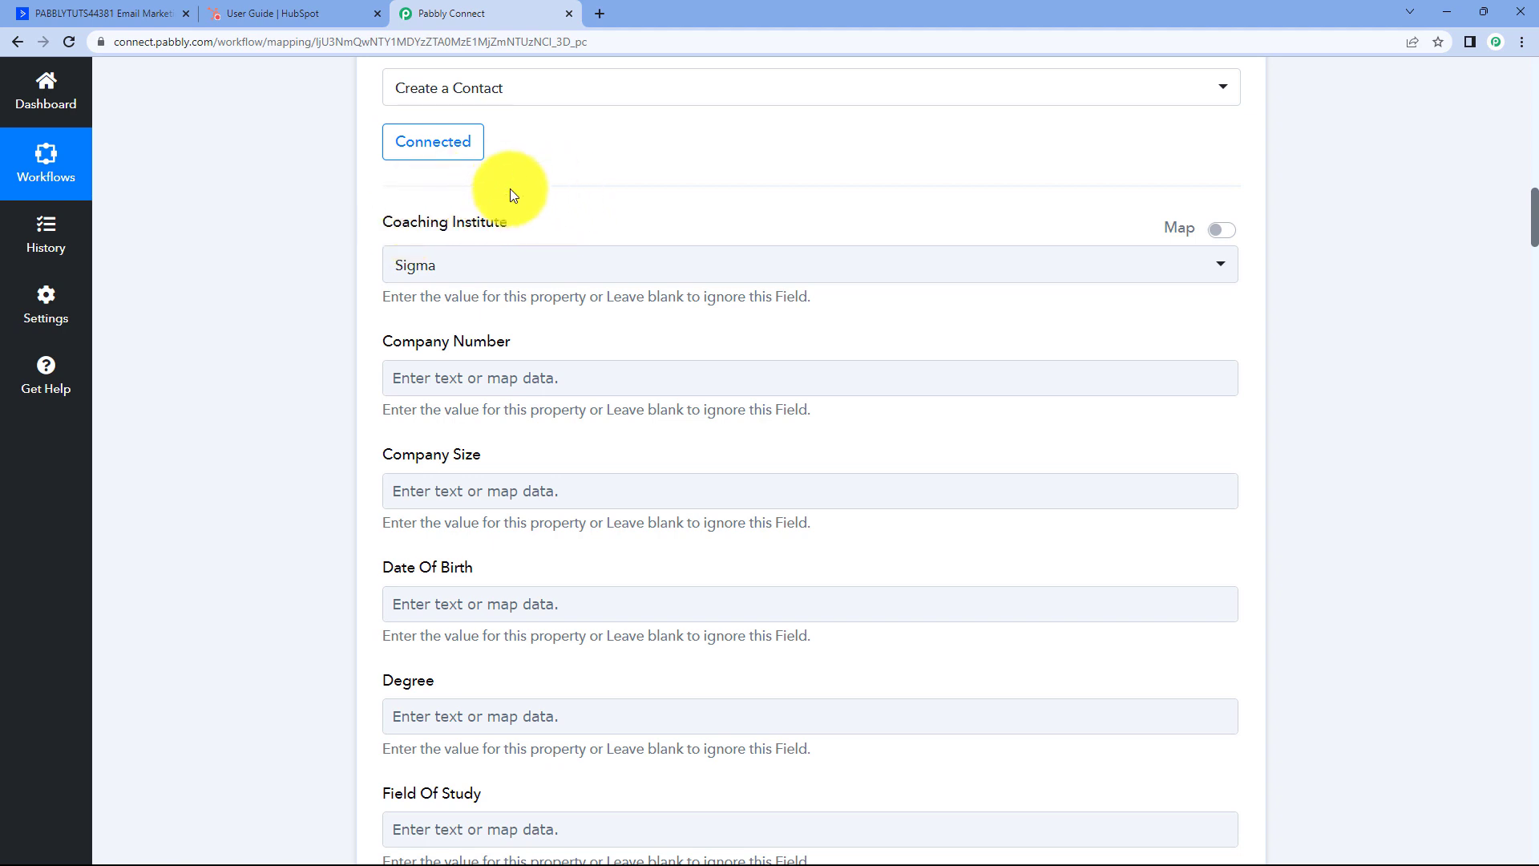
left_click(533, 268)
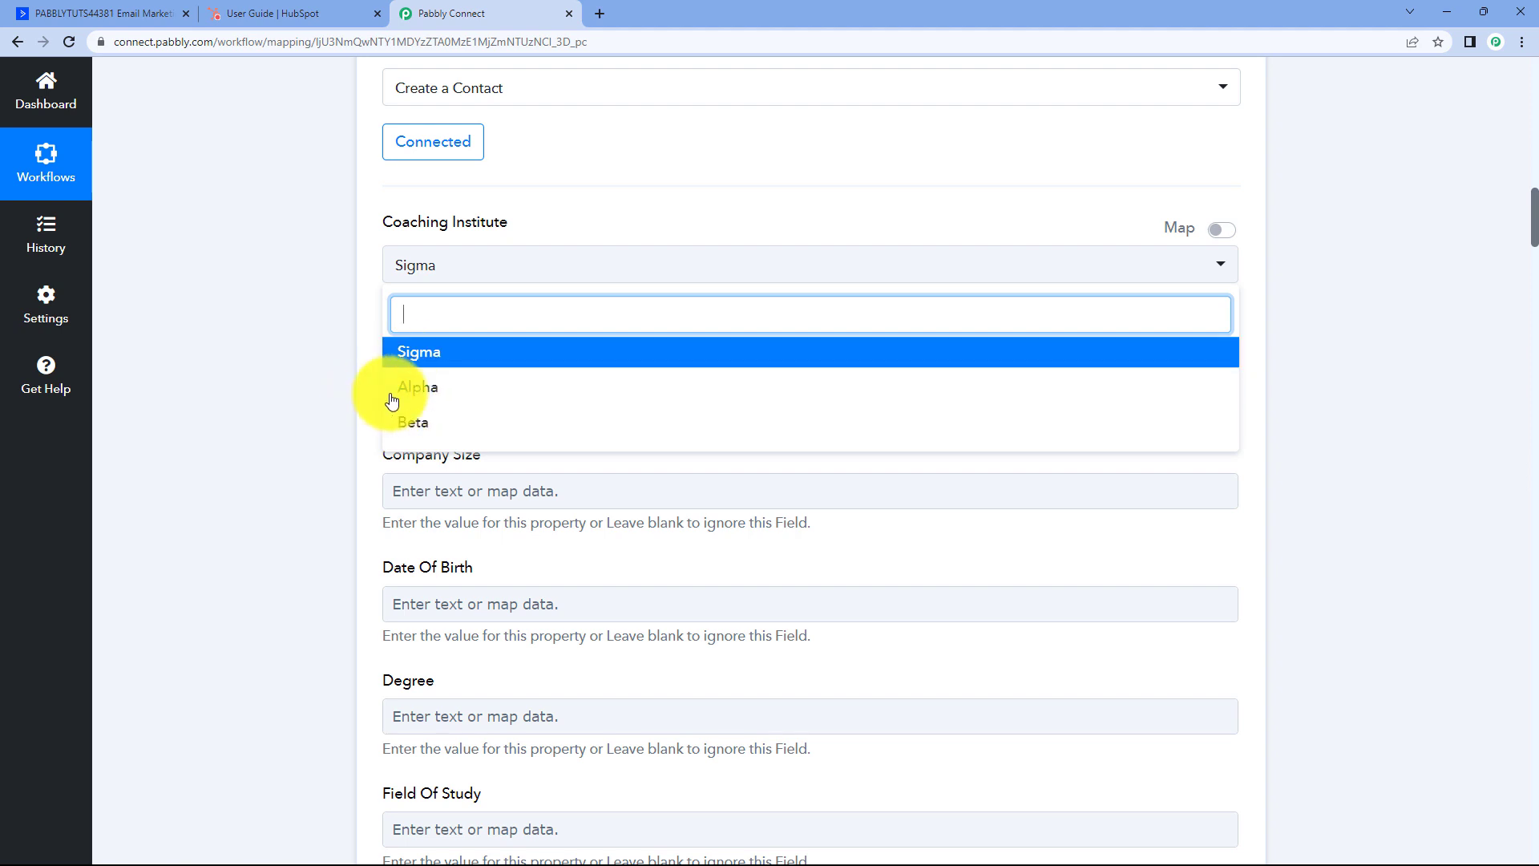
left_click(420, 354)
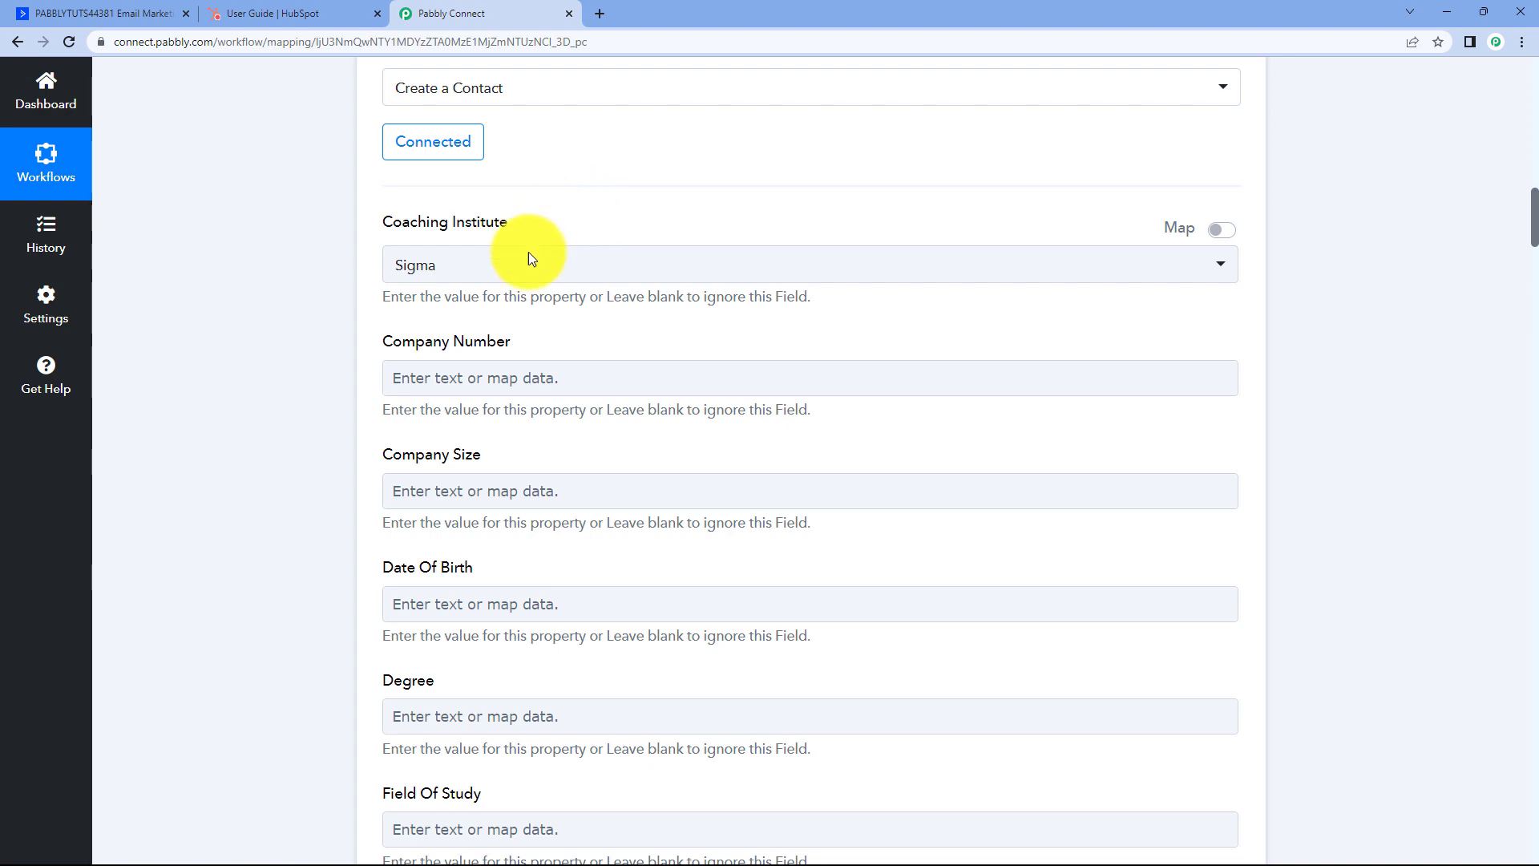
scroll(365, 290, "down", 1)
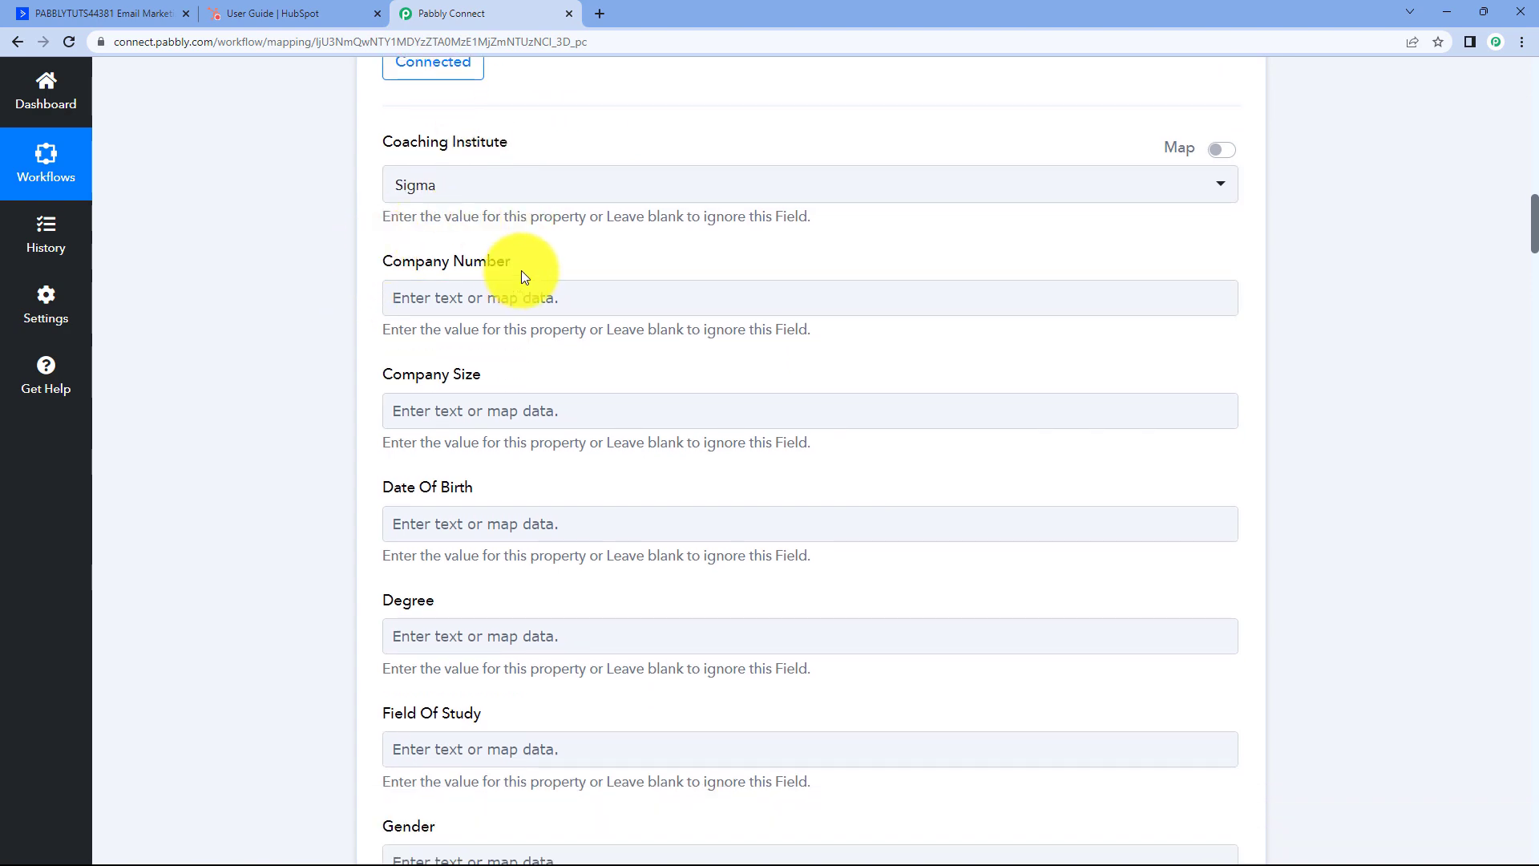
scroll(392, 218, "down", 3)
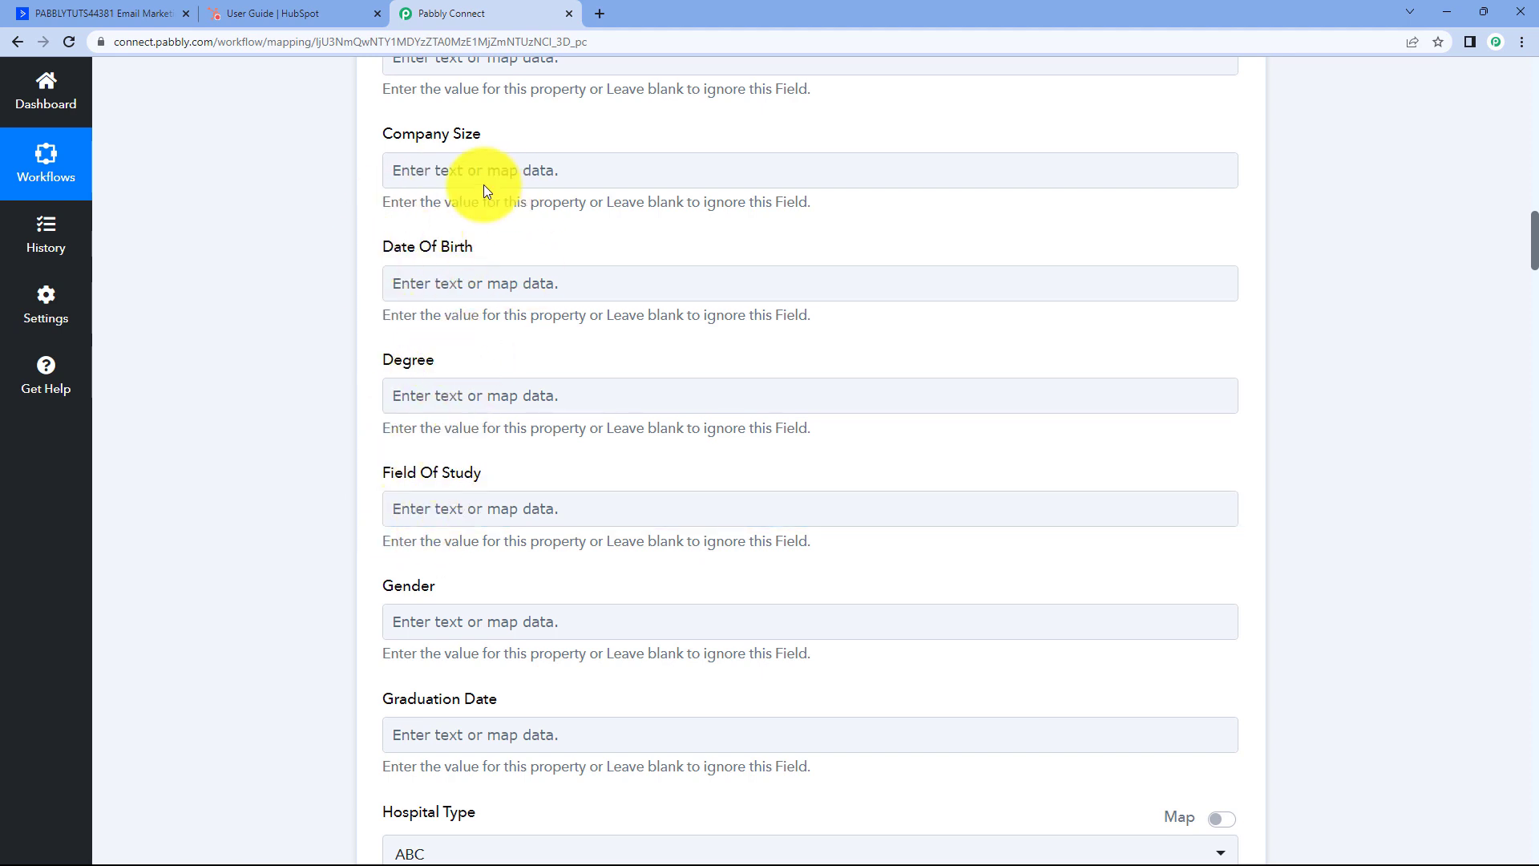
scroll(452, 255, "down", 2)
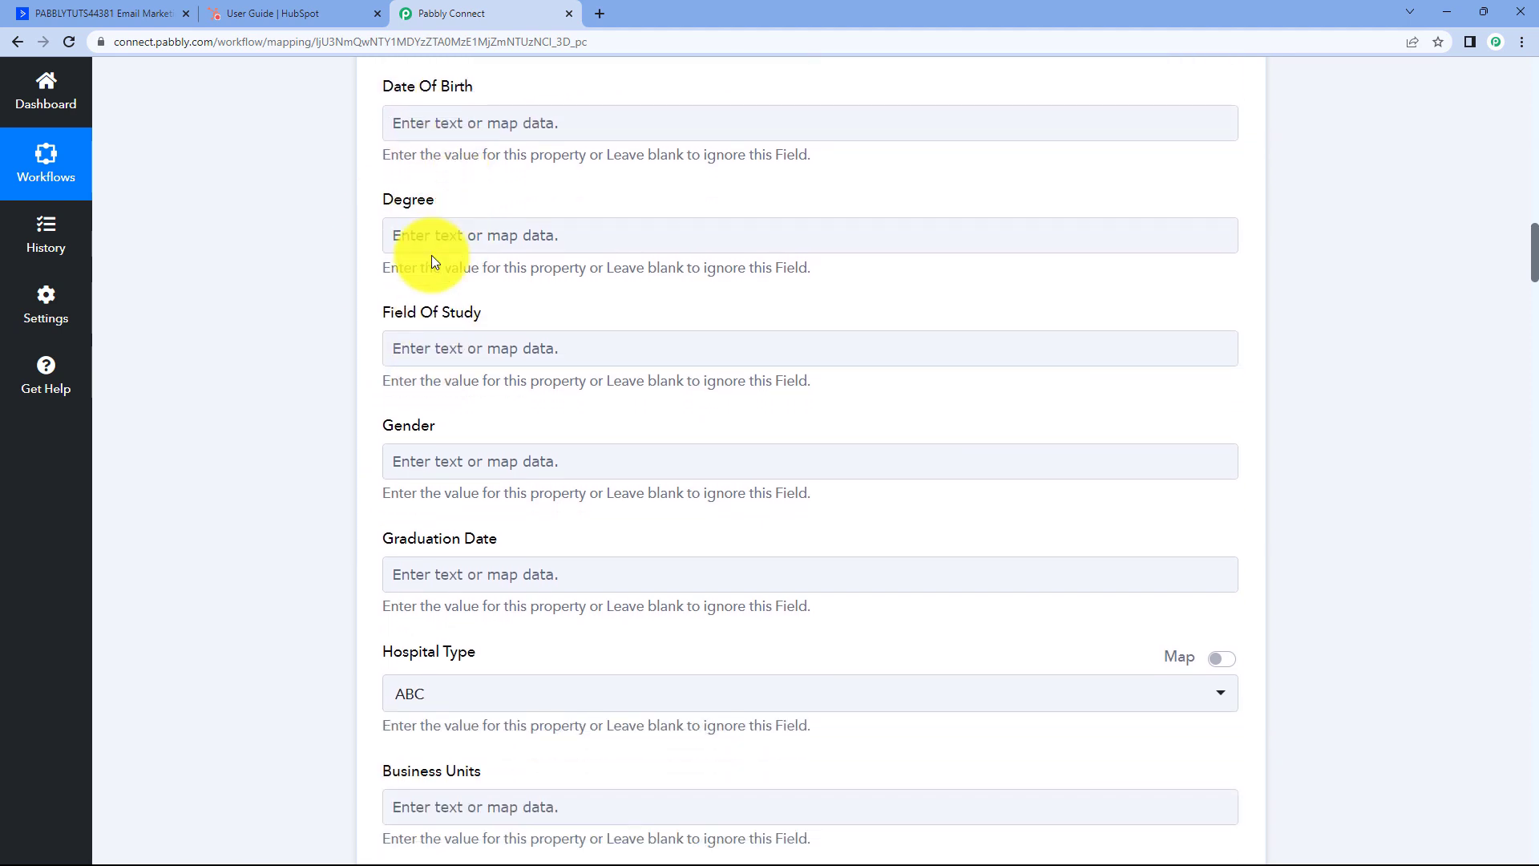
scroll(647, 253, "up", 3)
scroll(638, 292, "up", 10)
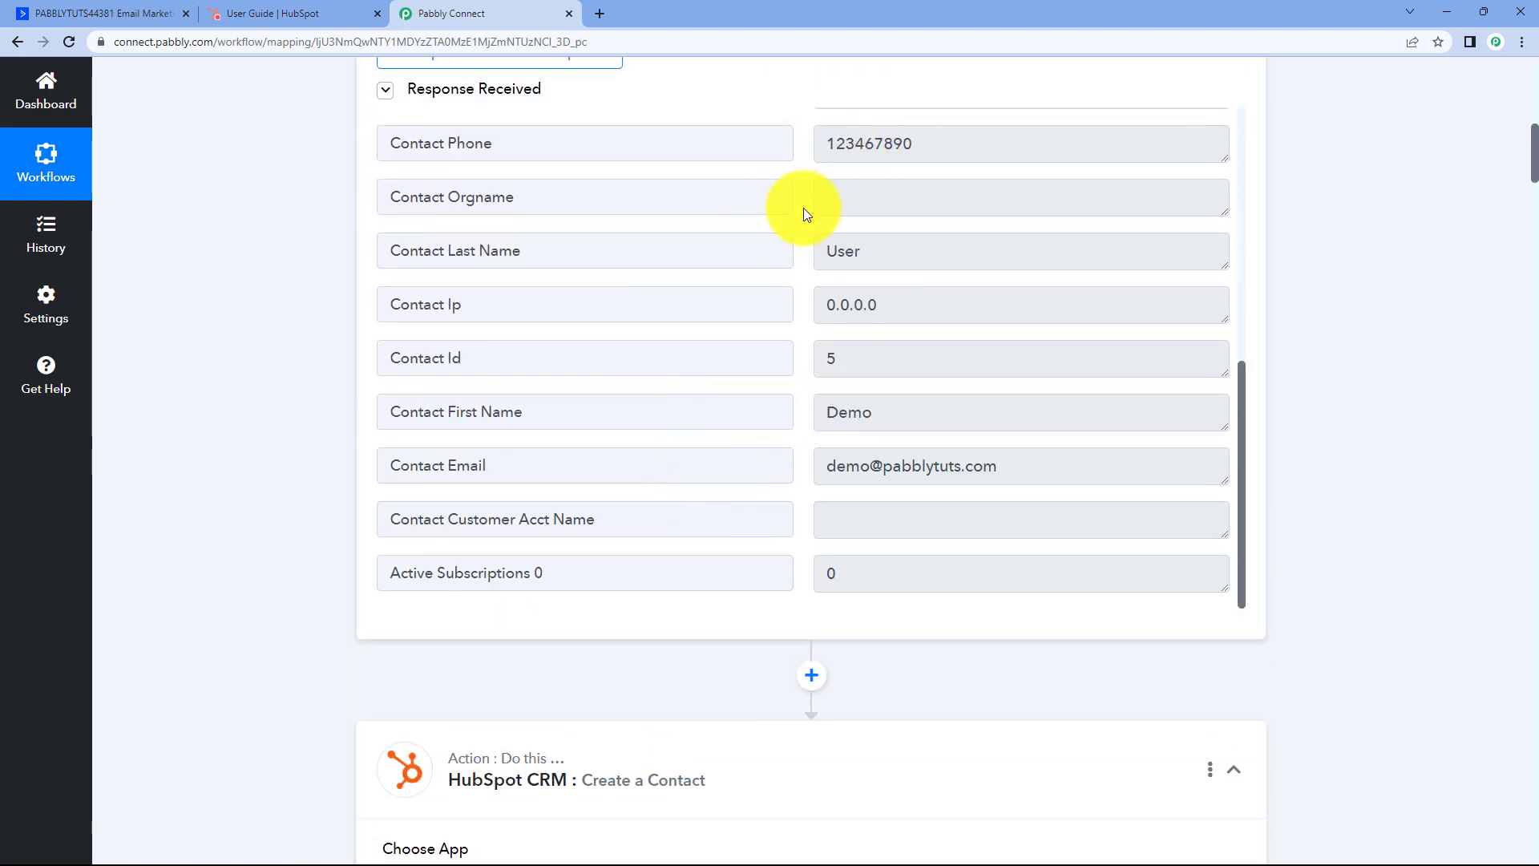
left_click_drag(900, 412, 797, 409)
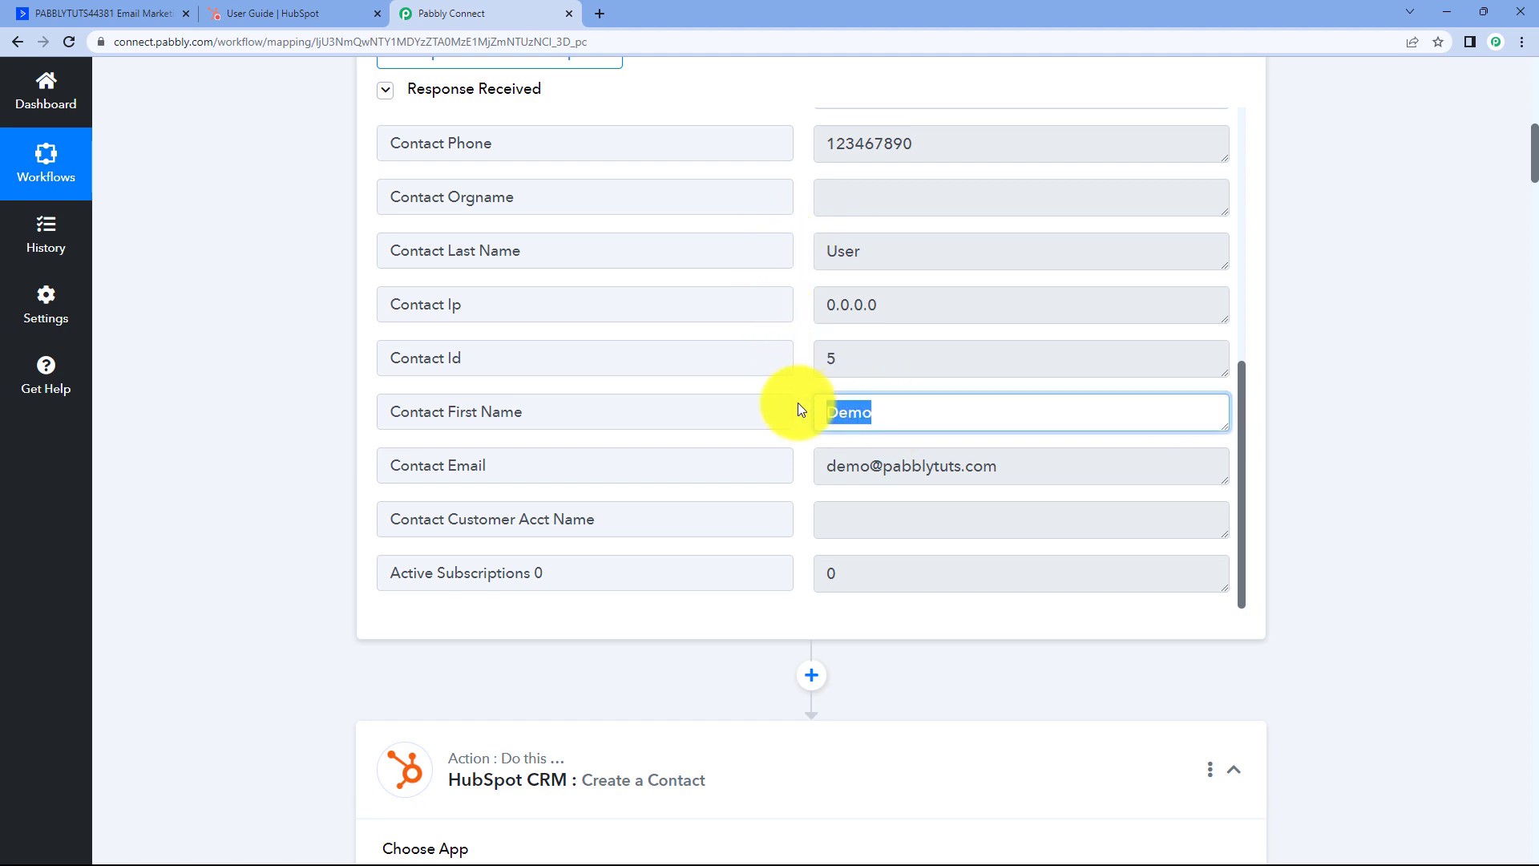
left_click_drag(890, 256, 814, 252)
left_click_drag(929, 147, 783, 160)
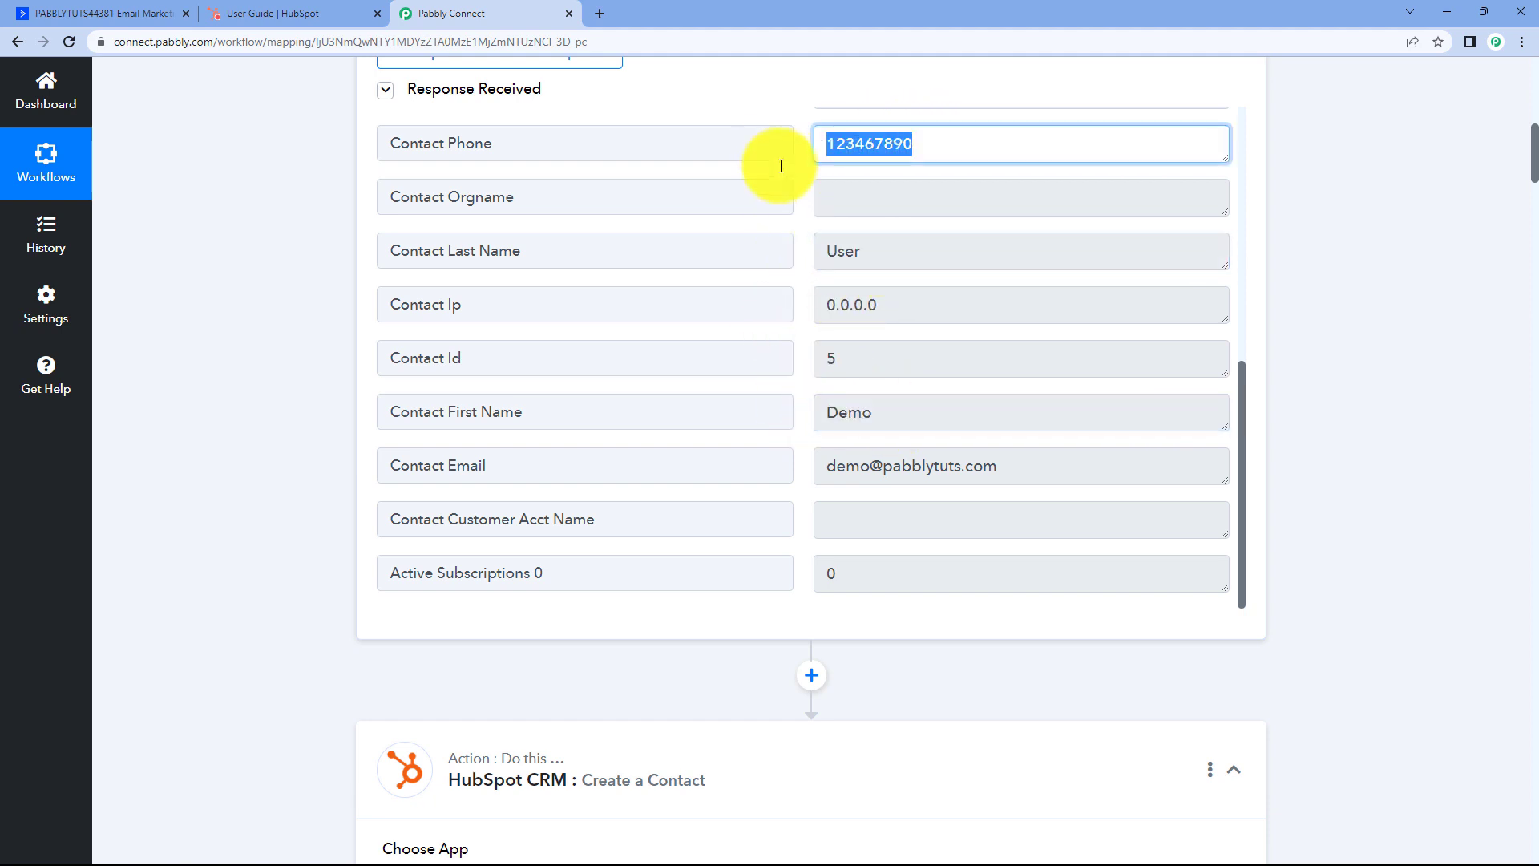
left_click_drag(1003, 469, 804, 473)
left_click(802, 357)
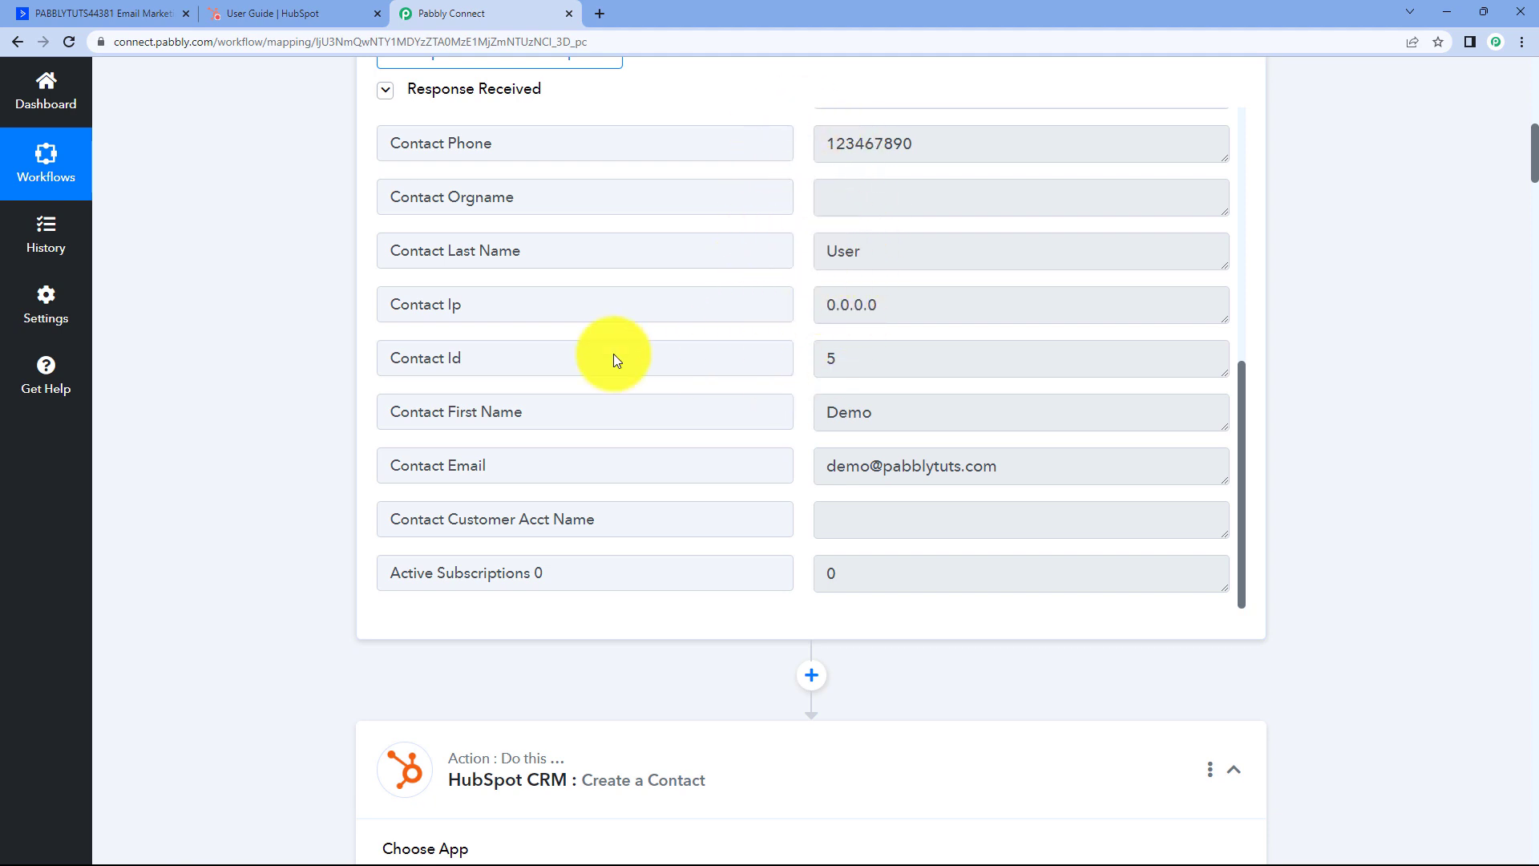
scroll(262, 454, "down", 5)
scroll(301, 428, "down", 8)
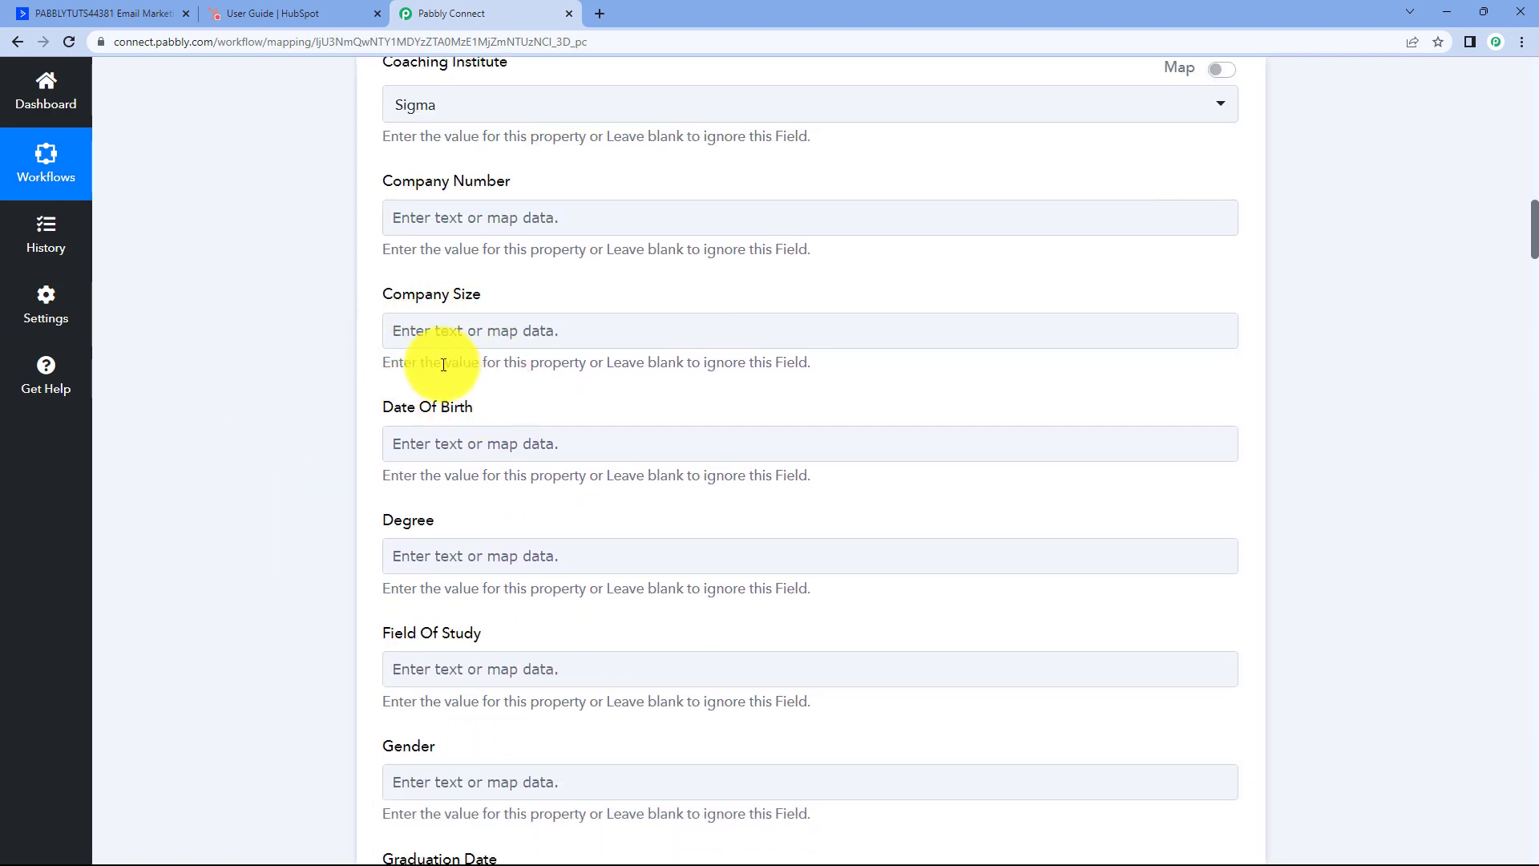
scroll(440, 325, "down", 5)
scroll(542, 381, "down", 10)
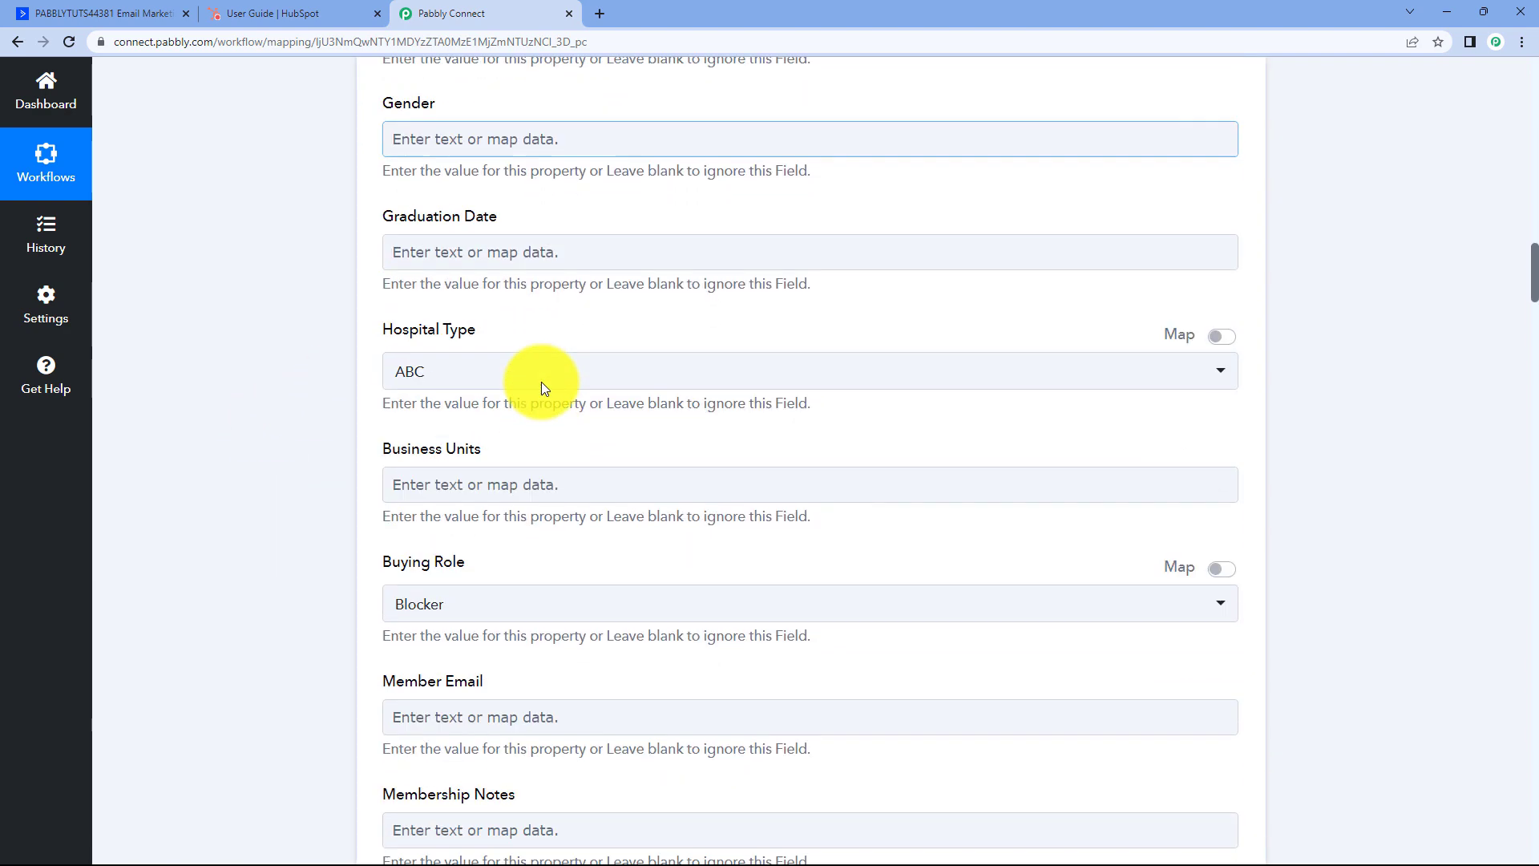
scroll(542, 370, "down", 8)
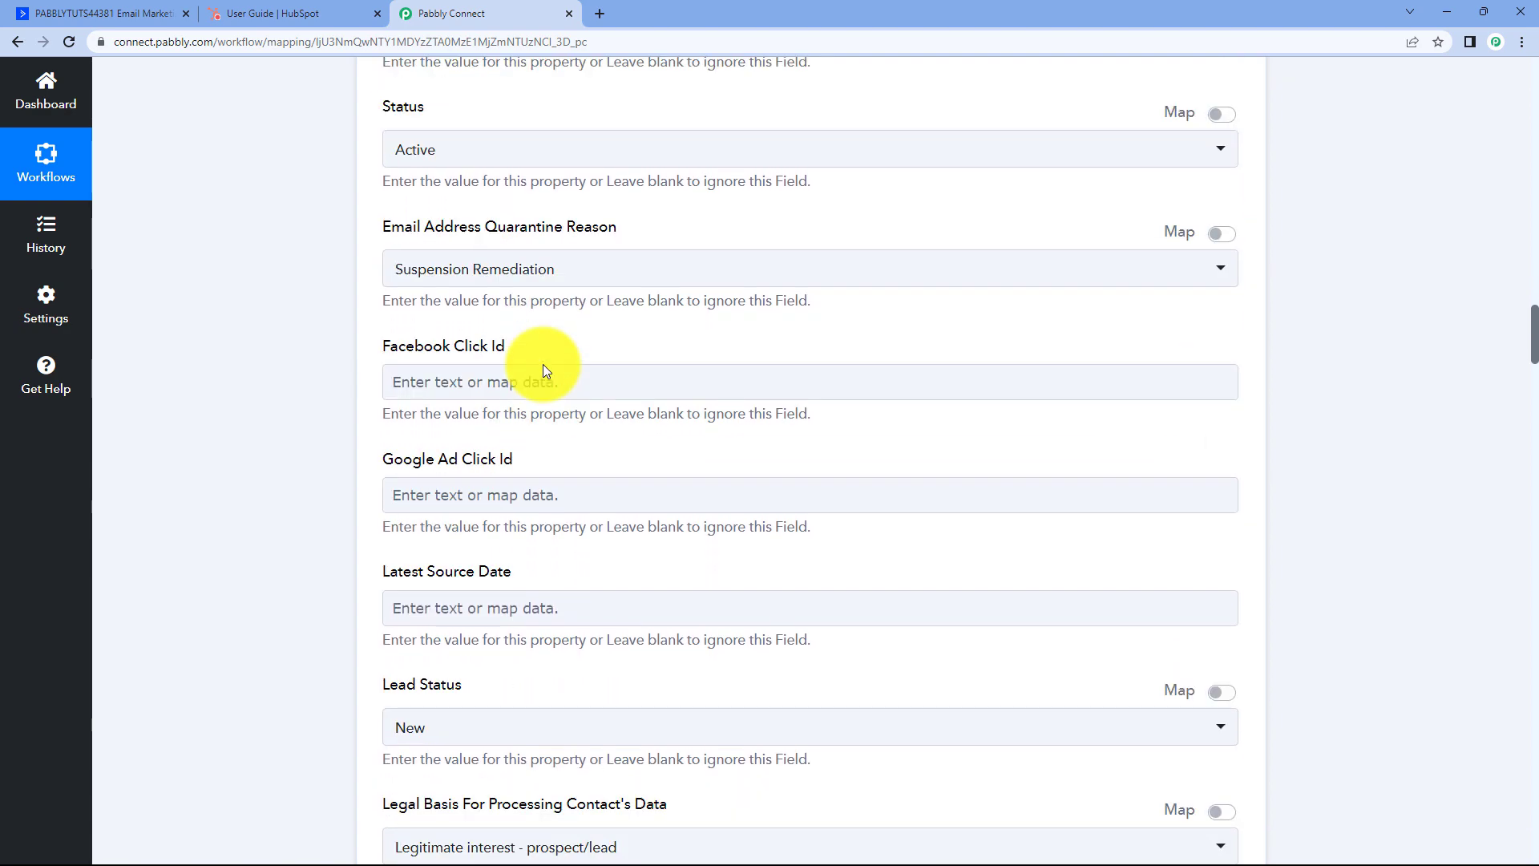
scroll(544, 365, "down", 14)
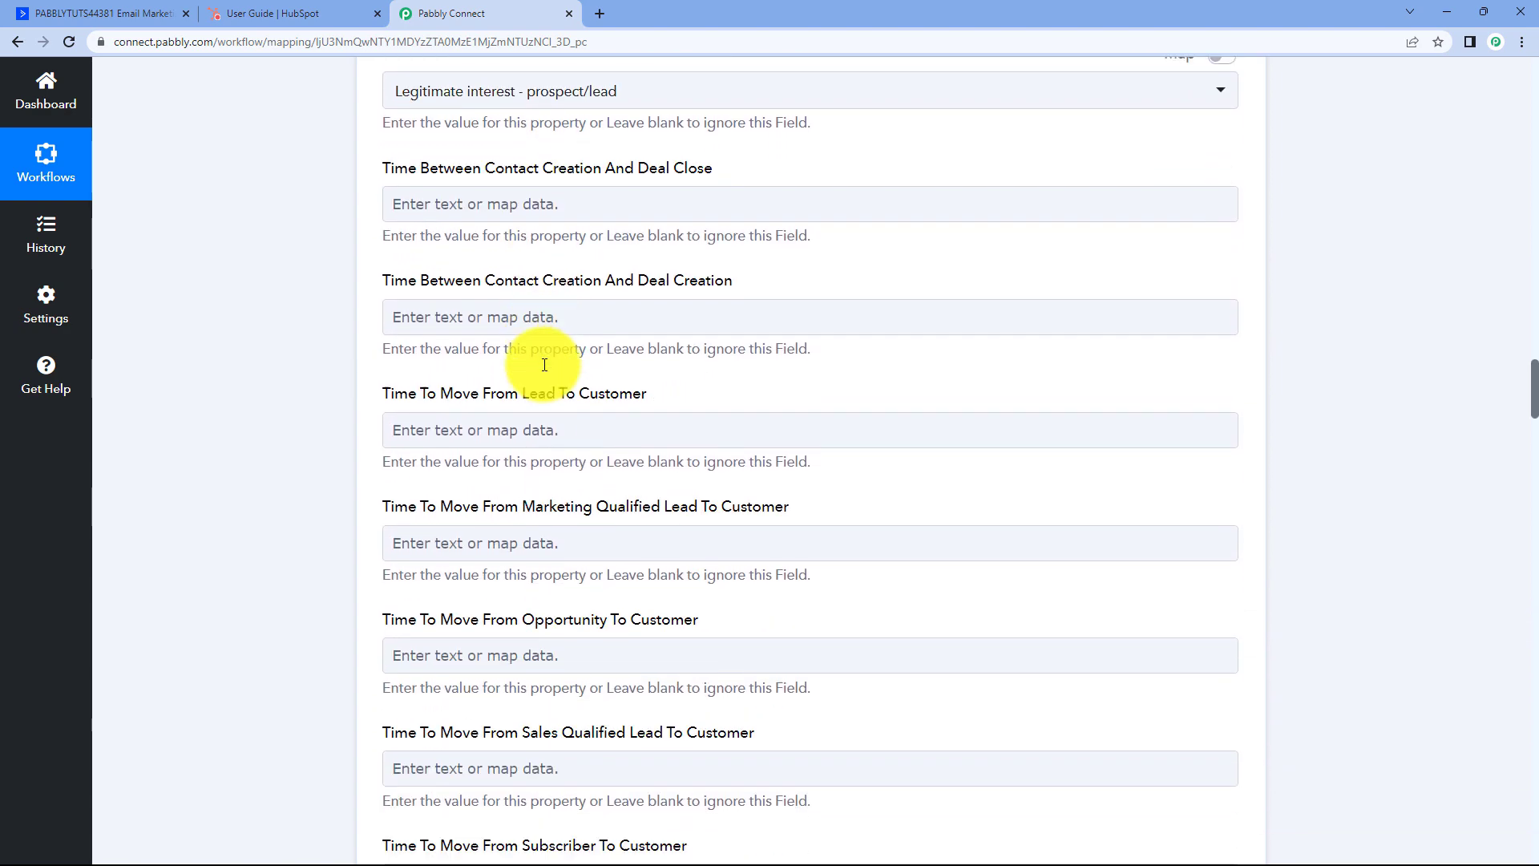
scroll(531, 354, "down", 10)
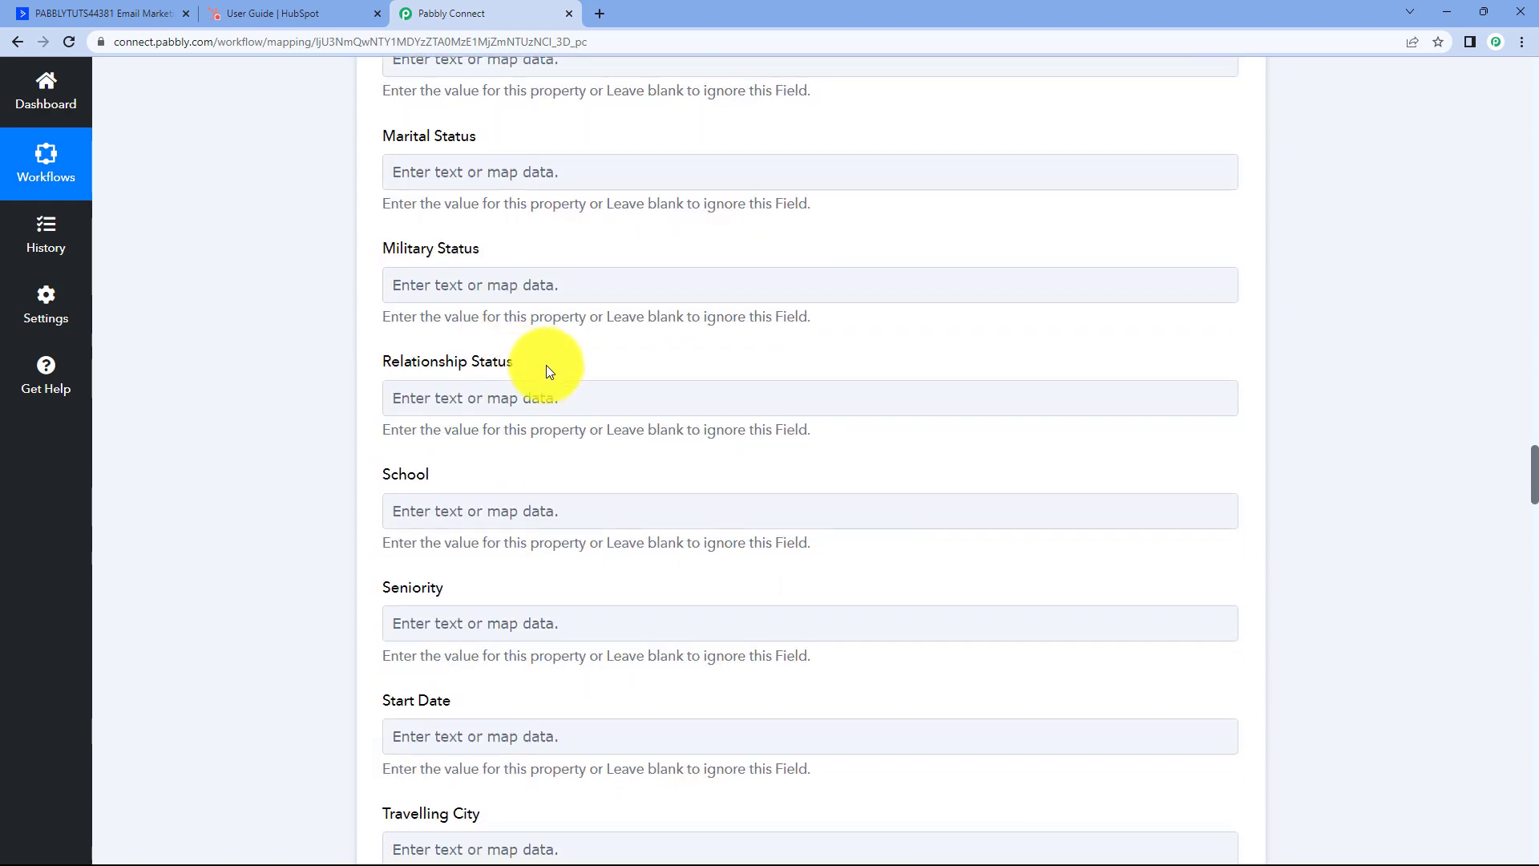
scroll(501, 353, "down", 2)
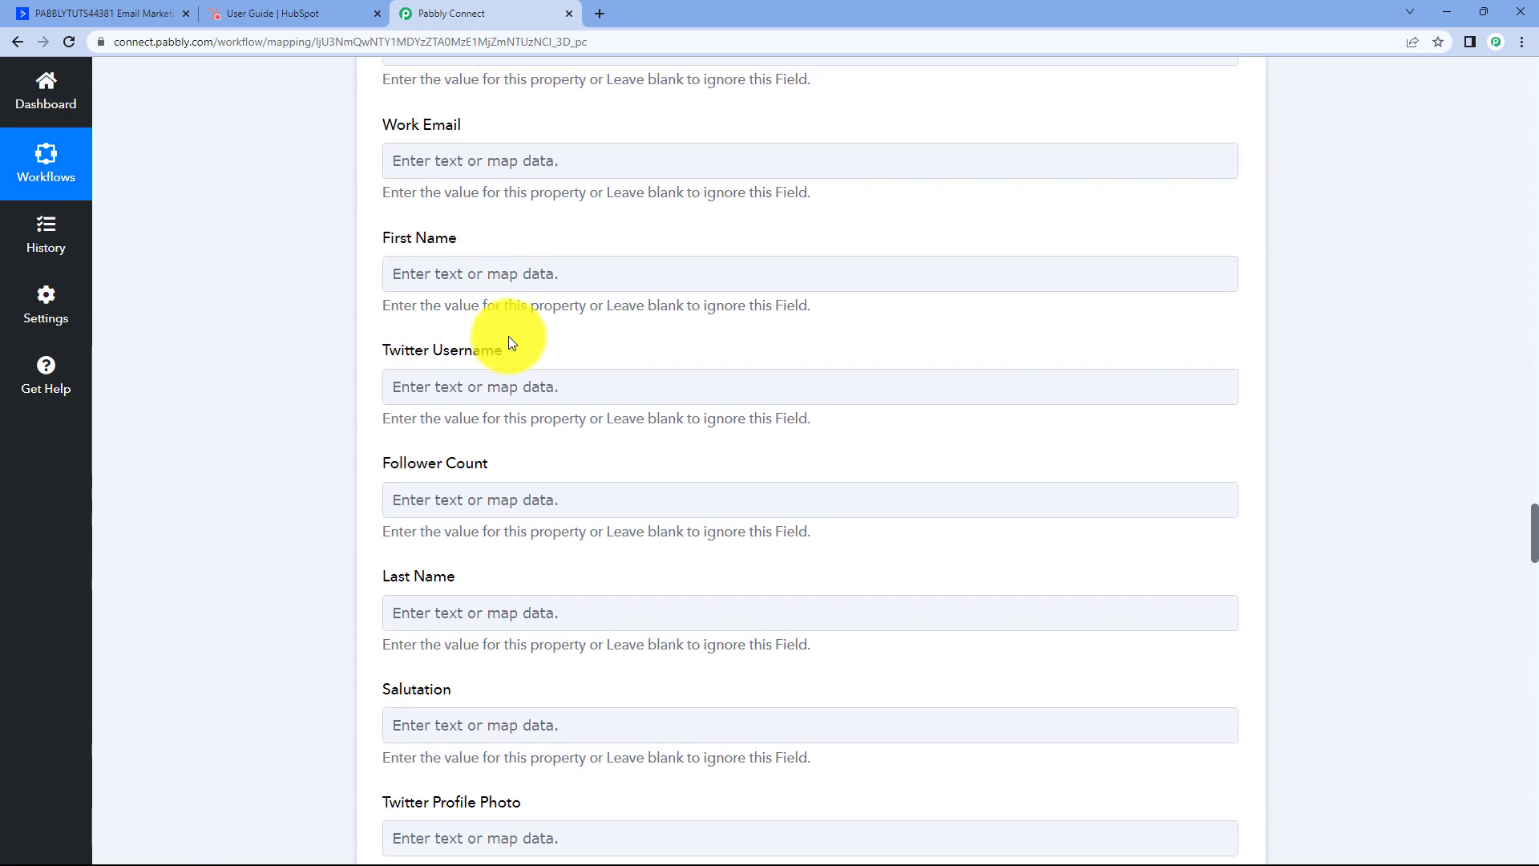
scroll(498, 333, "up", 2)
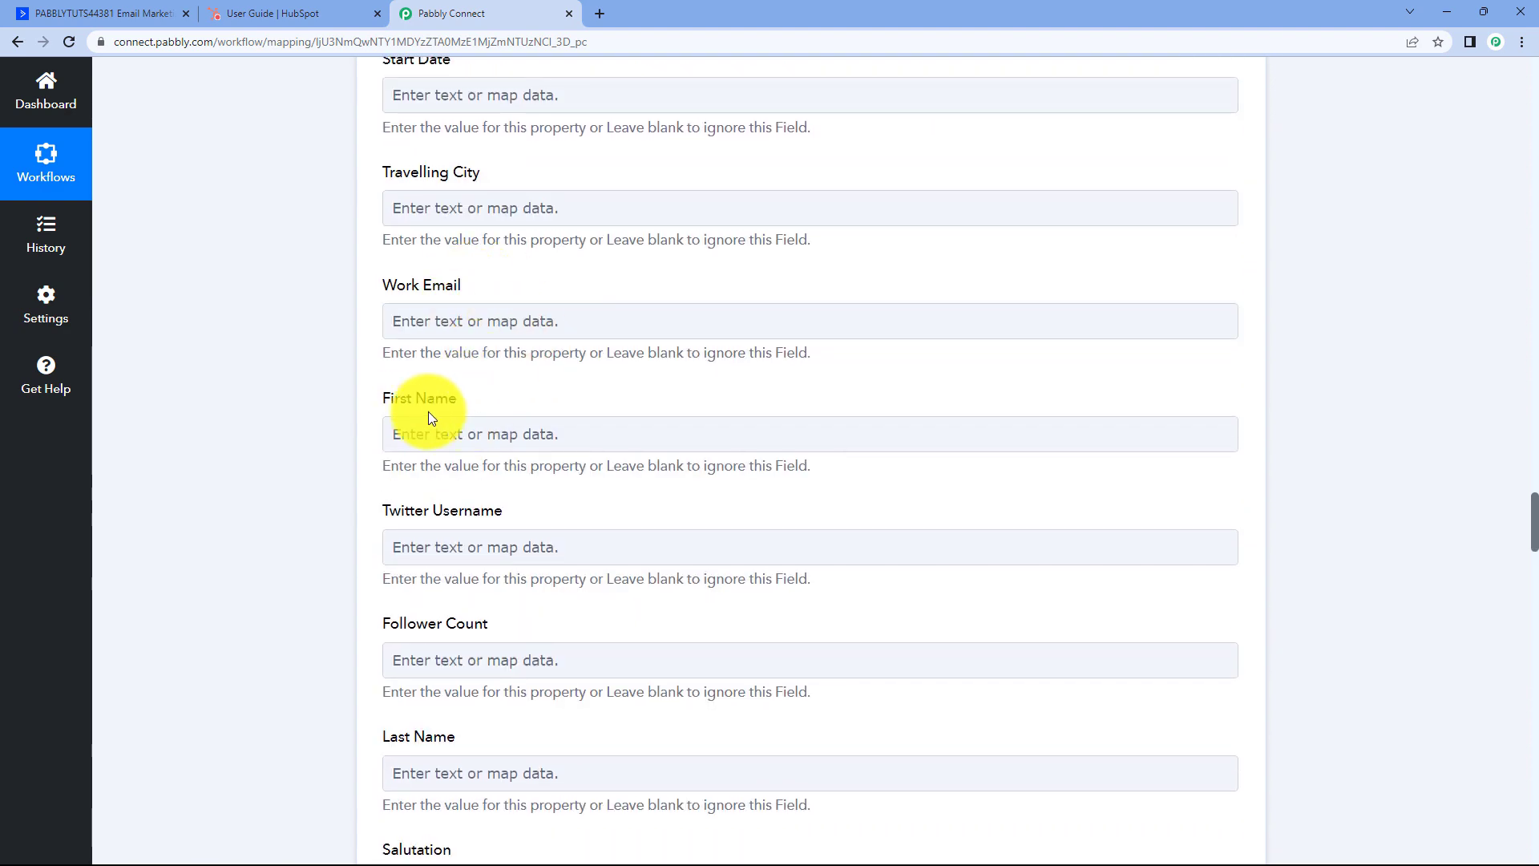
scroll(496, 388, "down", 2)
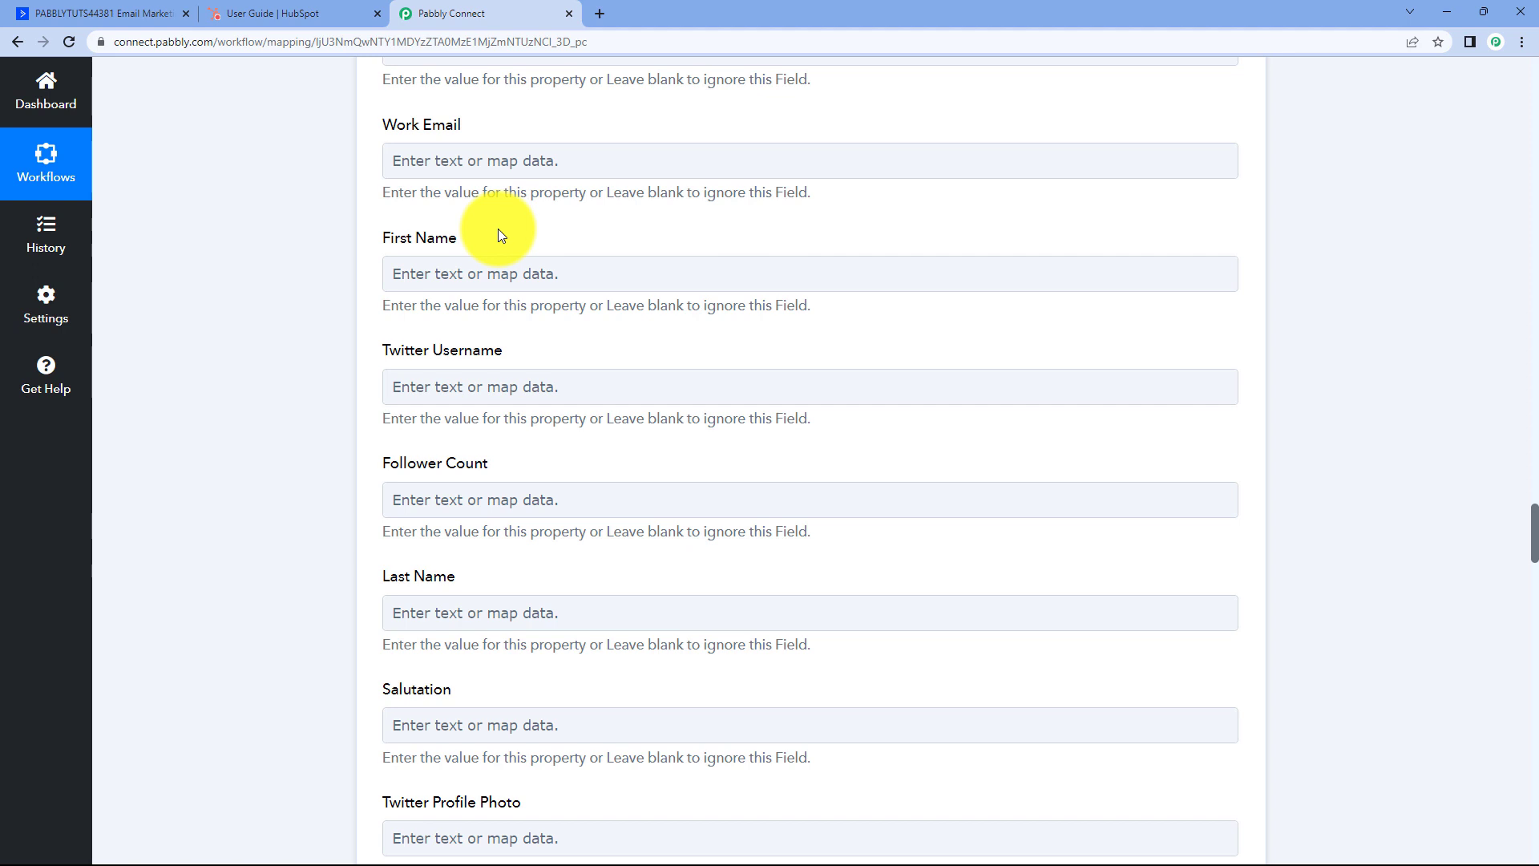
Map ActiveCampaign's Contact First Name into HubSpot's First Name field.
left_click(453, 274)
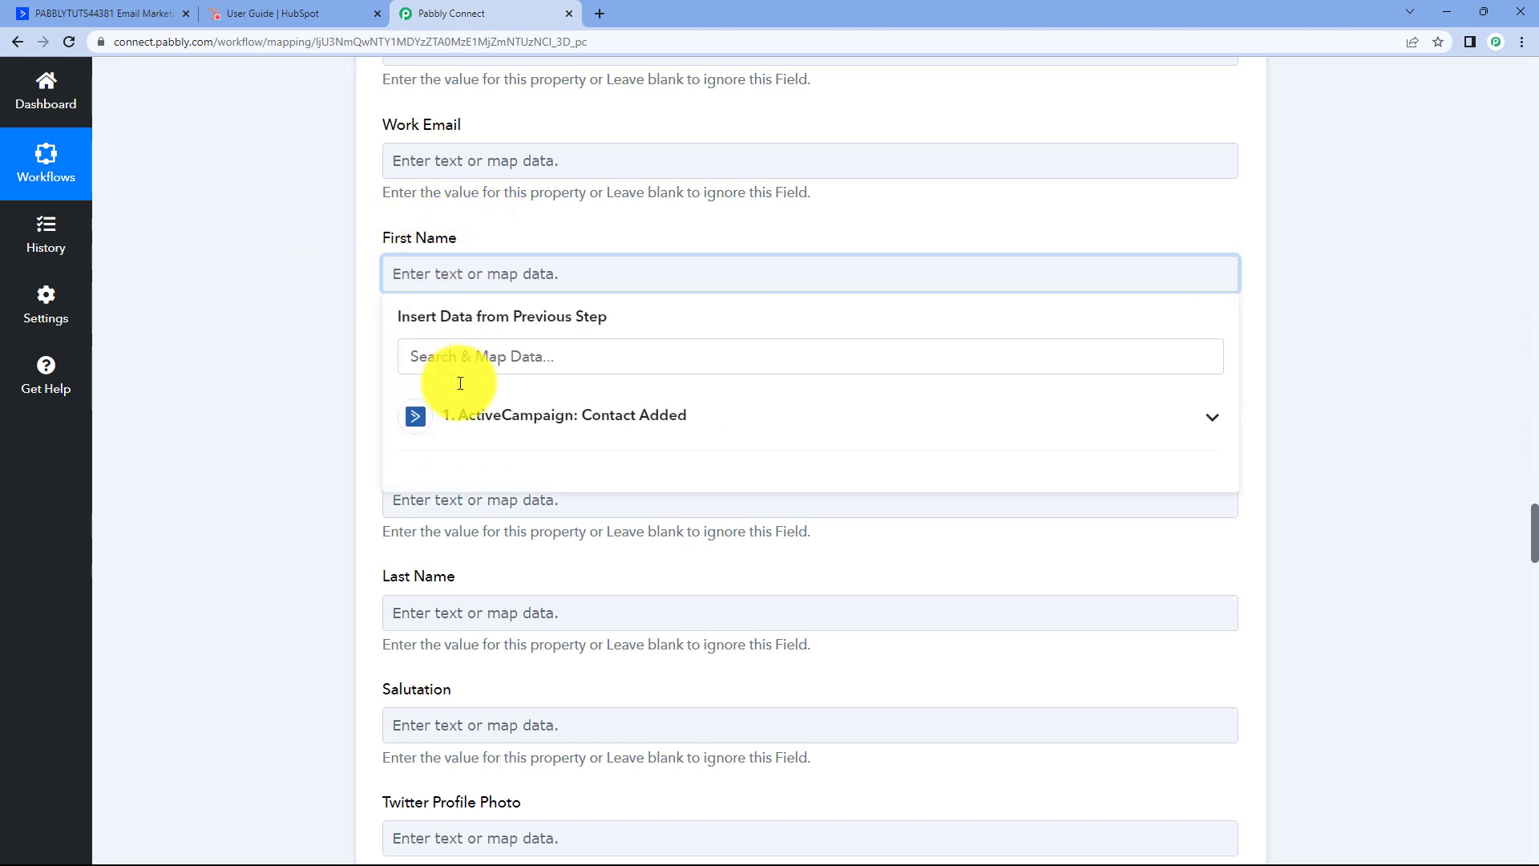
left_click(601, 425)
scroll(339, 406, "up", 1)
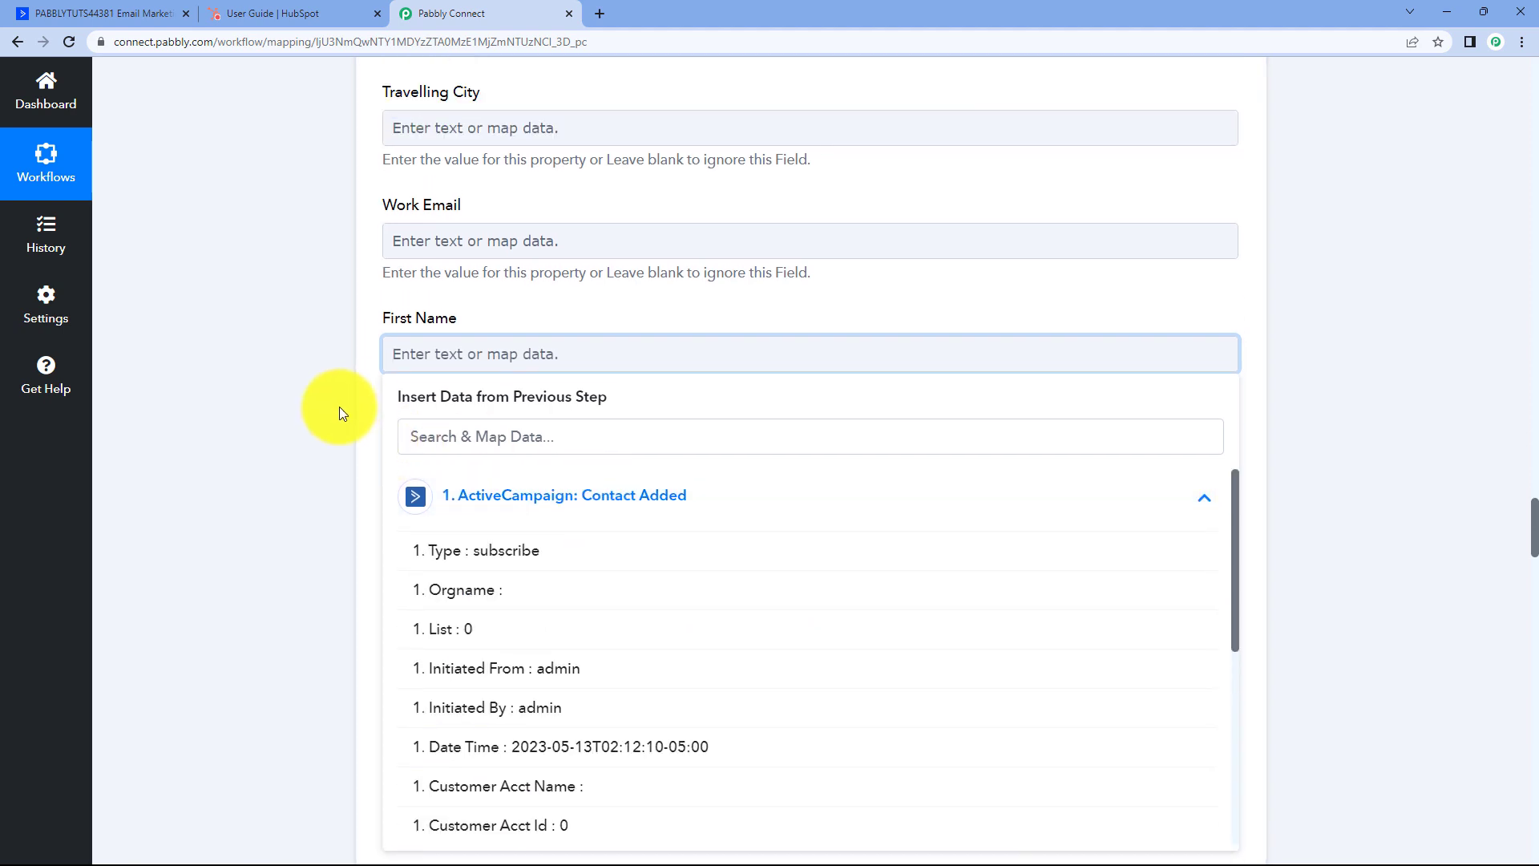
scroll(340, 406, "down", 3)
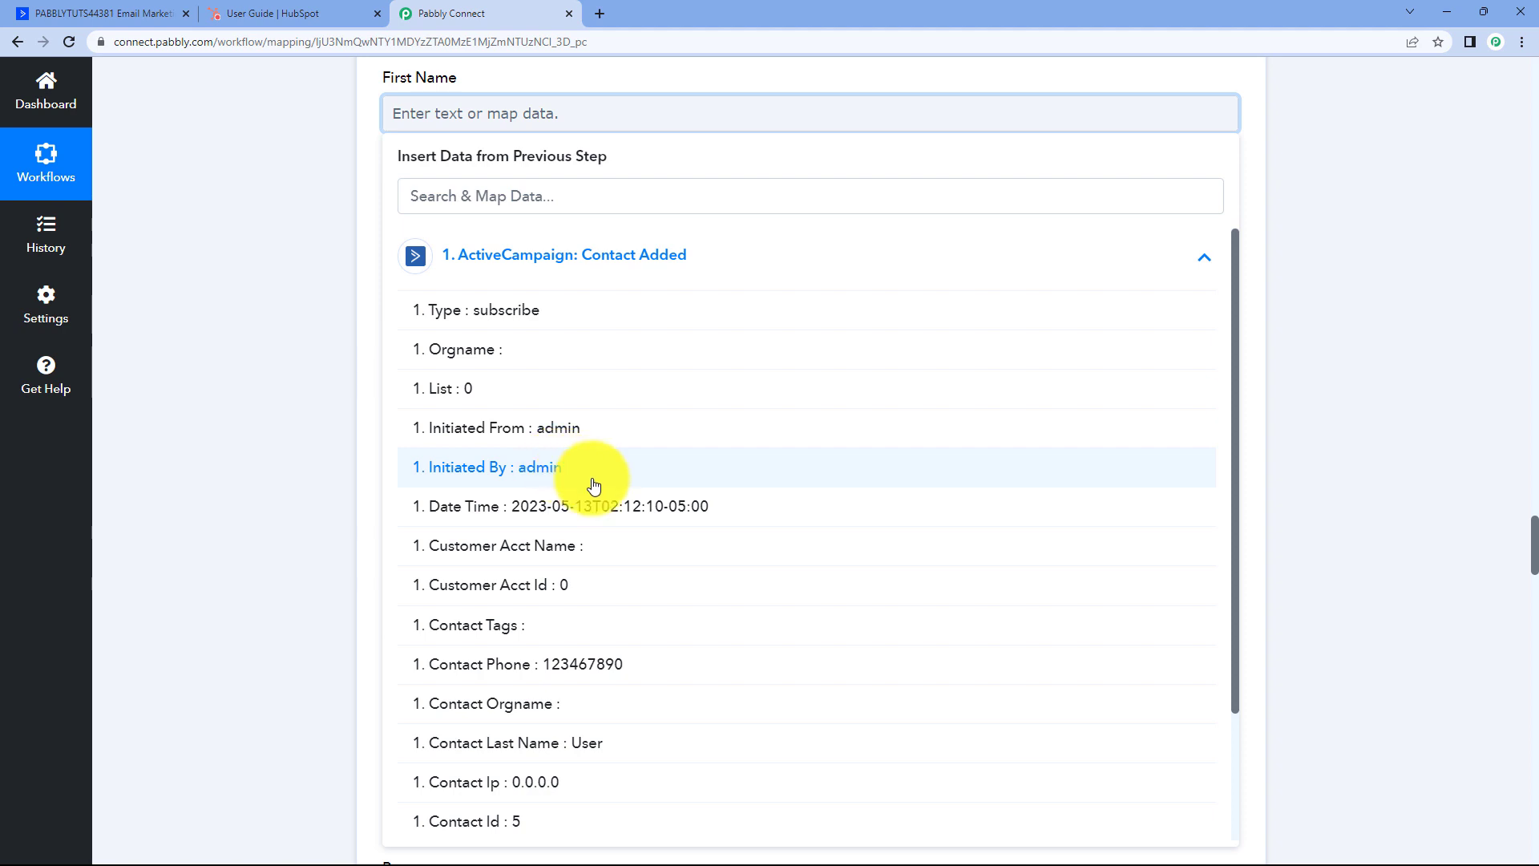
scroll(593, 485, "down", 1)
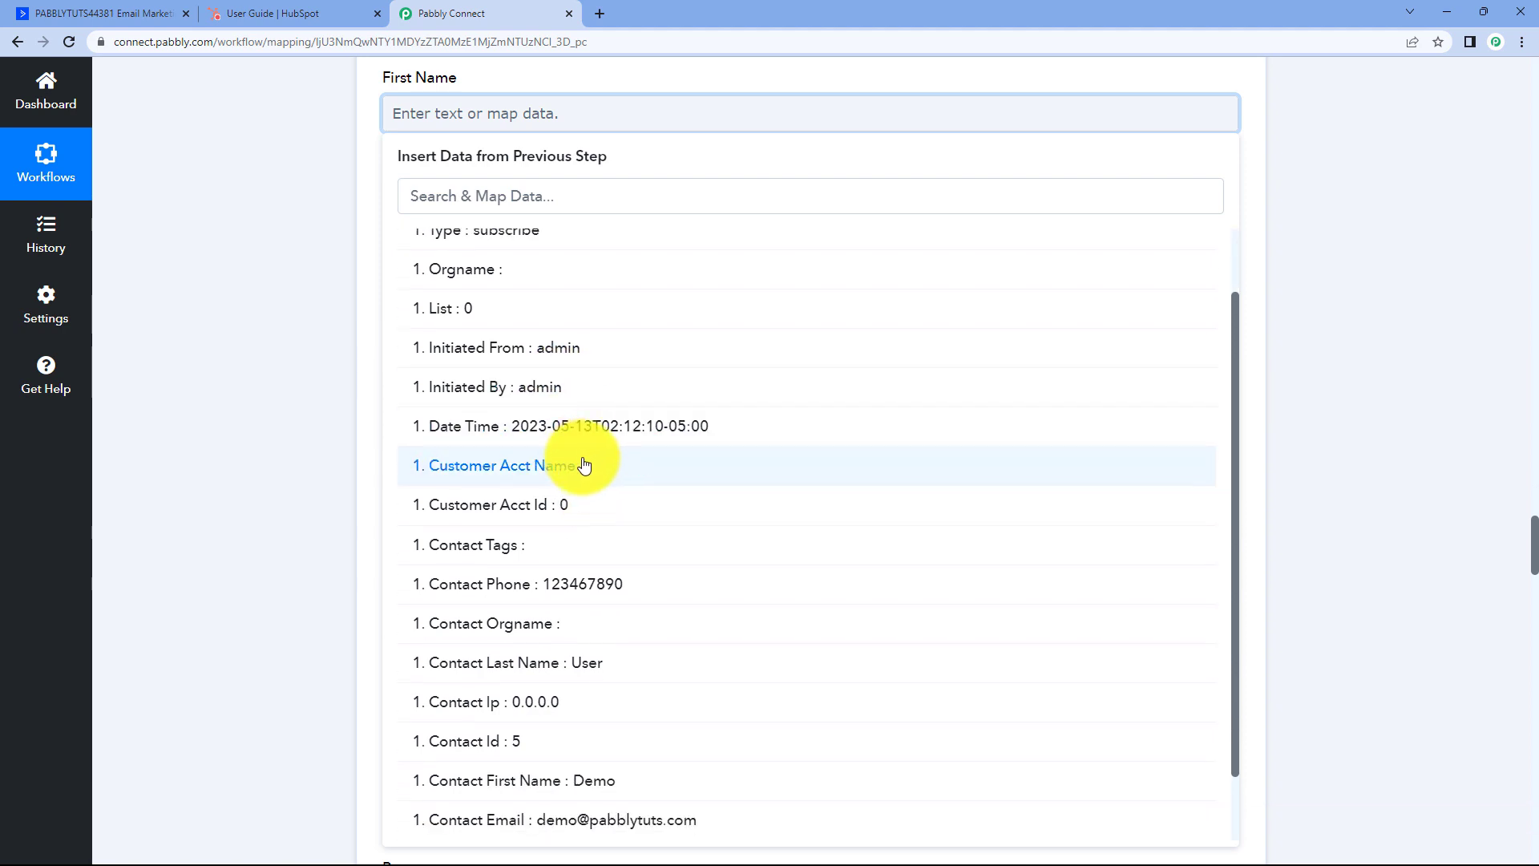
scroll(592, 481, "down", 1)
scroll(587, 511, "down", 1)
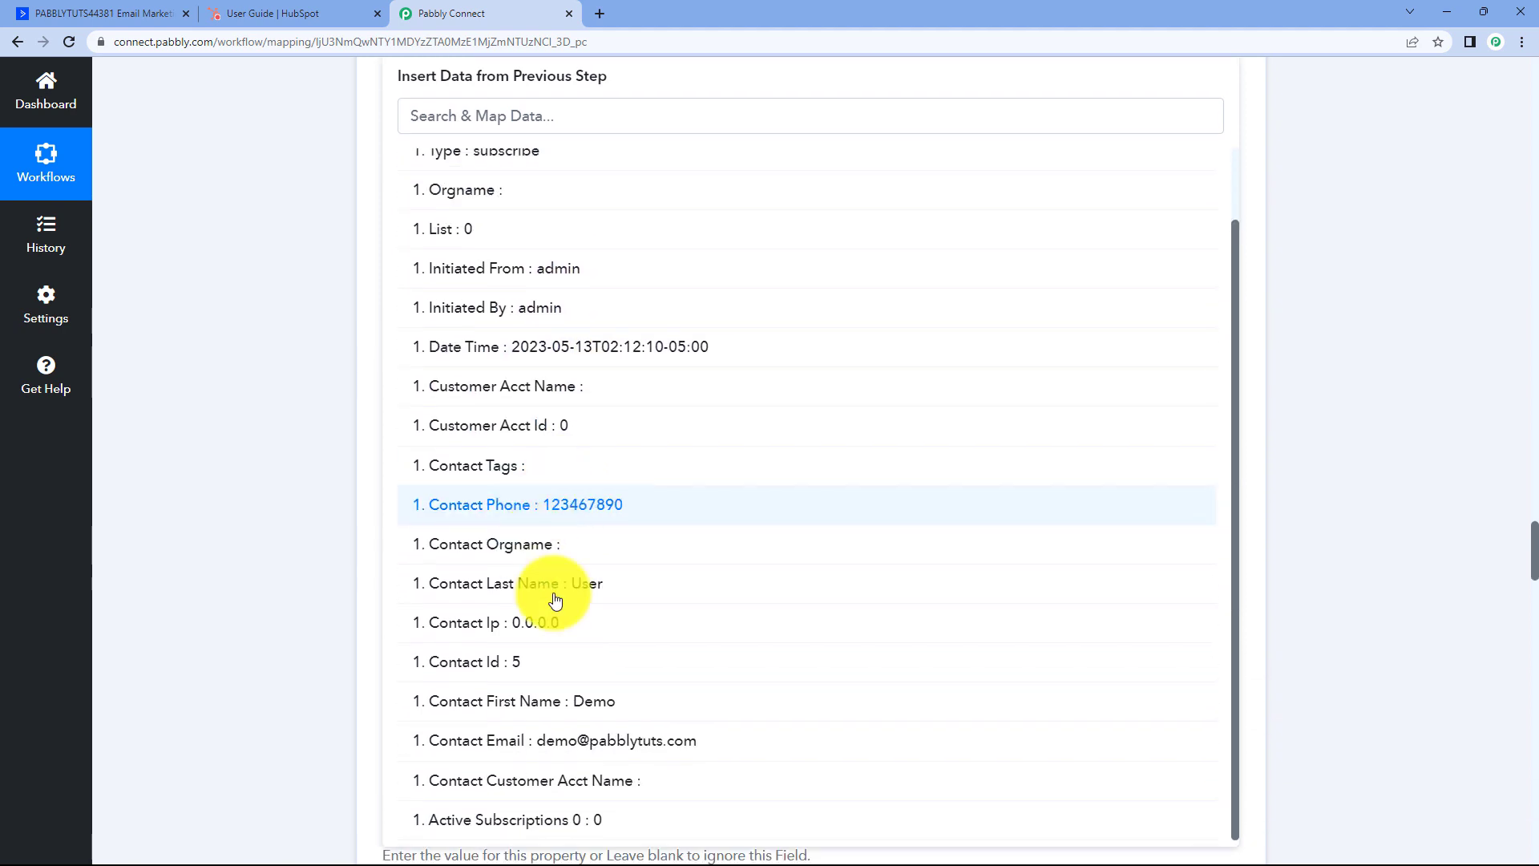
left_click(524, 711)
left_click(272, 368)
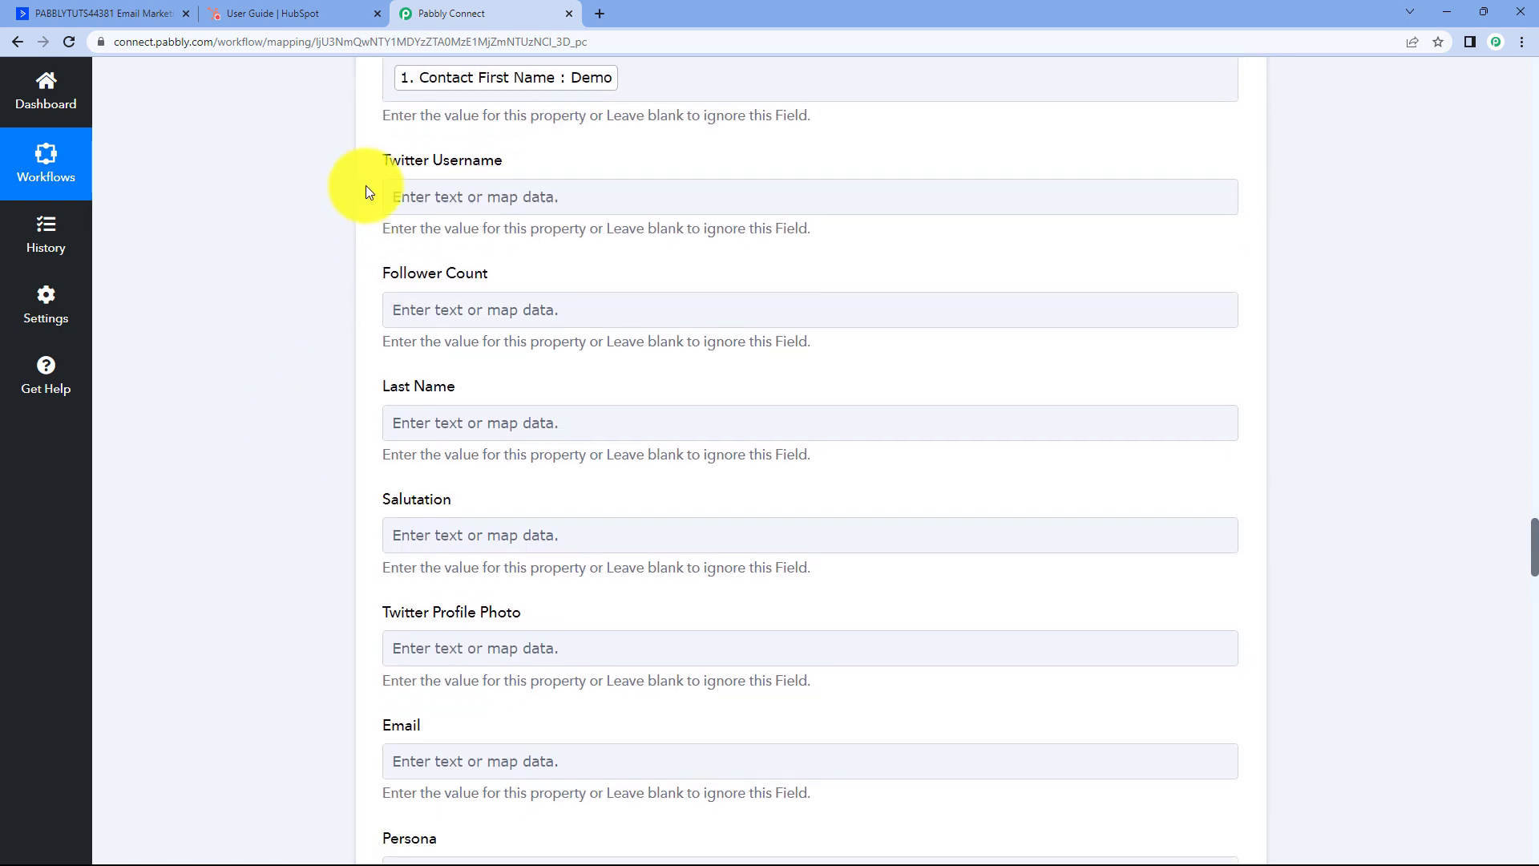
scroll(401, 189, "up", 1)
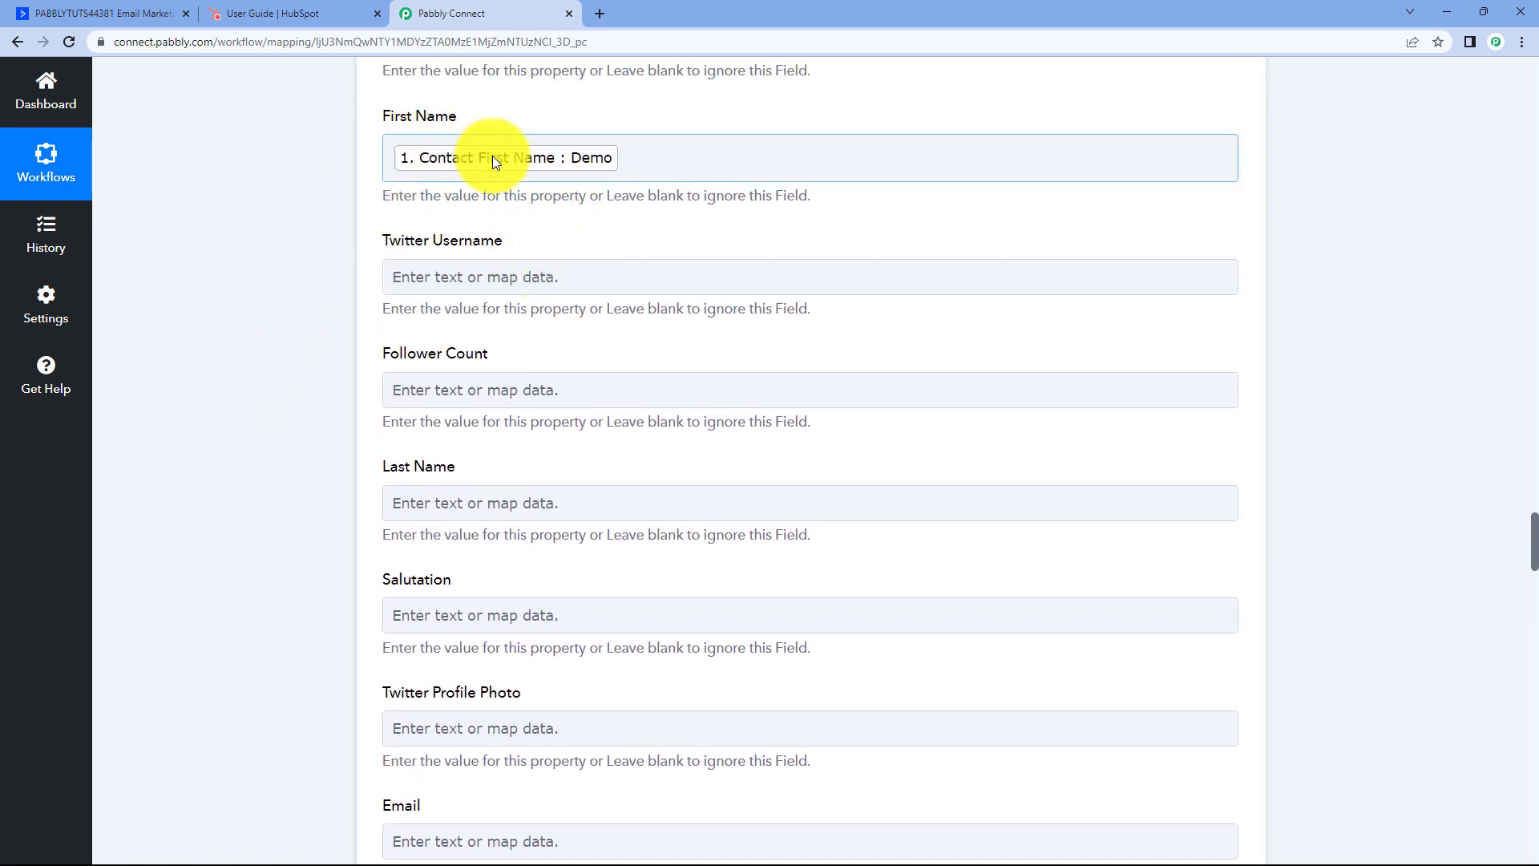
scroll(344, 265, "down", 3)
Map ActiveCampaign's Contact Last Name into HubSpot's Last Name field.
left_click(454, 264)
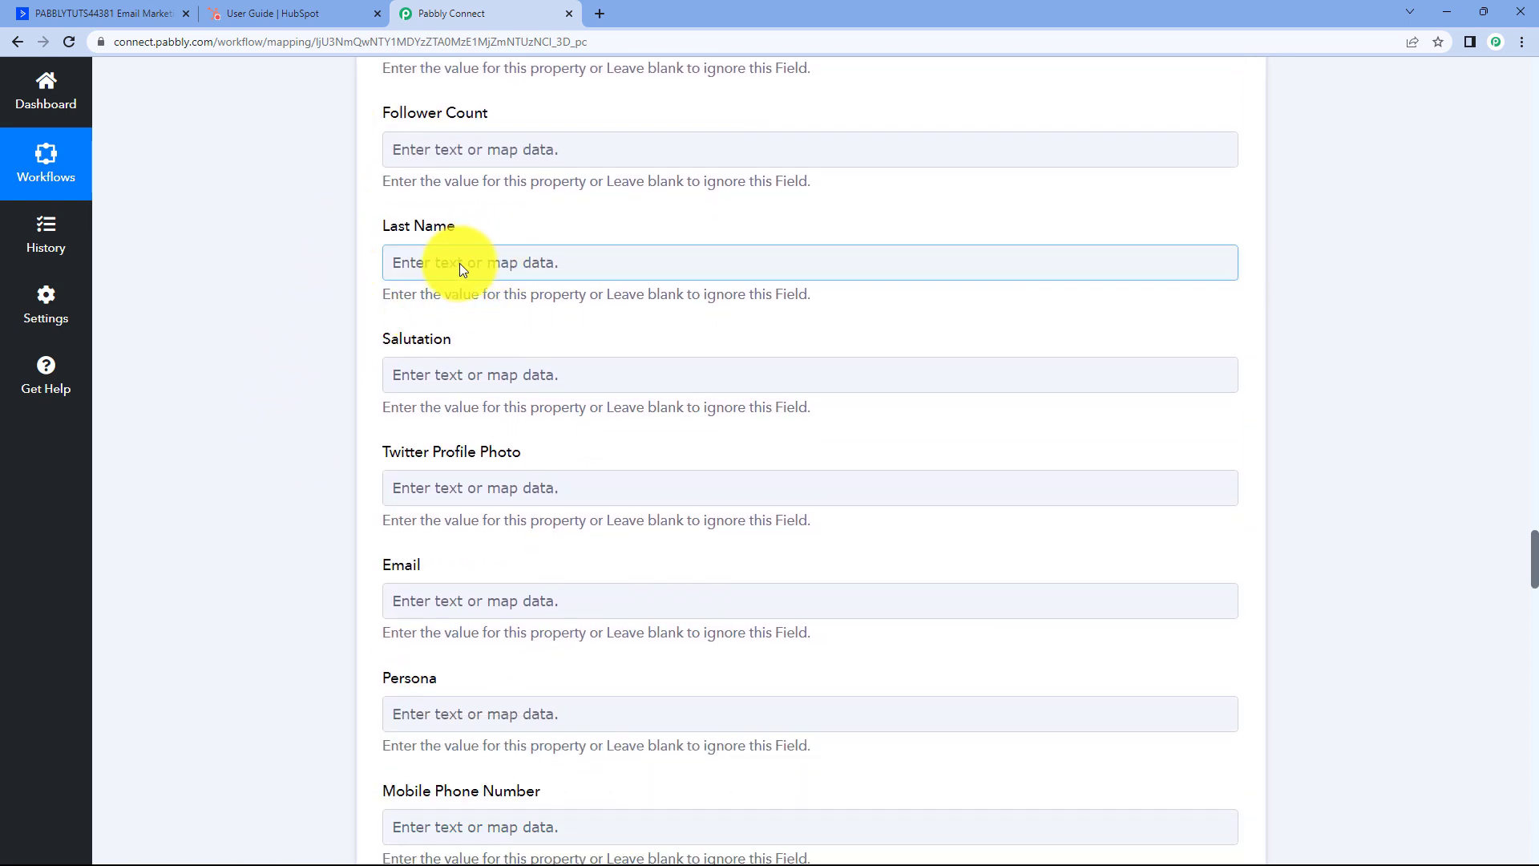
left_click(460, 263)
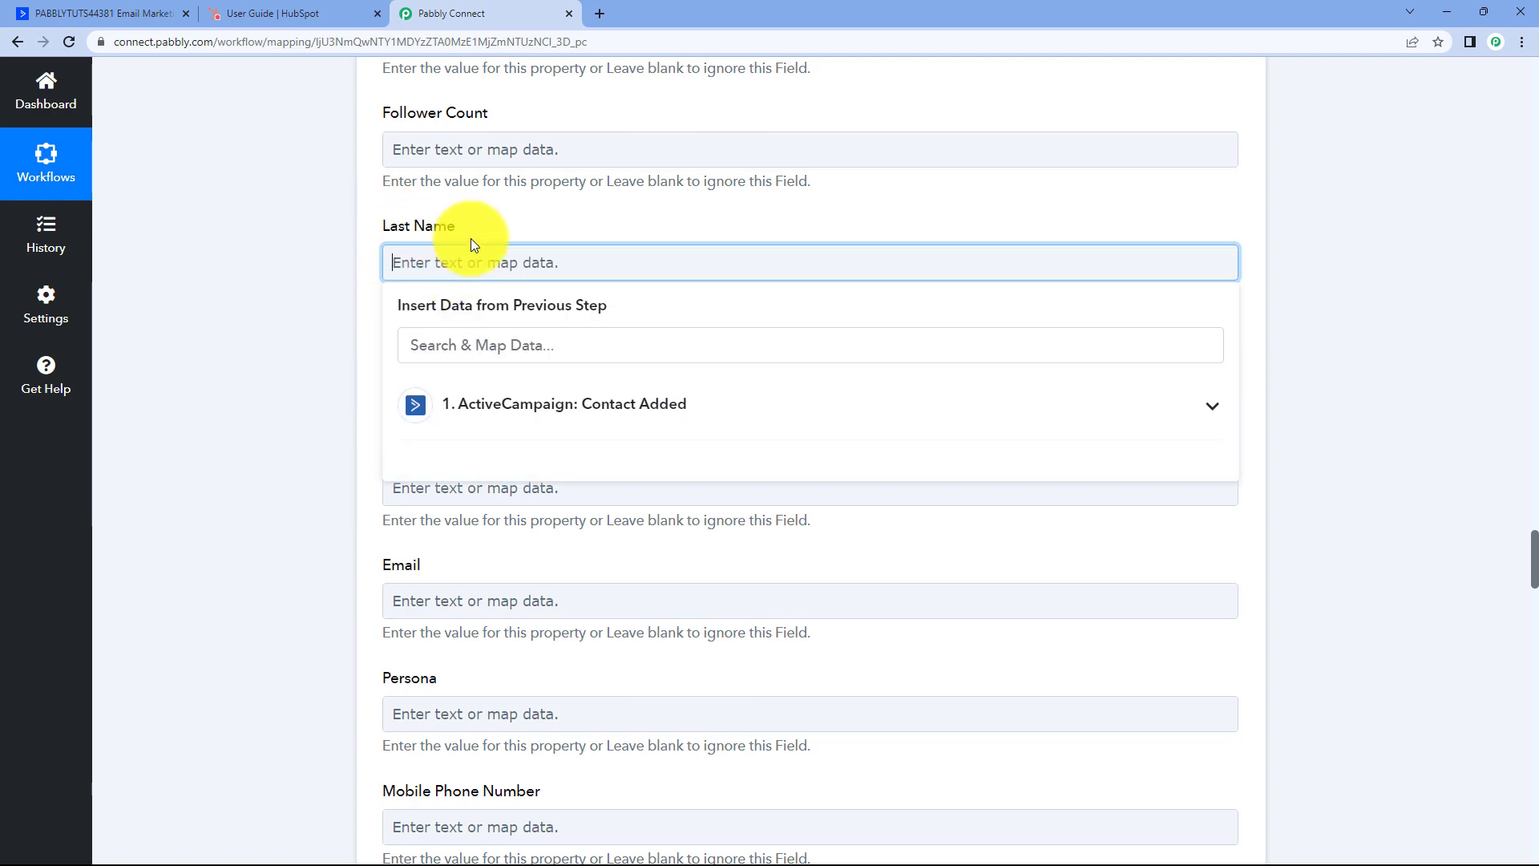
left_click(515, 407)
scroll(353, 465, "down", 2)
scroll(526, 653, "down", 1)
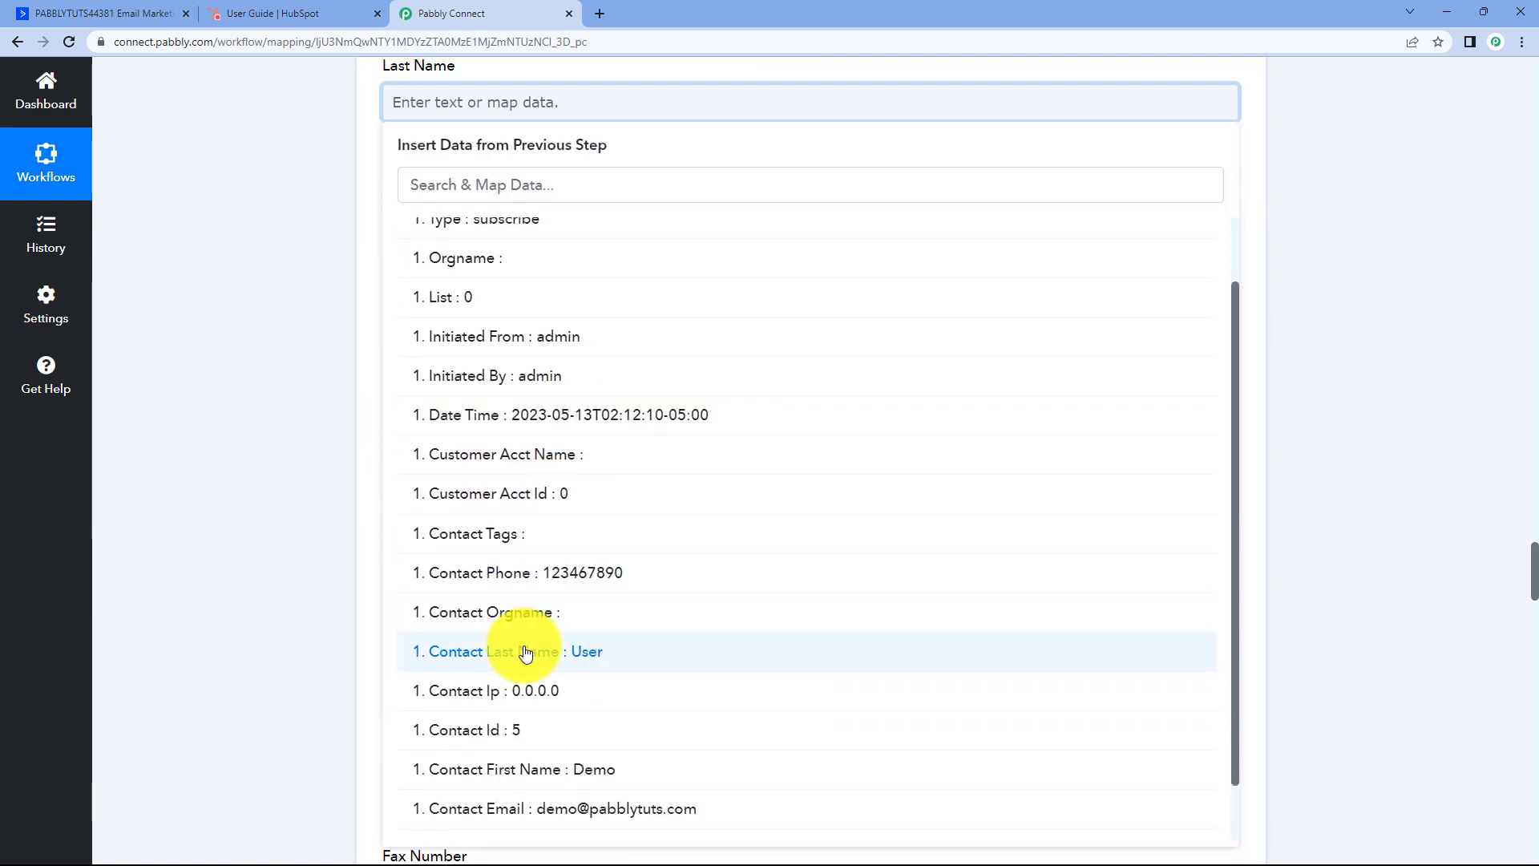
left_click(526, 651)
left_click(337, 282)
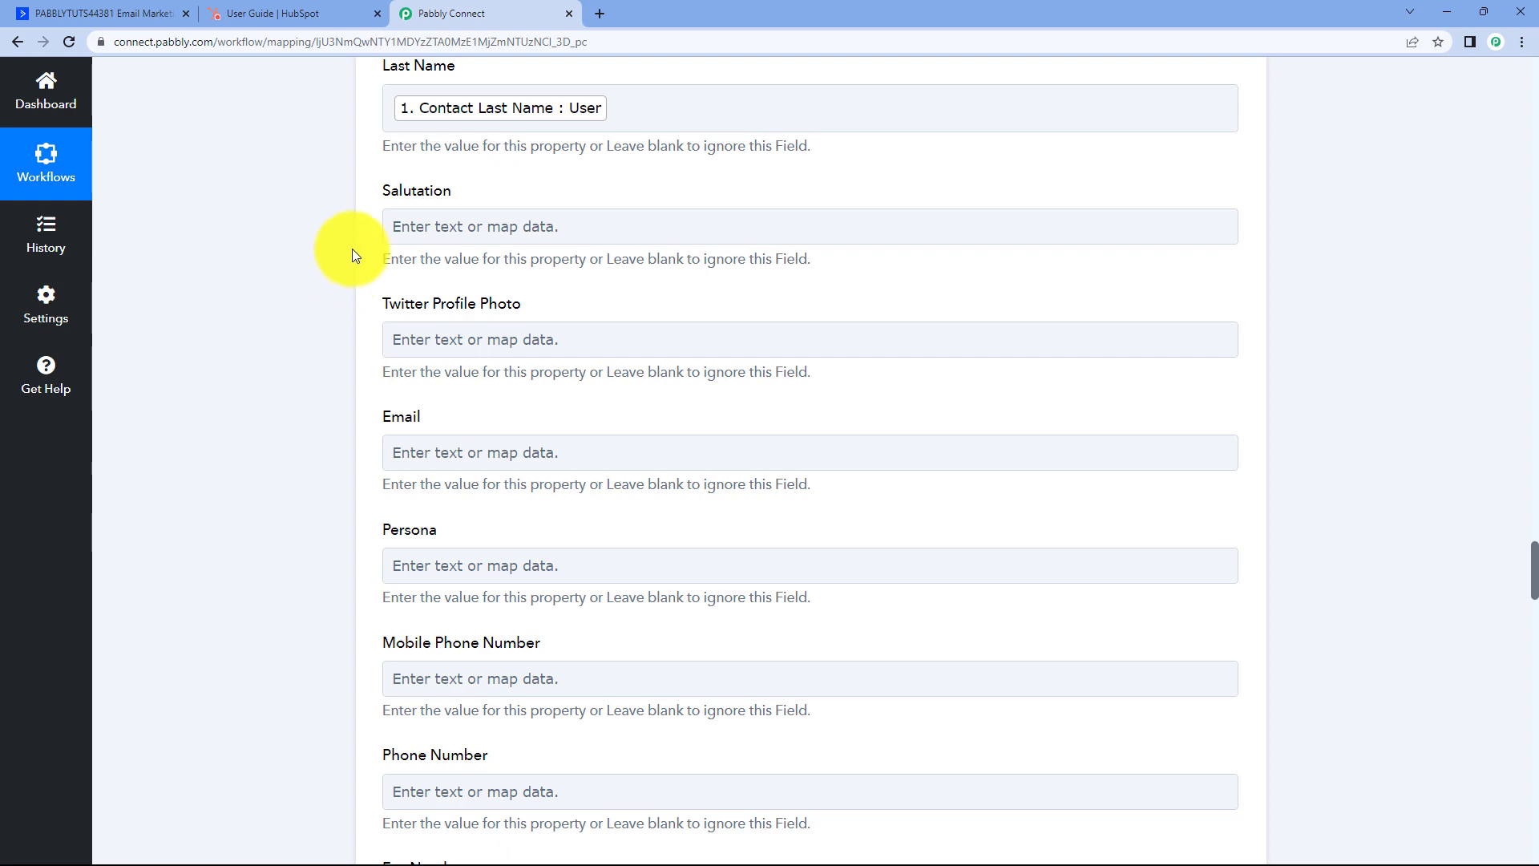
scroll(348, 254, "down", 2)
Map Contact Email into Email and Contact Phone into Mobile Phone Number.
left_click(473, 294)
scroll(449, 297, "down", 2)
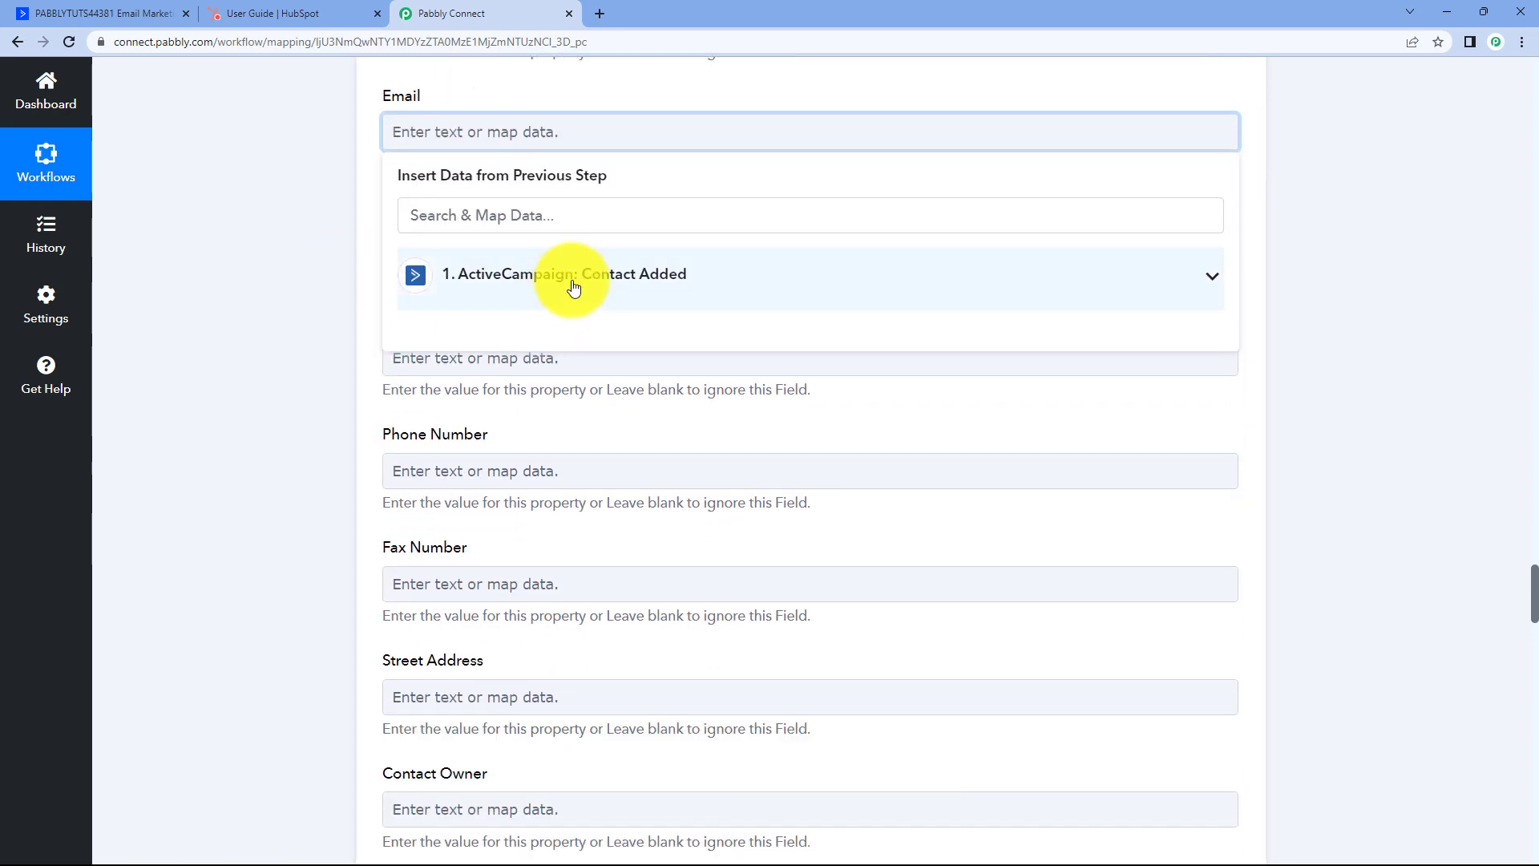
left_click(574, 286)
scroll(508, 437, "down", 3)
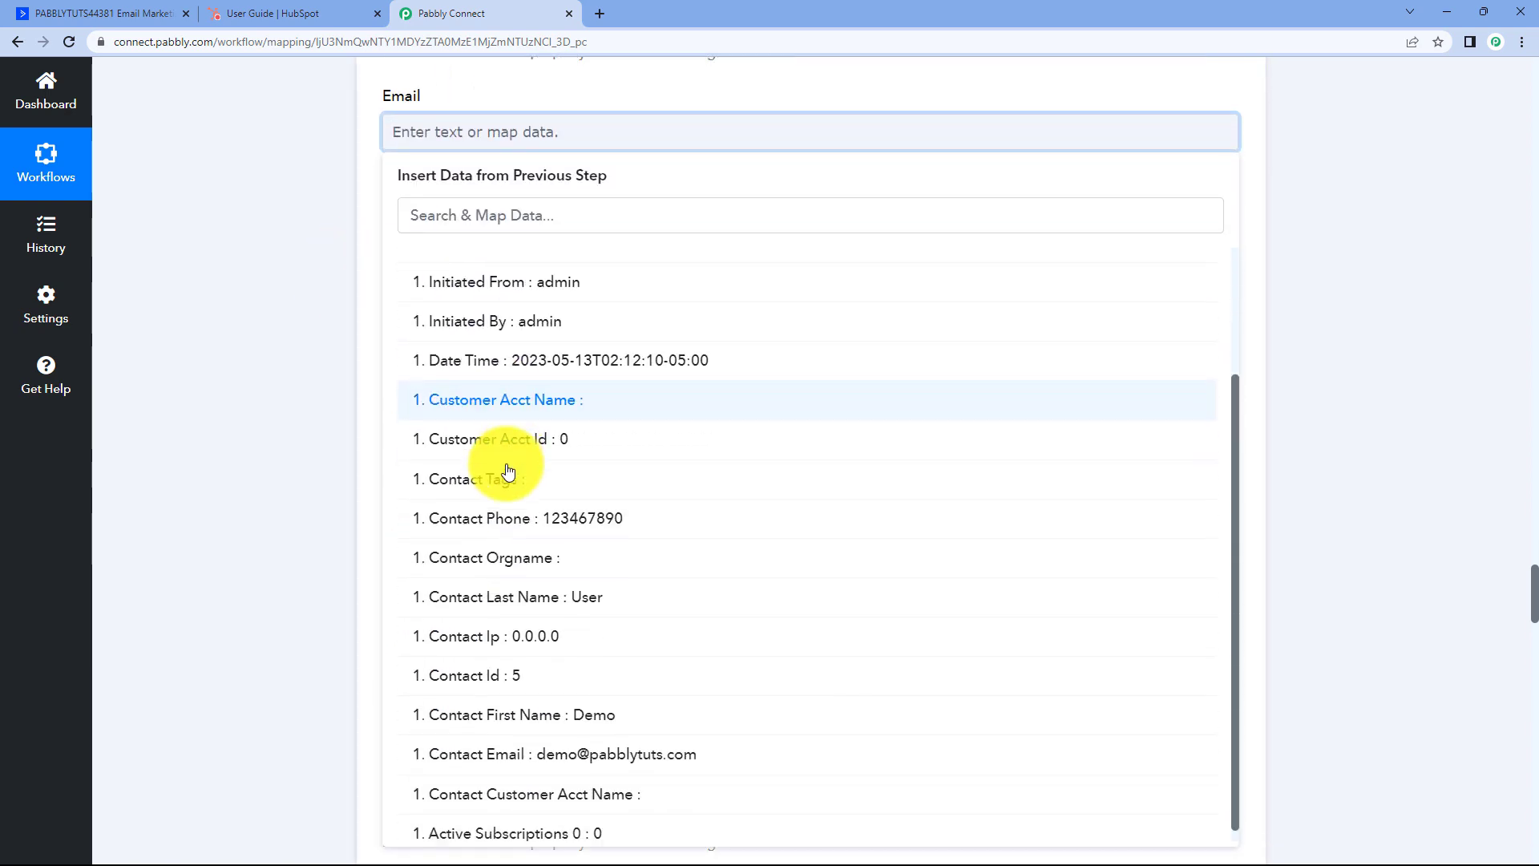
left_click(594, 754)
left_click(347, 425)
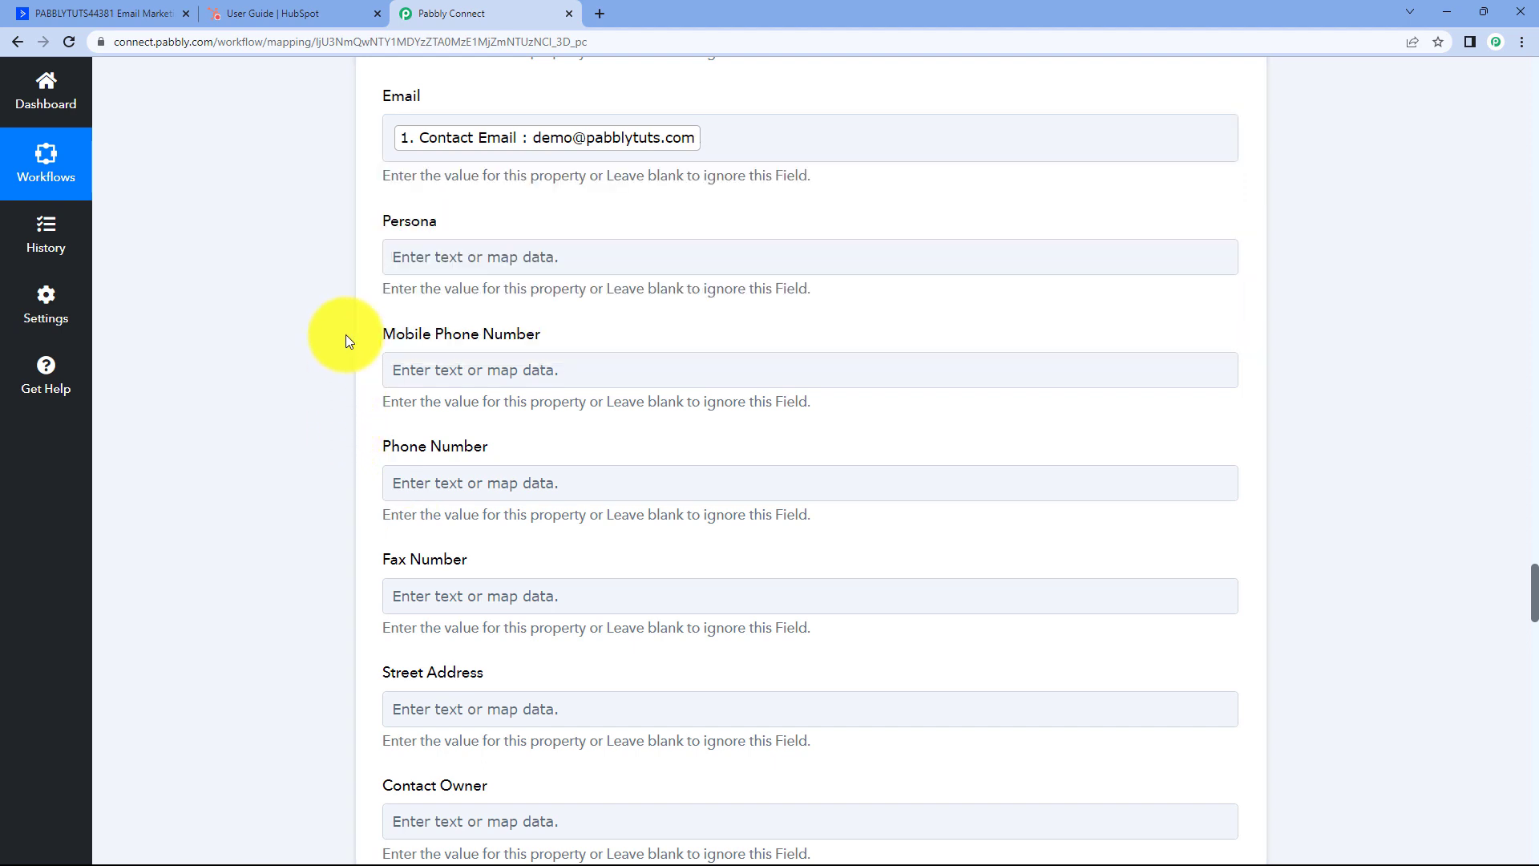
scroll(348, 336, "down", 1)
left_click(449, 285)
left_click(537, 437)
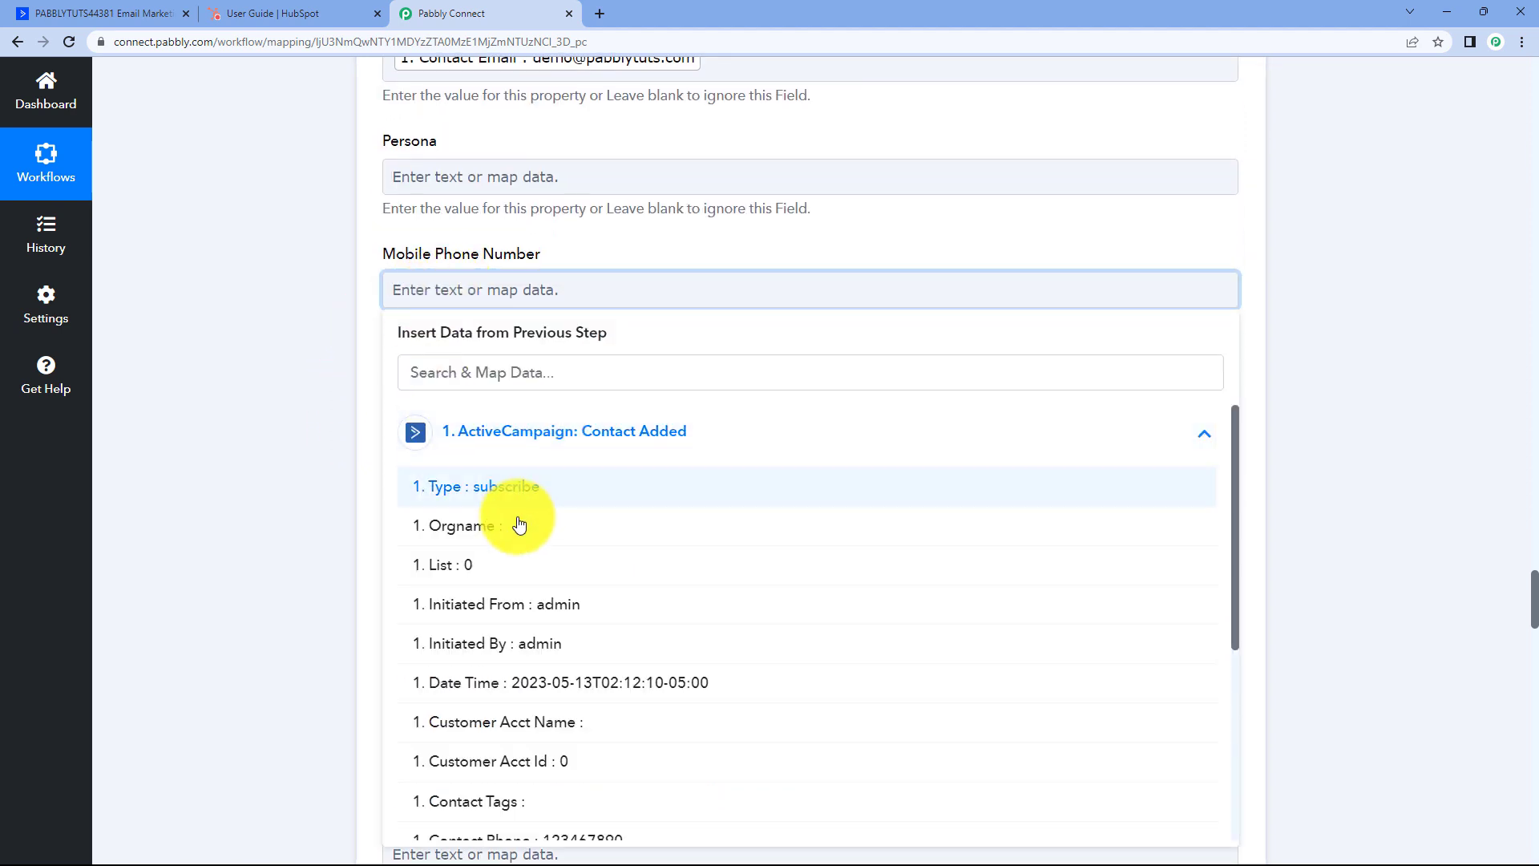
scroll(520, 525, "down", 4)
left_click(540, 508)
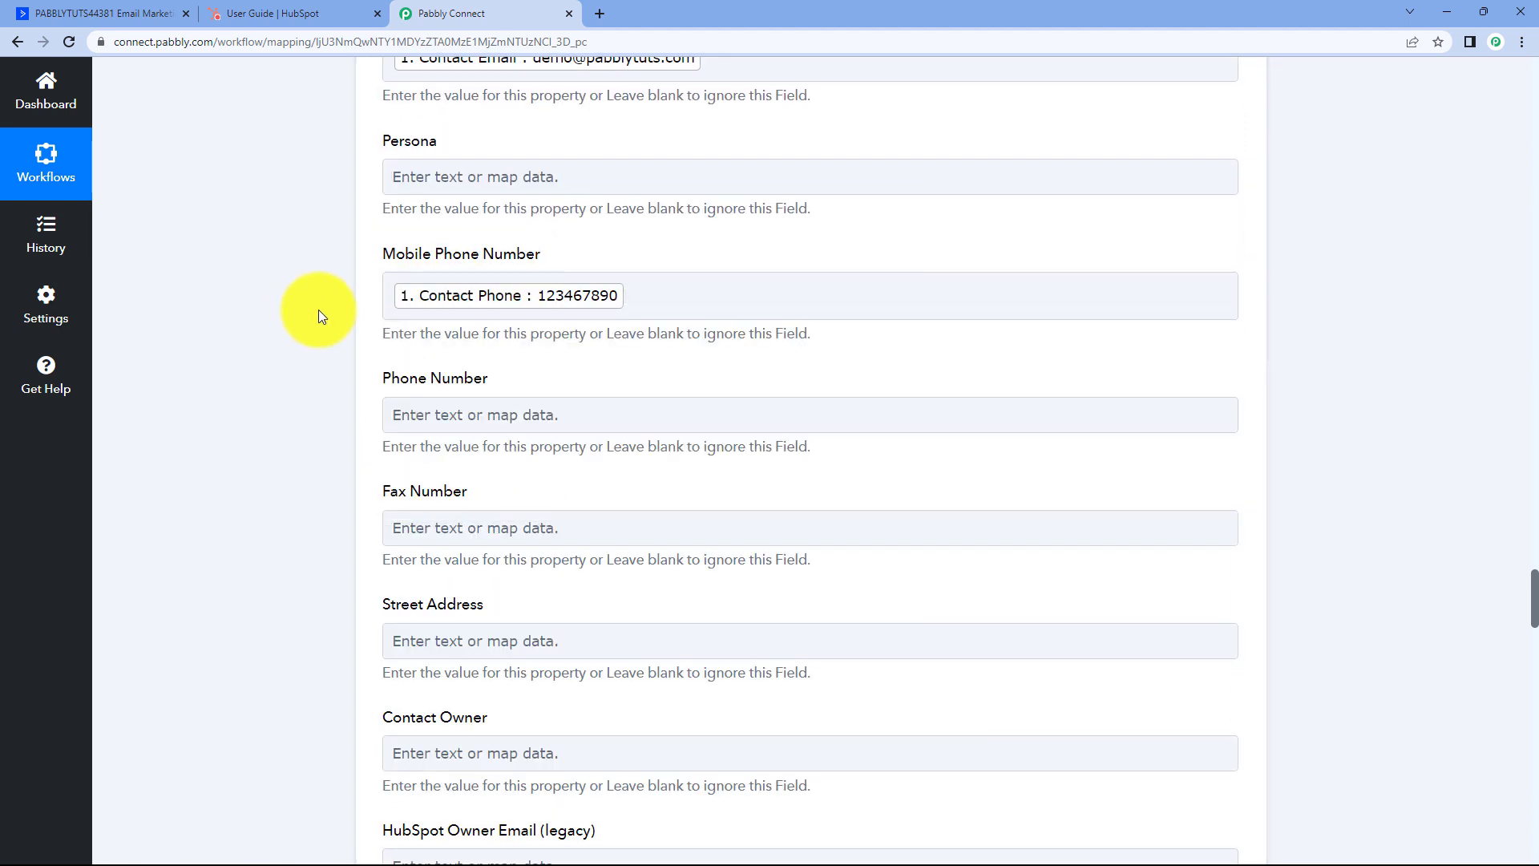
scroll(329, 307, "up", 2)
scroll(301, 221, "up", 2)
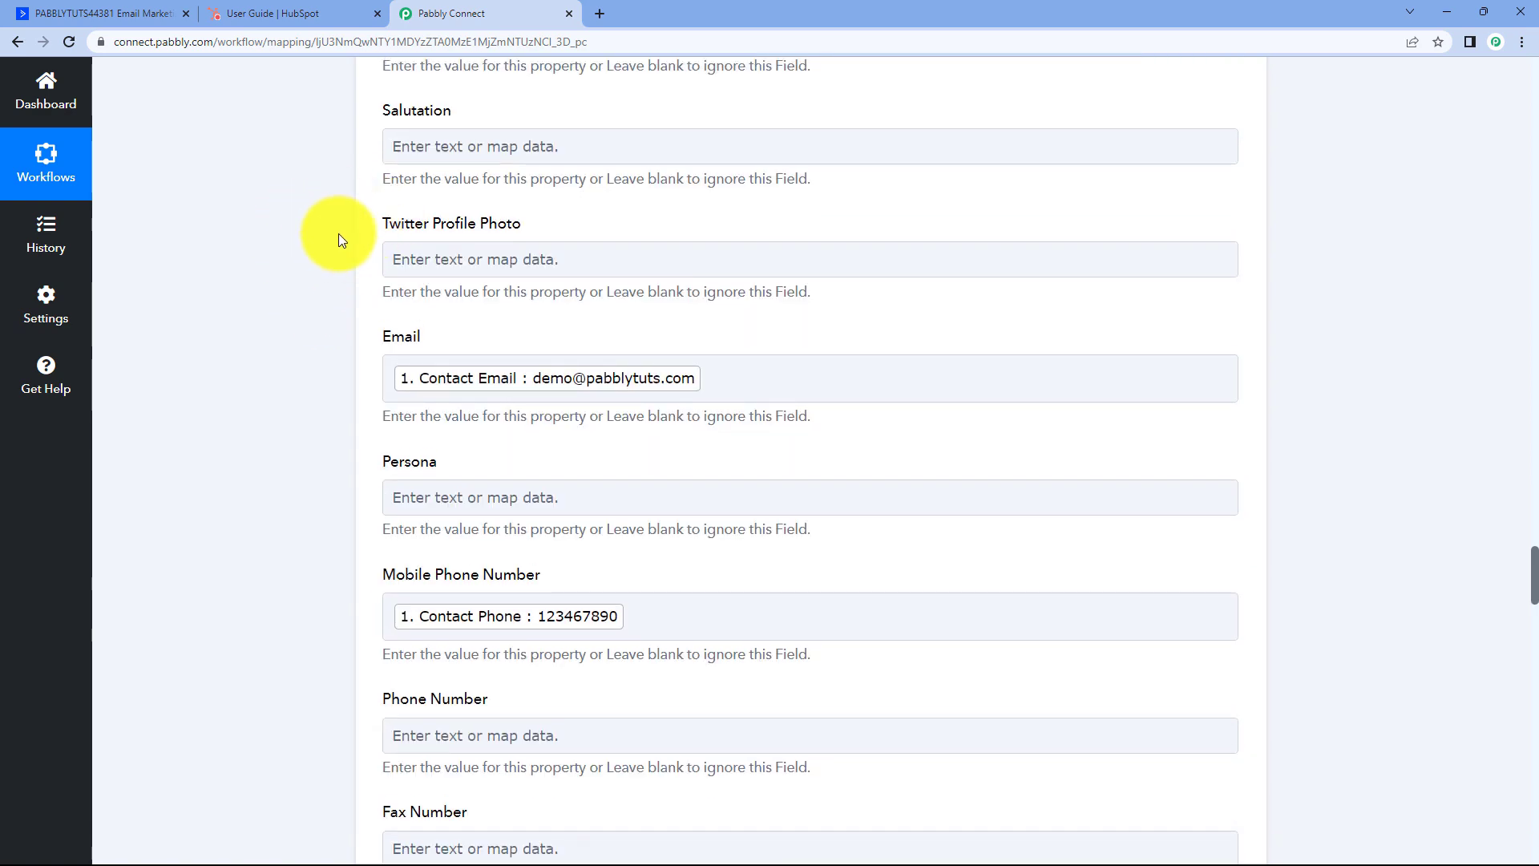
scroll(338, 233, "up", 4)
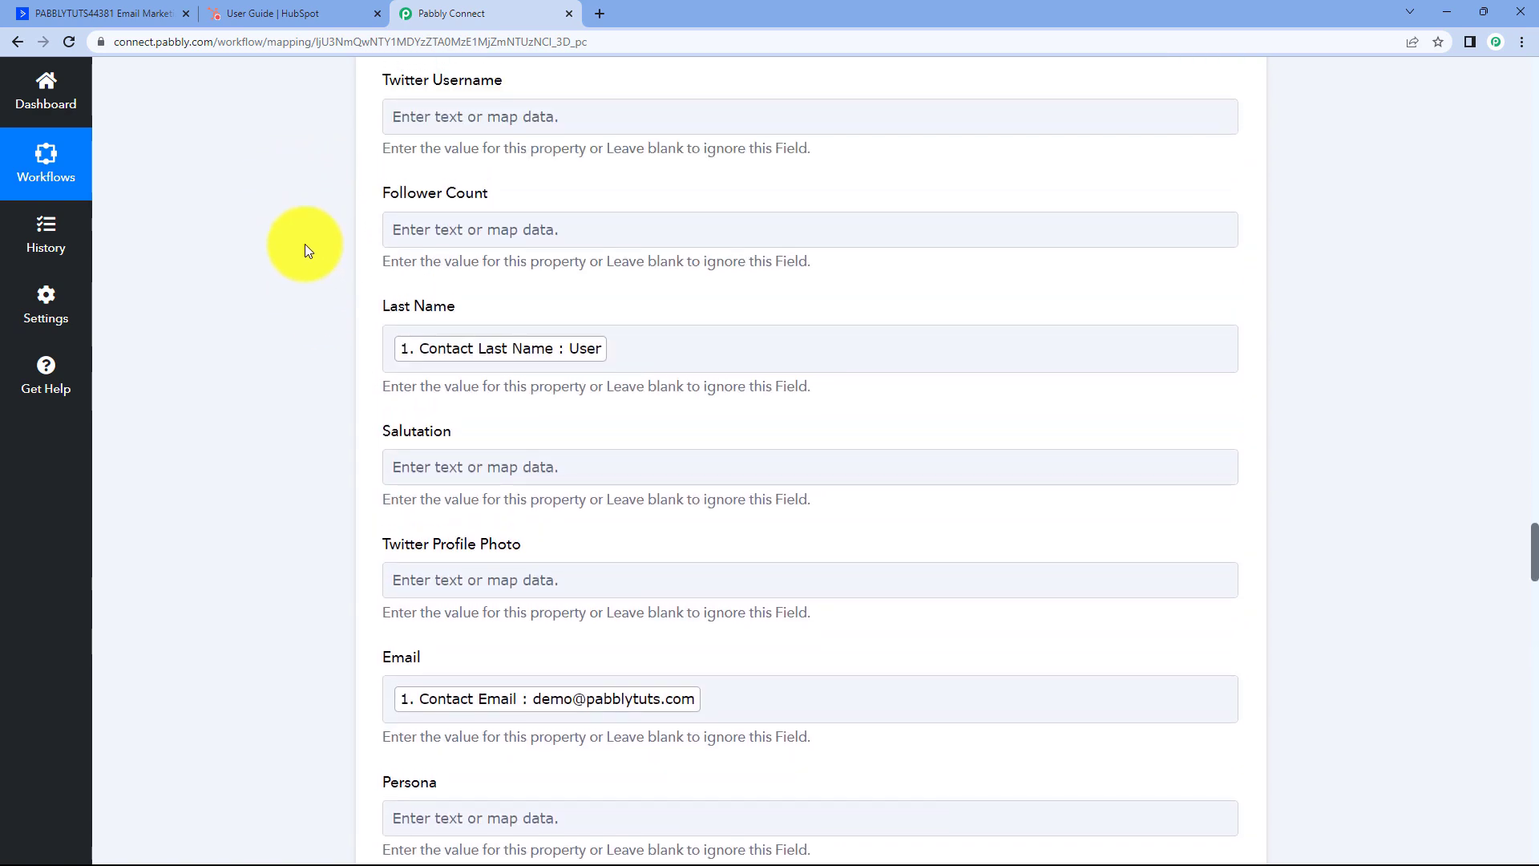
scroll(306, 244, "up", 2)
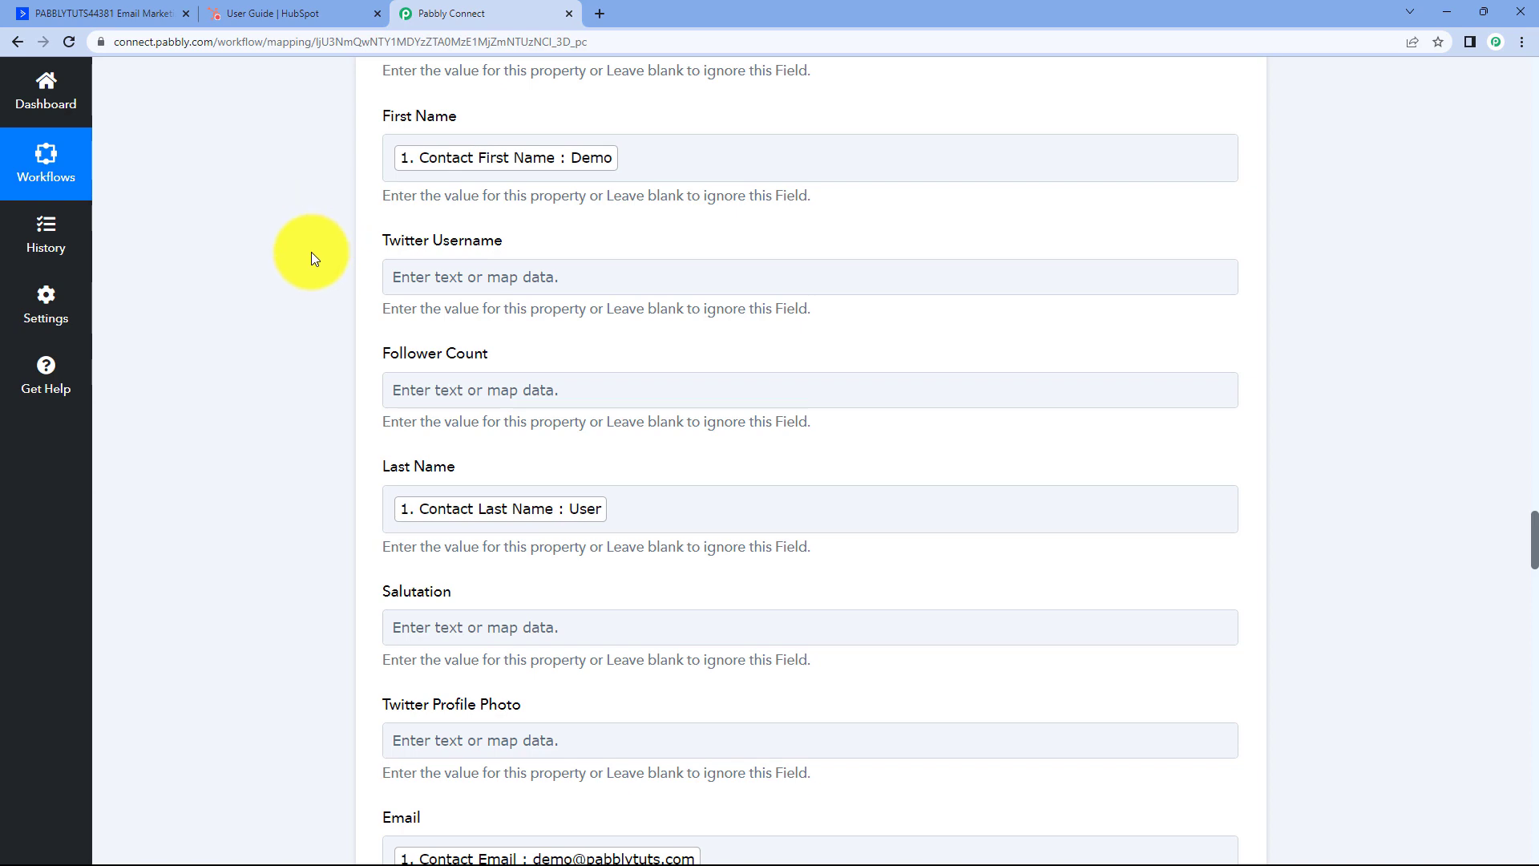
scroll(311, 252, "down", 10)
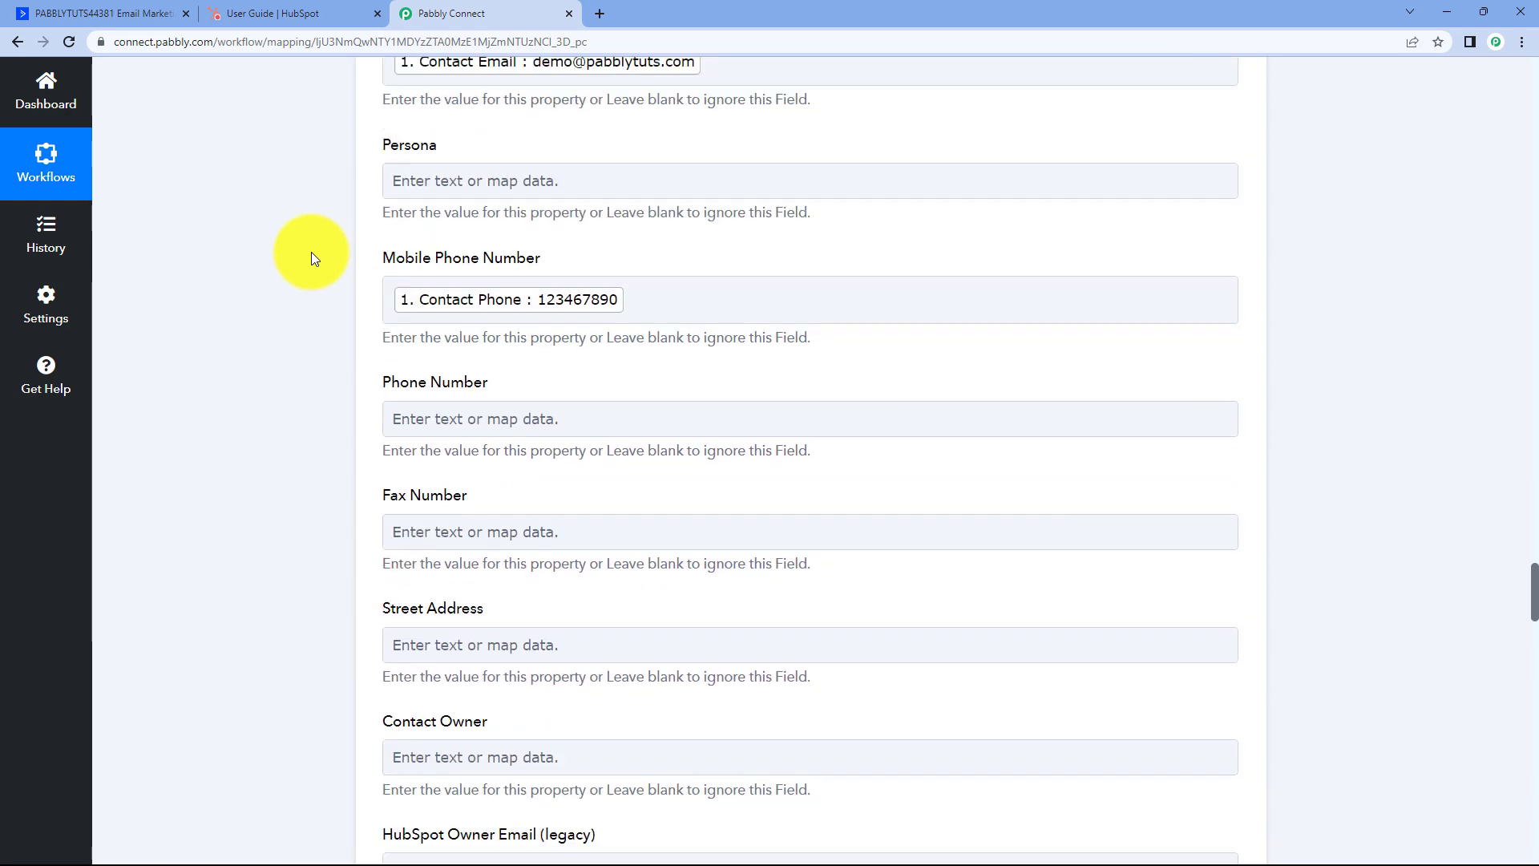
scroll(321, 209, "down", 1)
scroll(337, 250, "up", 1)
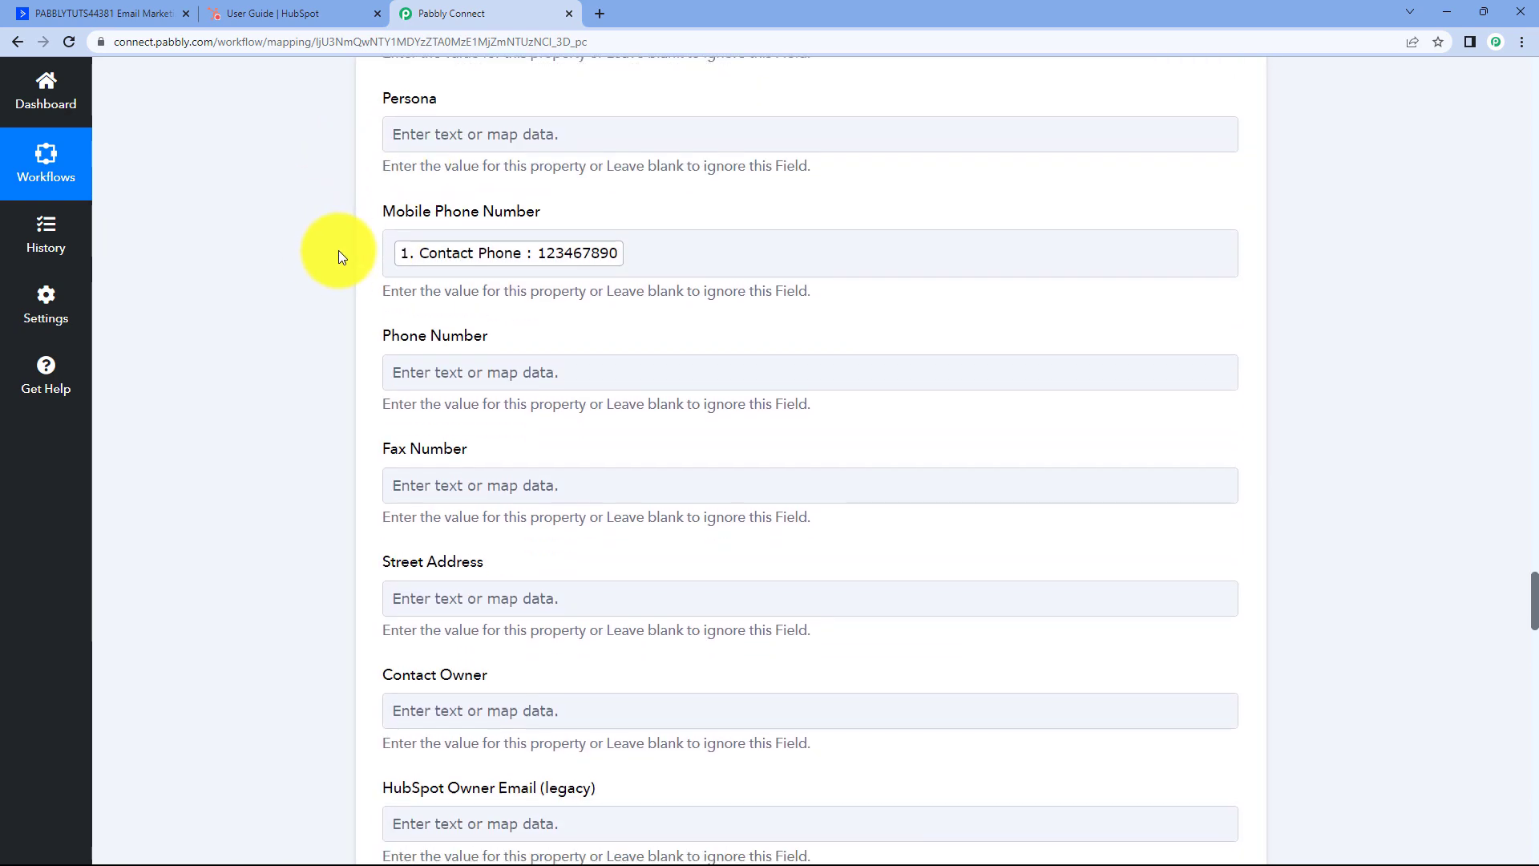
scroll(342, 248, "down", 10)
scroll(348, 250, "down", 9)
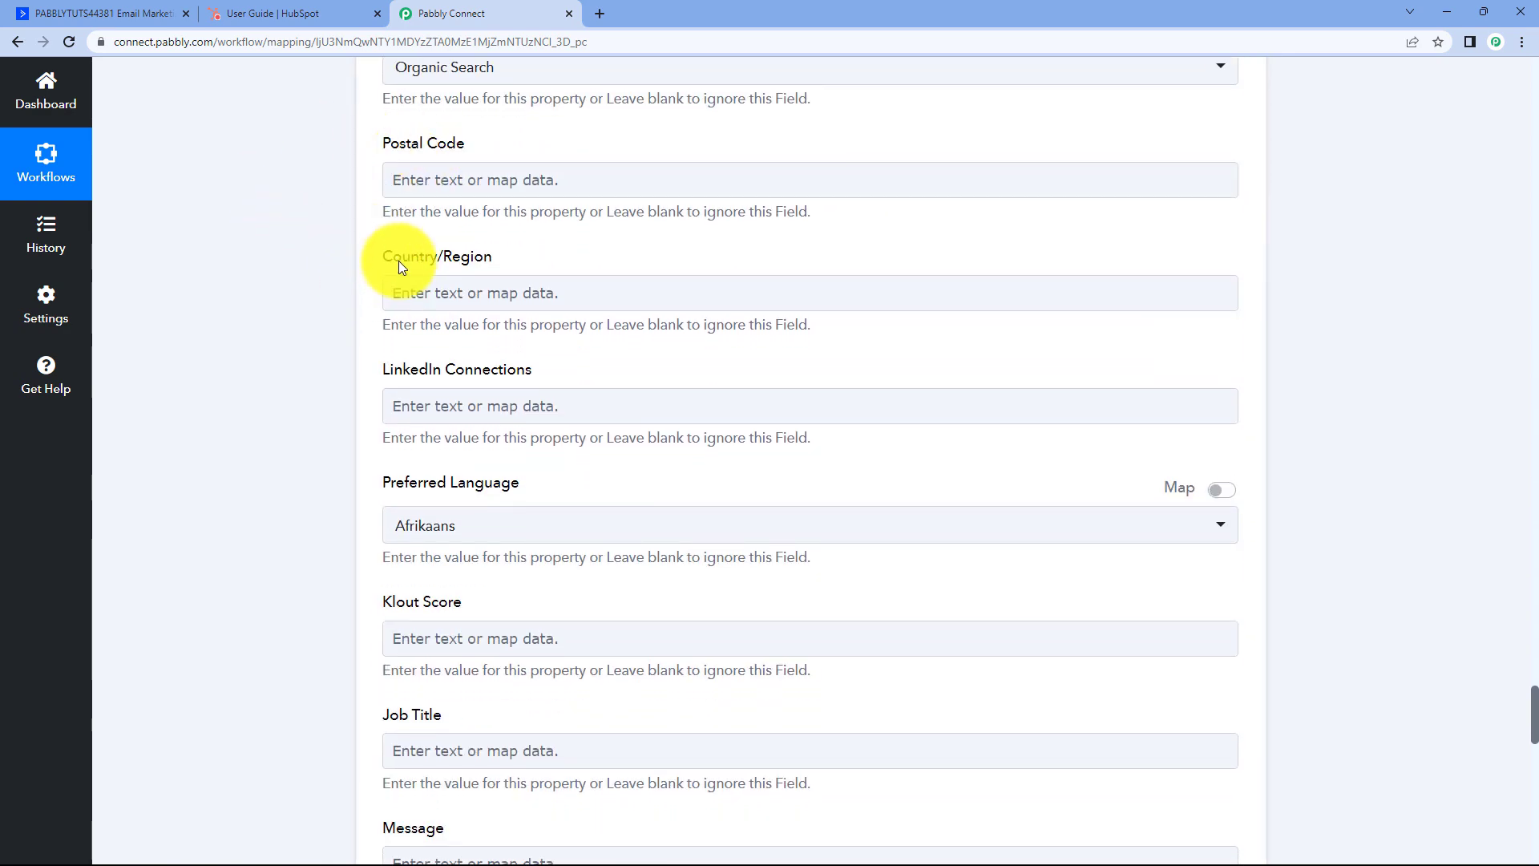
scroll(394, 255, "up", 4)
scroll(373, 281, "down", 3)
left_click(391, 351)
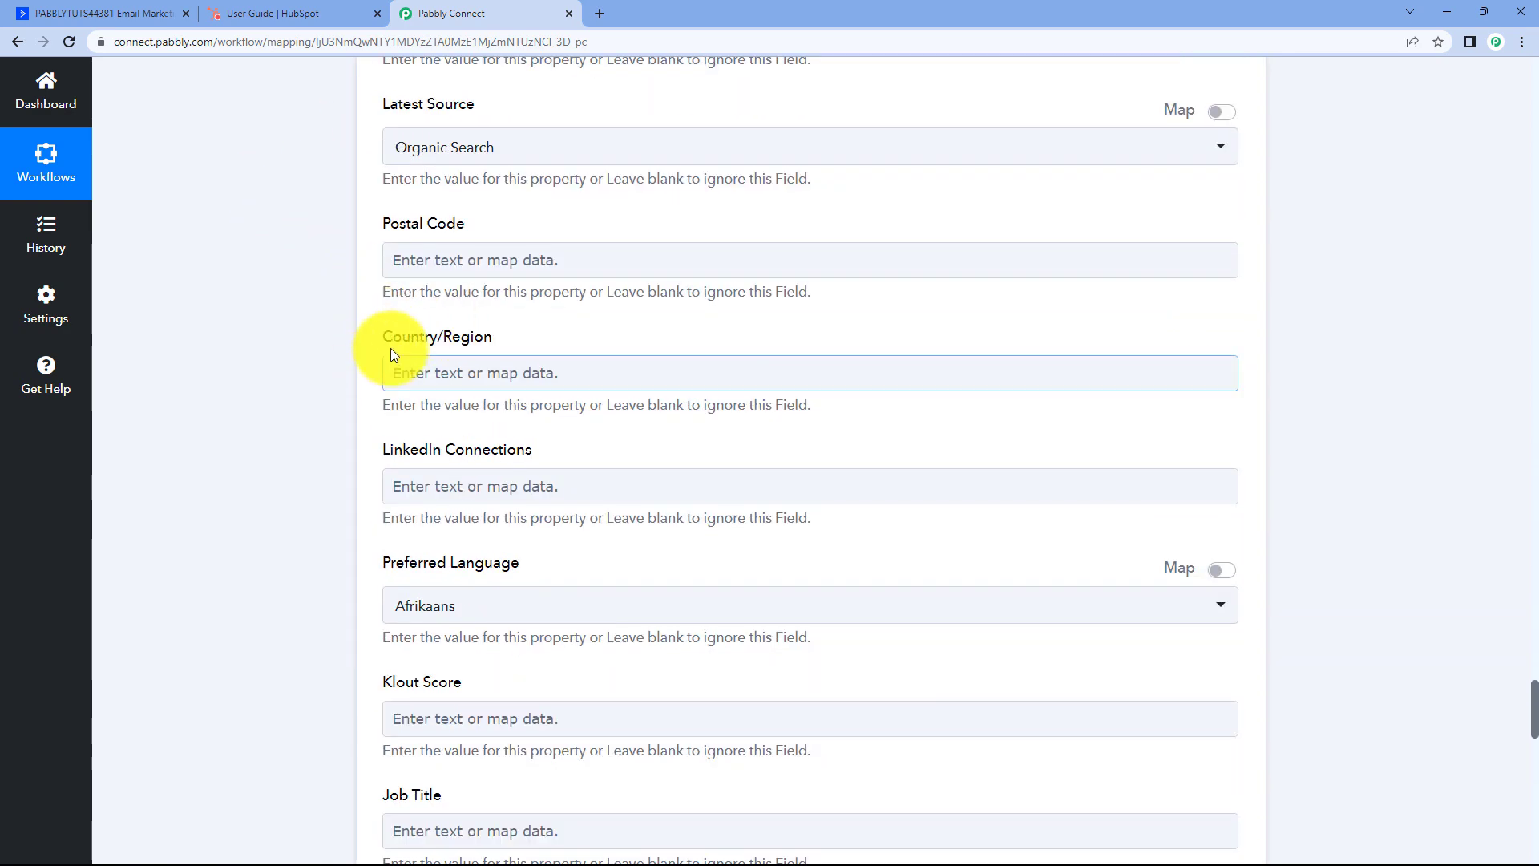
scroll(381, 353, "down", 1)
scroll(409, 353, "down", 2)
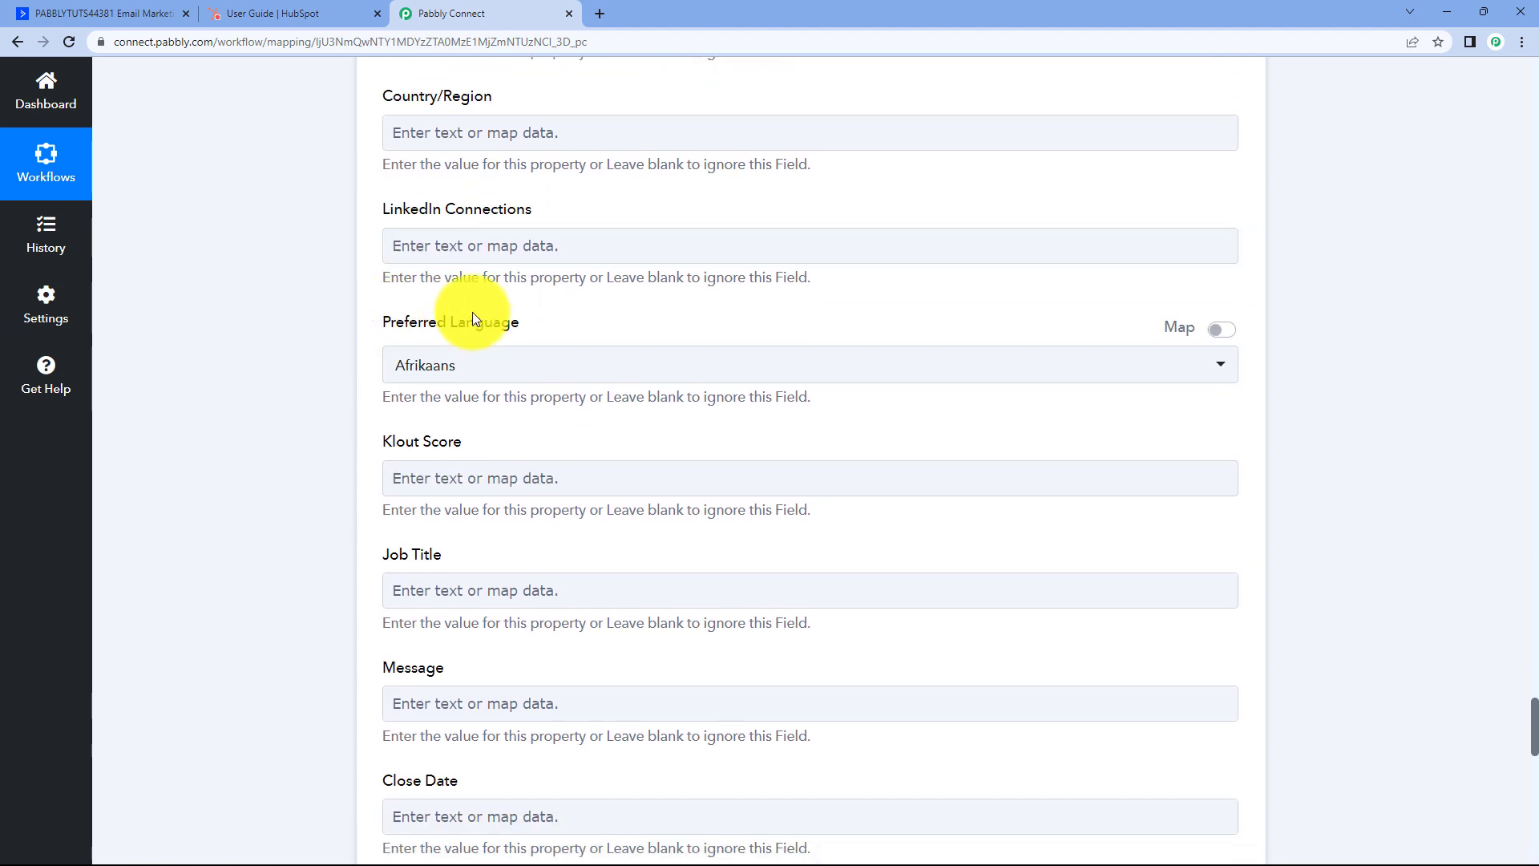
scroll(393, 200, "down", 1)
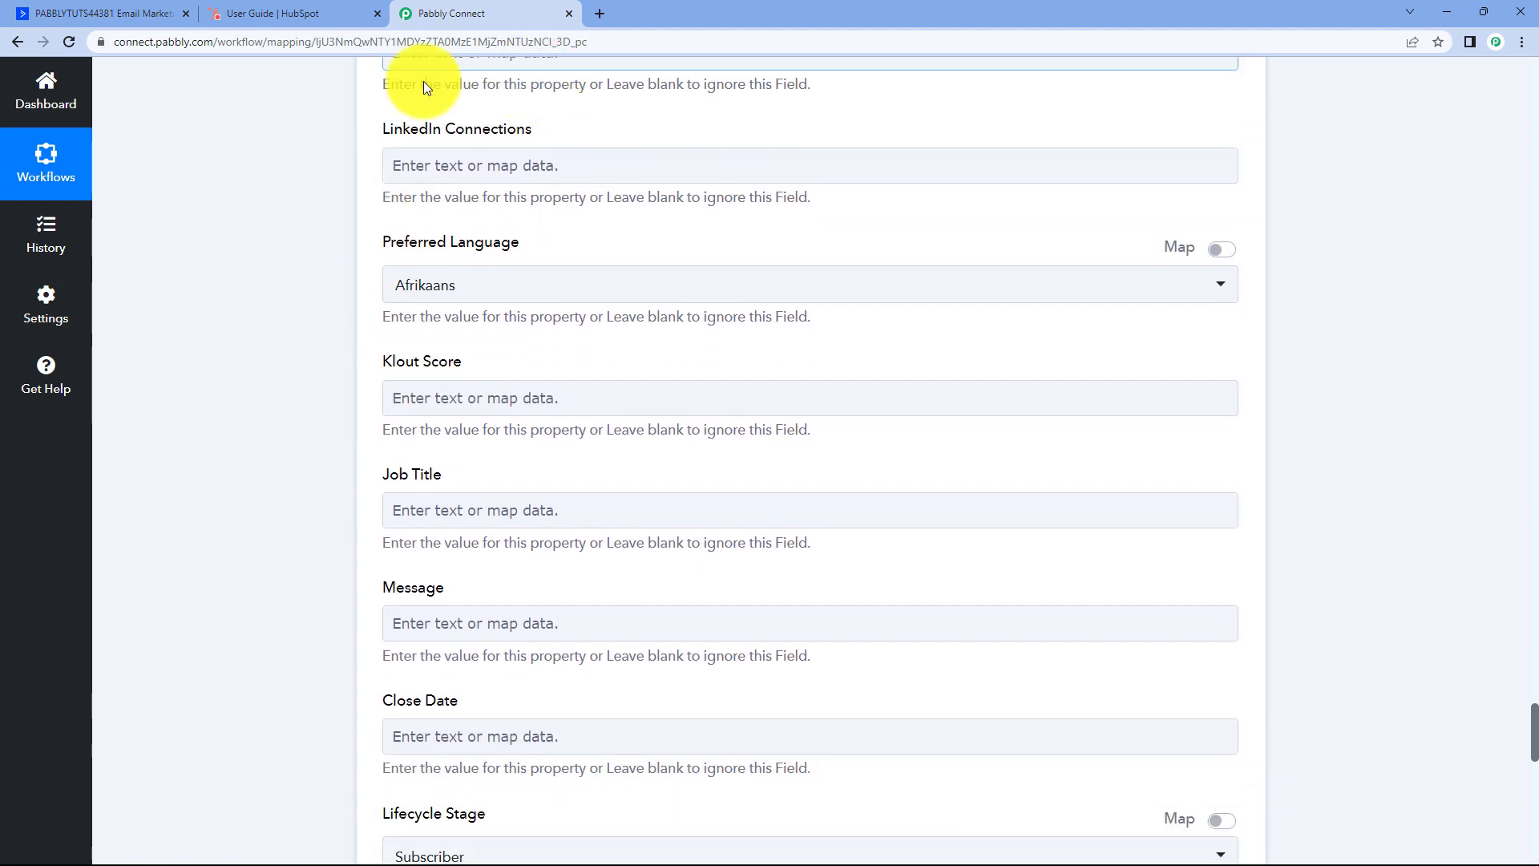
left_click(397, 412)
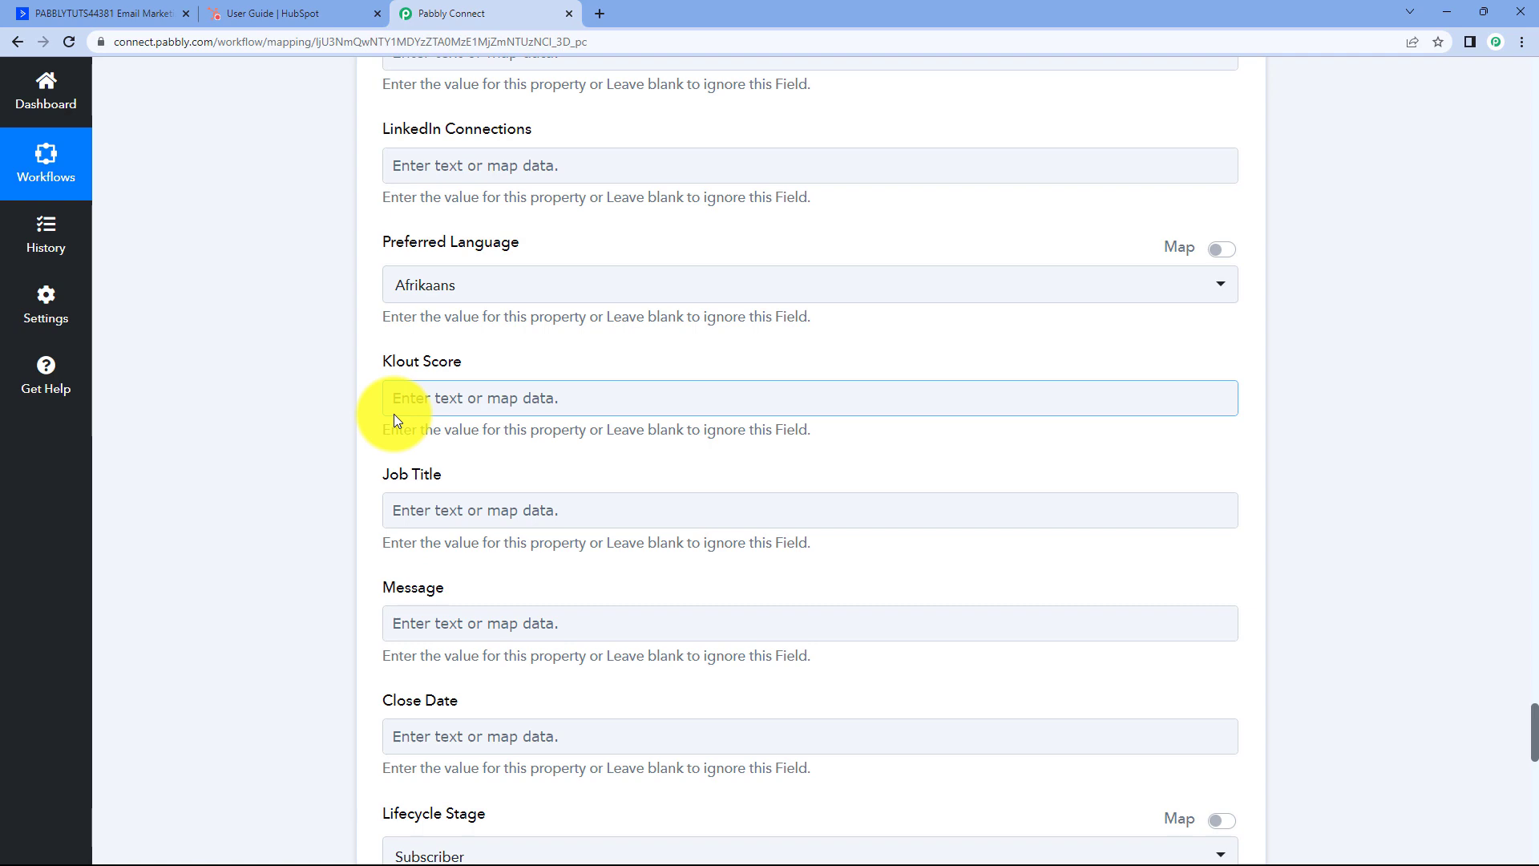
scroll(315, 362, "down", 2)
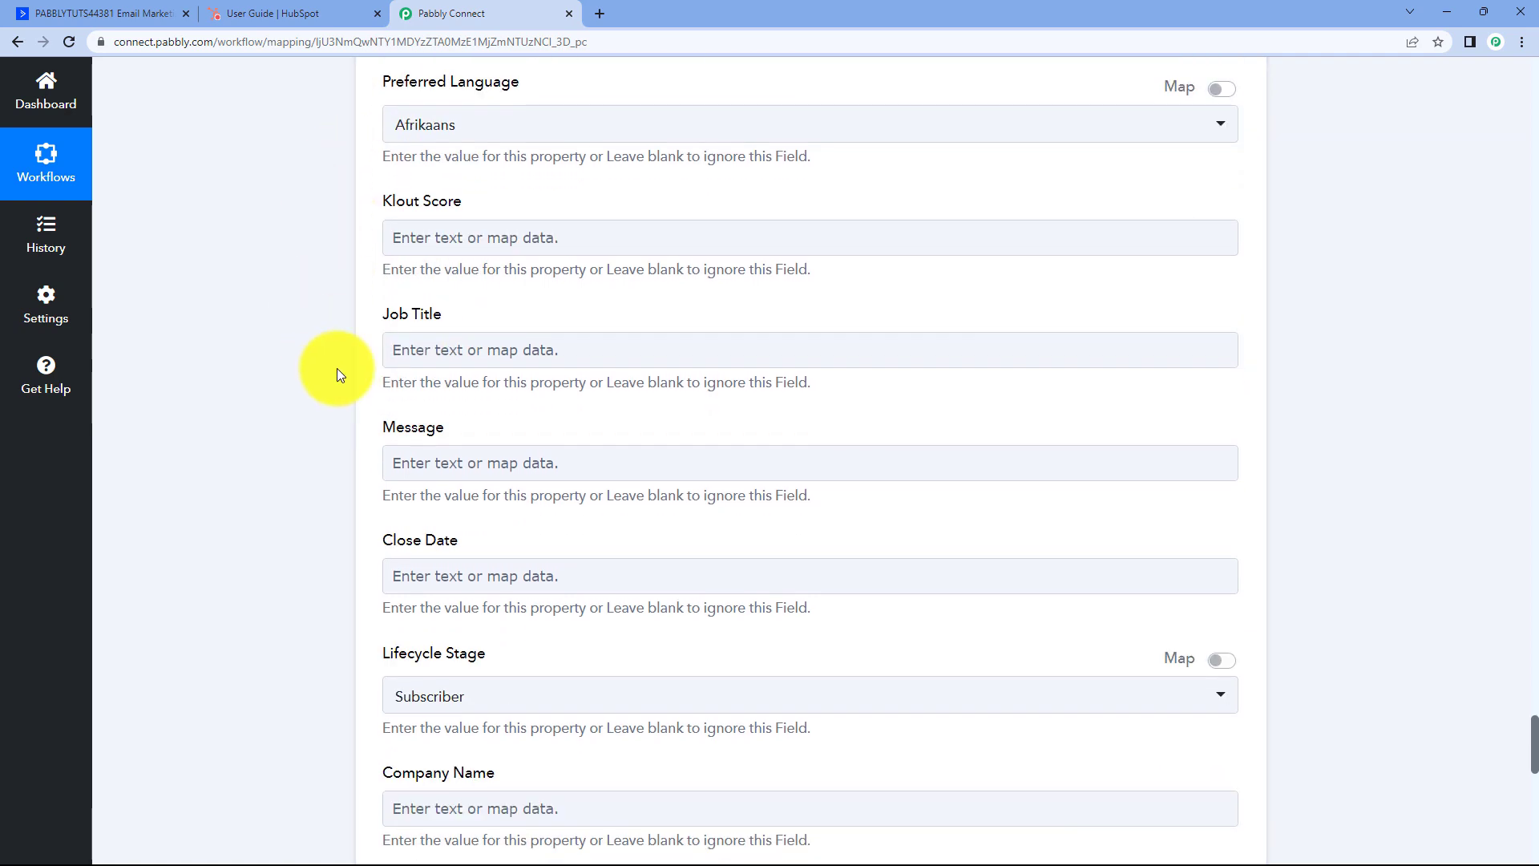
left_click(96, 13)
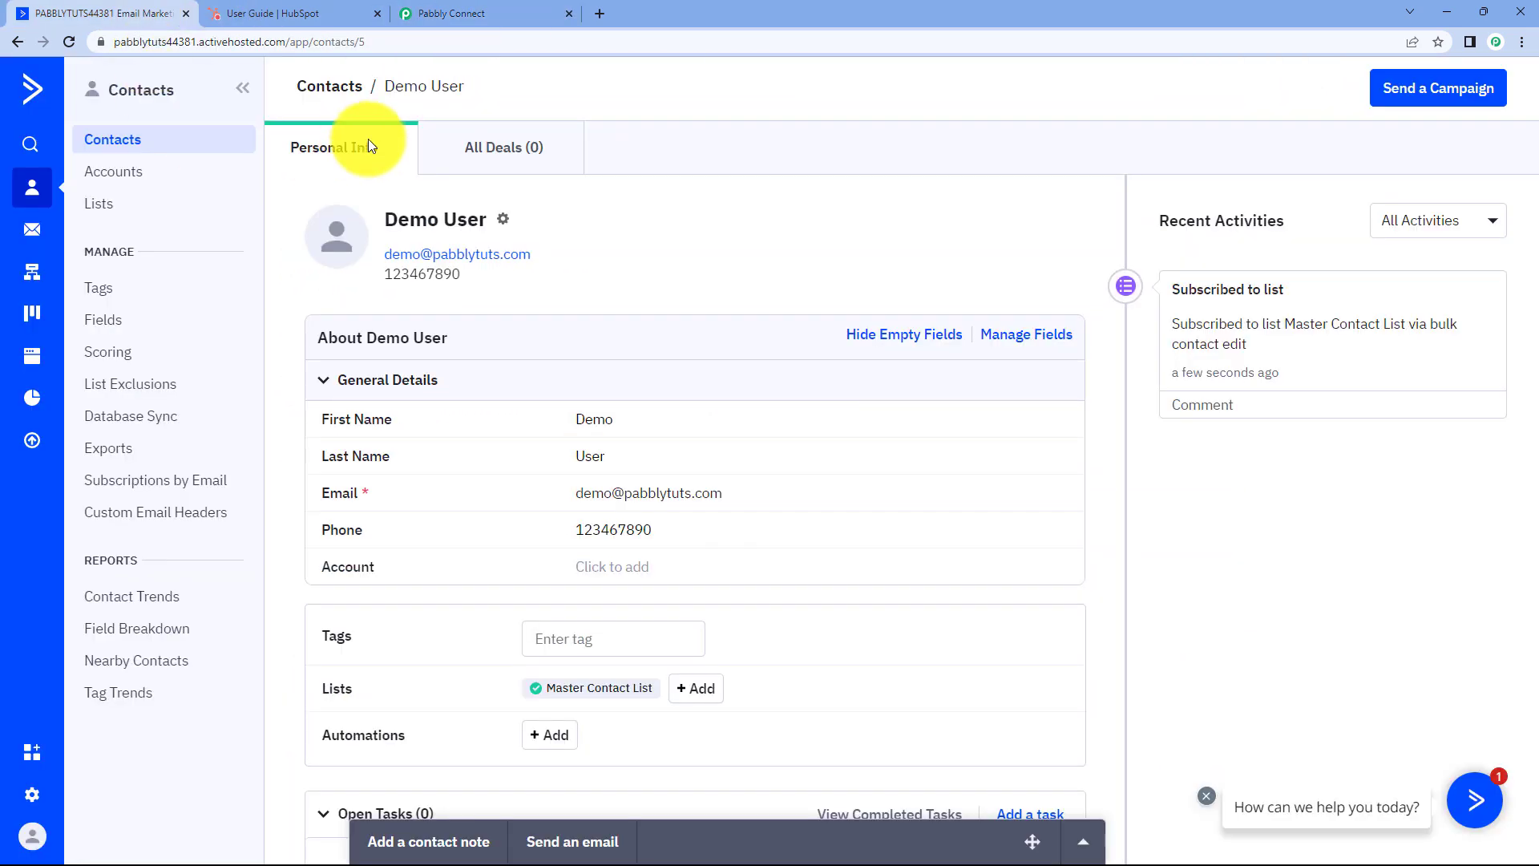
left_click(457, 13)
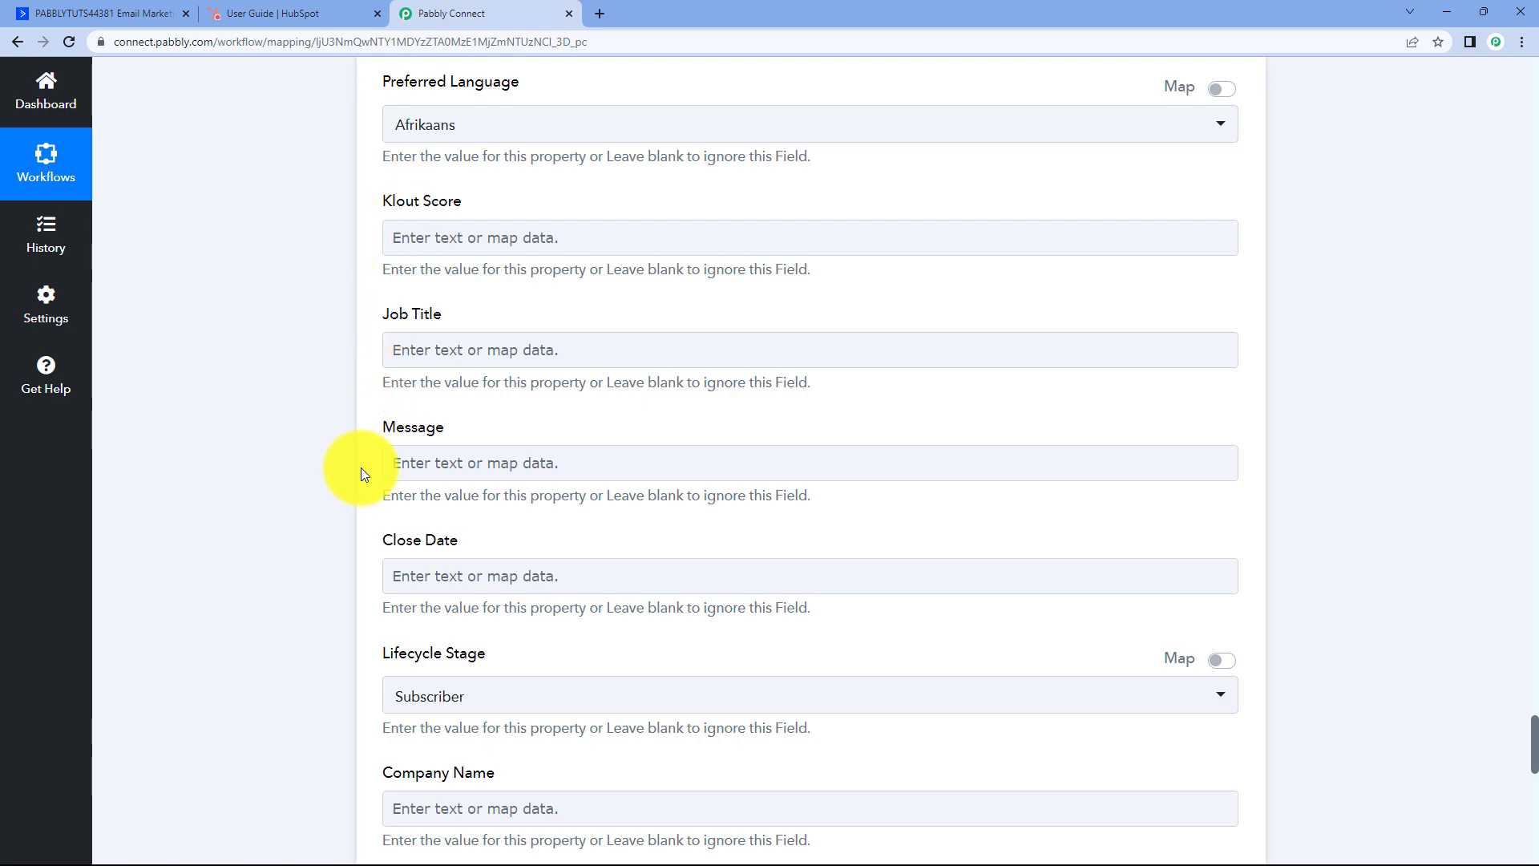
scroll(361, 473, "down", 5)
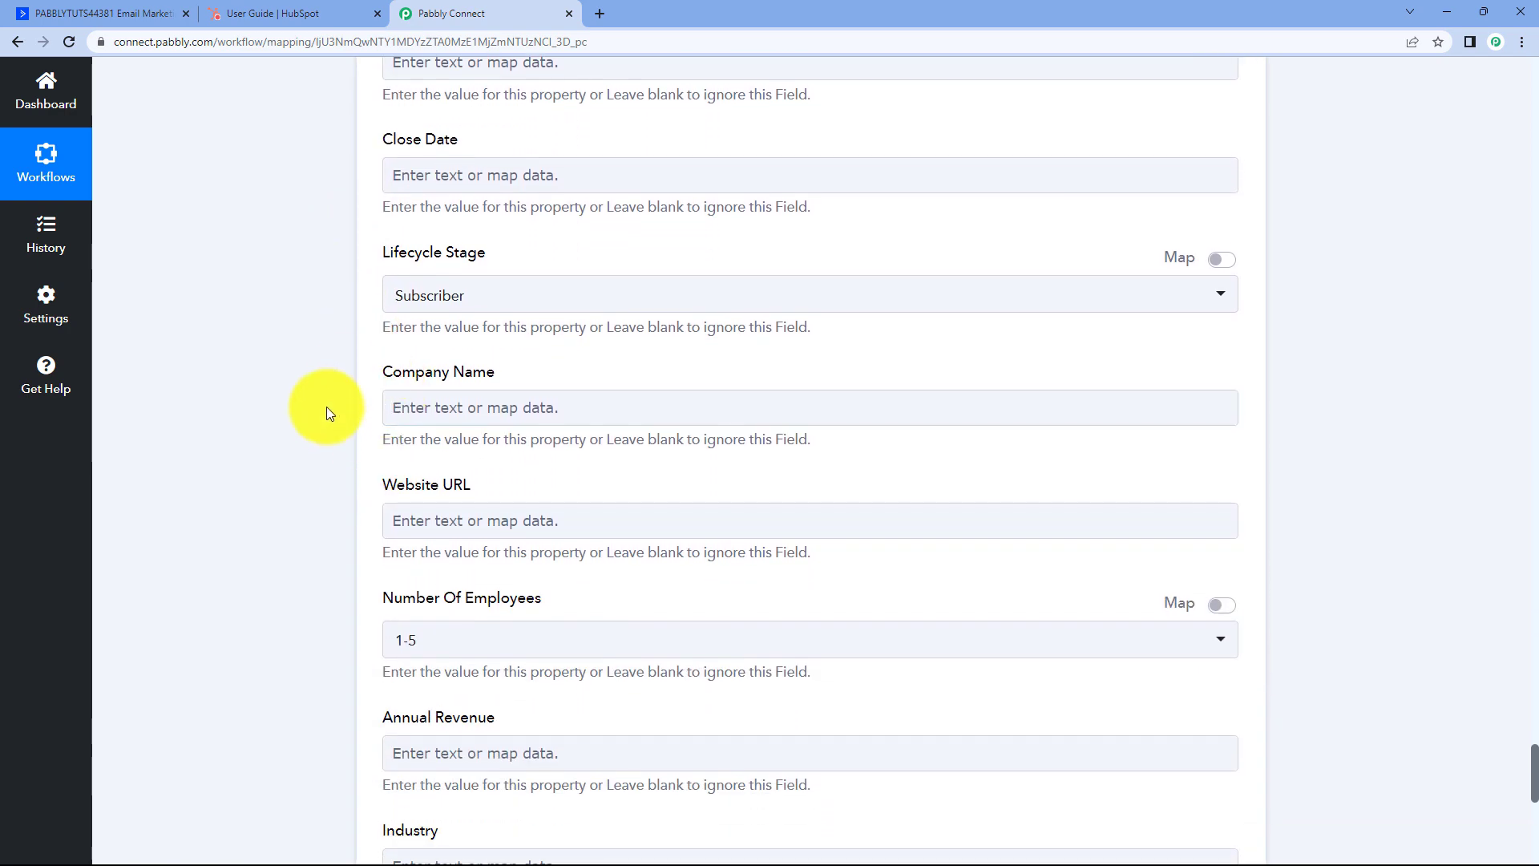
scroll(337, 397, "down", 3)
scroll(388, 410, "down", 4)
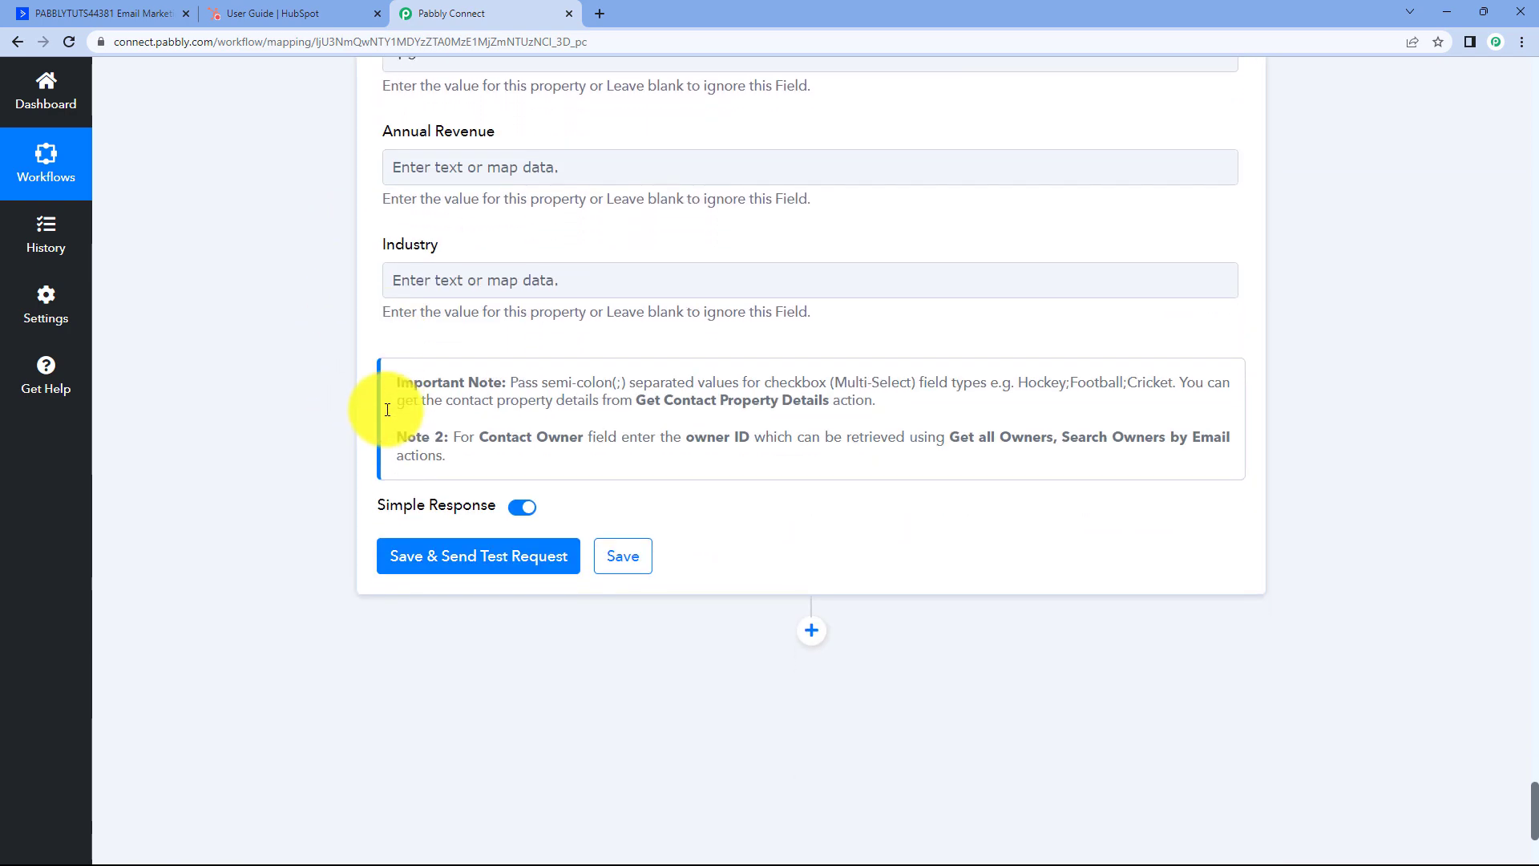
scroll(387, 409, "down", 1)
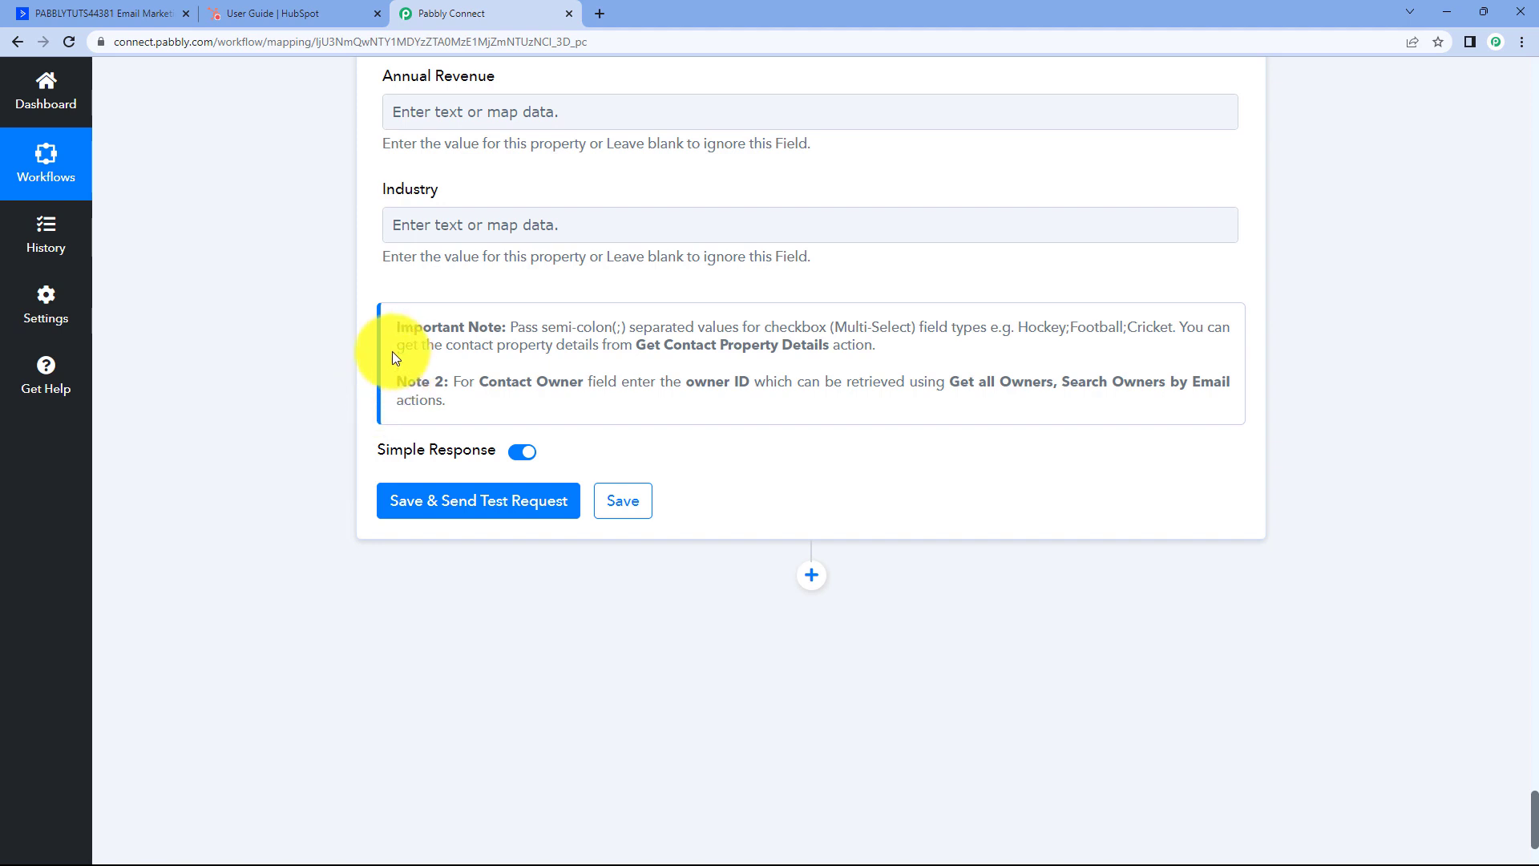
Save and test the HubSpot action, reviewing the response showing created contact Id 3251.
left_click(476, 510)
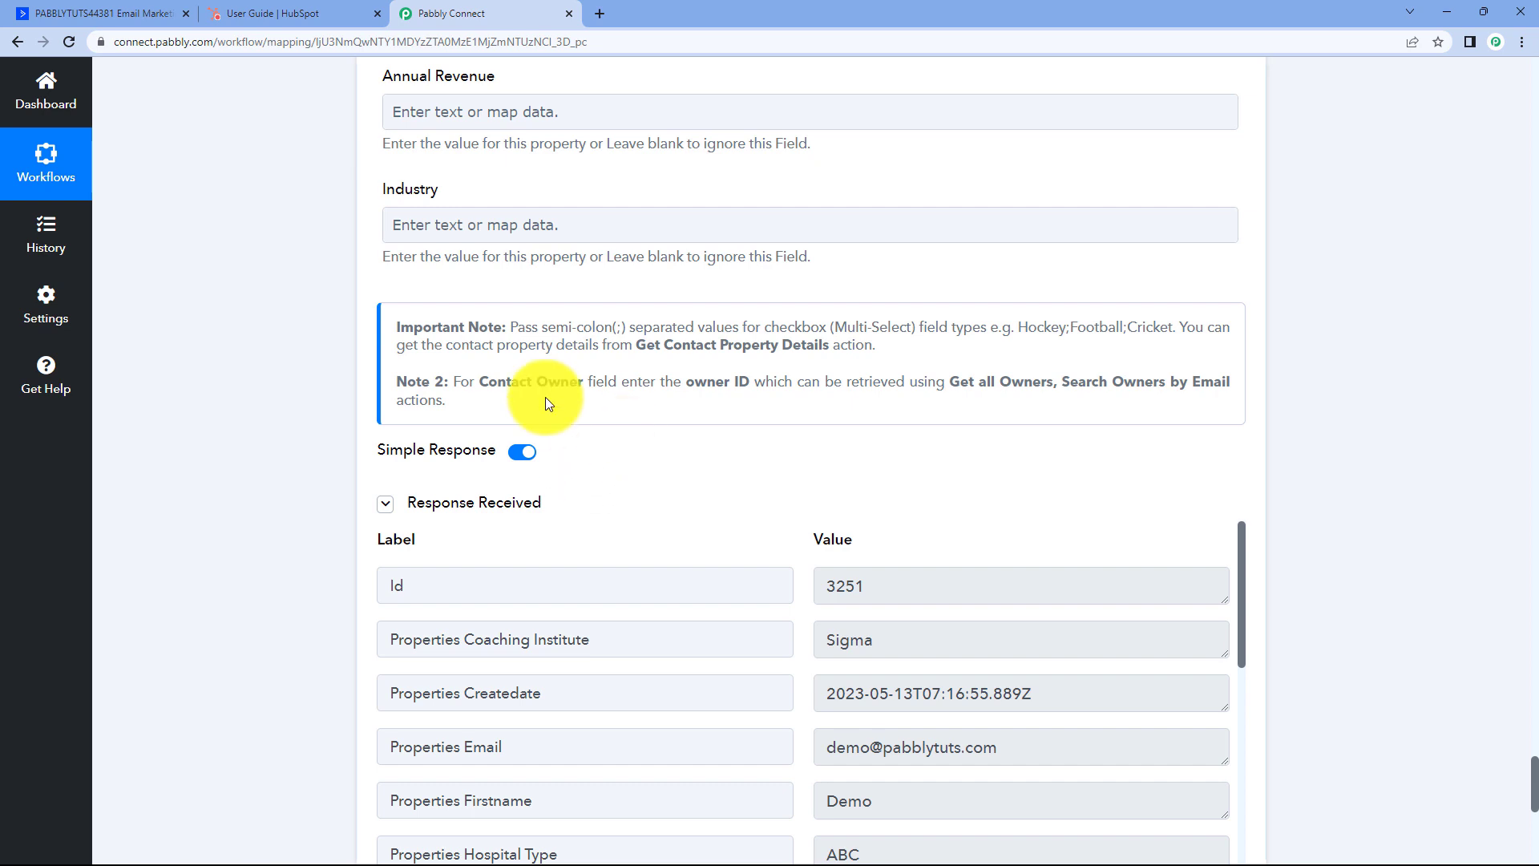
scroll(618, 410, "down", 1)
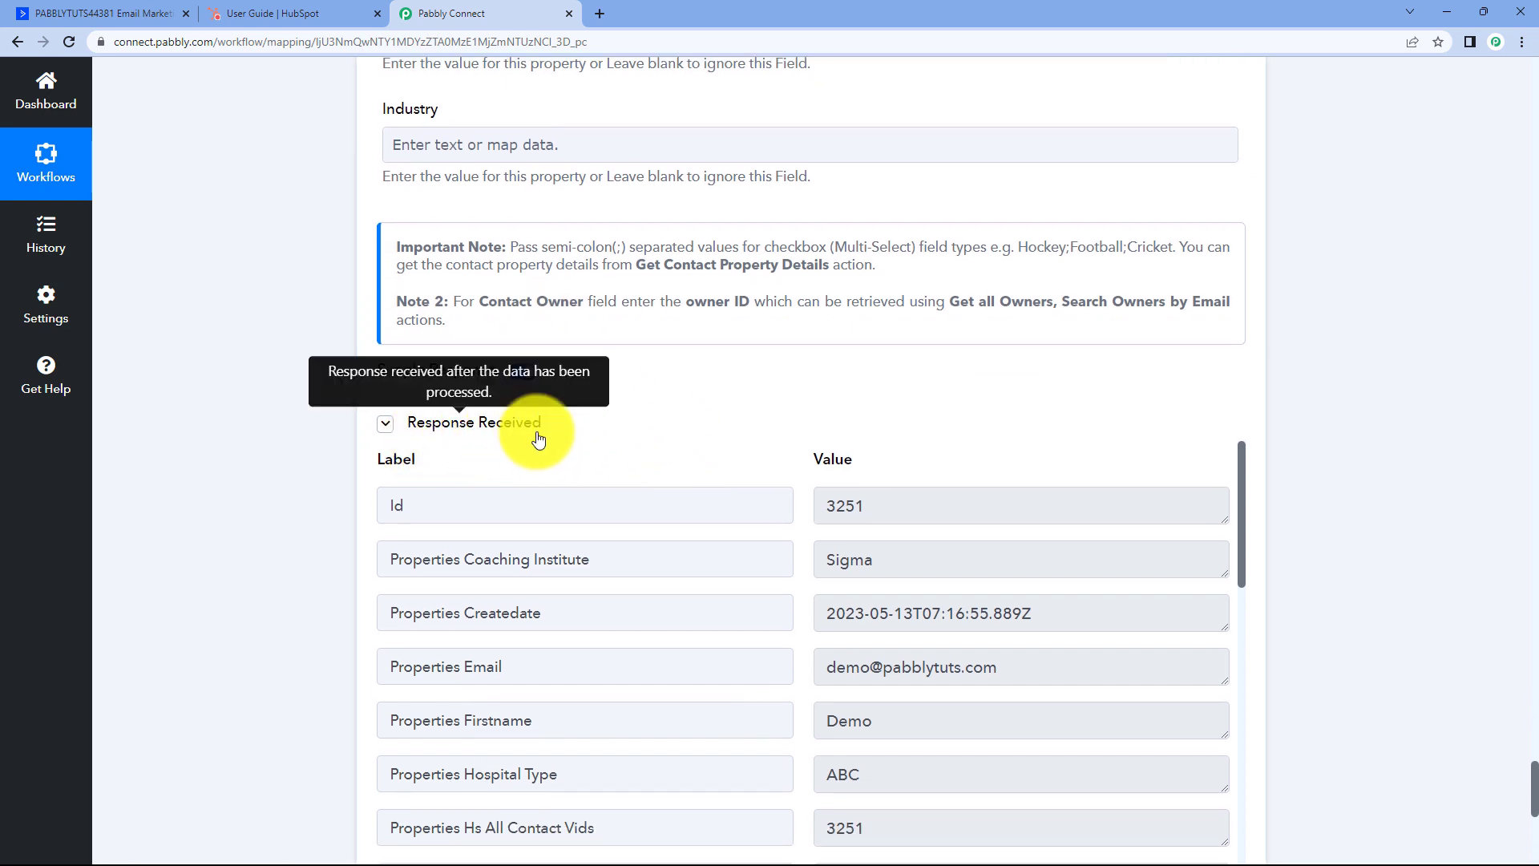
scroll(758, 409, "down", 2)
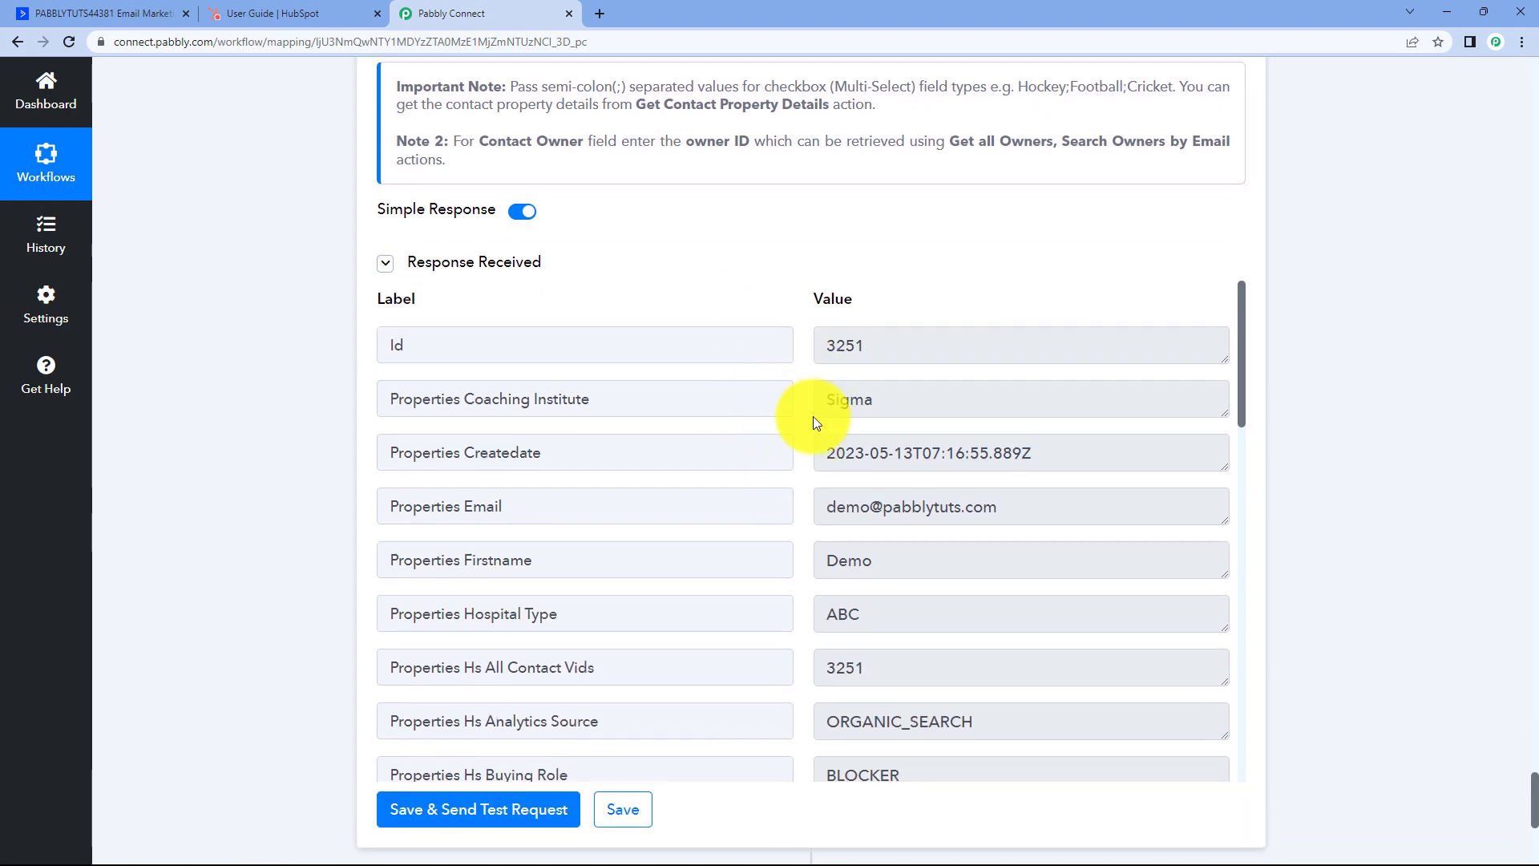
scroll(756, 316, "up", 8)
scroll(570, 401, "up", 20)
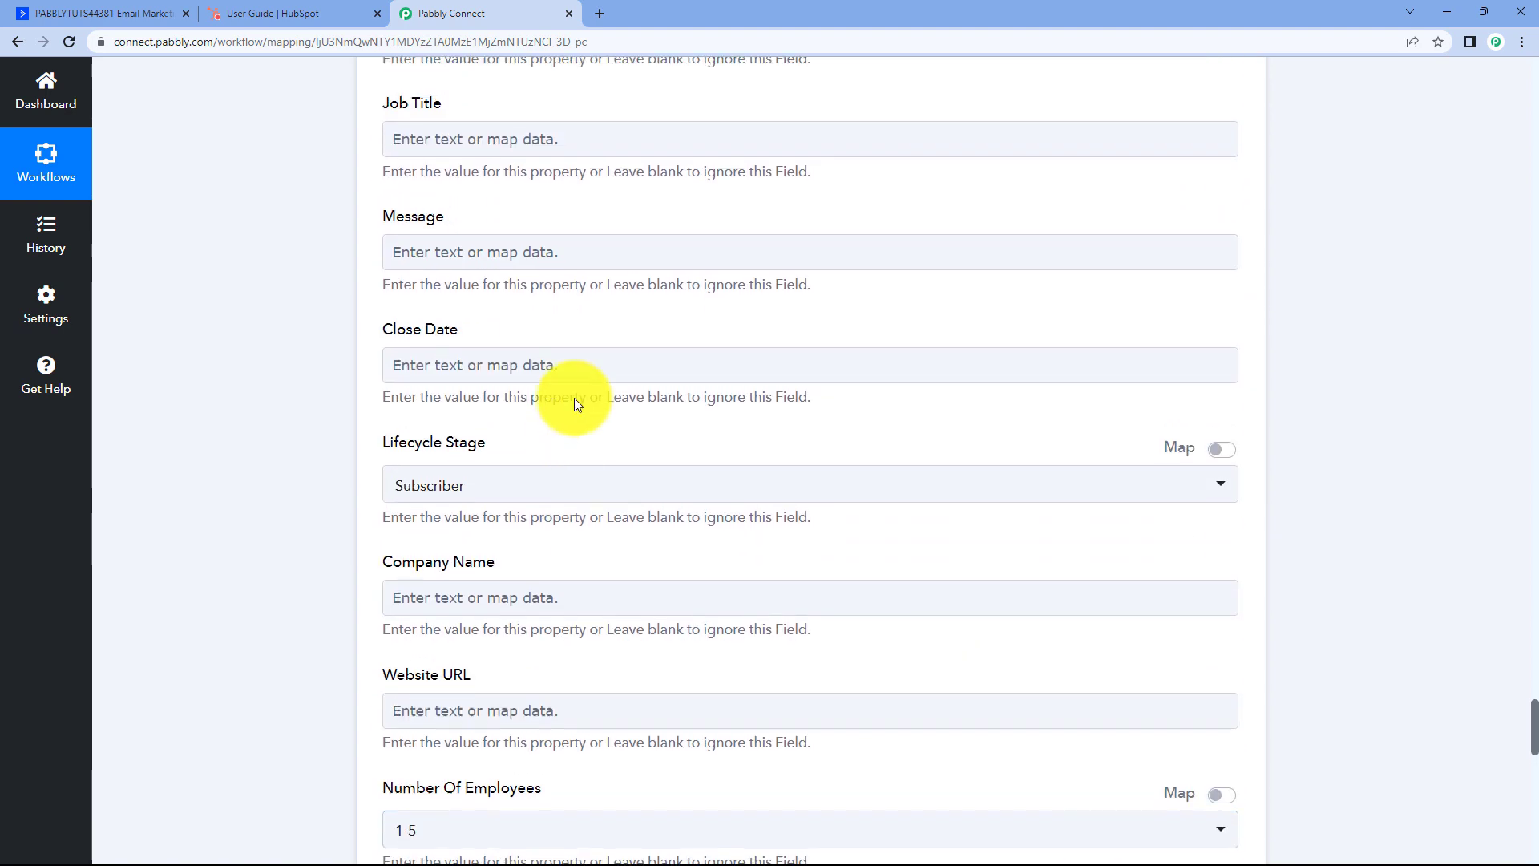
scroll(575, 401, "up", 15)
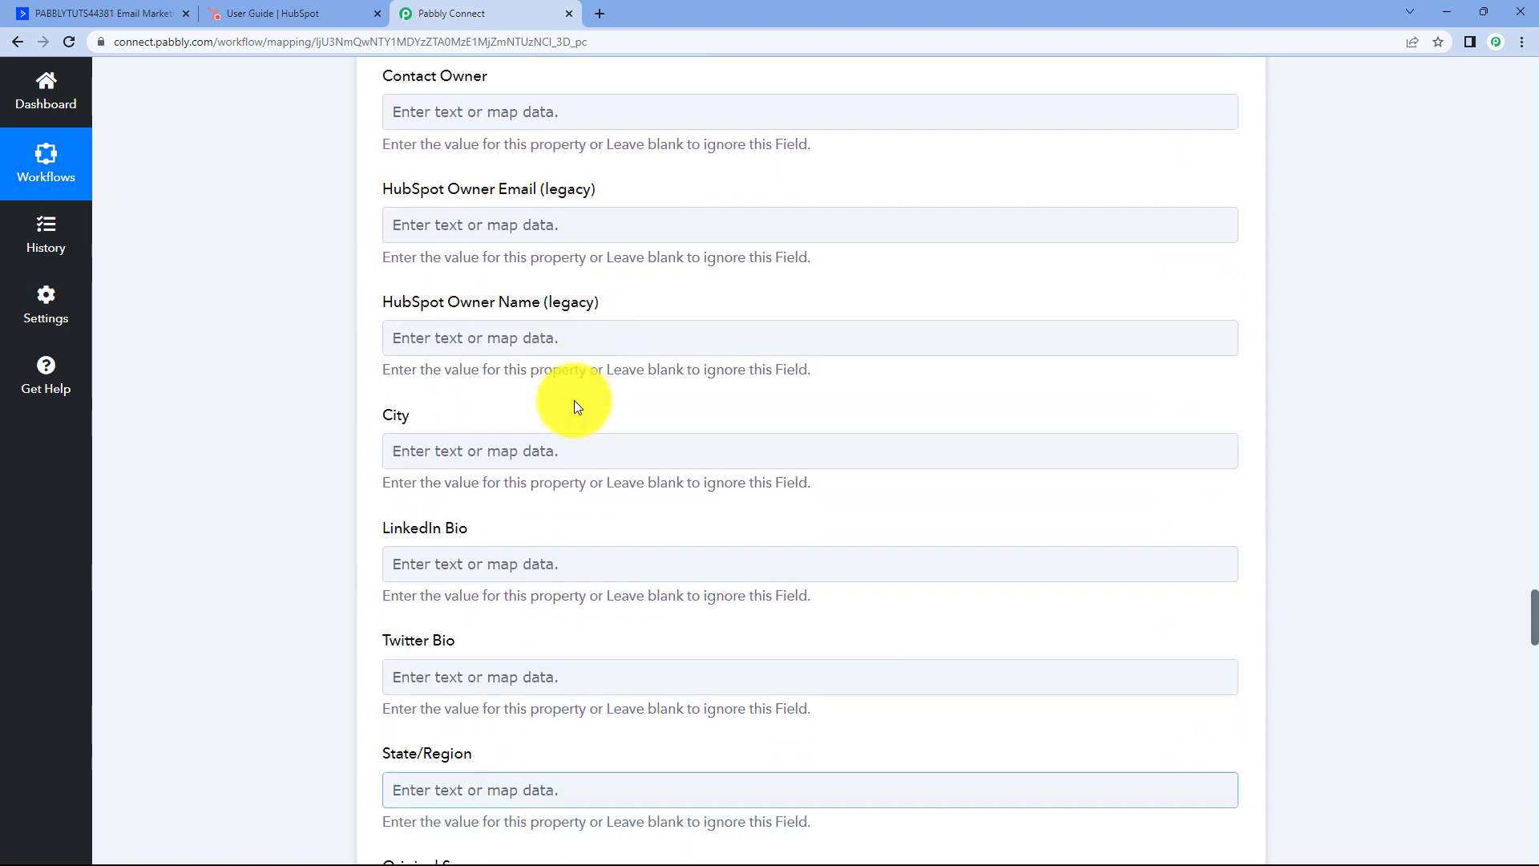
scroll(595, 370, "up", 7)
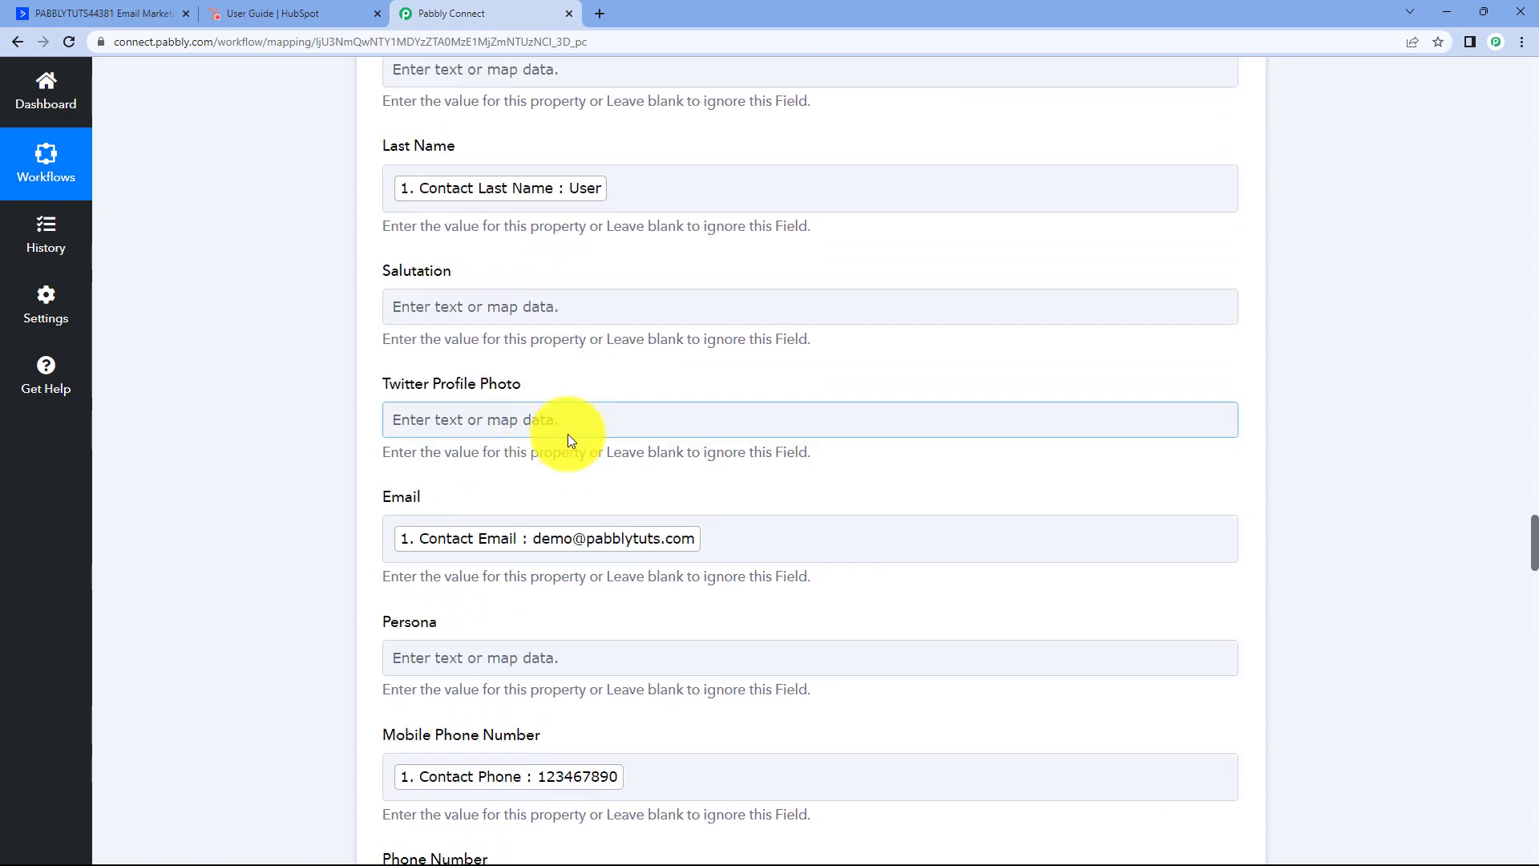
scroll(597, 273, "up", 1)
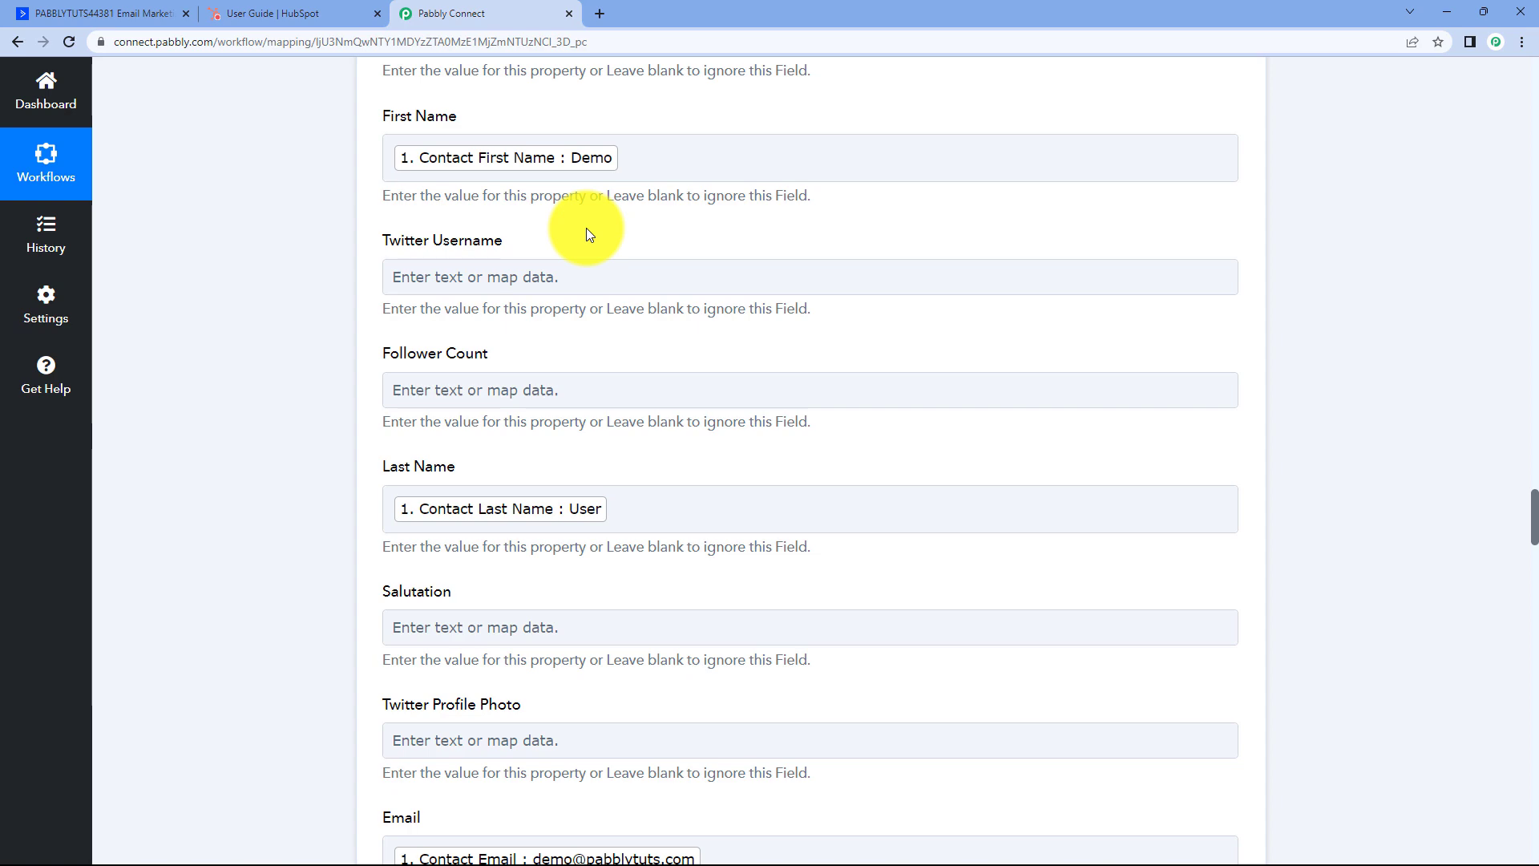
scroll(585, 231, "up", 3)
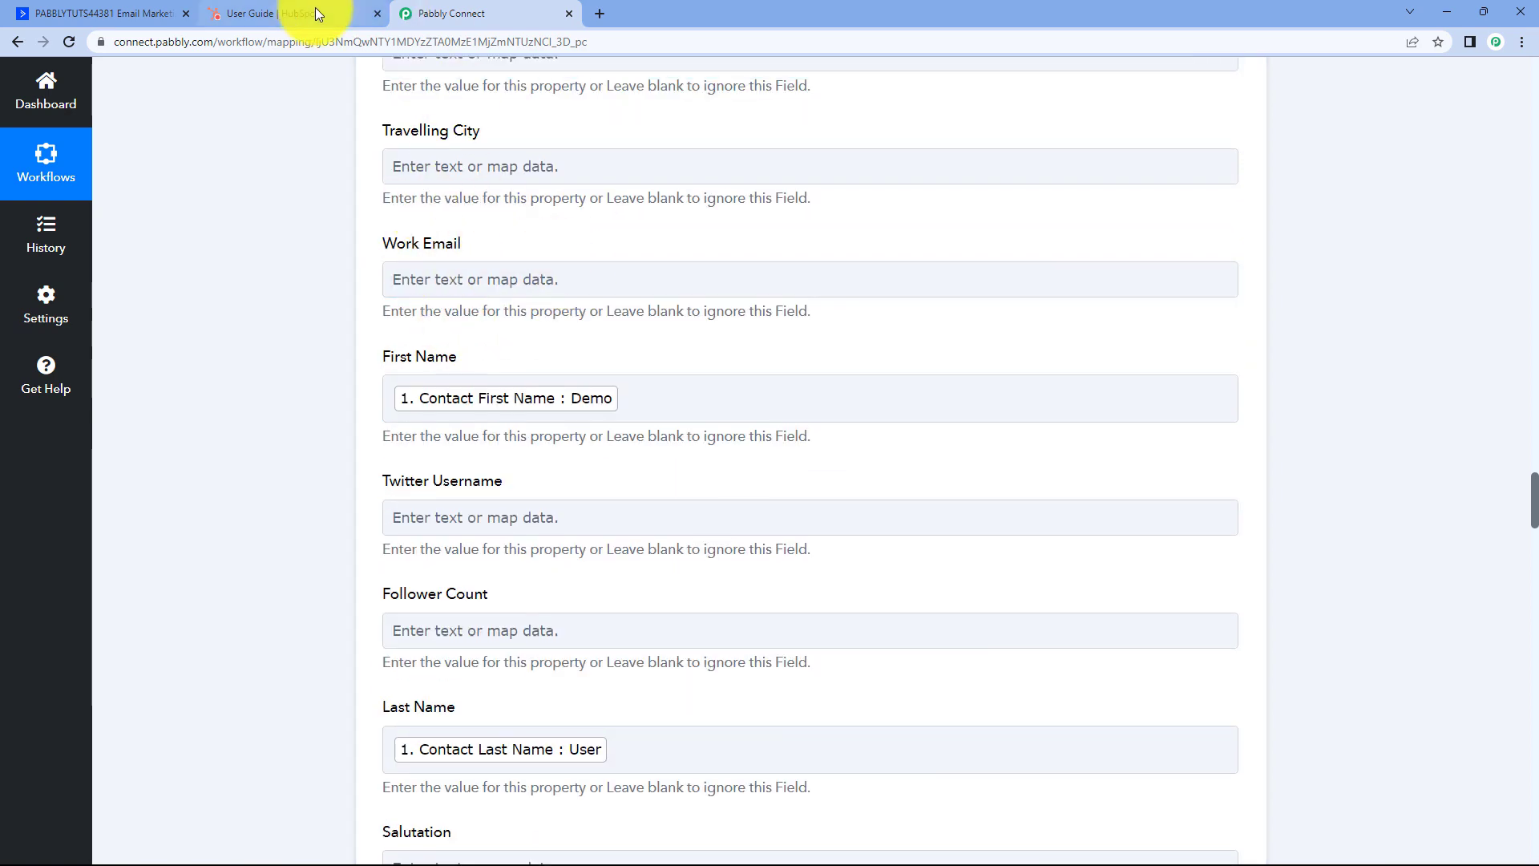
left_click(318, 11)
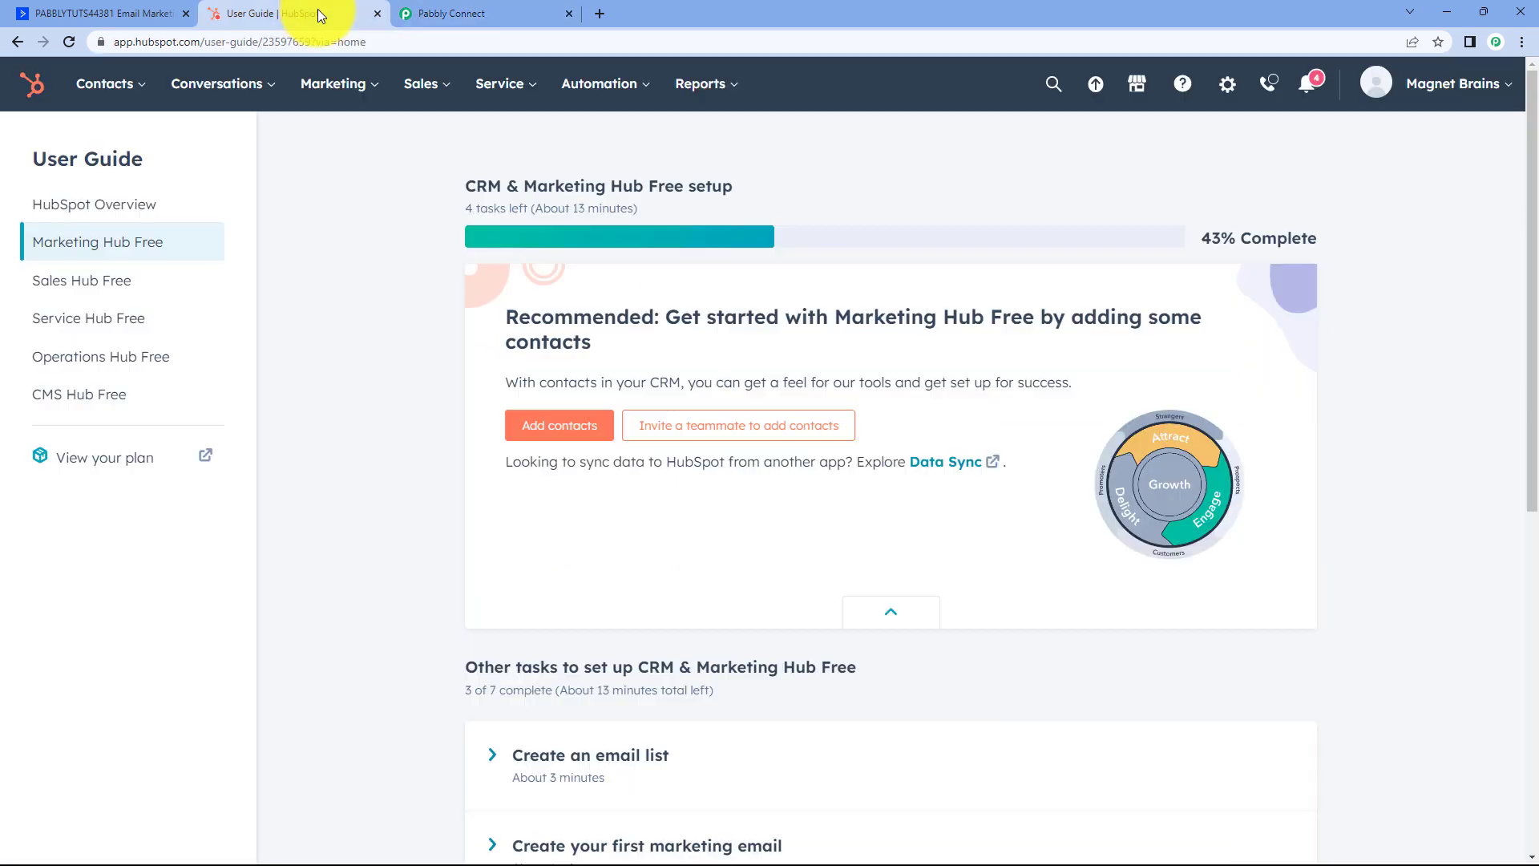
Clear the HubSpot contact filters to list everyone and open the Demo User record.
left_click(120, 91)
left_click(112, 143)
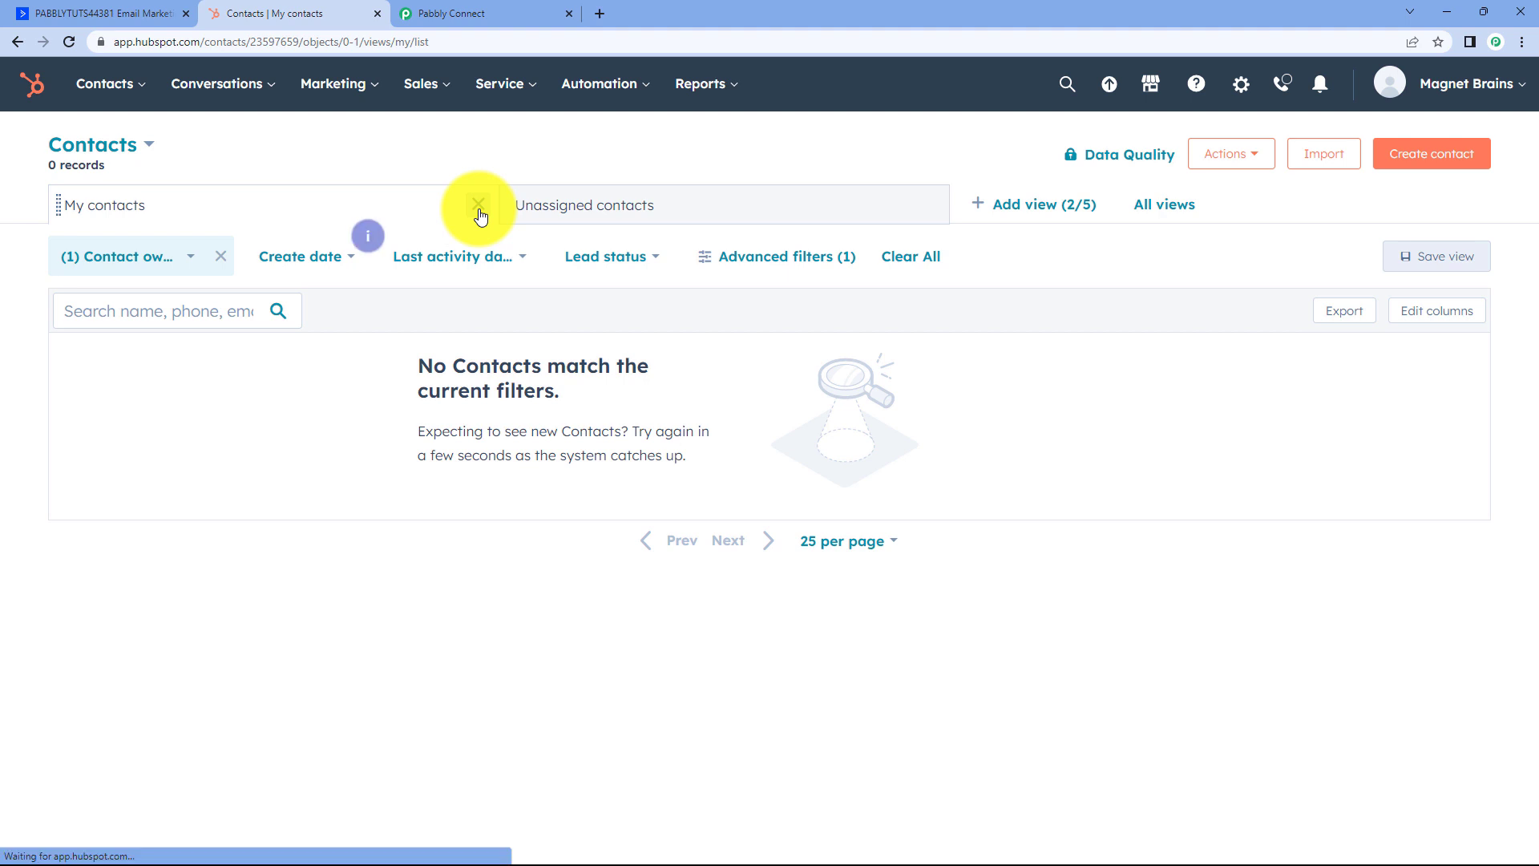
left_click(930, 205)
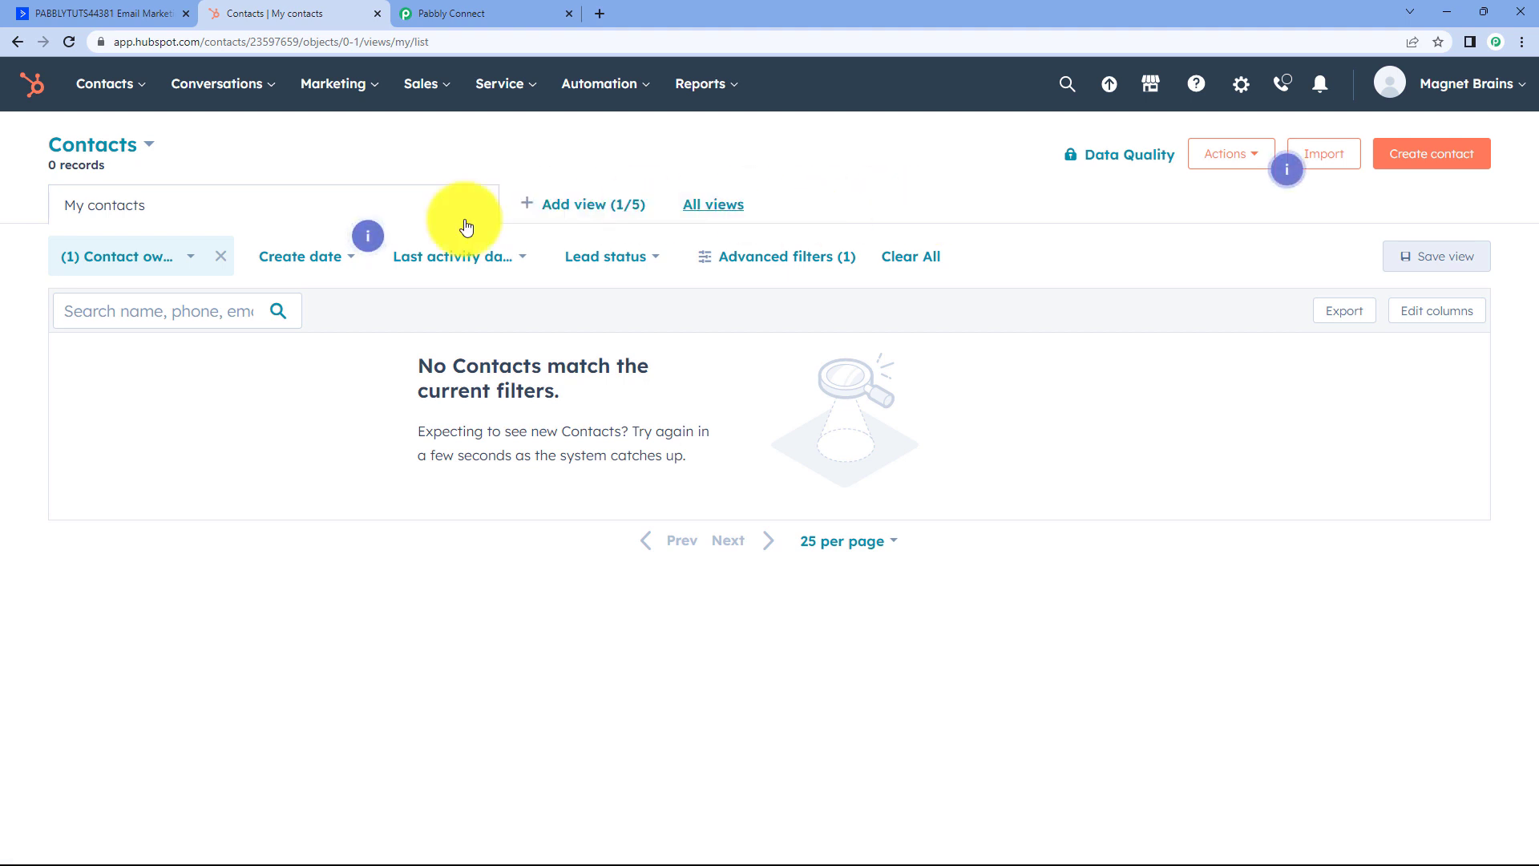
left_click(220, 255)
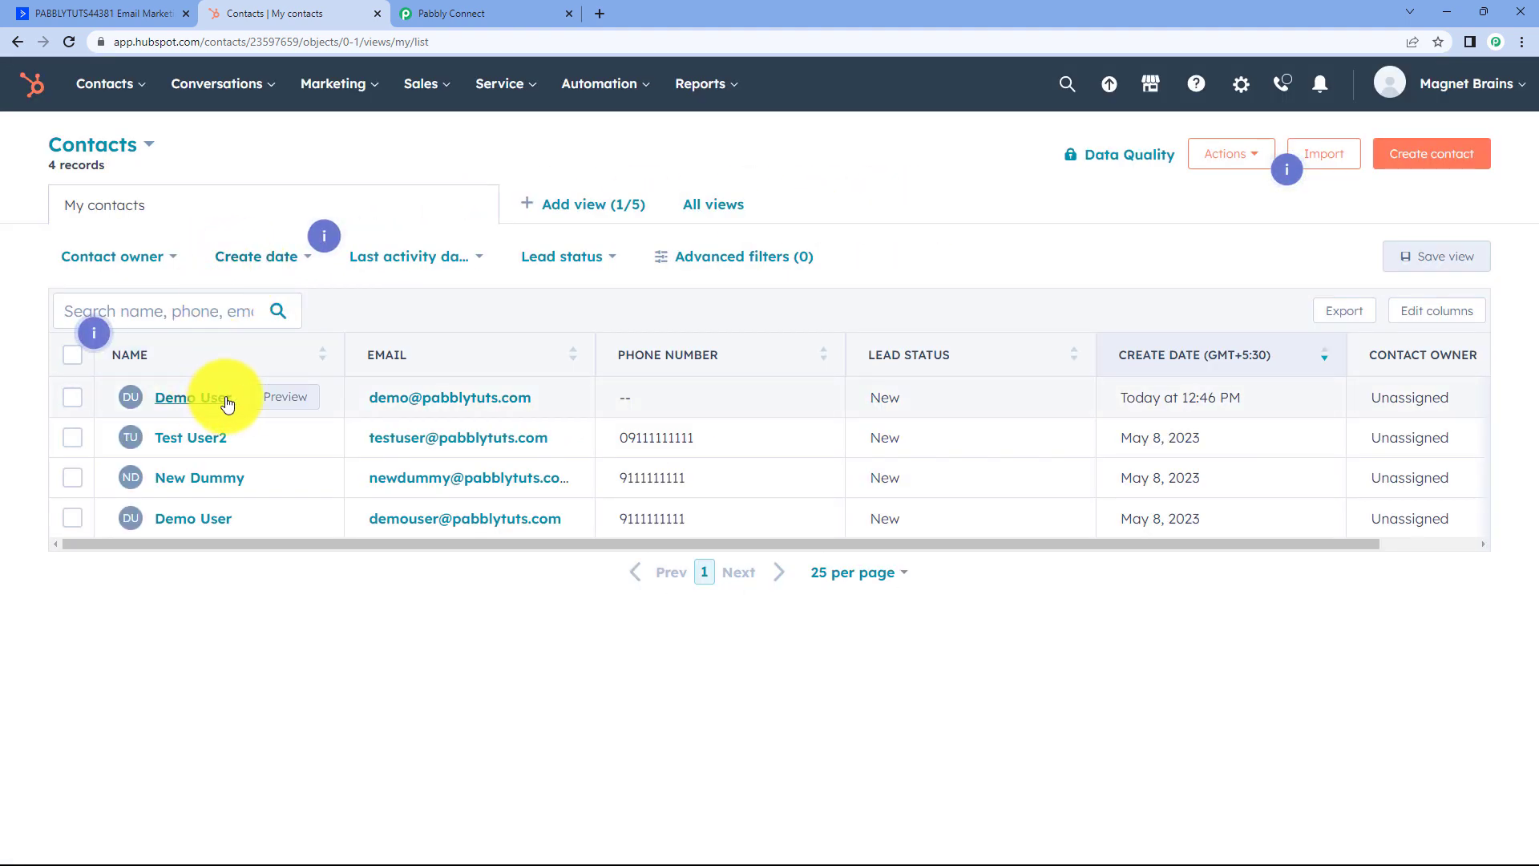
left_click(203, 398)
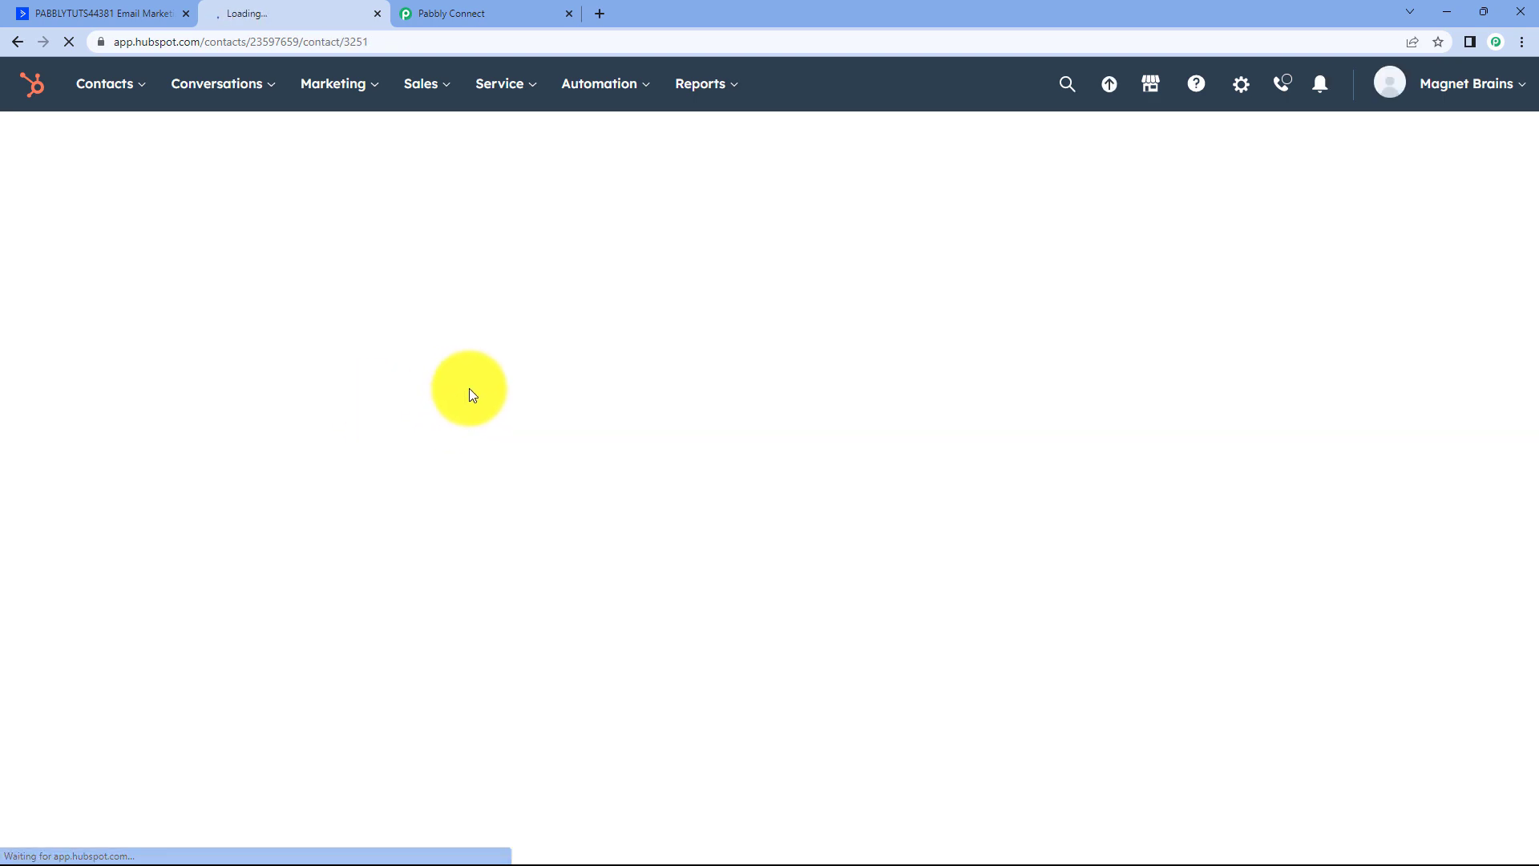
Compare Demo User's name and email with the ActiveCampaign contact, then return to Pabbly Connect.
left_click(138, 10)
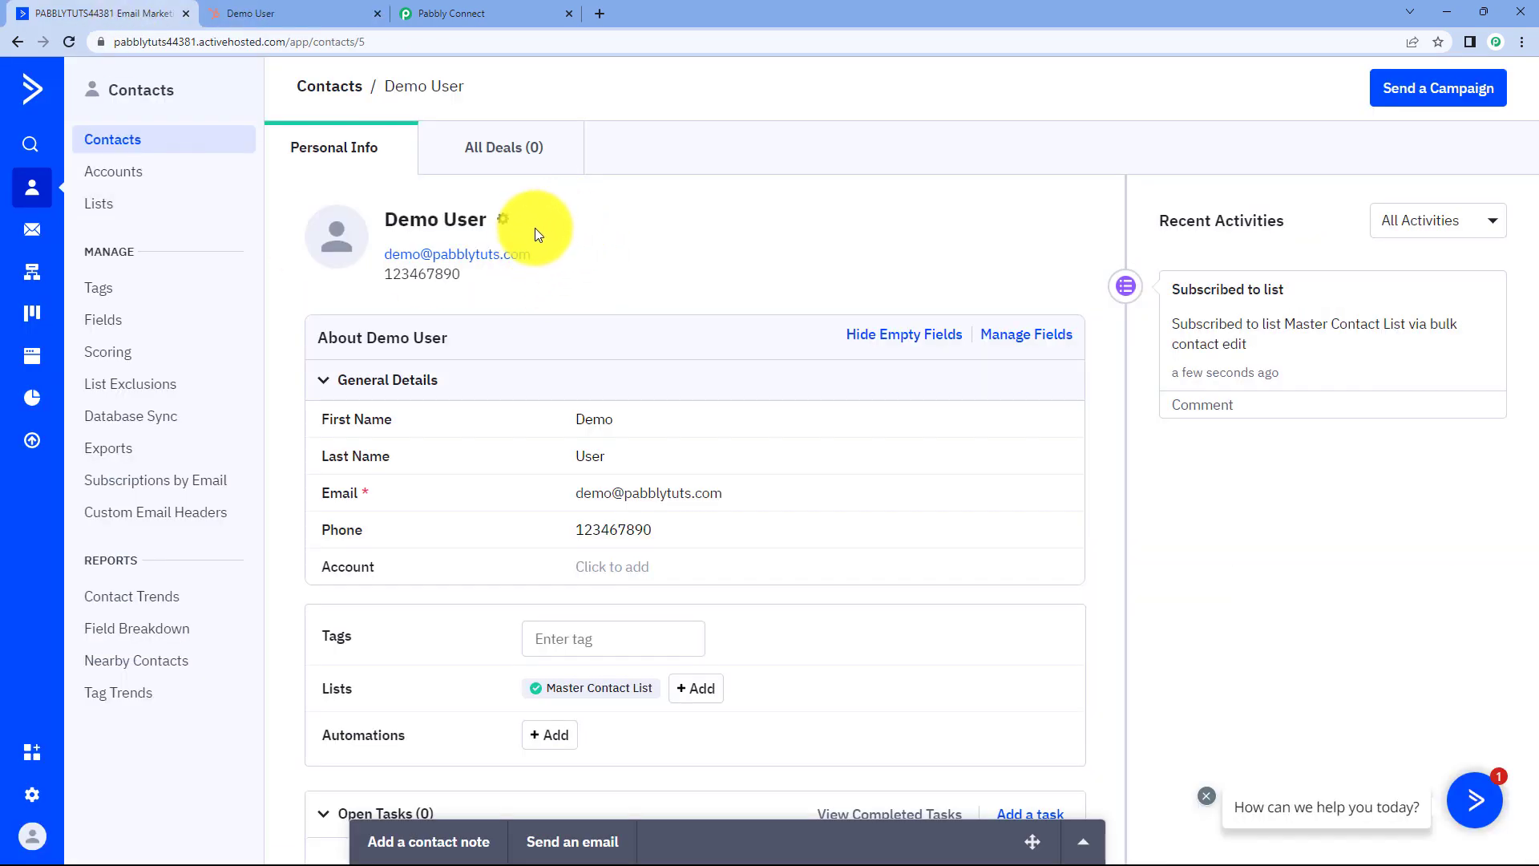
left_click(295, 10)
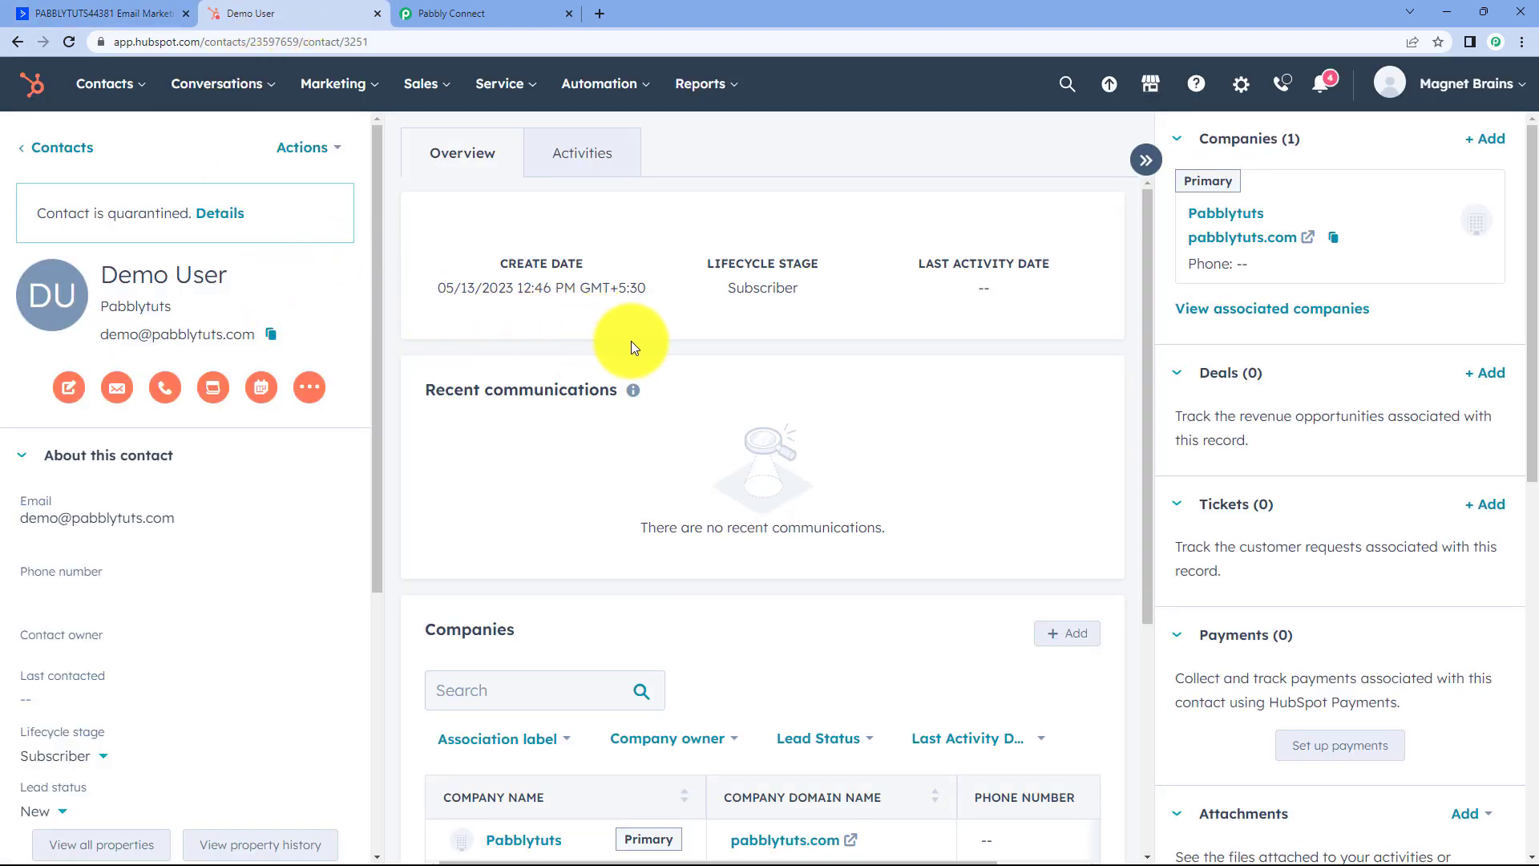
left_click_drag(234, 271, 95, 273)
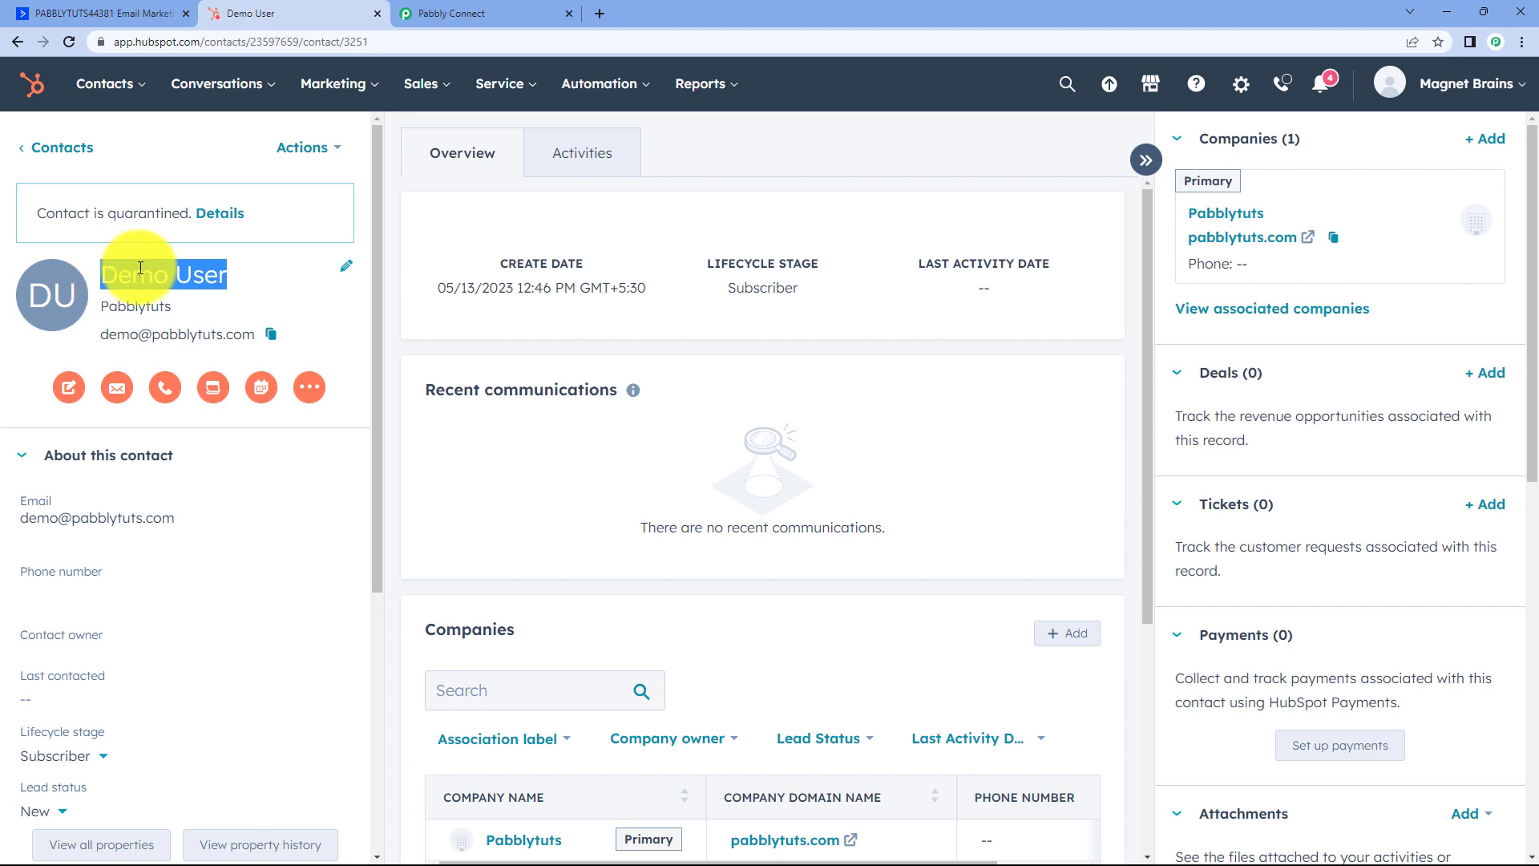
left_click_drag(257, 335, 110, 340)
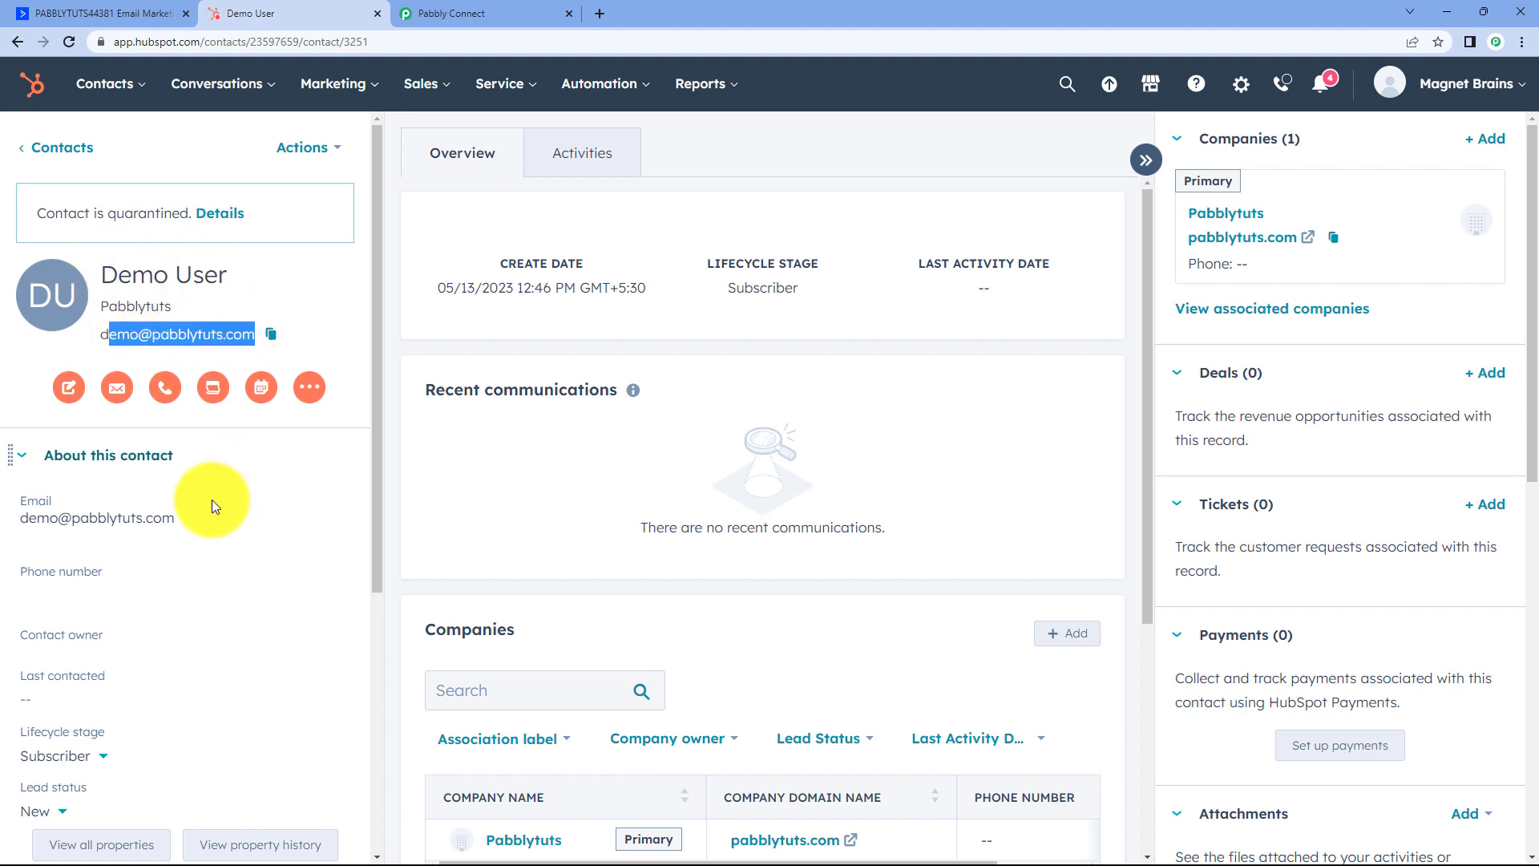
scroll(212, 505, "down", 4)
scroll(310, 430, "up", 4)
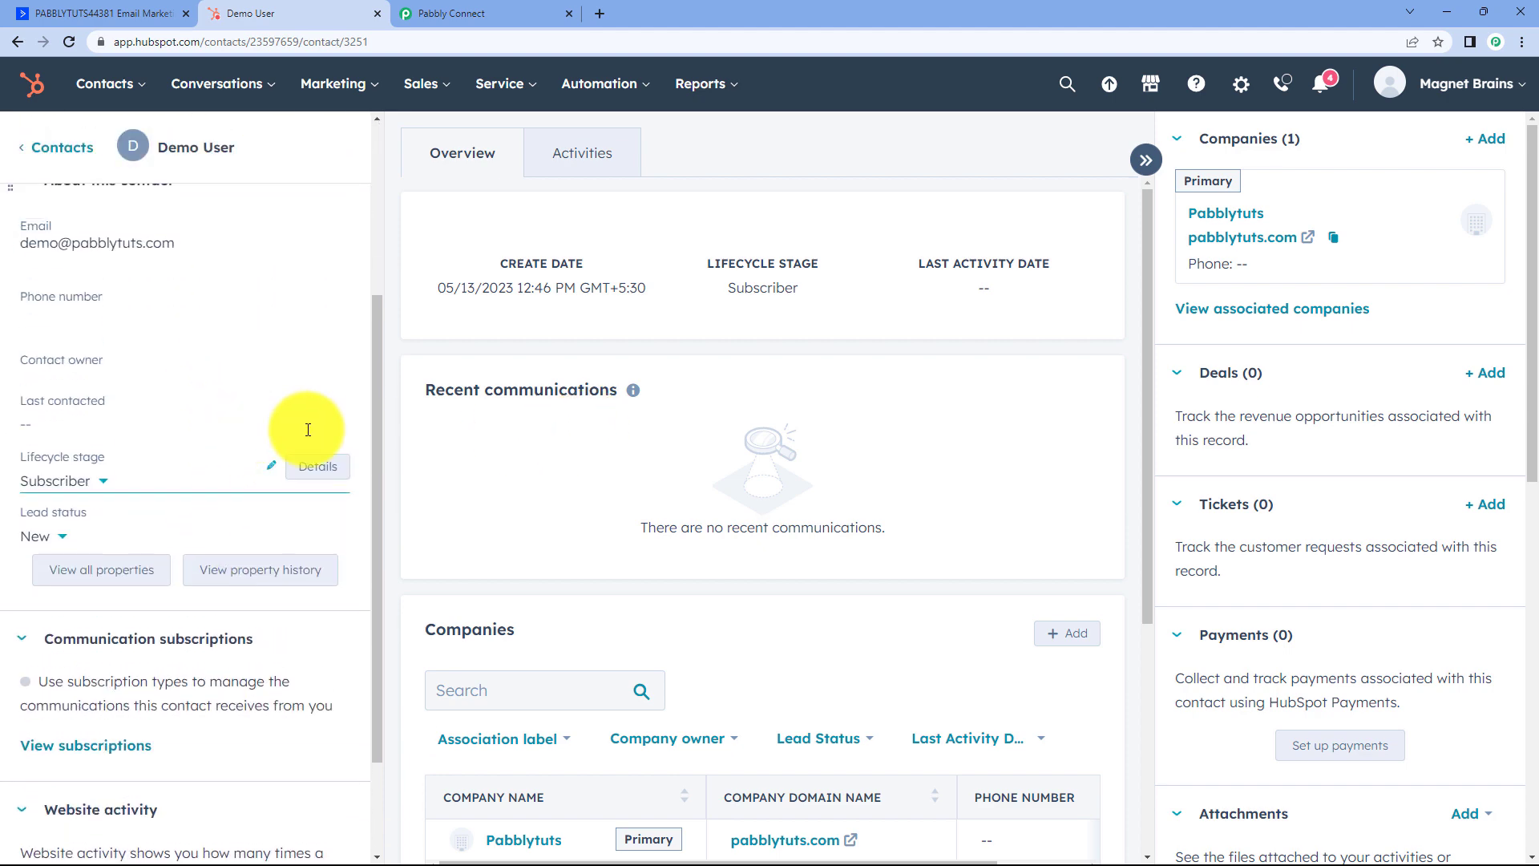
left_click(481, 13)
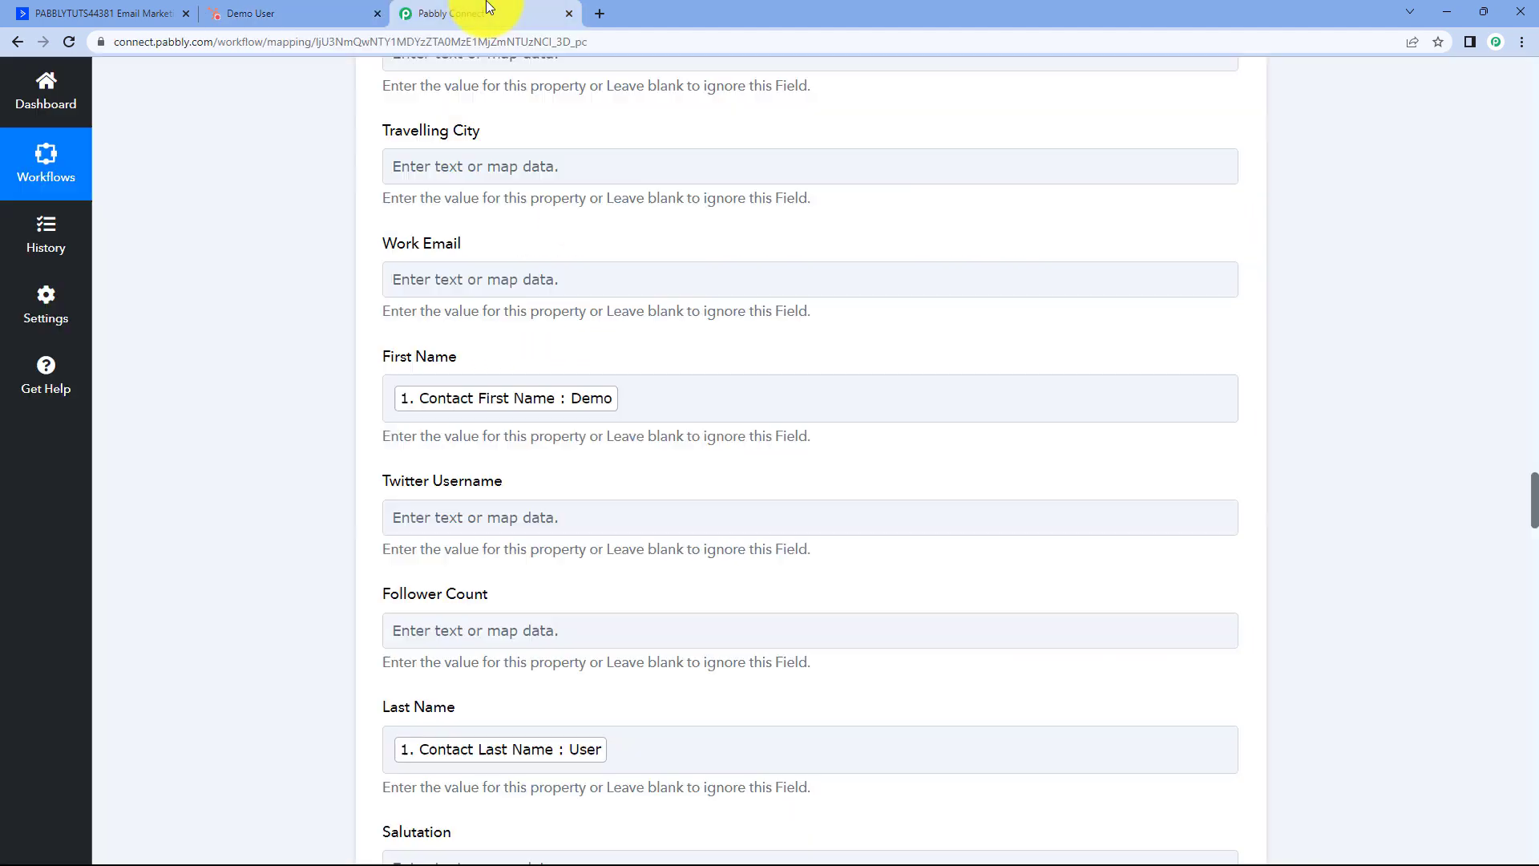
Collapse the HubSpot Create a Contact and ActiveCampaign Contact Added cards, then return to ActiveCampaign.
scroll(1323, 256, "up", 4)
scroll(1313, 266, "up", 20)
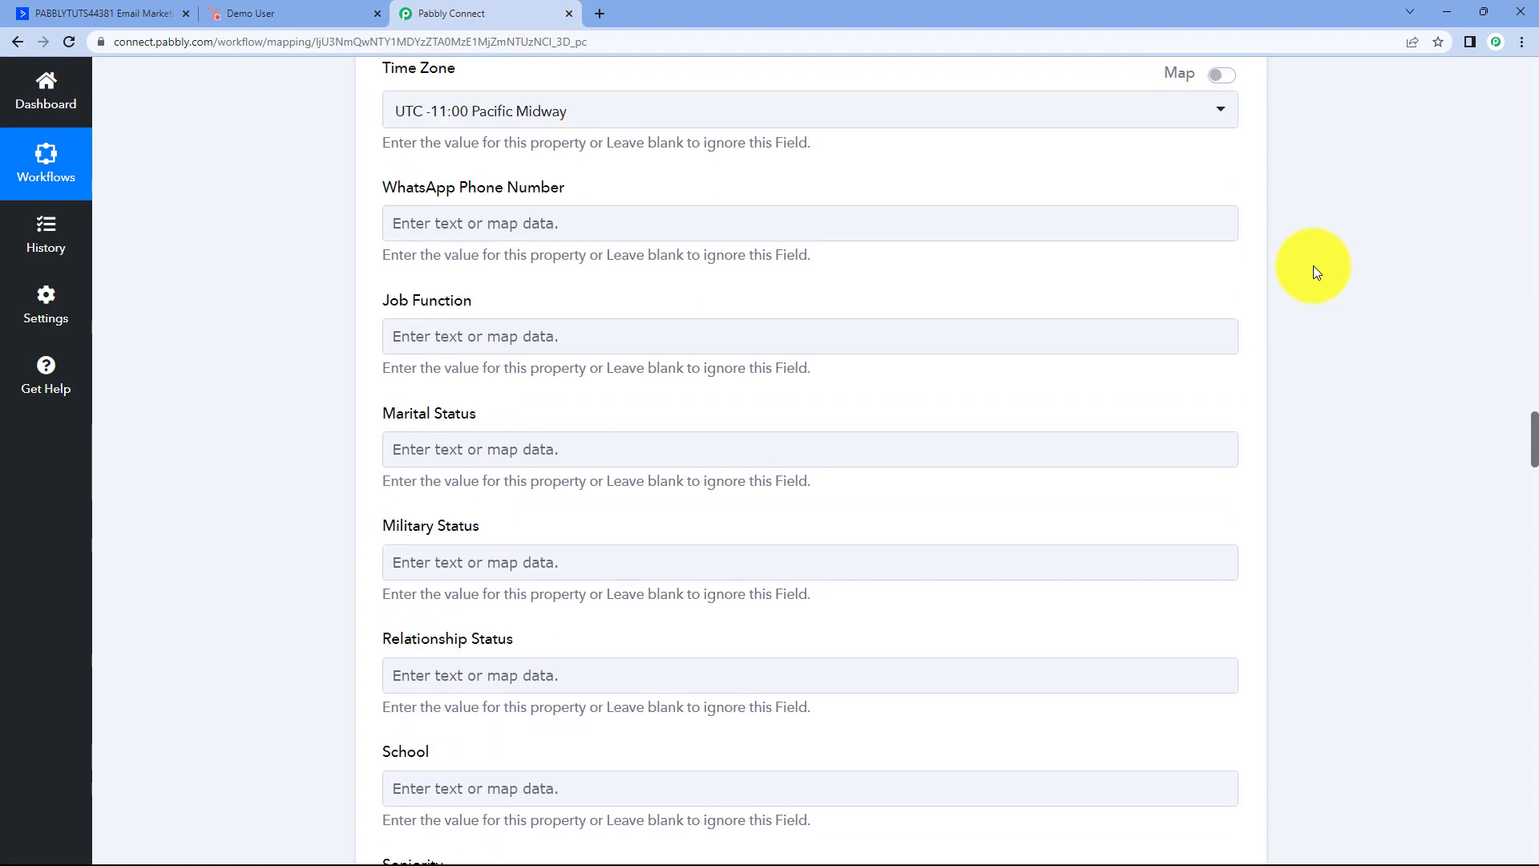
scroll(1314, 266, "up", 14)
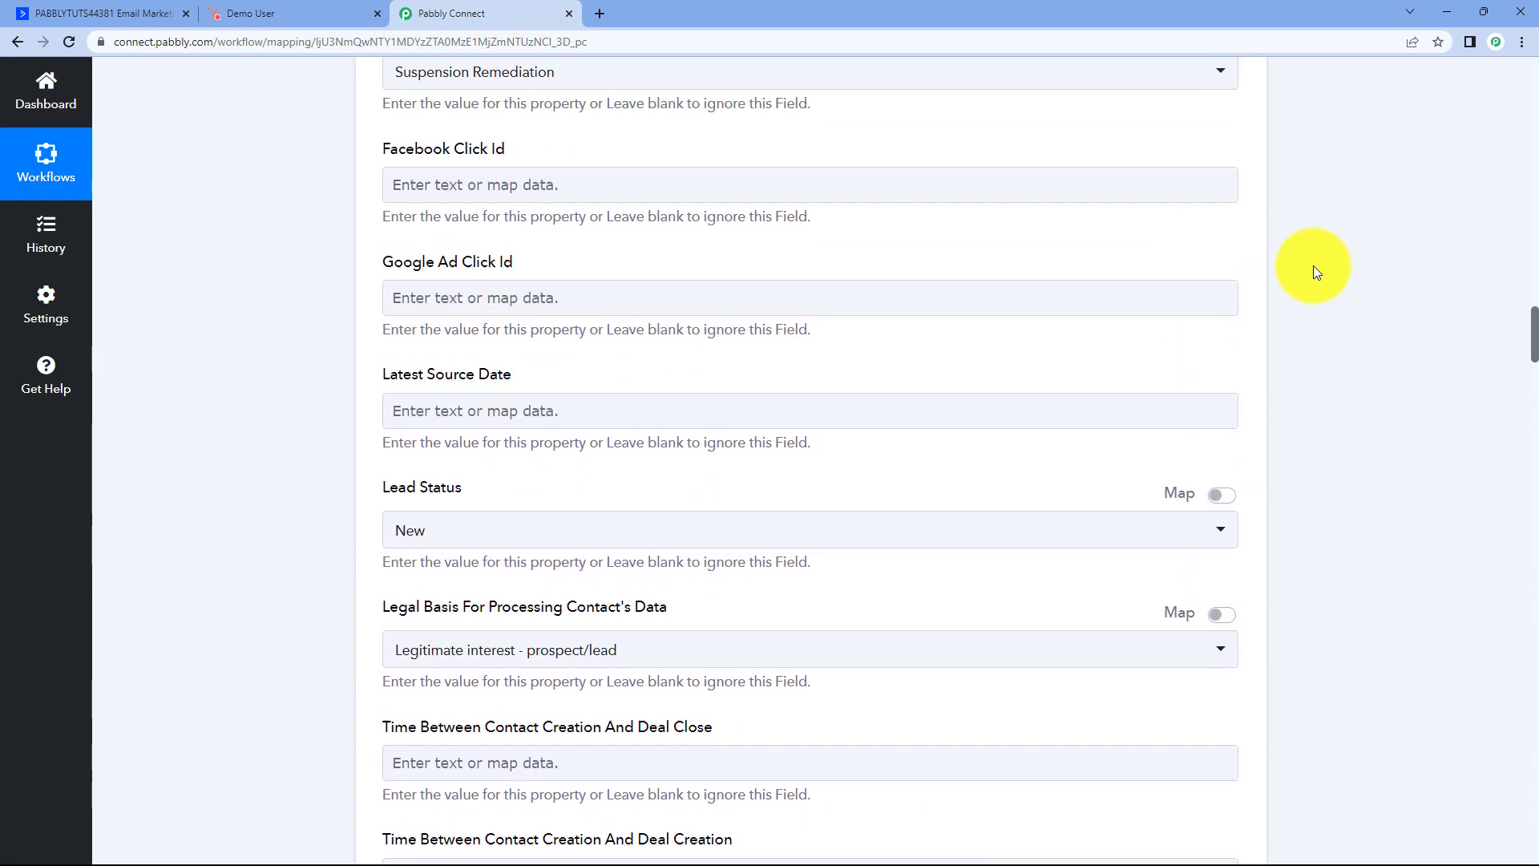
scroll(1313, 266, "up", 17)
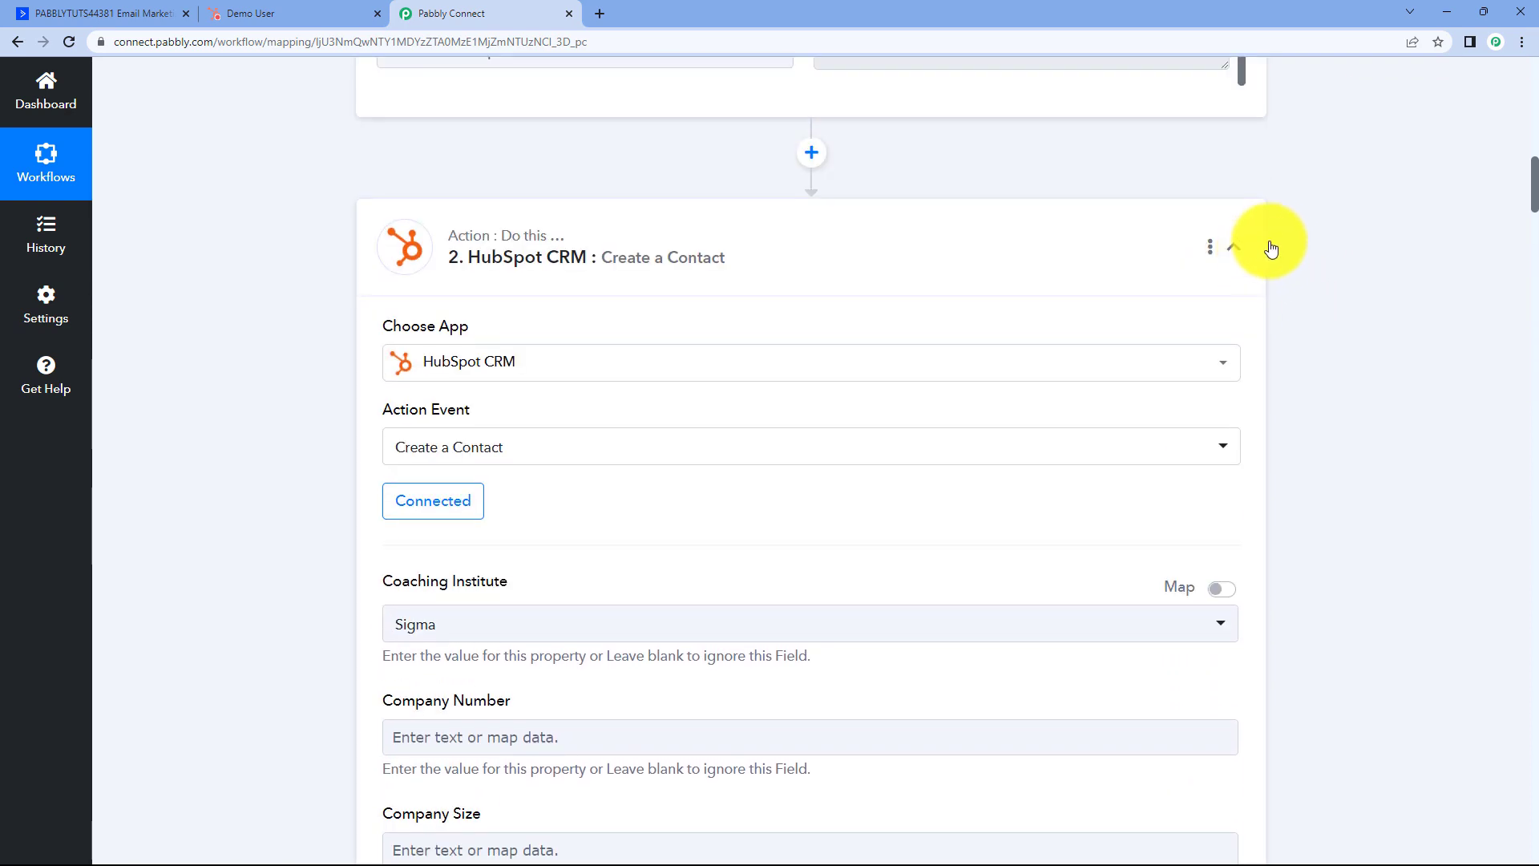
left_click(1234, 246)
scroll(1275, 241, "up", 12)
scroll(1270, 250, "up", 3)
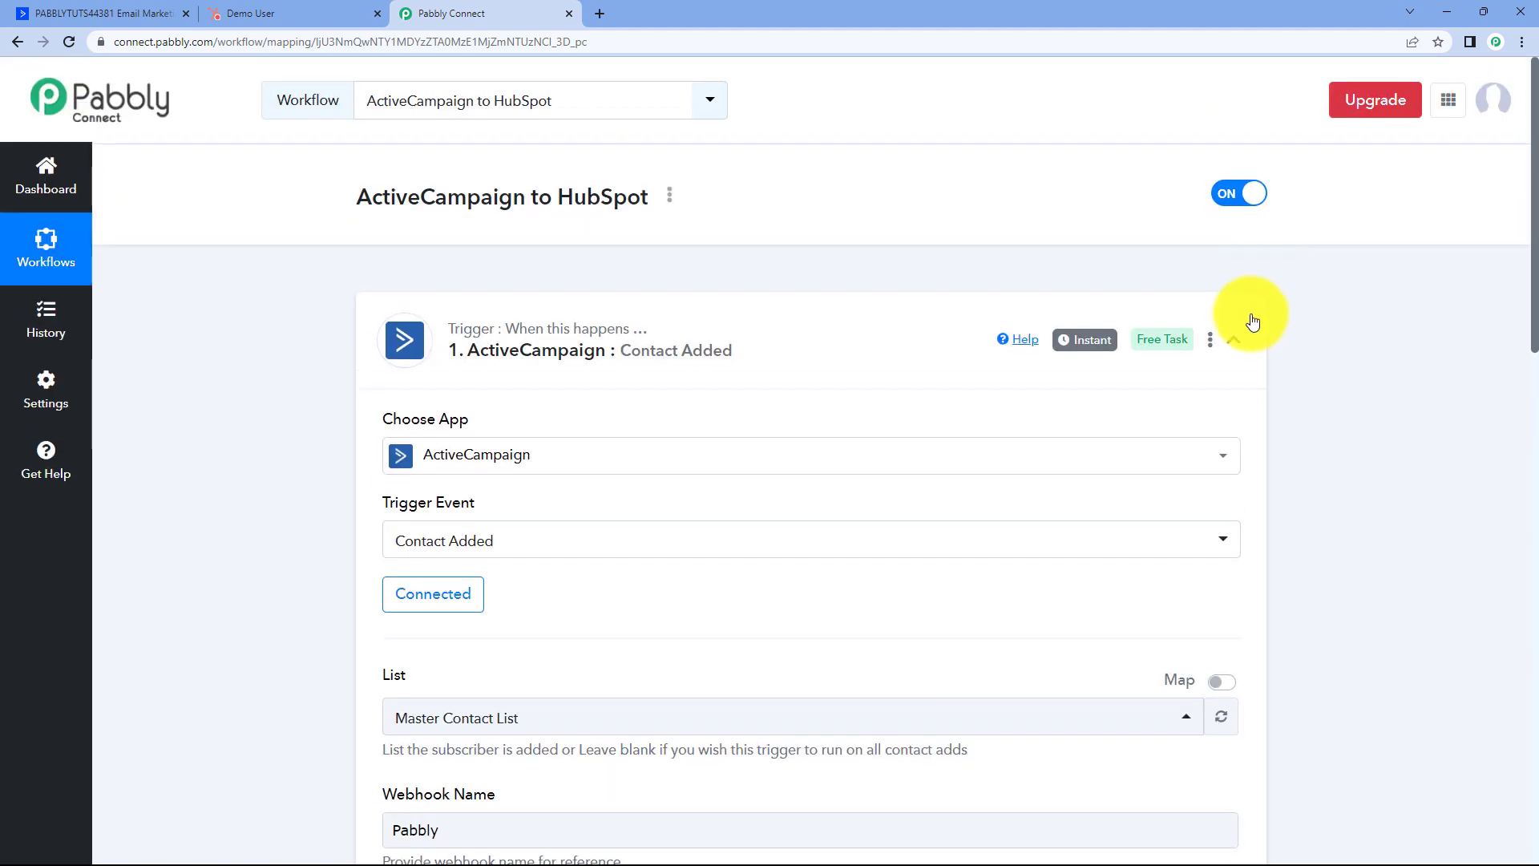
left_click(1234, 340)
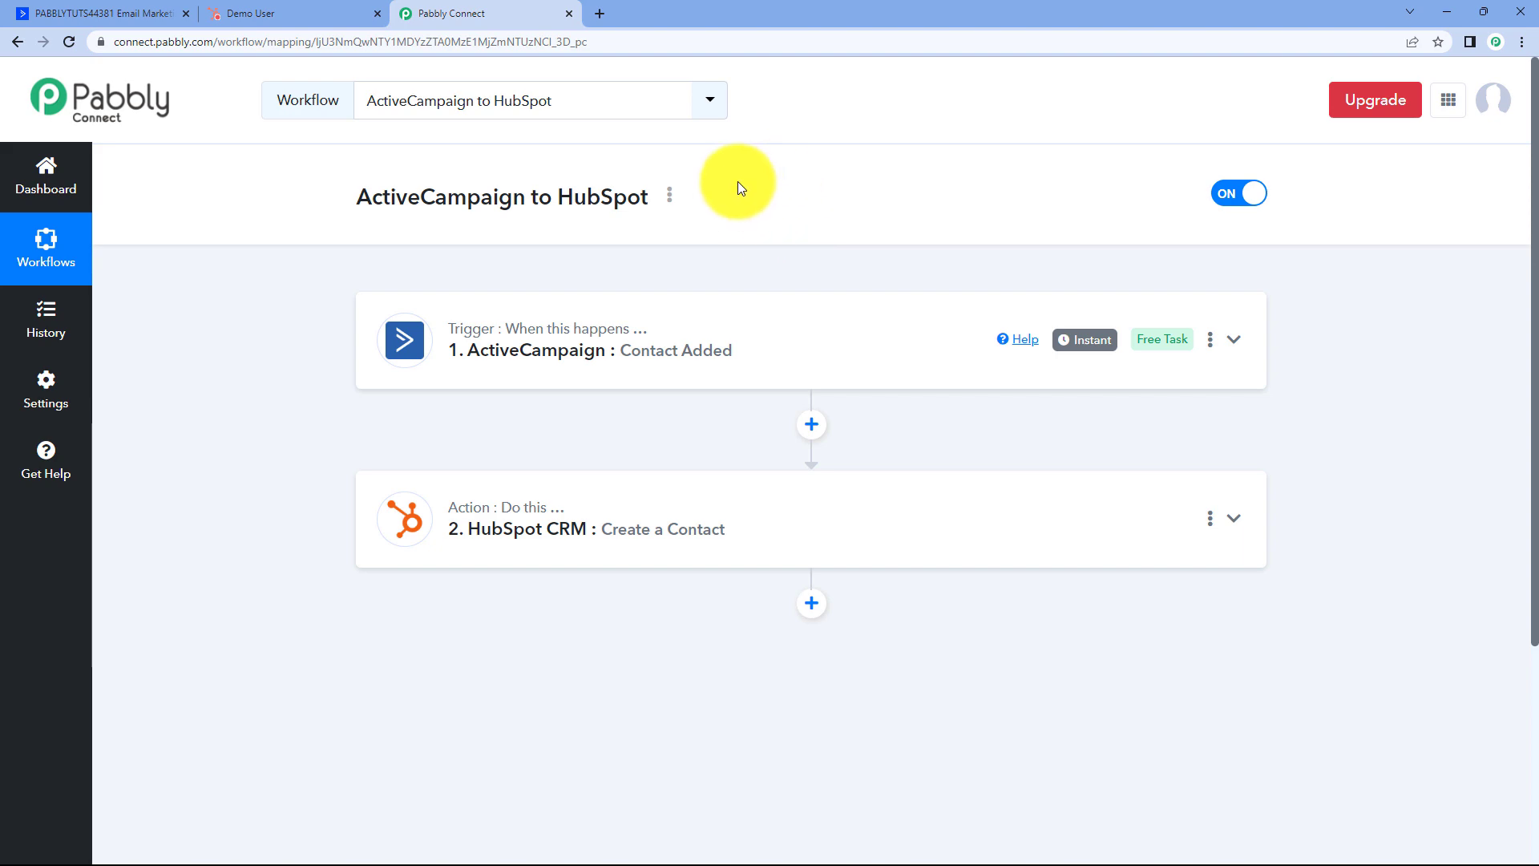
left_click(147, 11)
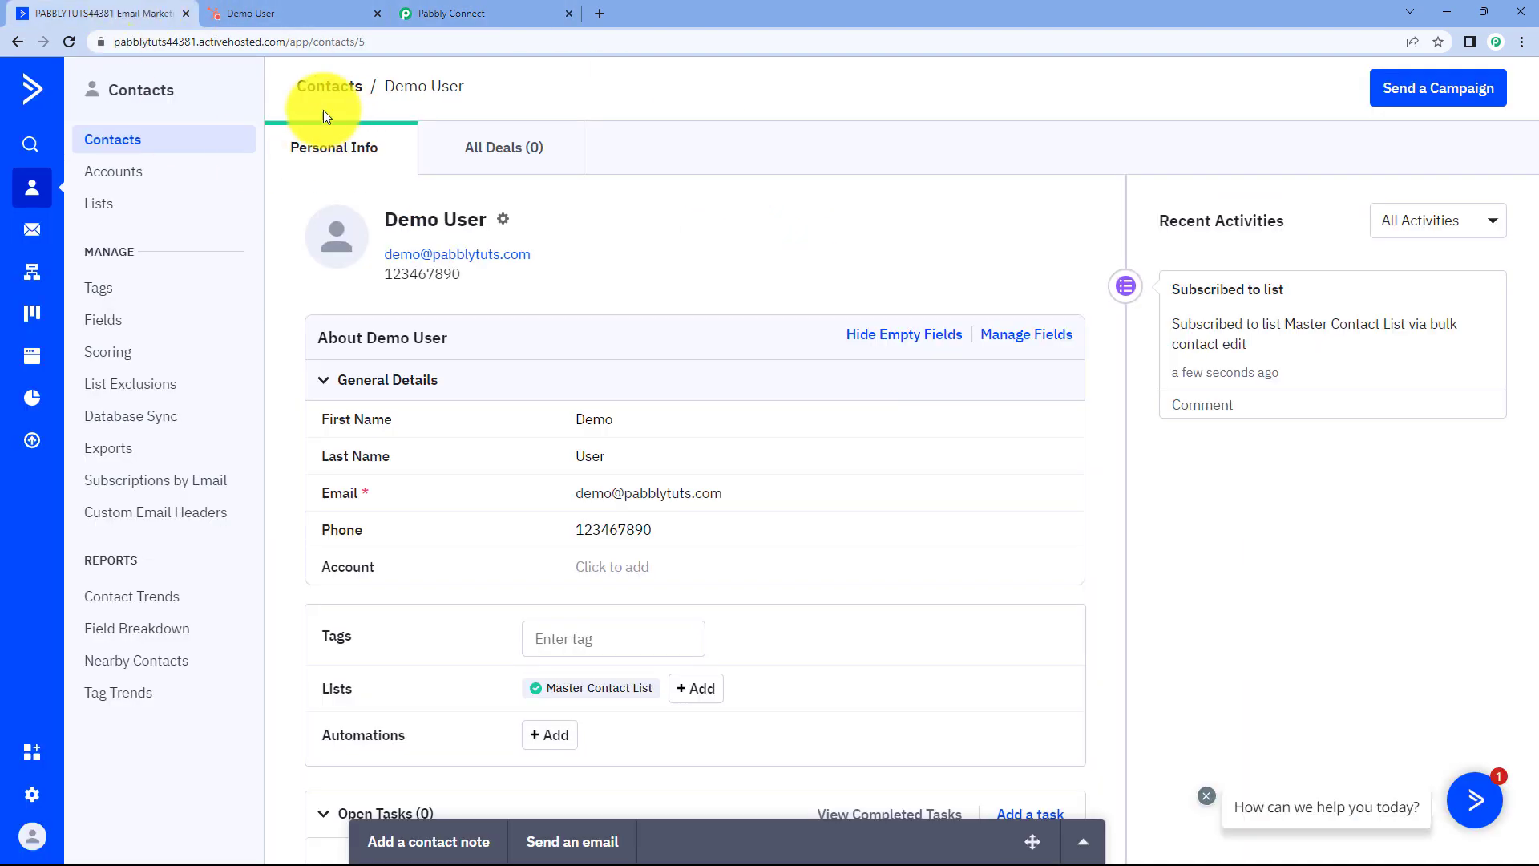
Add an ActiveCampaign contact named Test, filling in the email and phone number fields.
left_click(149, 143)
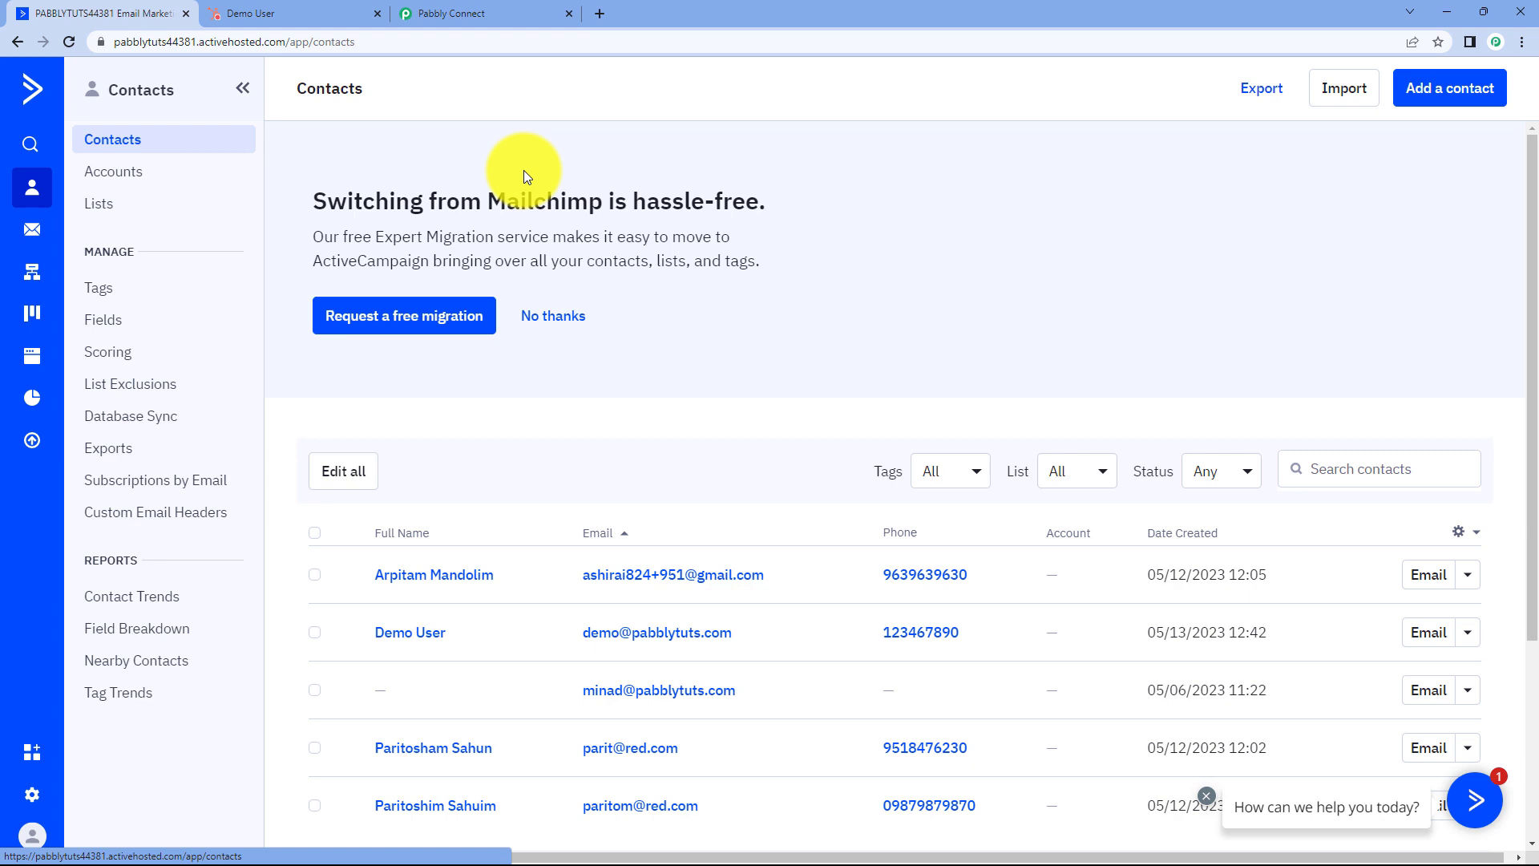
left_click(1457, 94)
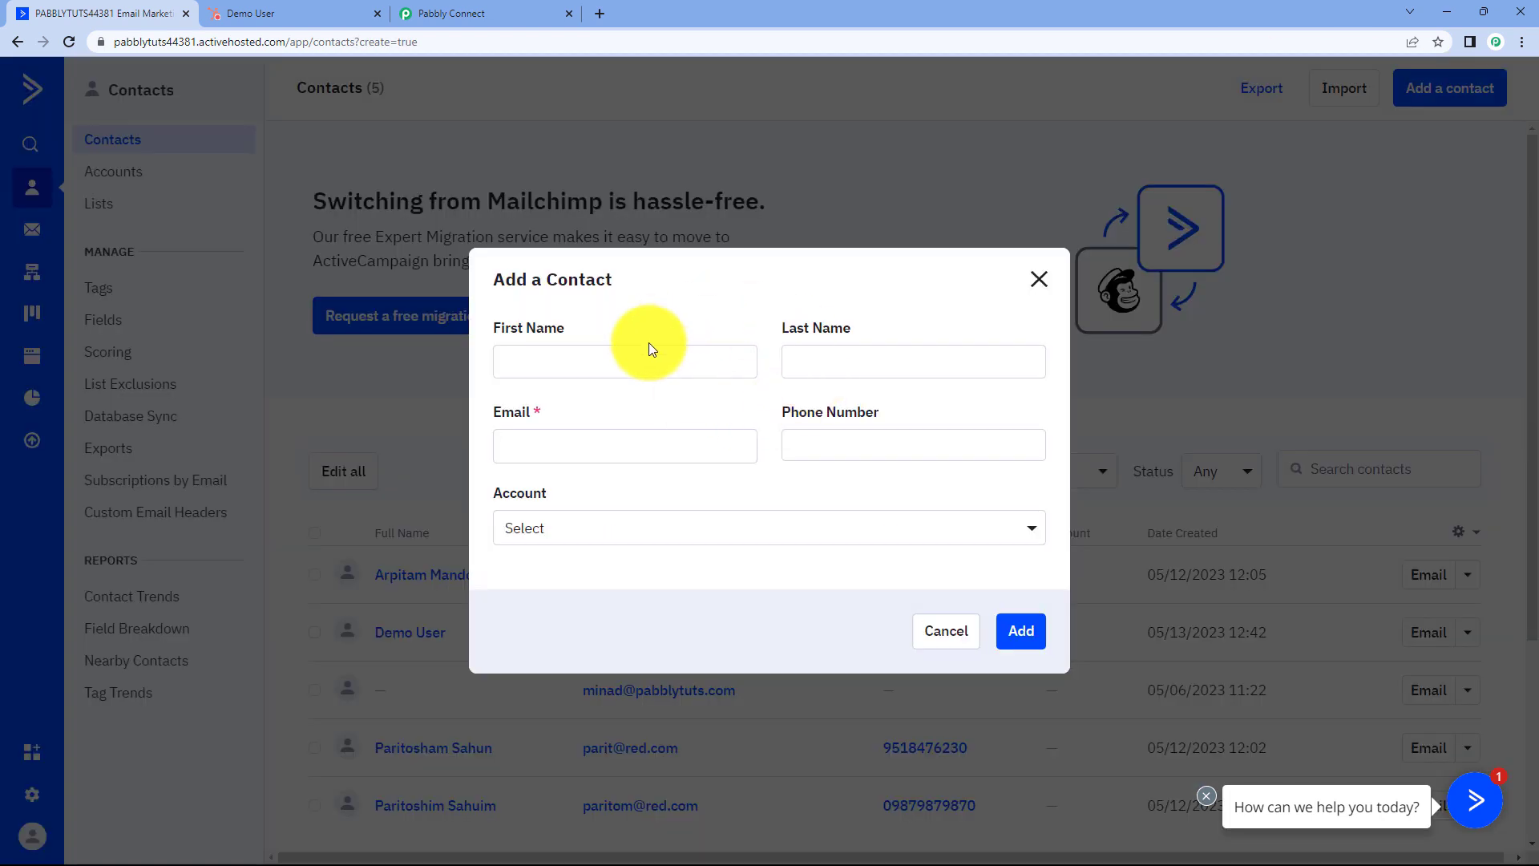
key("Tab")
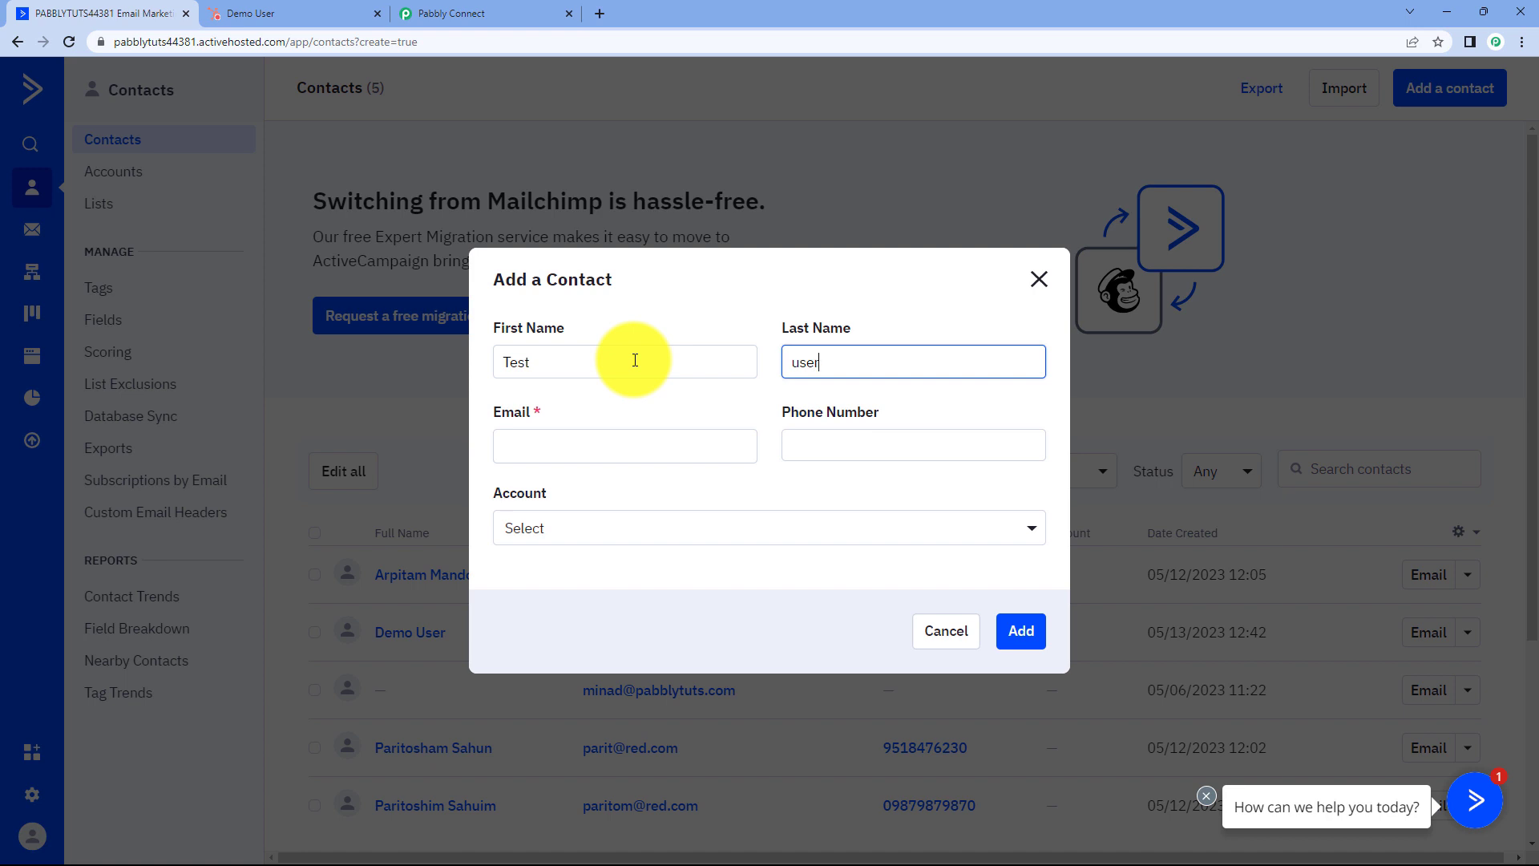
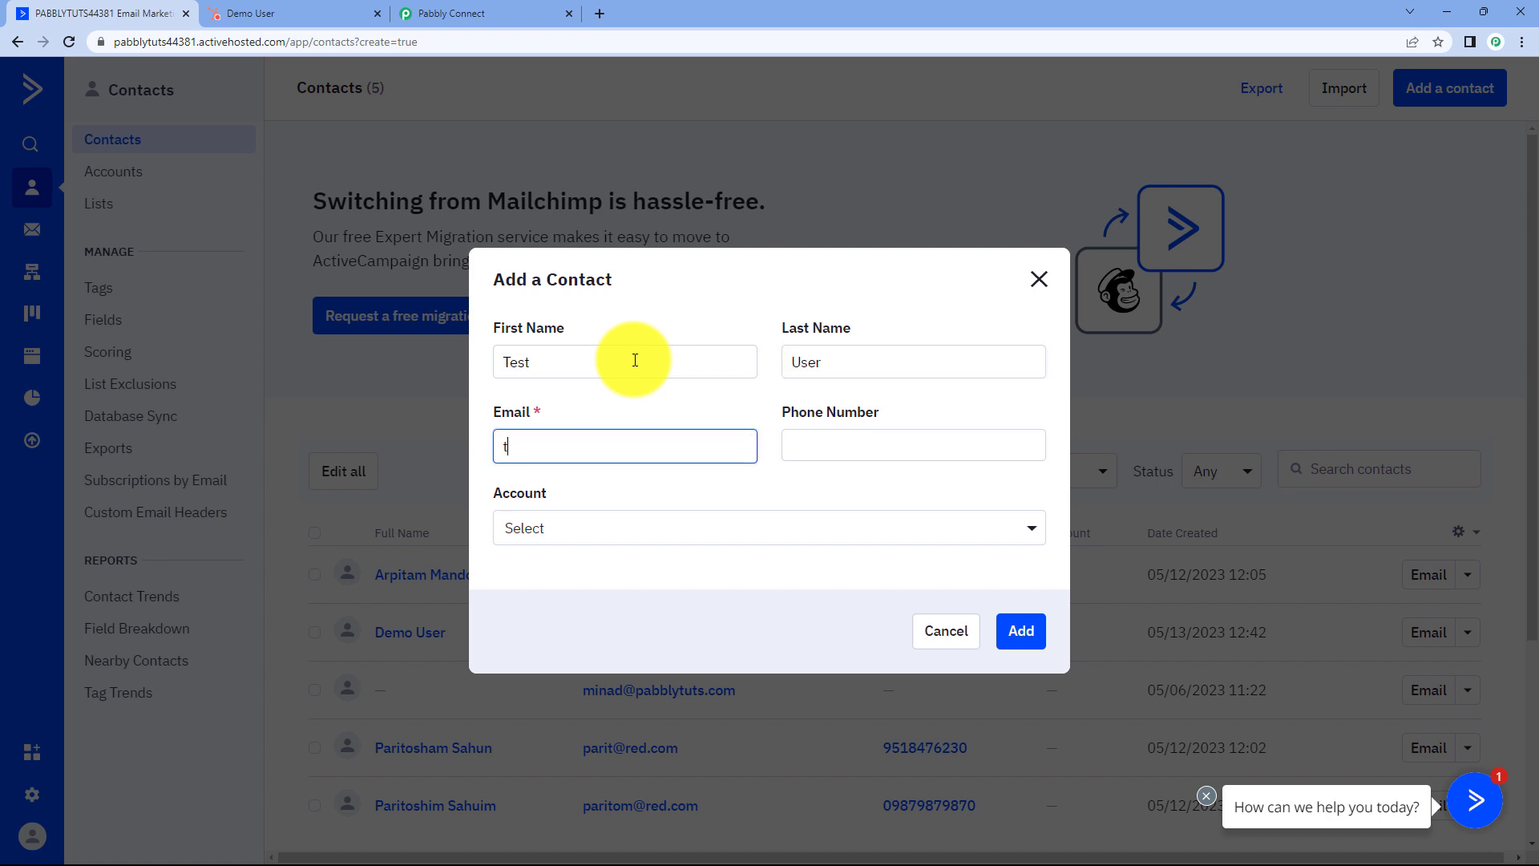
key("Tab")
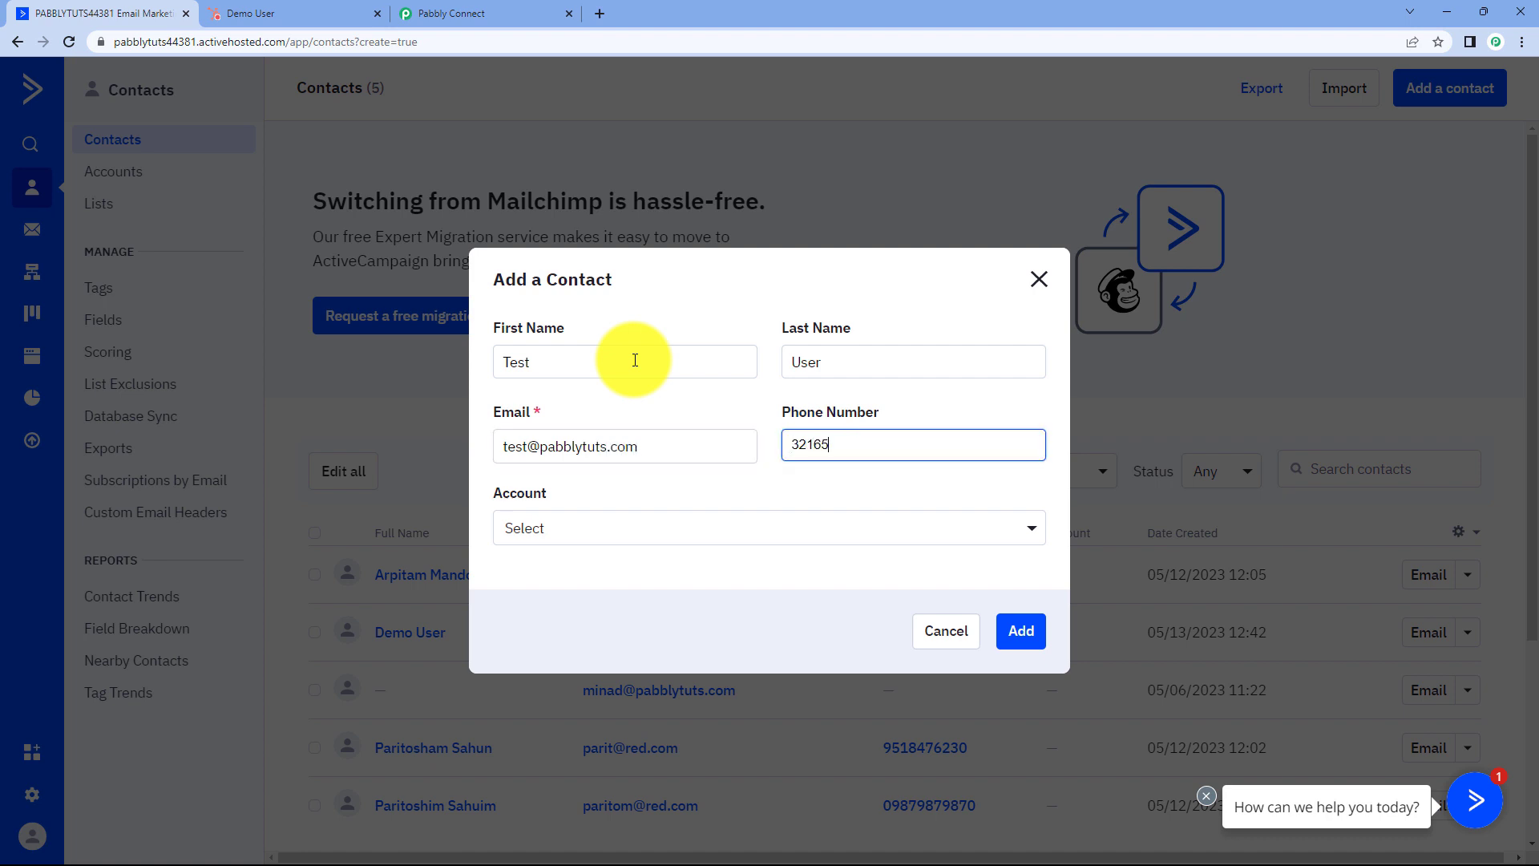
left_click(1020, 630)
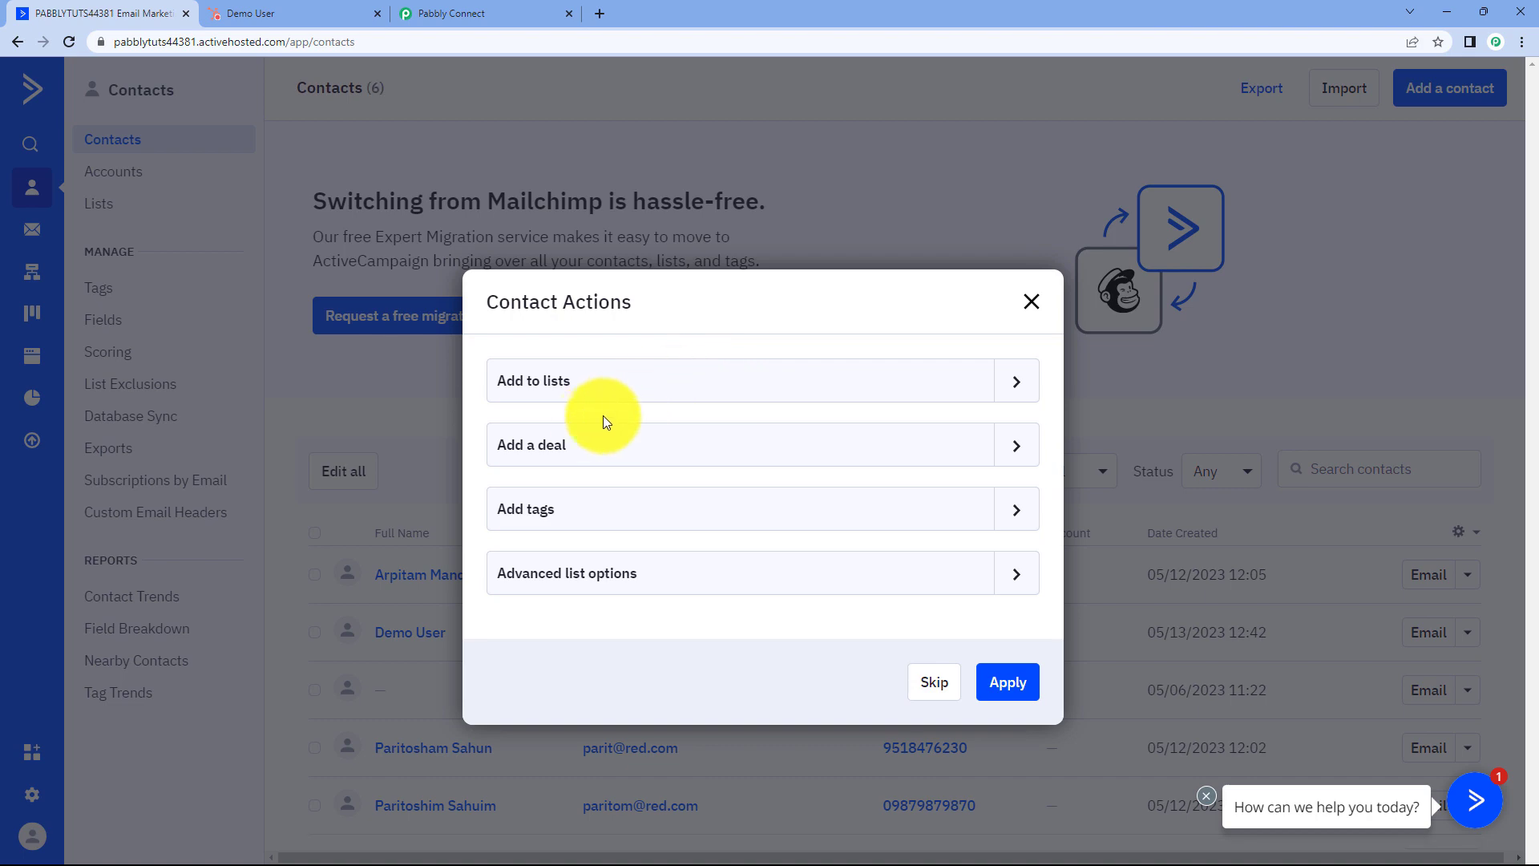
Subscribe the new contact to the Master Contact List and apply it.
left_click(986, 392)
left_click(605, 438)
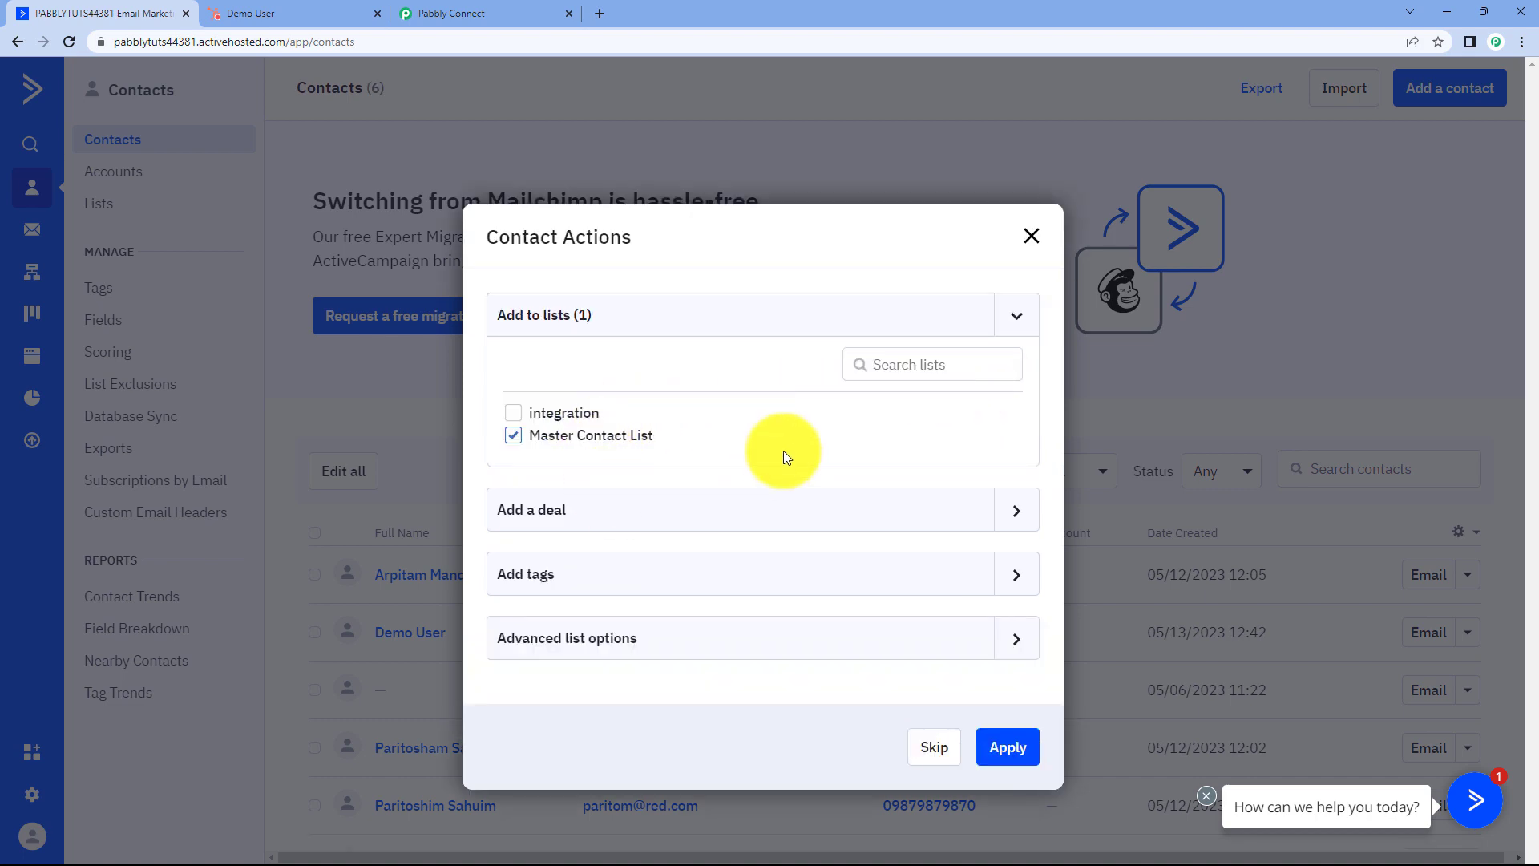
left_click(1005, 747)
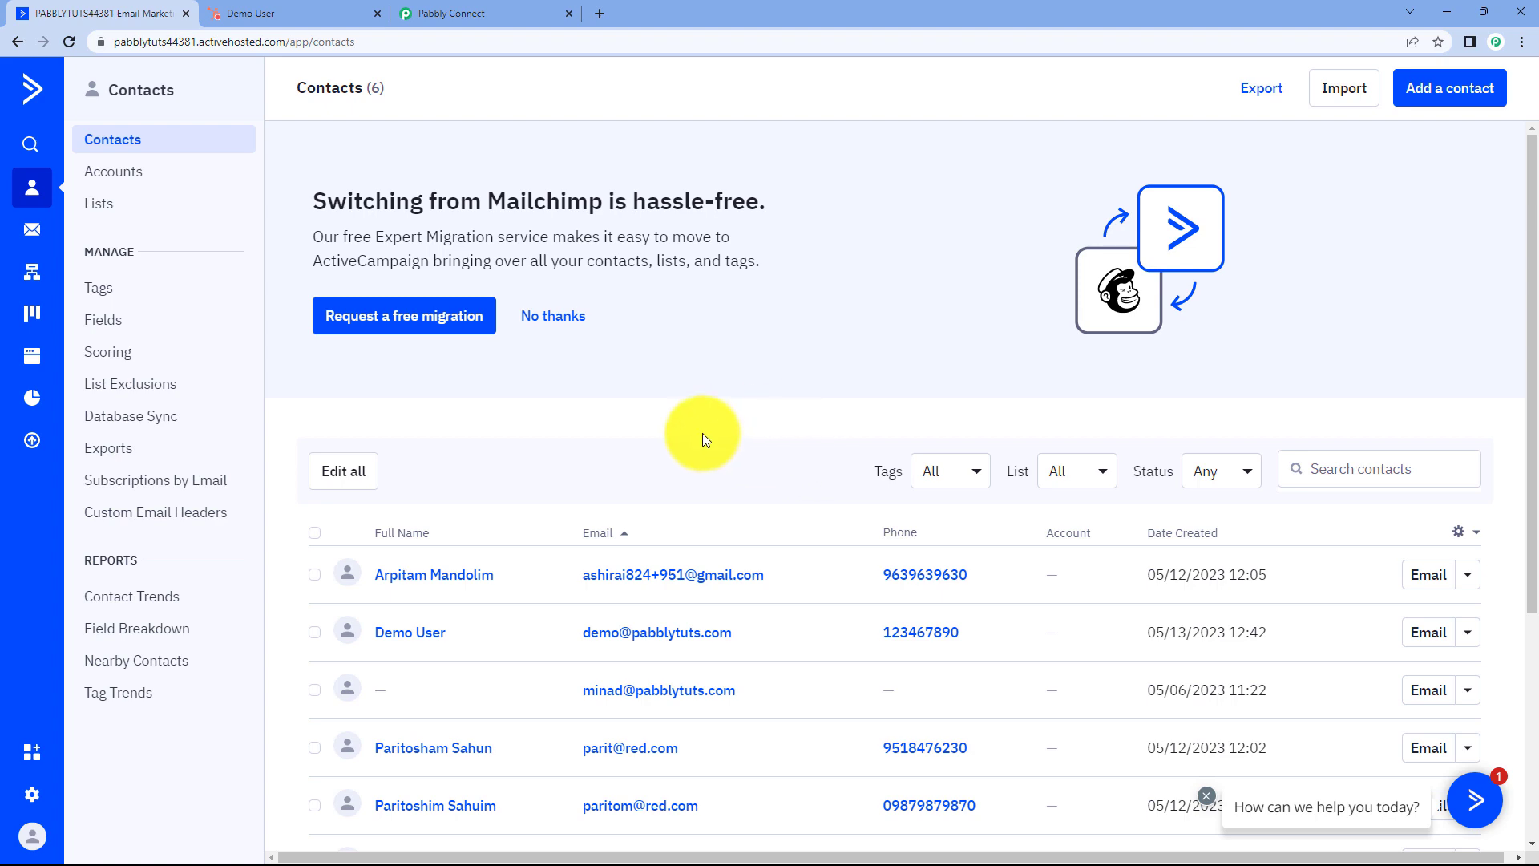
scroll(713, 433, "down", 2)
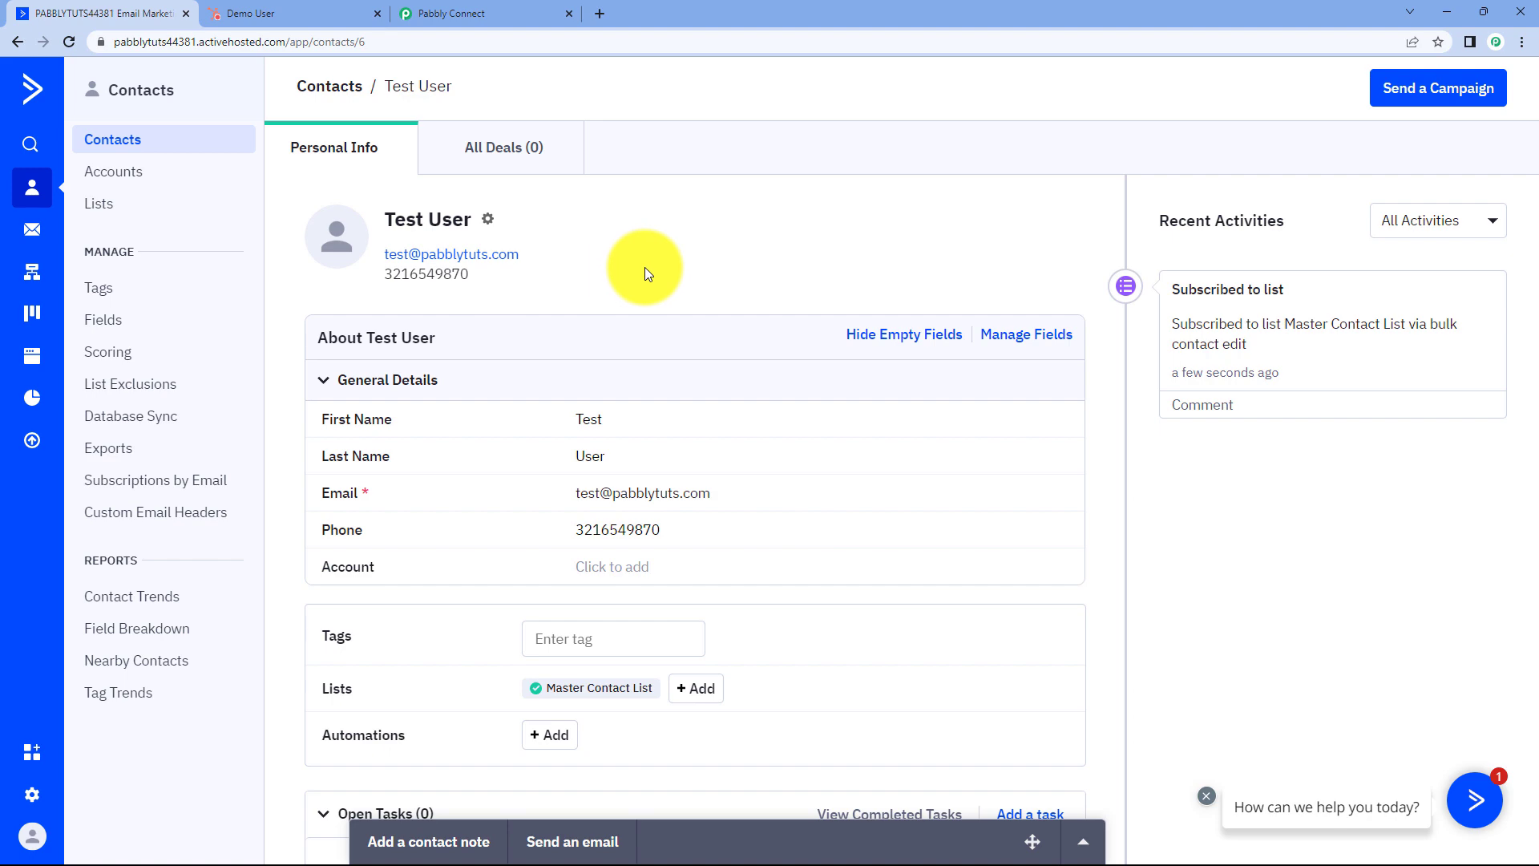
left_click(339, 3)
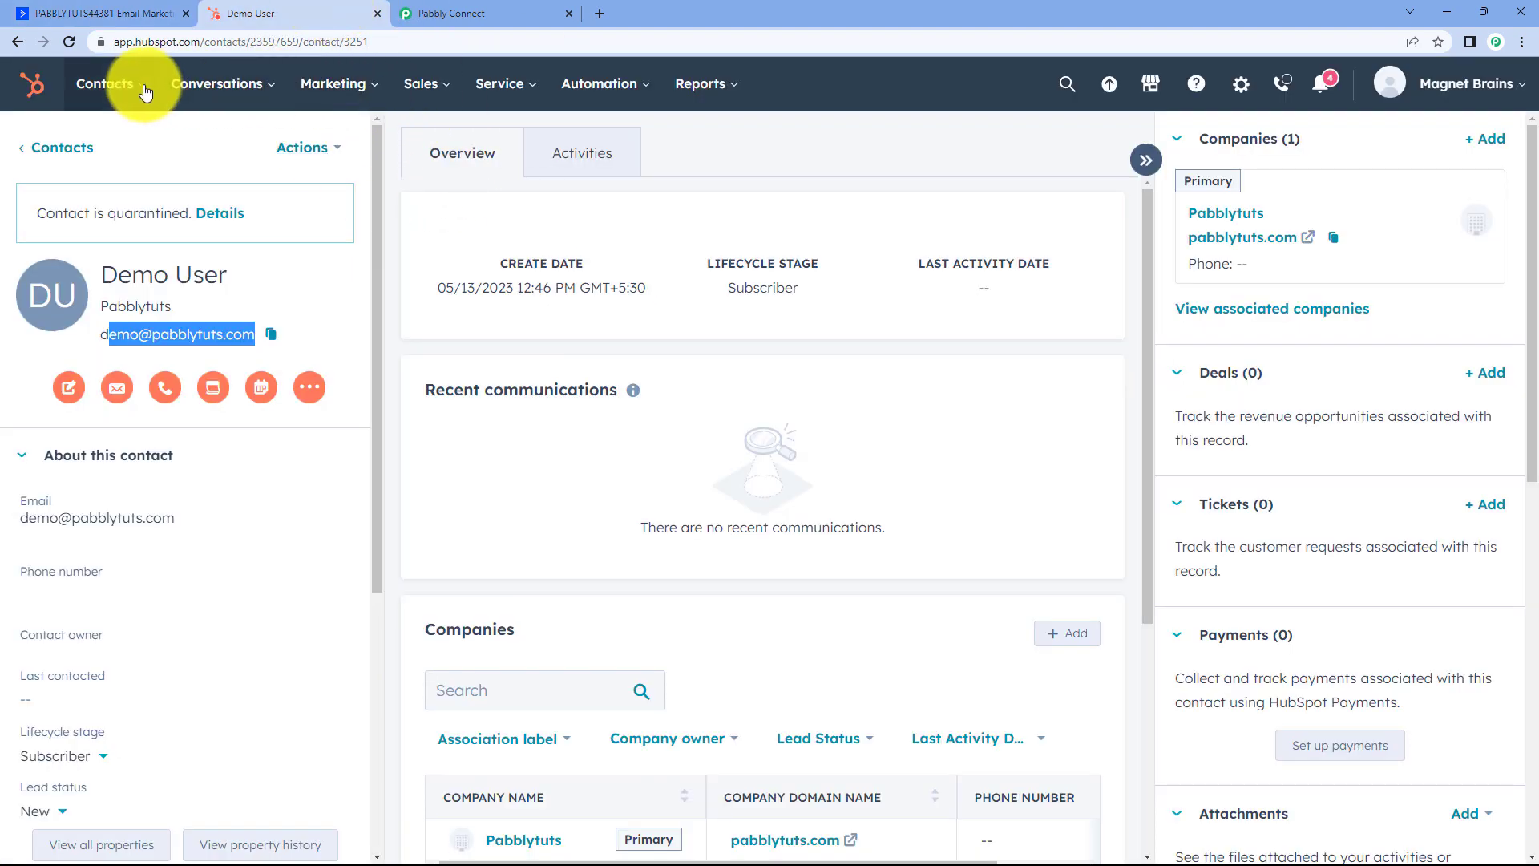
Open HubSpot's contacts list and view the synced Test User record, then return to Pabbly Connect.
mouse_move(113, 87)
left_click(35, 151)
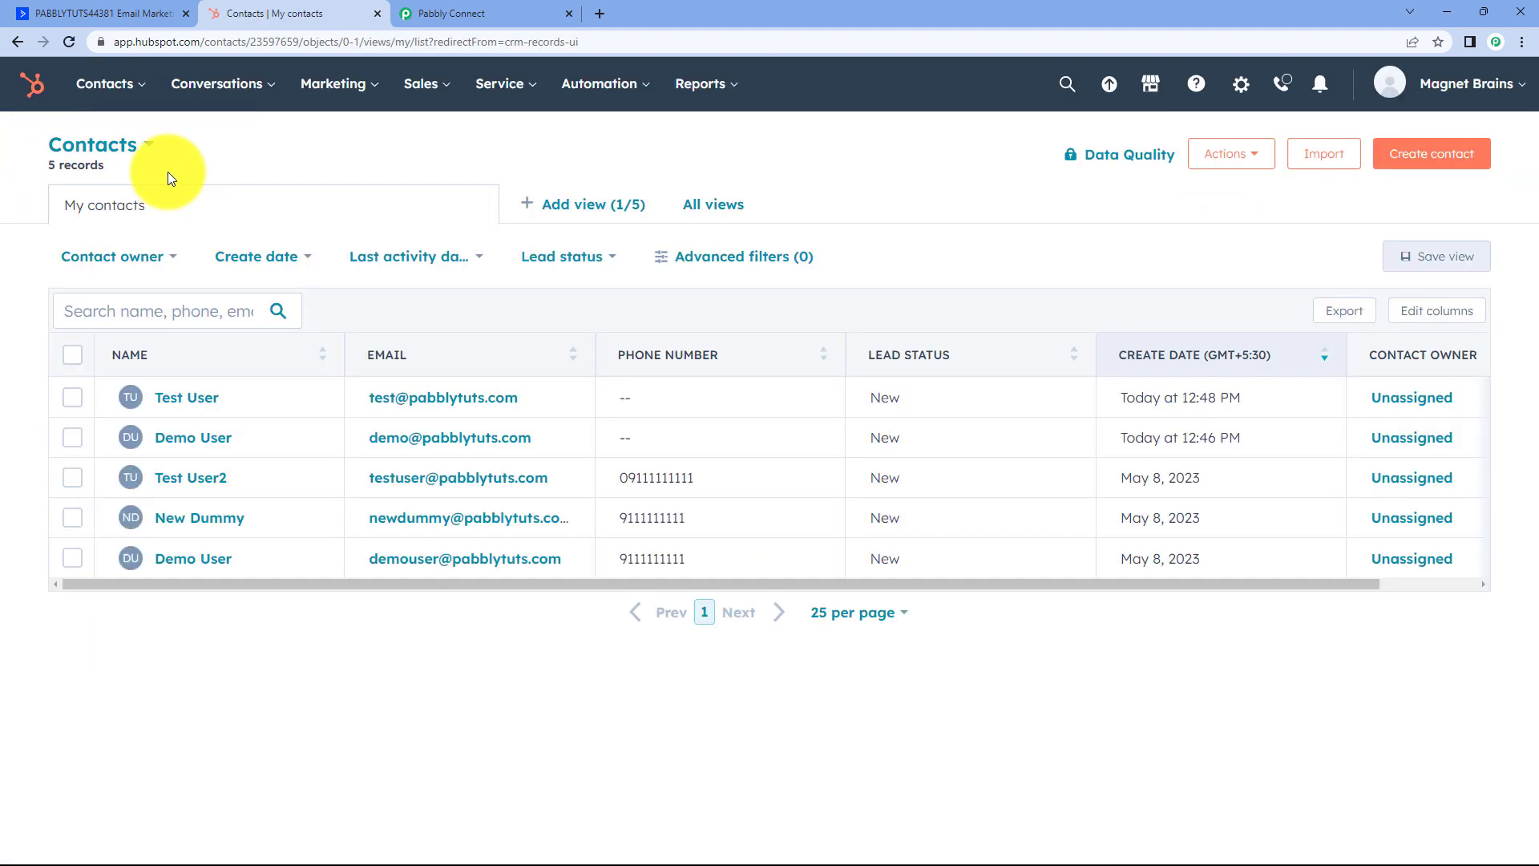
left_click(196, 399)
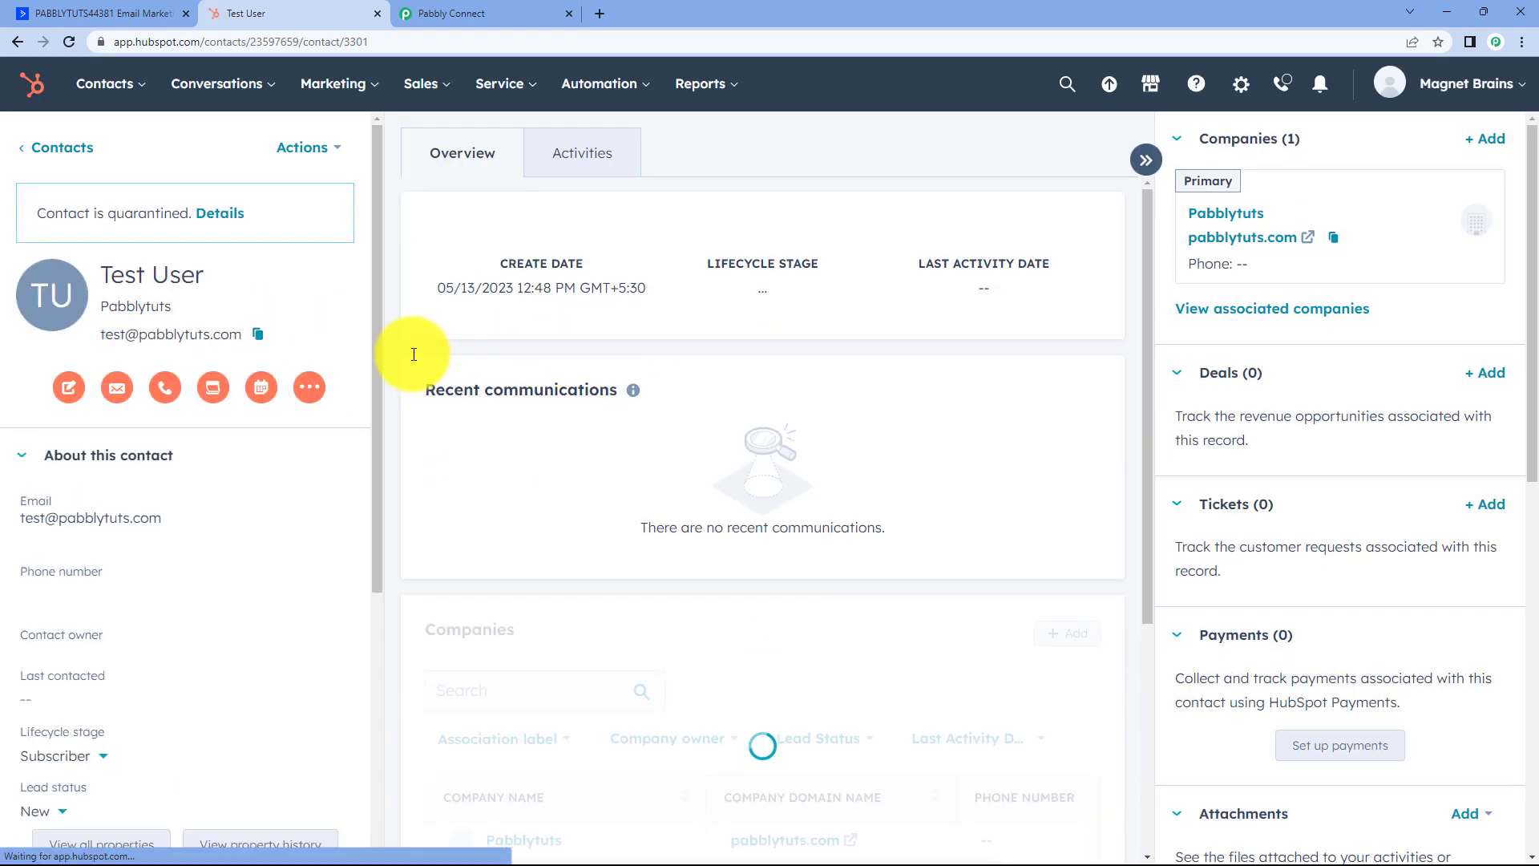
left_click(532, 6)
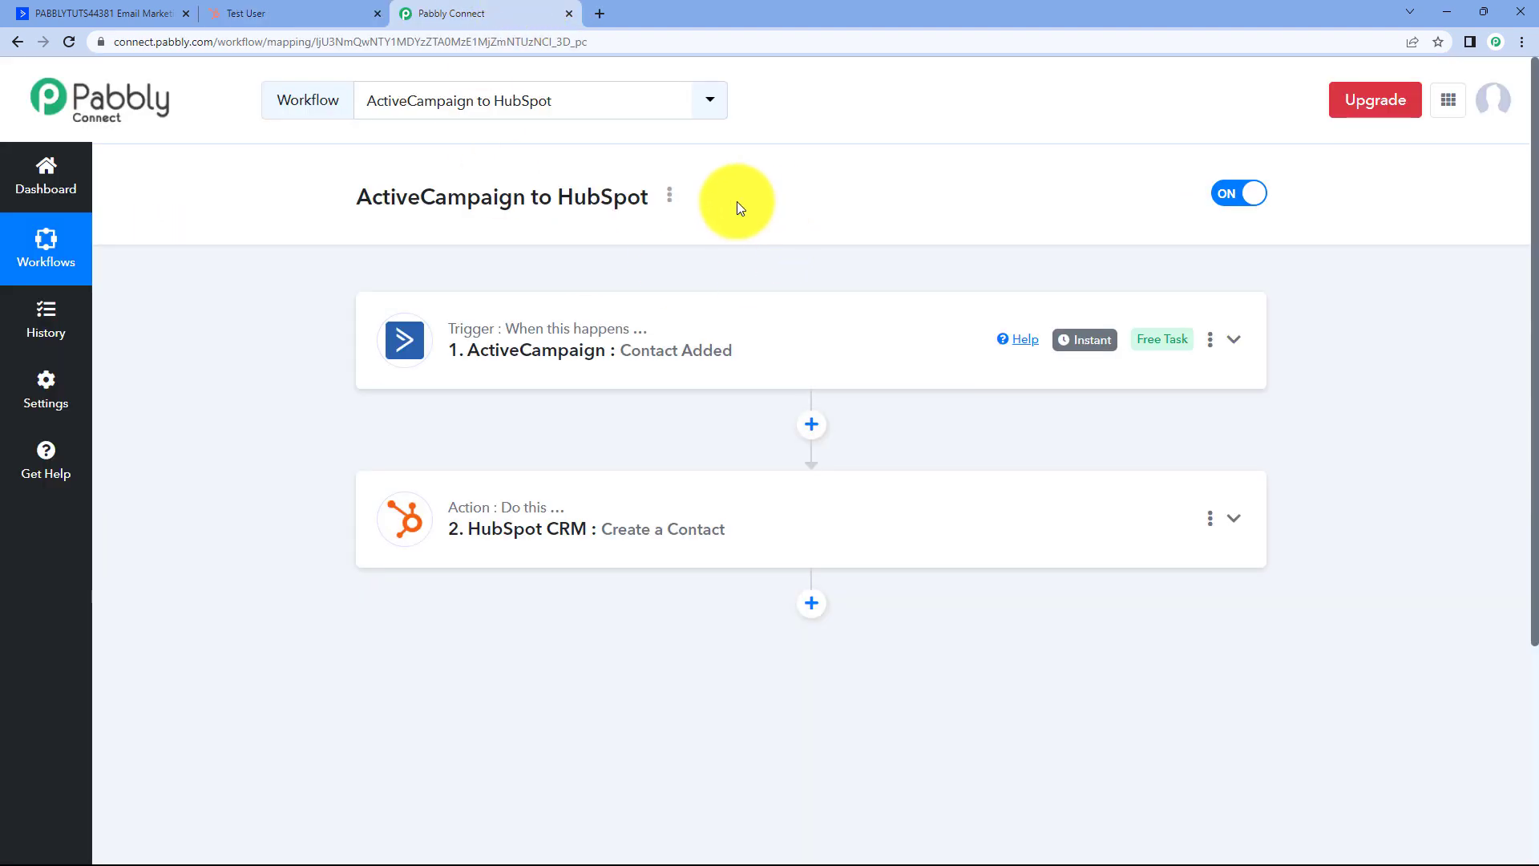